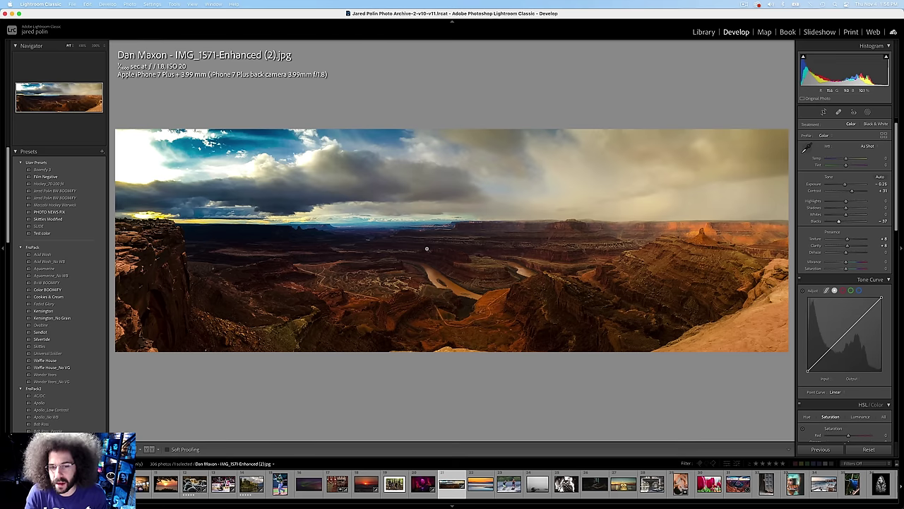
Step: Set Exposure to -0.55 and Contrast to +46 on the sunset seascape photo, comparing it with the original and checking the horizon up close
key("Right")
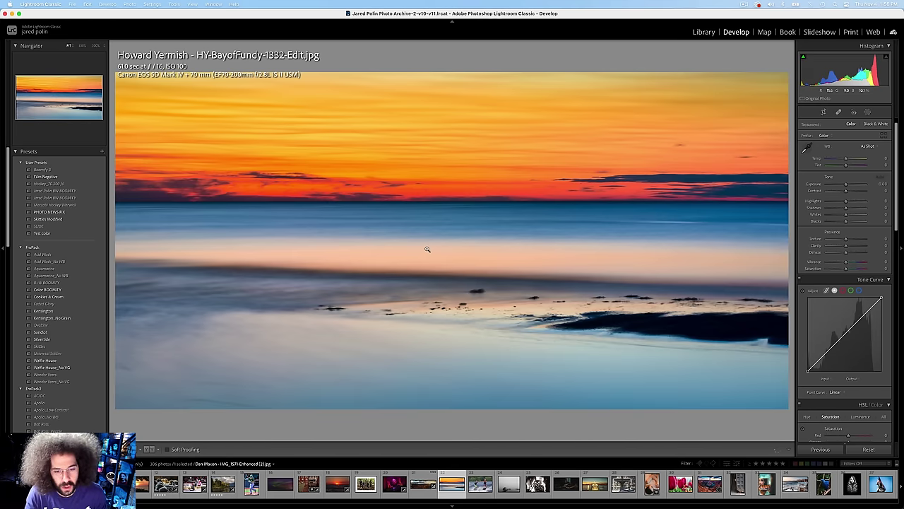
key("Left")
key("Right")
left_click(413, 228)
left_click(308, 196)
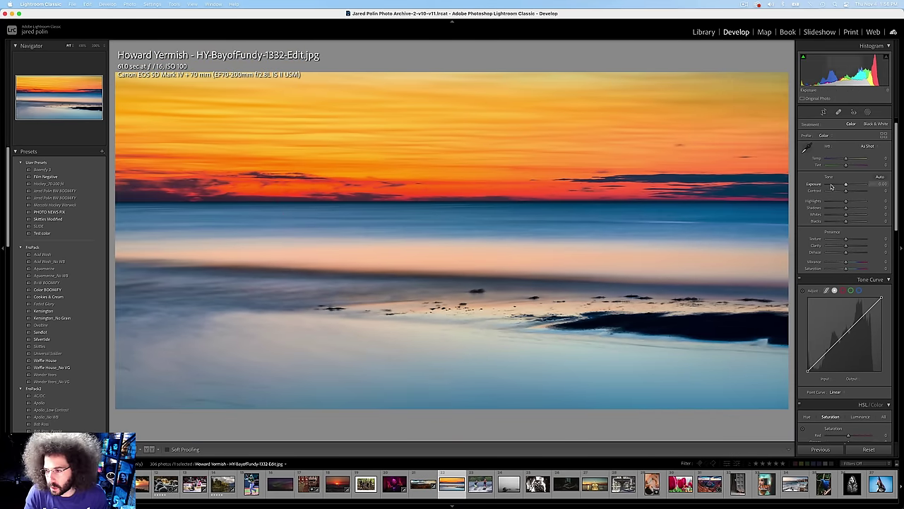
left_click_drag(846, 185, 854, 191)
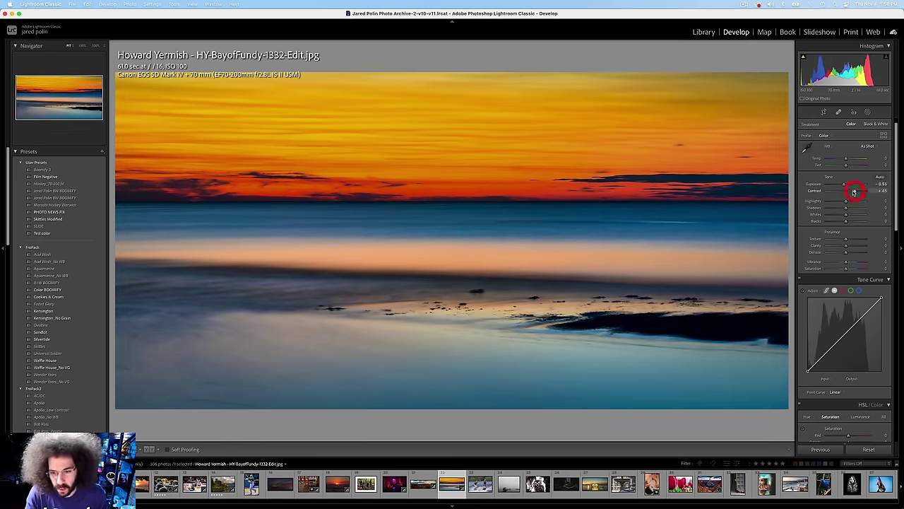
key("backslash")
key("backslash")
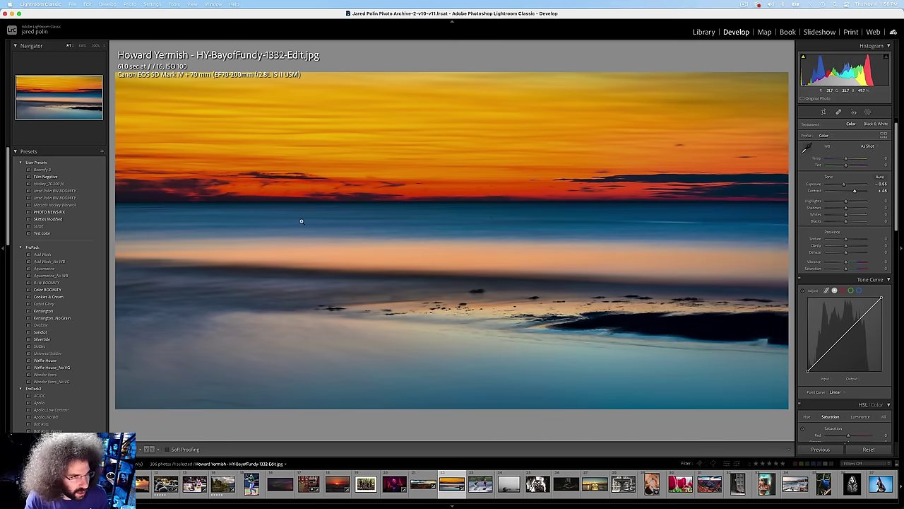
left_click(369, 230)
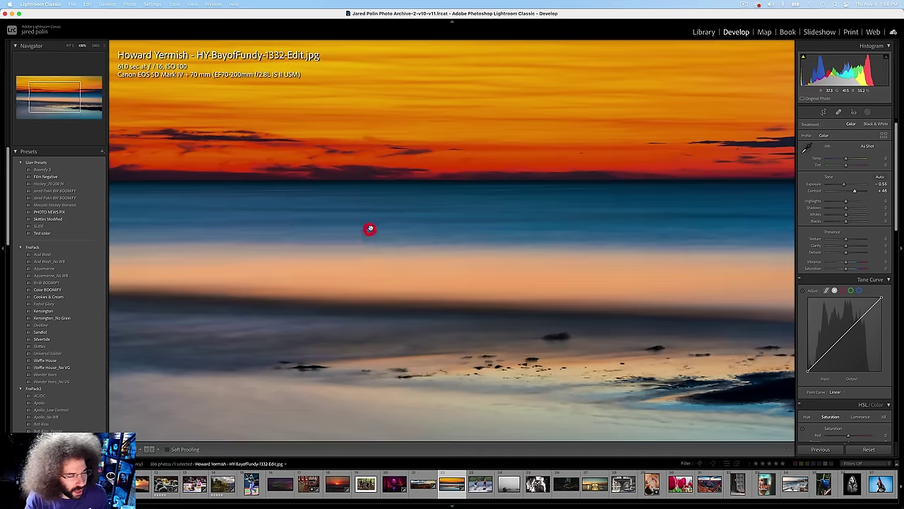
left_click_drag(289, 226, 449, 247)
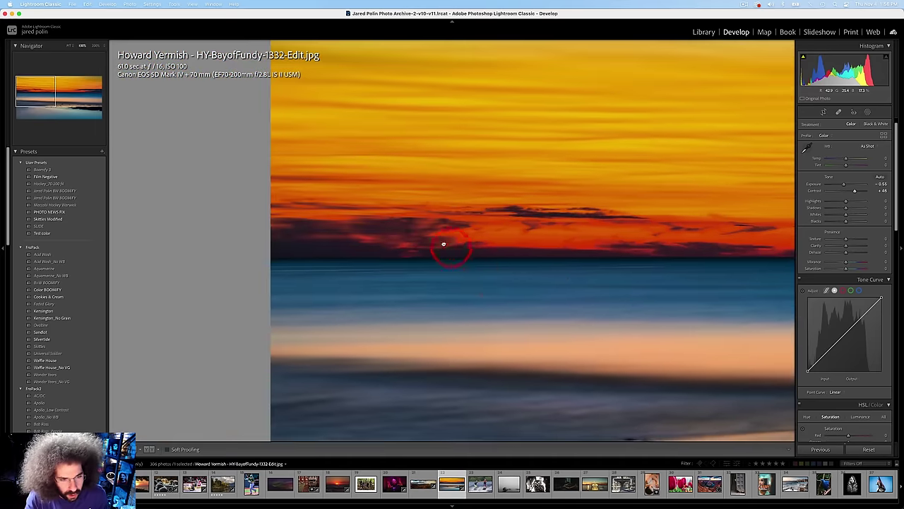
left_click(447, 244)
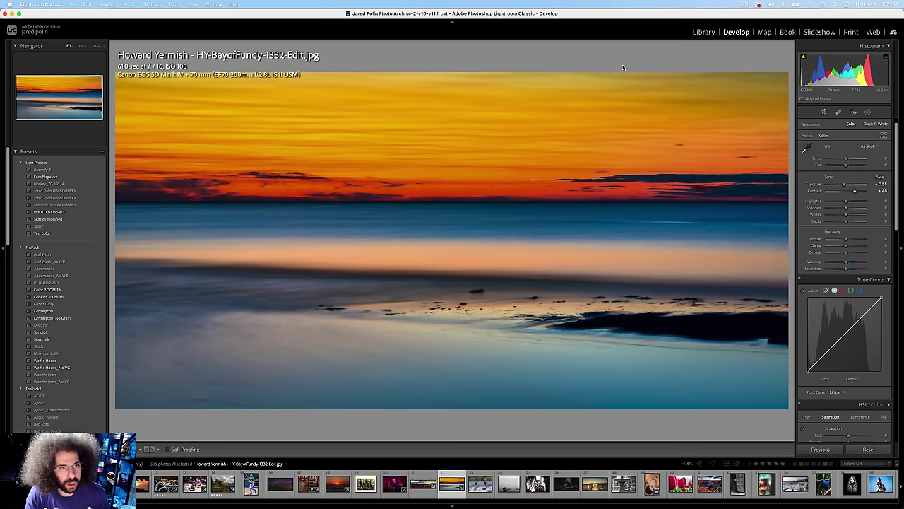
left_click(744, 6)
left_click(744, 5)
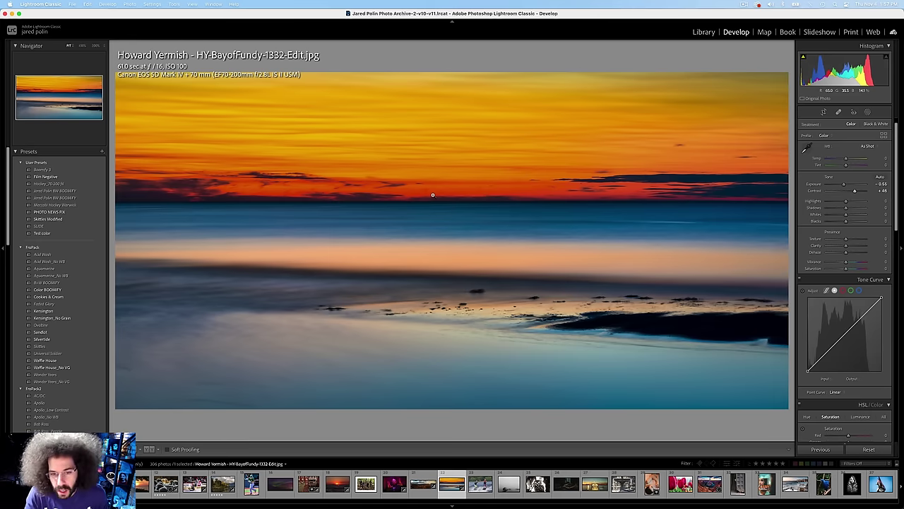
Step: Set Contrast to +72 and Exposure to -0.20 on the wakeboarders photo and compare it with the original
key("Right")
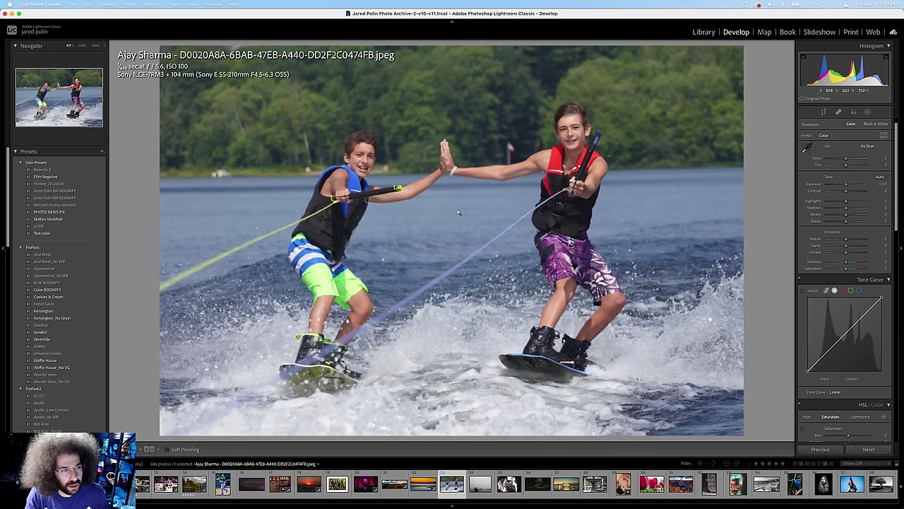
key("Right")
key("Left")
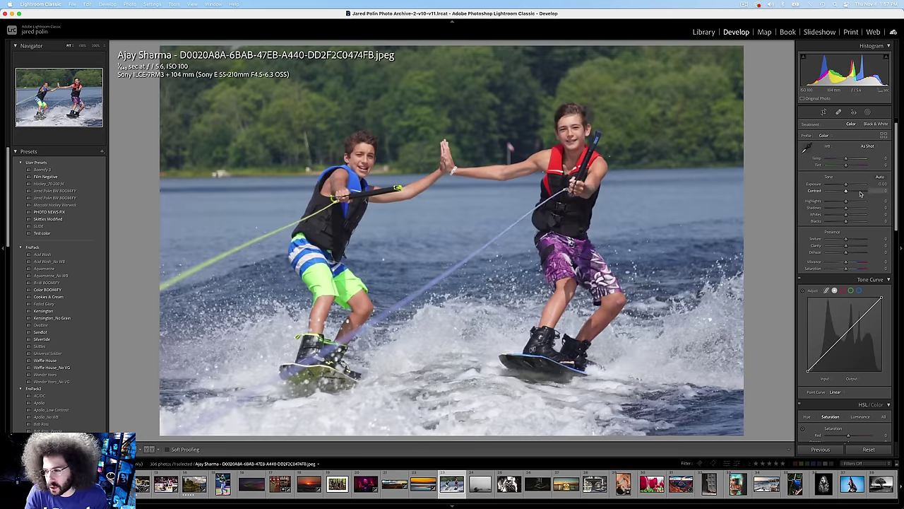
left_click(858, 190)
left_click_drag(846, 185, 843, 185)
key("backslash")
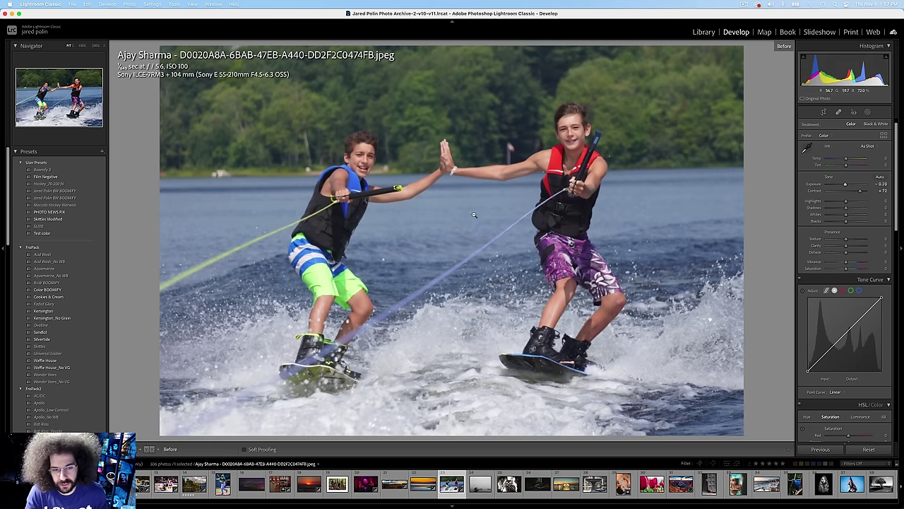
key("backslash")
left_click(861, 191)
Step: Examine the watermark and birds in the black-and-white boat dock photo, and try a slight Exposure change
key("Right")
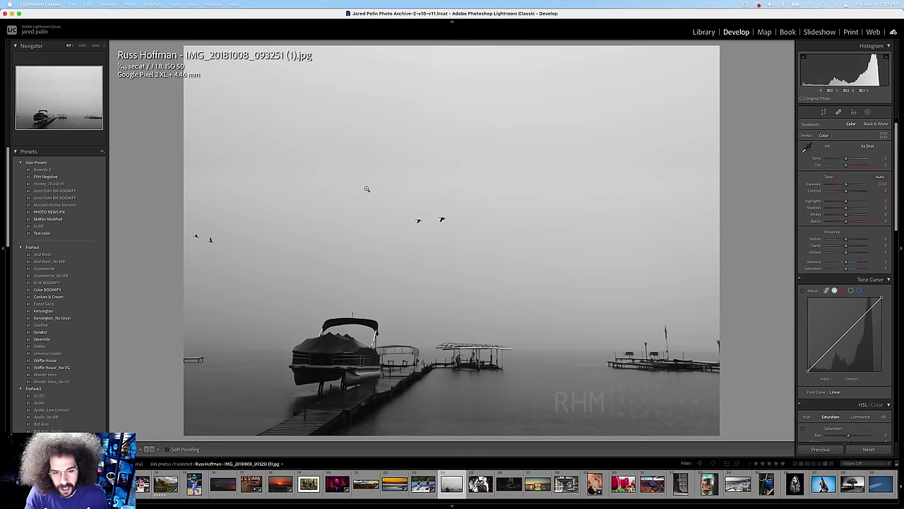
left_click(624, 391)
left_click(586, 273)
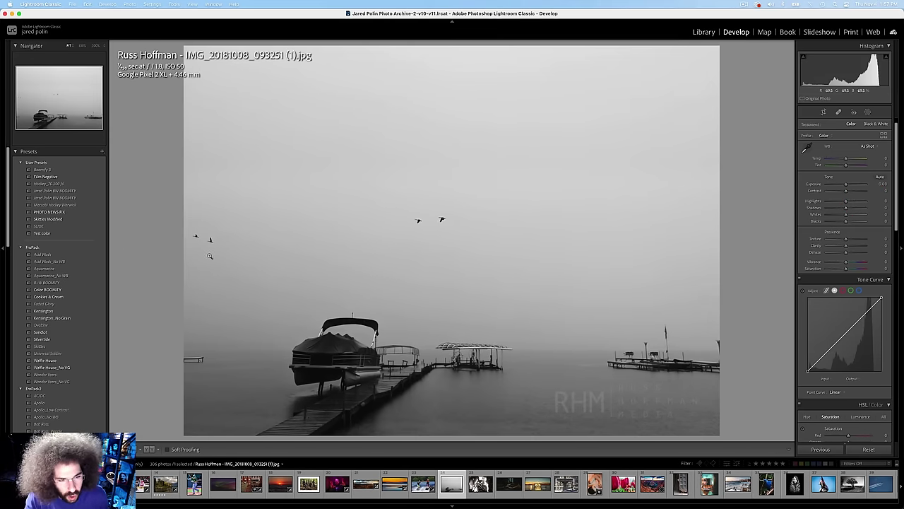
left_click(430, 220)
left_click(433, 222)
mouse_move(847, 185)
left_mouse_down()
mouse_move(837, 186)
mouse_move(866, 186)
mouse_move(847, 187)
left_mouse_up()
key("super+z")
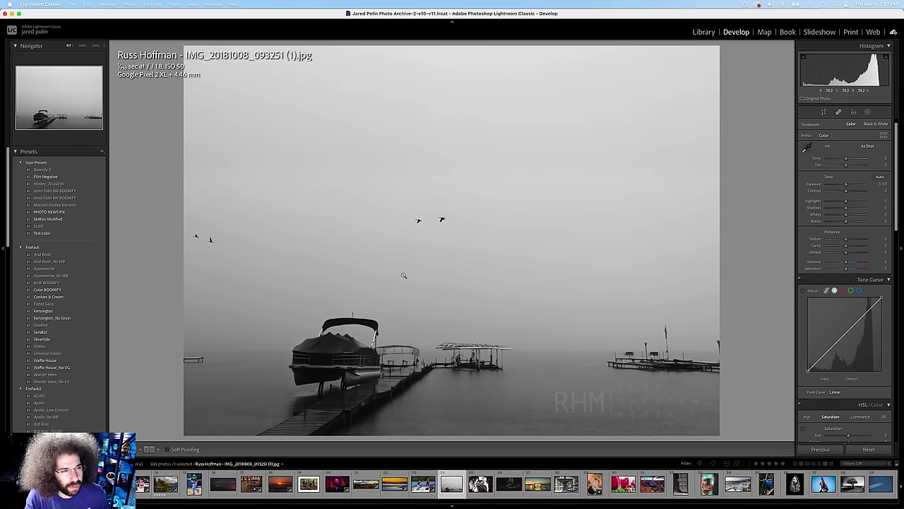
Step: Skip past the owl and set the tattoo artist photo to Exposure +1.25, Contrast +42, Temp -4 and Tint +5
key("Right")
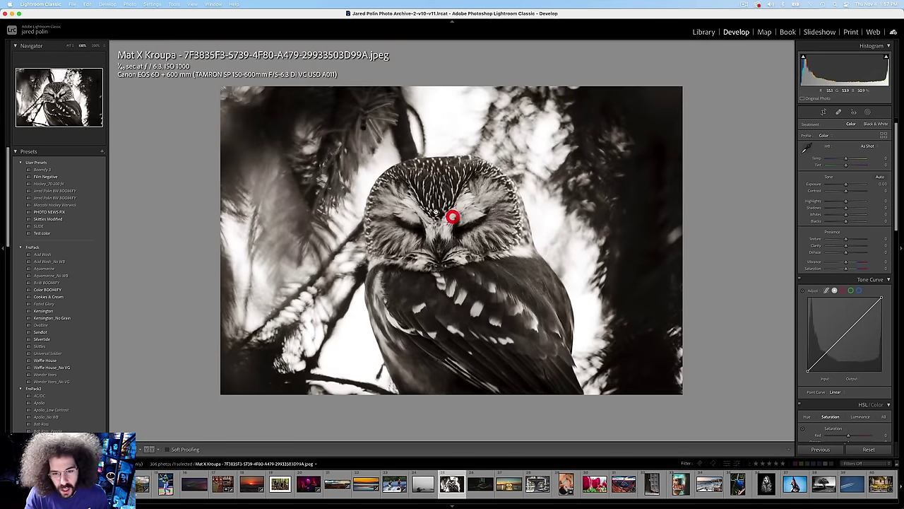
key("Right")
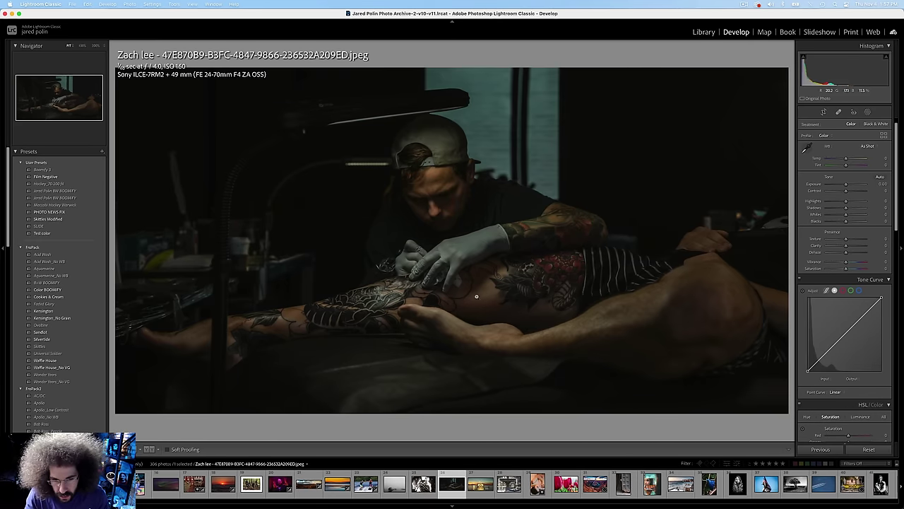
left_click(418, 276)
left_click(418, 273)
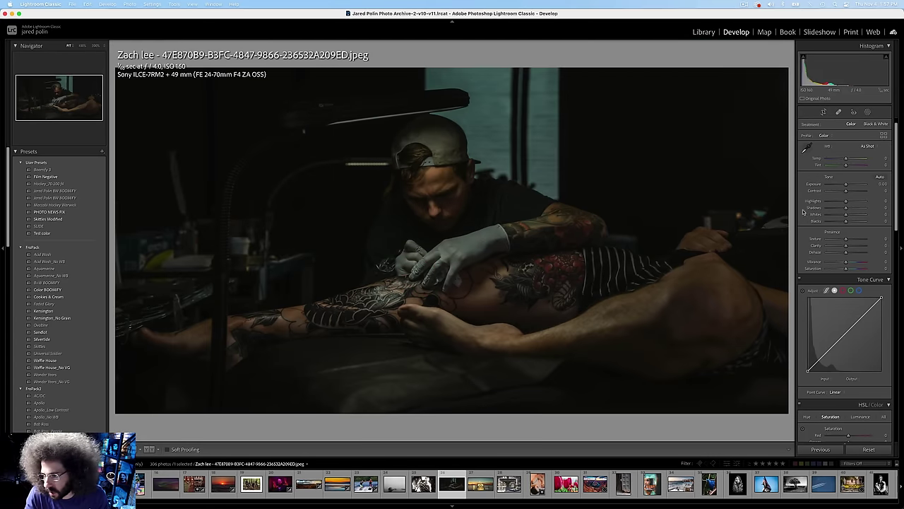
left_click_drag(847, 184, 855, 192)
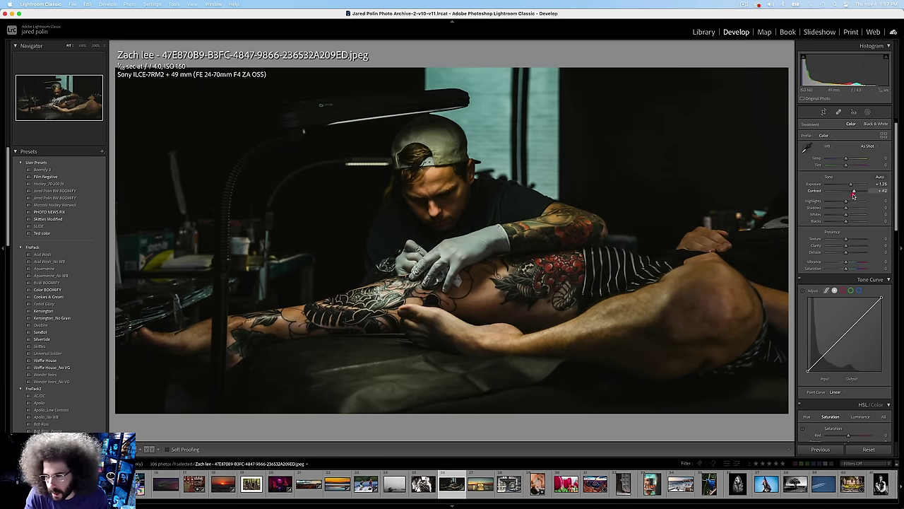
left_click_drag(846, 159, 846, 167)
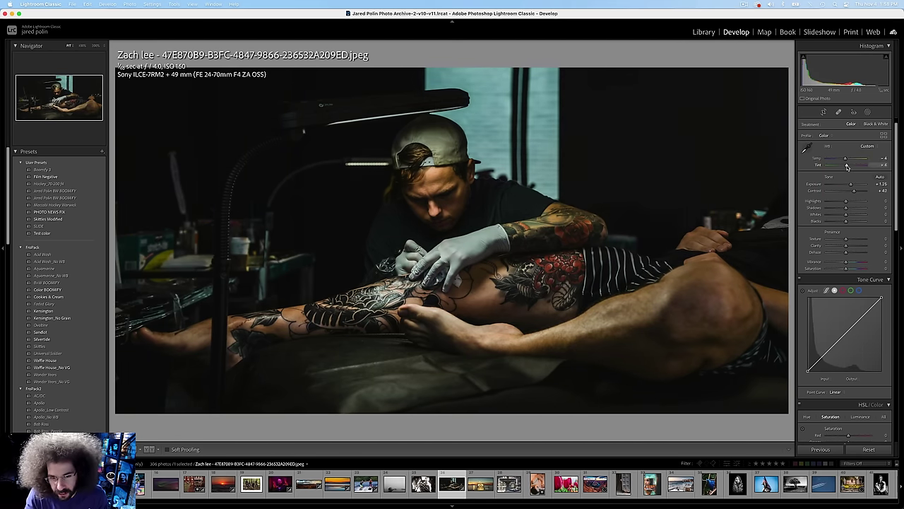
left_click(848, 166)
Step: Apply the Medium Contrast point curve to the tattoo photo, set Texture to +9 and Clarity to +14, and check it against the original
left_click(836, 392)
left_click(836, 400)
left_click_drag(846, 241, 849, 246)
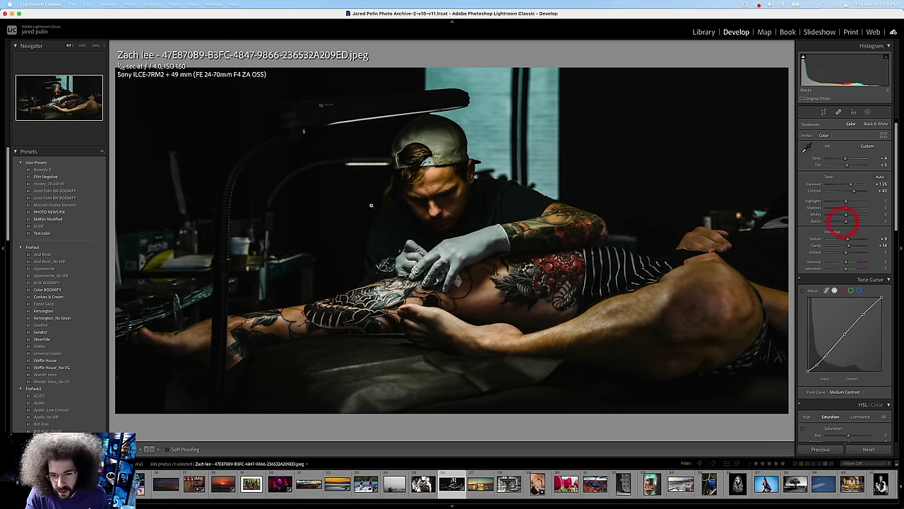
key("backslash")
key("backslash")
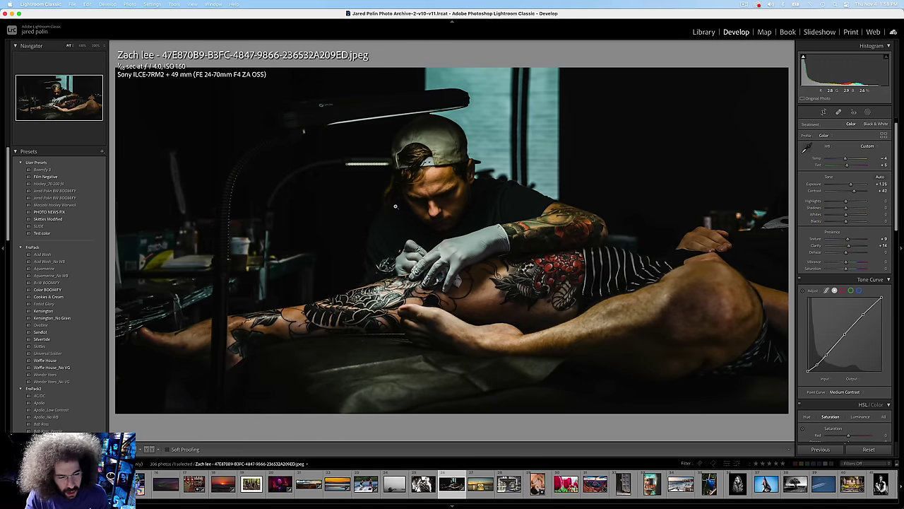
left_click(392, 228)
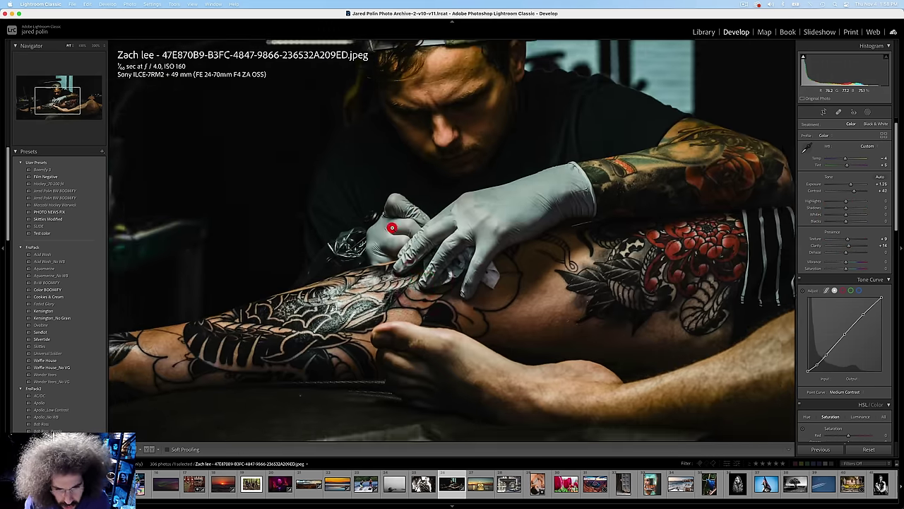
left_click(392, 227)
Step: Set Exposure to -1.15 and Contrast to +81 on the illuminated pier photo and compare it with the original
key("Right")
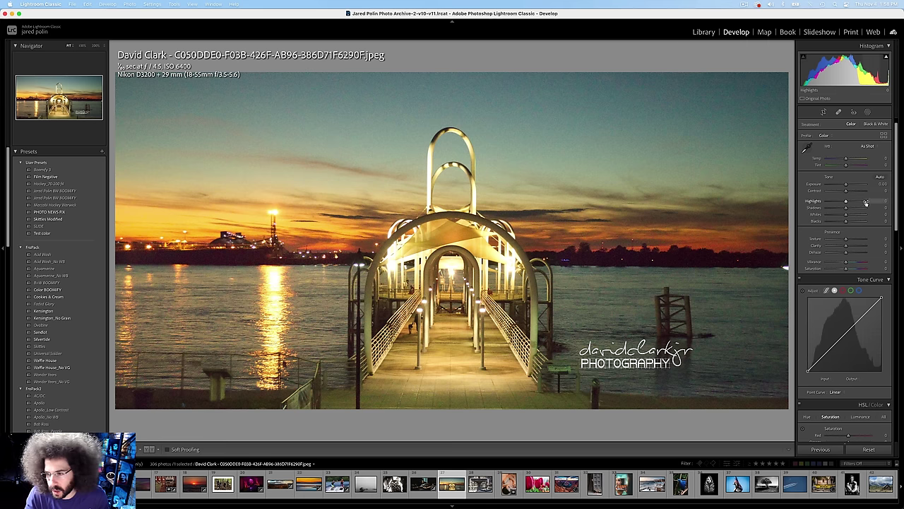
mouse_move(849, 186)
left_mouse_down()
mouse_move(861, 191)
mouse_move(842, 186)
left_mouse_up()
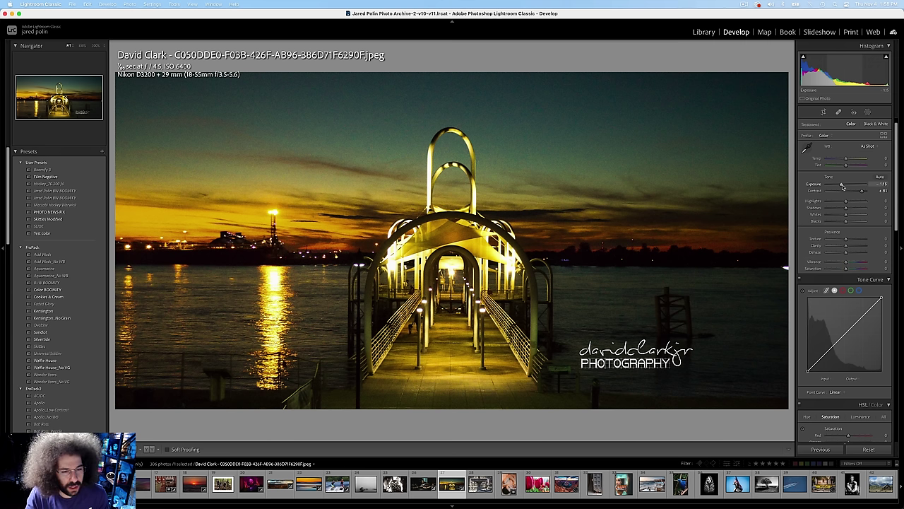
key("backslash")
key("backslash")
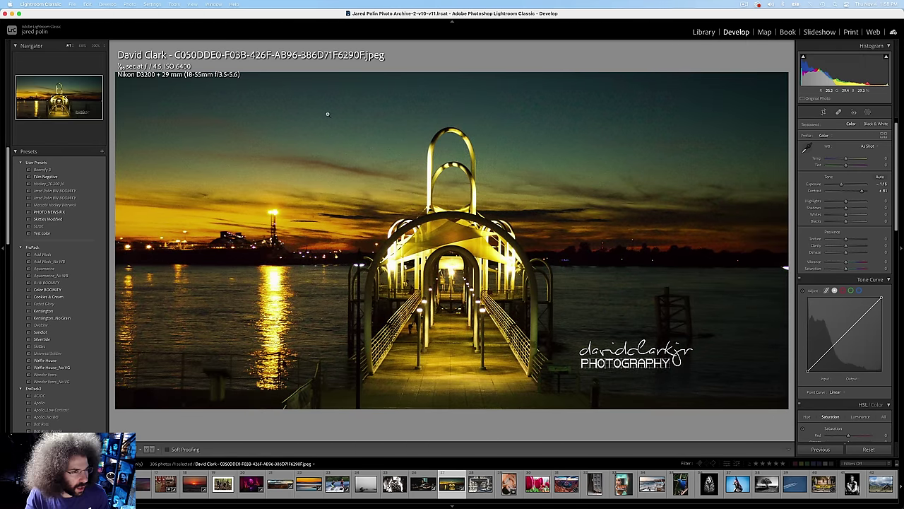
Step: Raise Contrast to +75 on the photo of the duck statue in front of the fountain
key("Right")
left_click_drag(585, 234, 655, 235)
left_click_drag(845, 190, 861, 191)
left_click(859, 196)
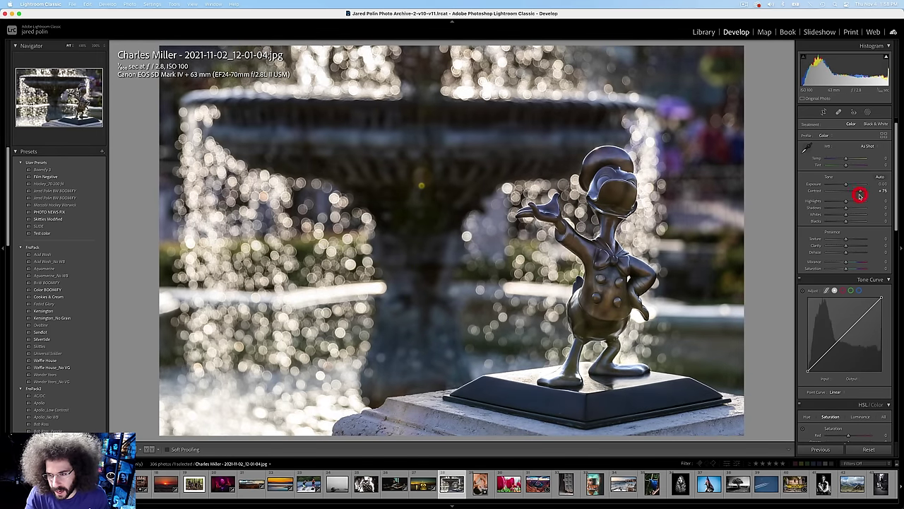
Step: Examine the focus and detail of the face, eyelashes and lips in the boudoir portrait at full magnification
key("Right")
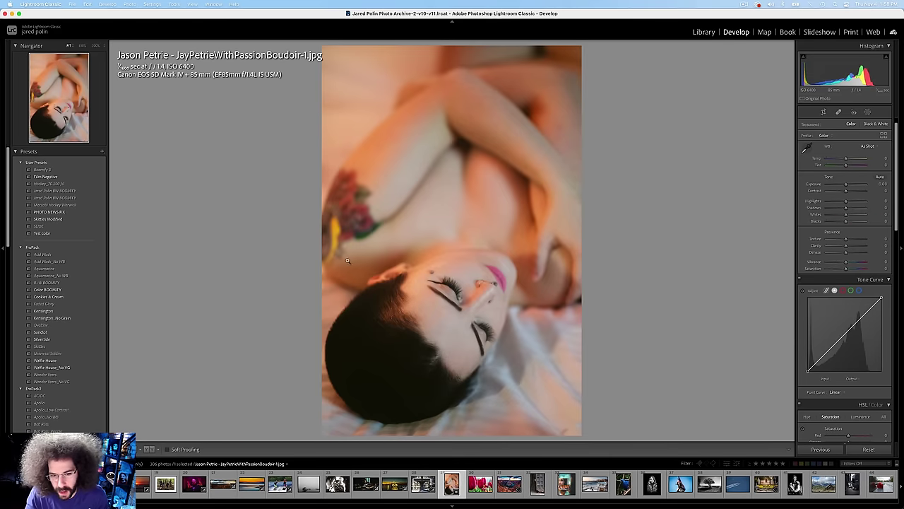
left_click(420, 299)
left_click_drag(419, 299, 397, 299)
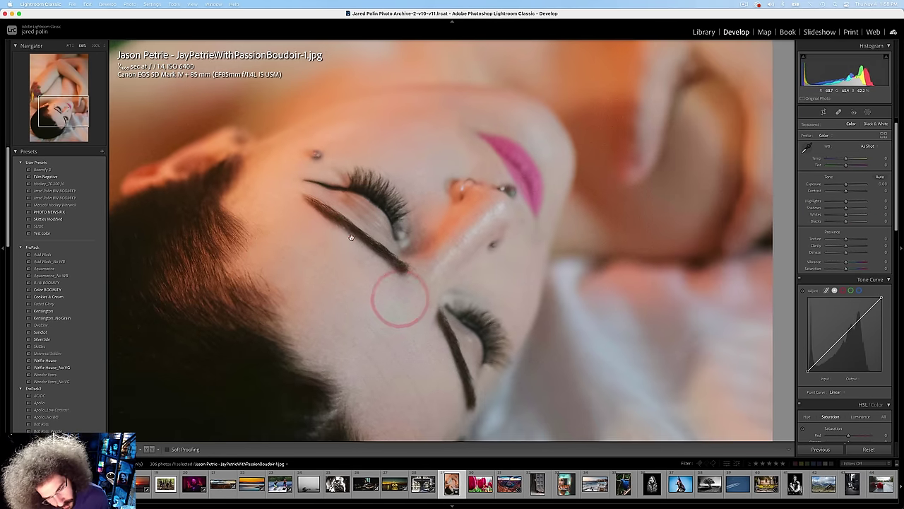
left_click_drag(346, 238, 346, 291)
left_click_drag(396, 267, 339, 303)
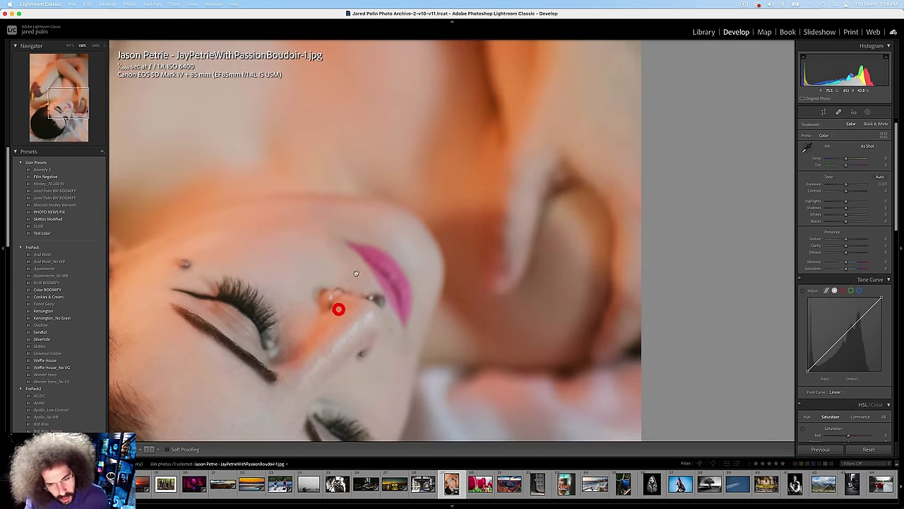
left_click(359, 268)
left_click(462, 289)
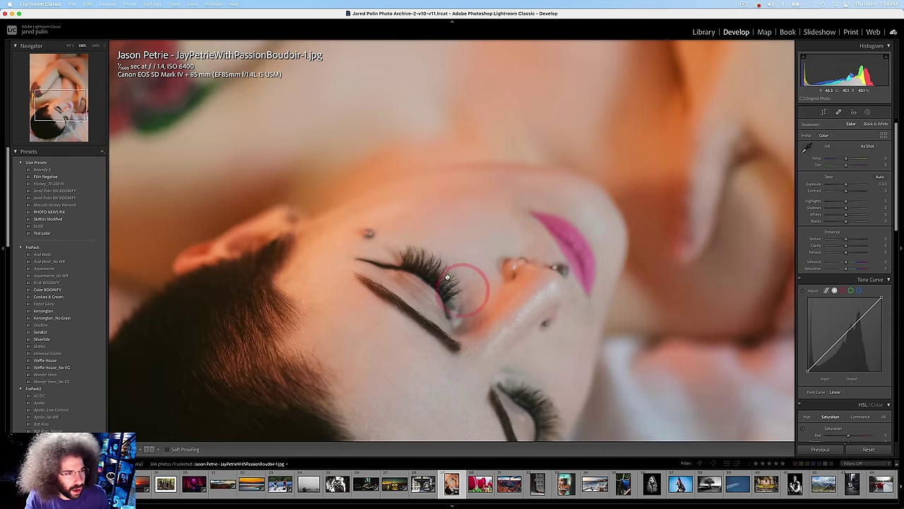
left_click(448, 277)
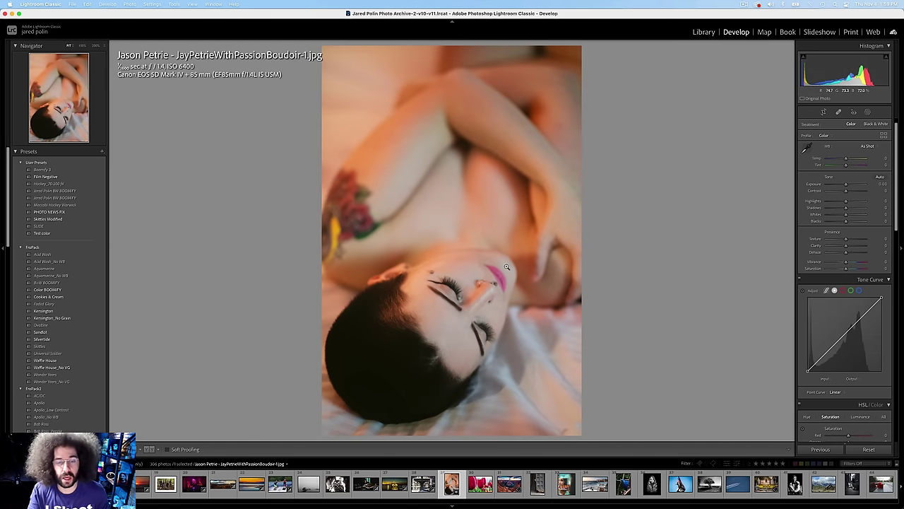
left_click(487, 276)
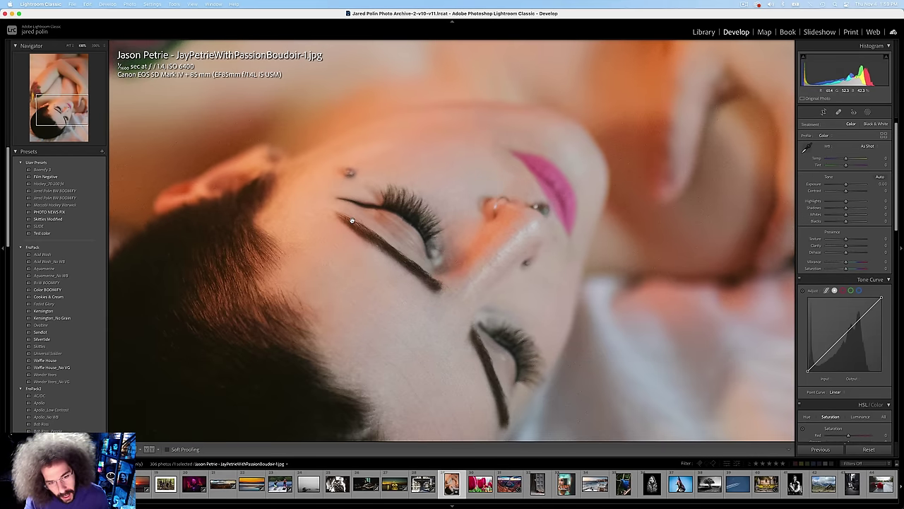
left_click(407, 225)
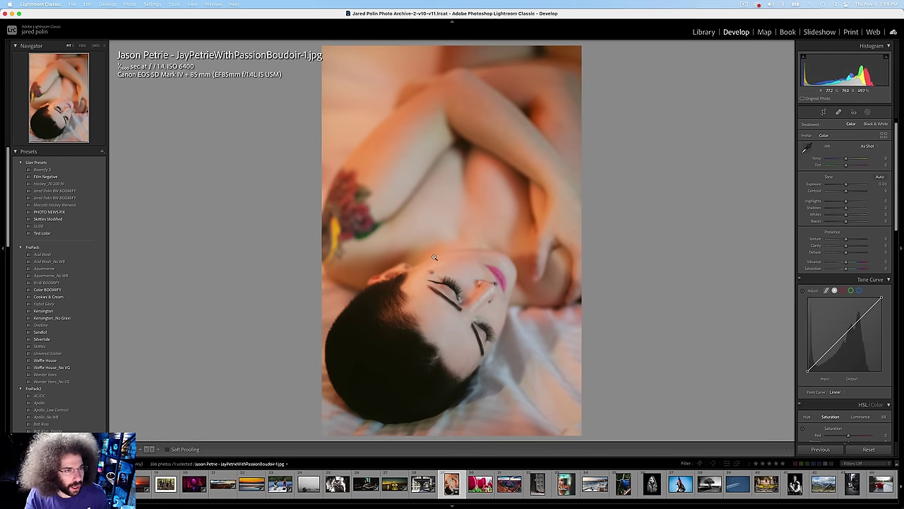
Step: Set Exposure to -0.80 and Contrast to +49 on the red tulips photo
key("Right")
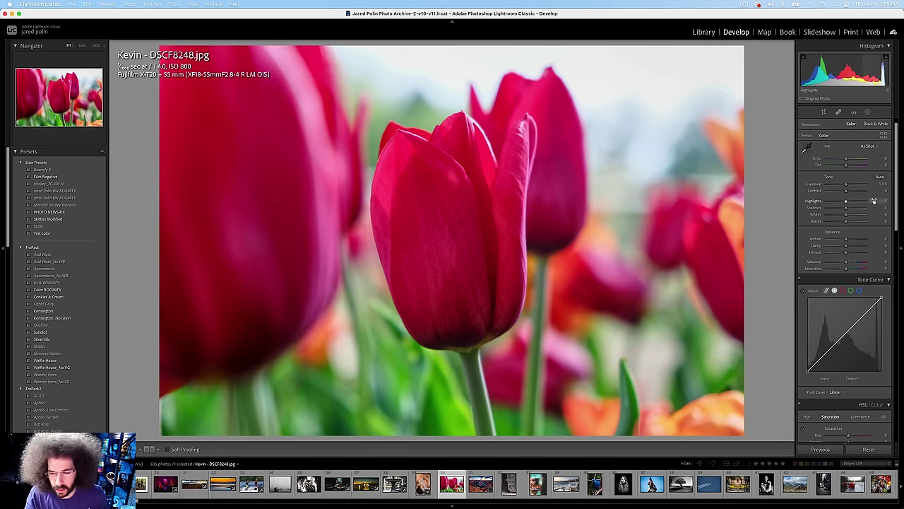
left_click_drag(845, 186, 855, 193)
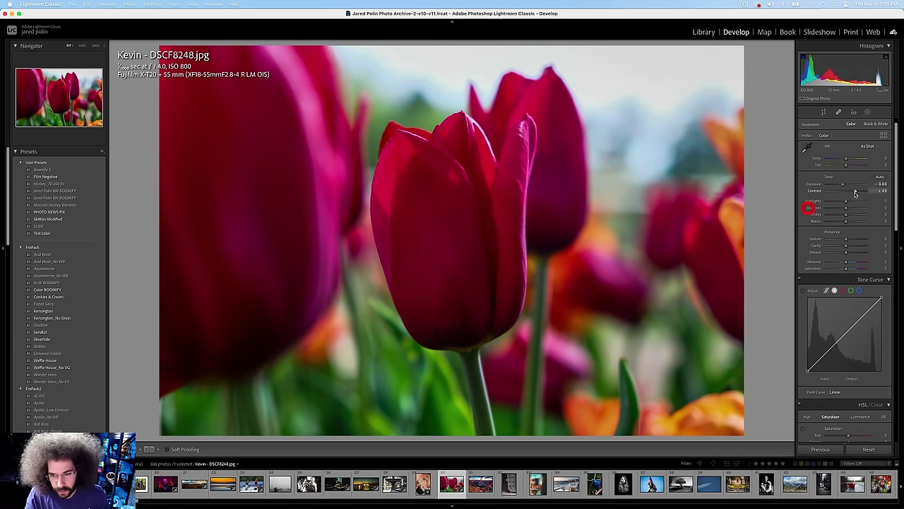
Step: Set Exposure to -0.40 and Contrast to +37 on the canyon river bend photo and clear its star rating
left_click(615, 245)
left_click(618, 235)
key("Right")
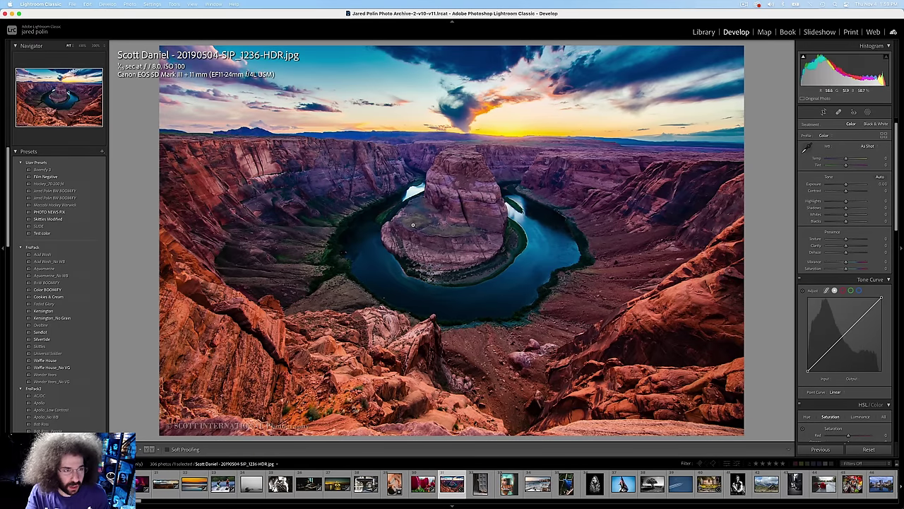
left_click_drag(413, 225, 438, 217)
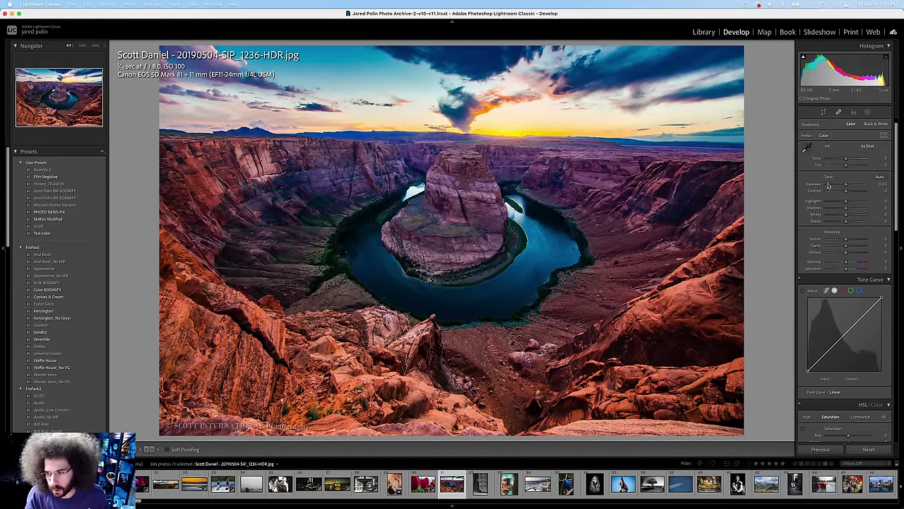
key("5")
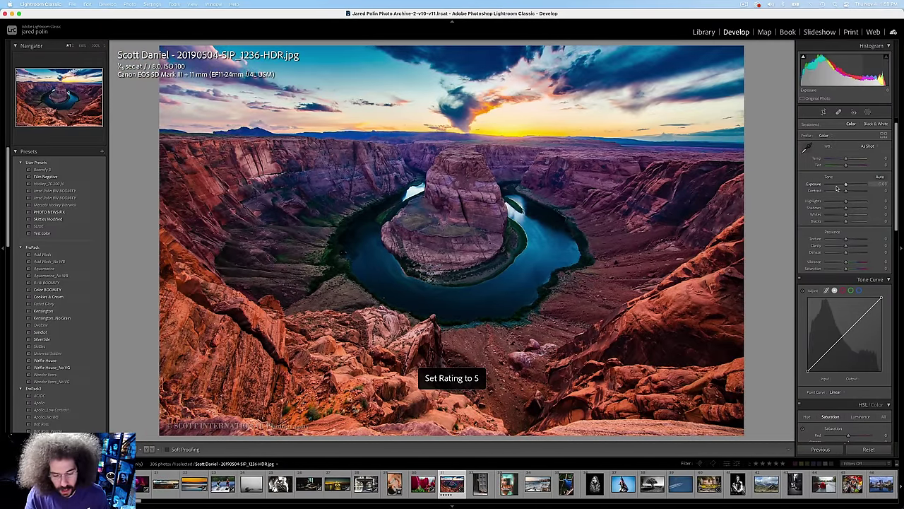
left_click_drag(844, 183, 853, 191)
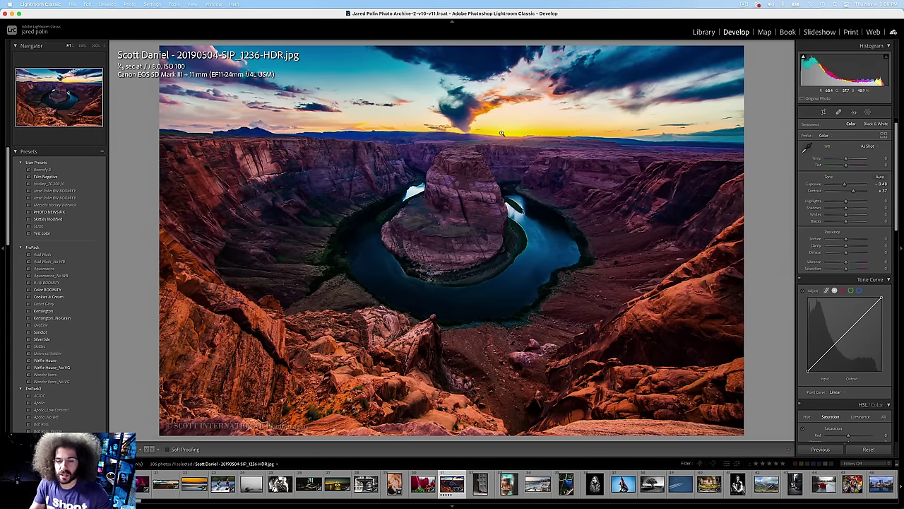
key("5")
key("0")
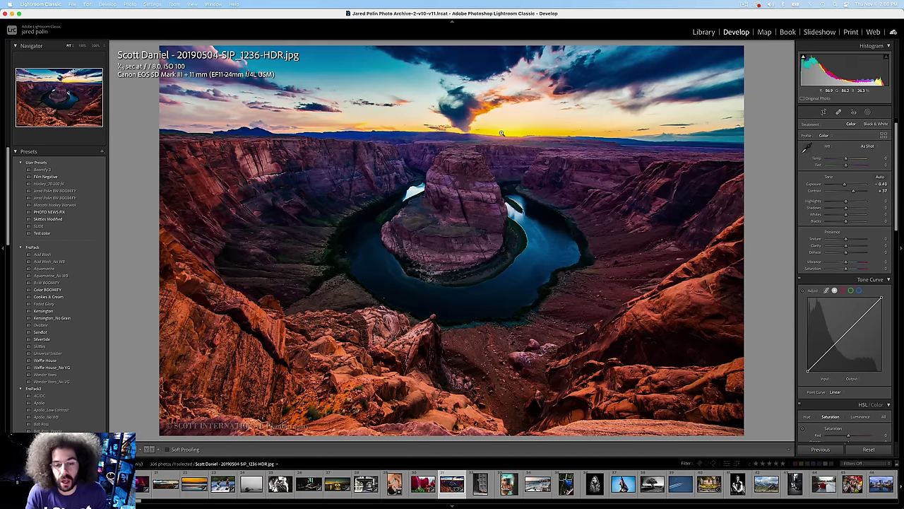
Step: Give the door photo Exposure -0.05, Contrast +38, Blacks -40, Texture +19, Clarity +18 and a Medium Contrast curve, and rate it five stars
key("Right")
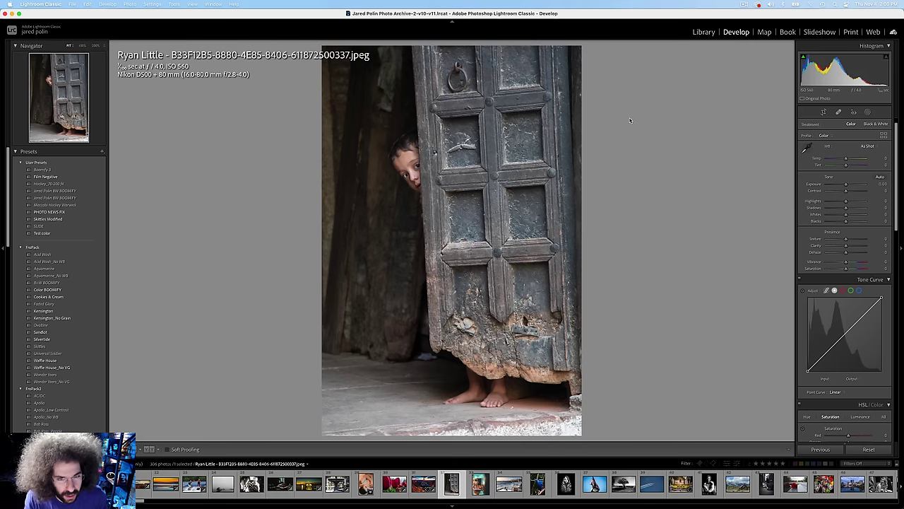
key("super+shift+v")
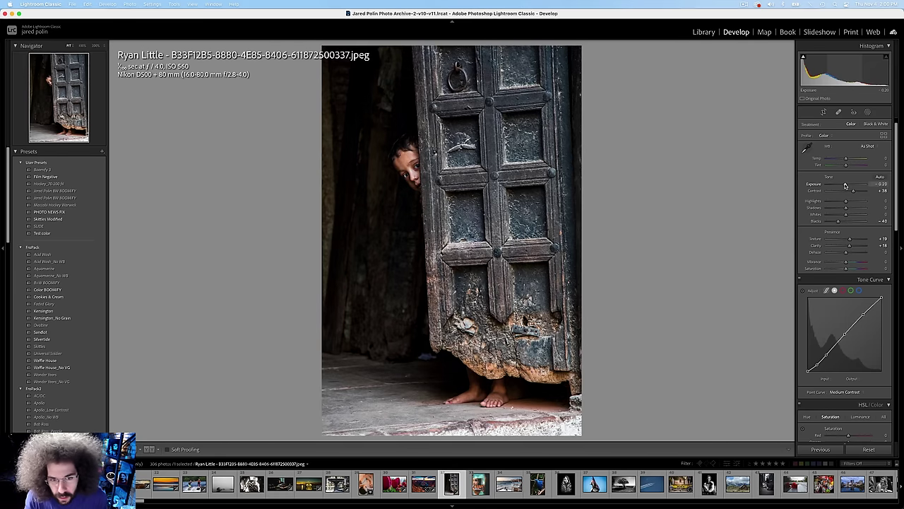
key("5")
Step: Try the door photo in black and white, return it to color, and check the boy's face at full magnification
left_click(869, 124)
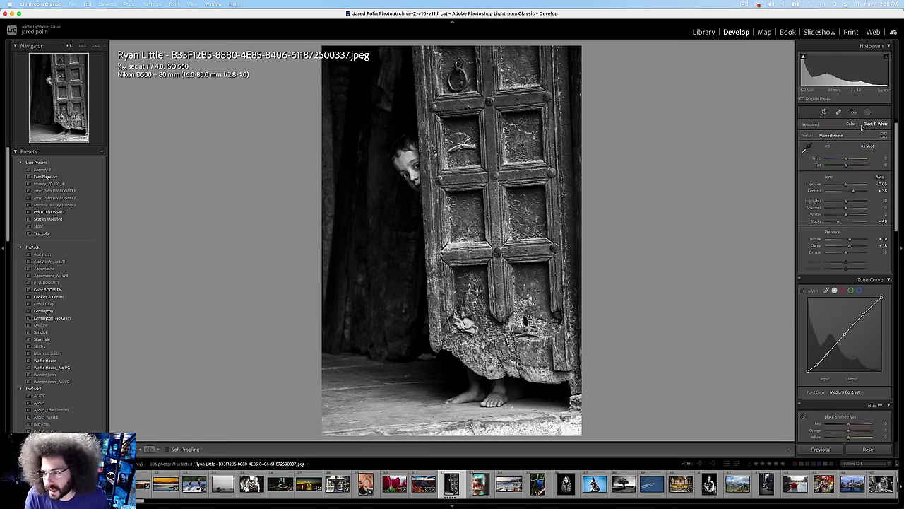
left_click(851, 124)
left_click(398, 167)
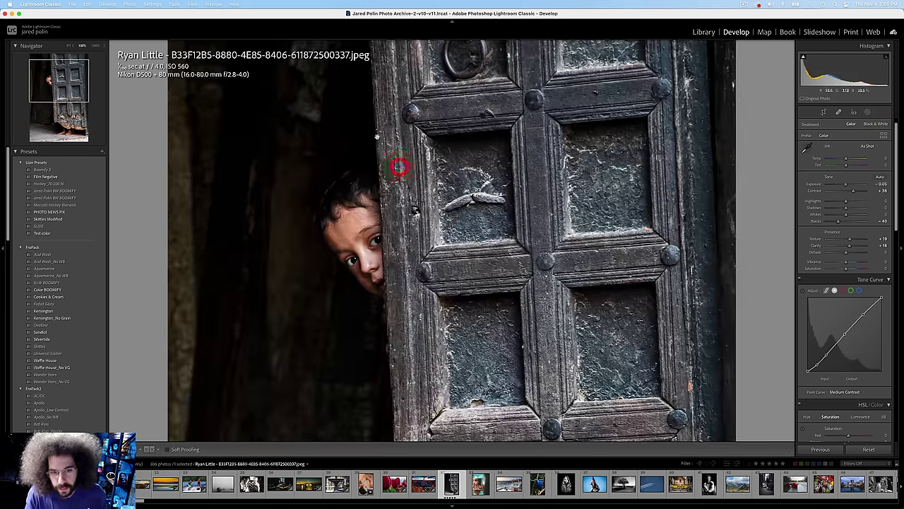
left_click(378, 136)
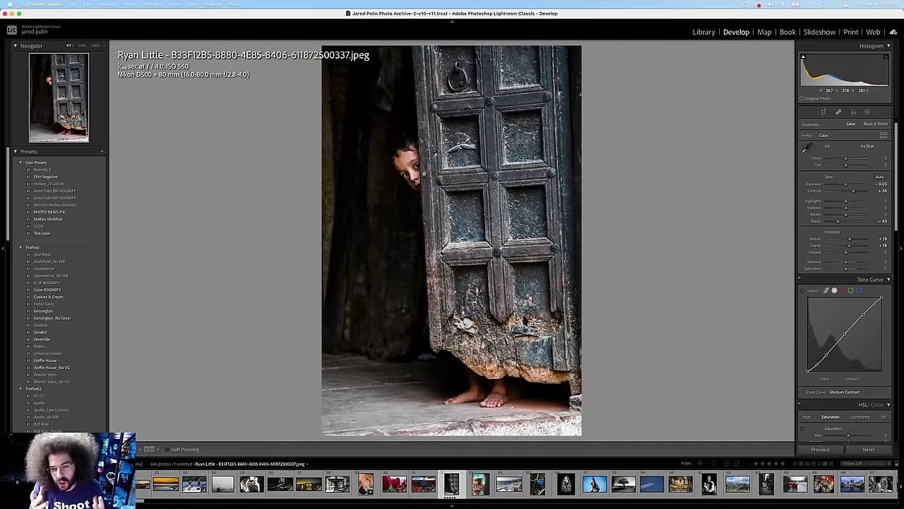
Step: Check the face reflected in the makeup palette mirror up close and raise that photo's Contrast
key("Right")
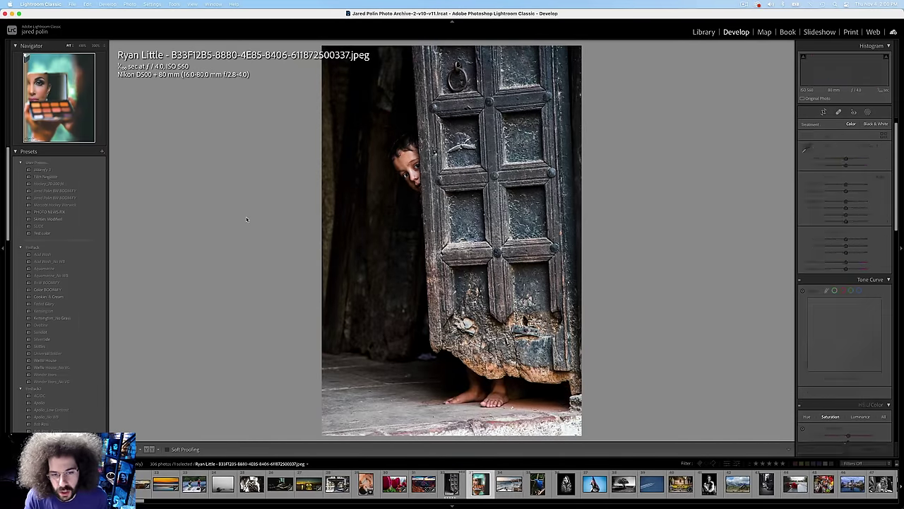
left_click(314, 153)
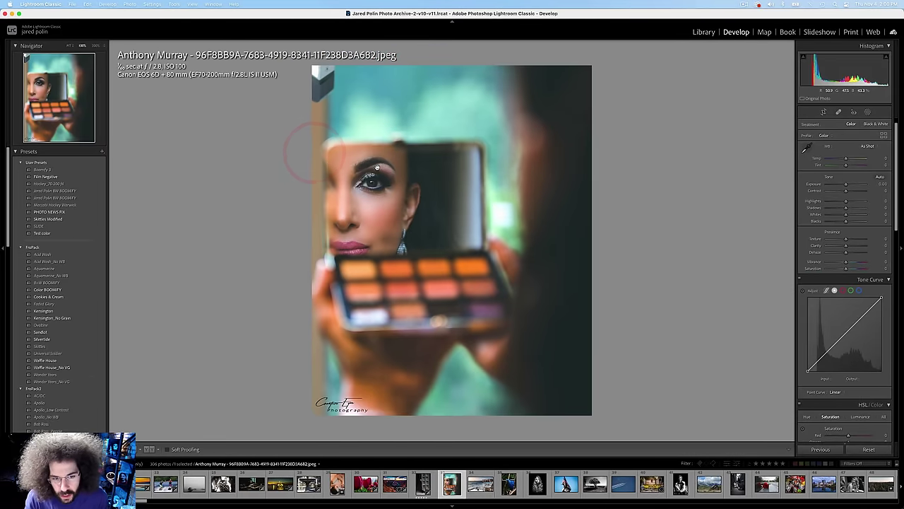
left_click_drag(845, 191, 857, 193)
left_click(859, 195)
Step: Review the seaside restaurant tables photo in full and move on to the blue parrot photo
key("Right")
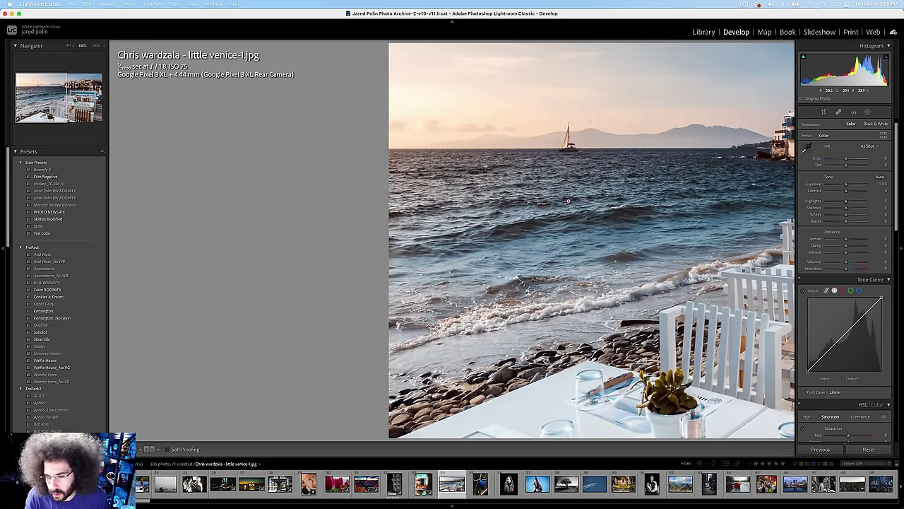
left_click(543, 198)
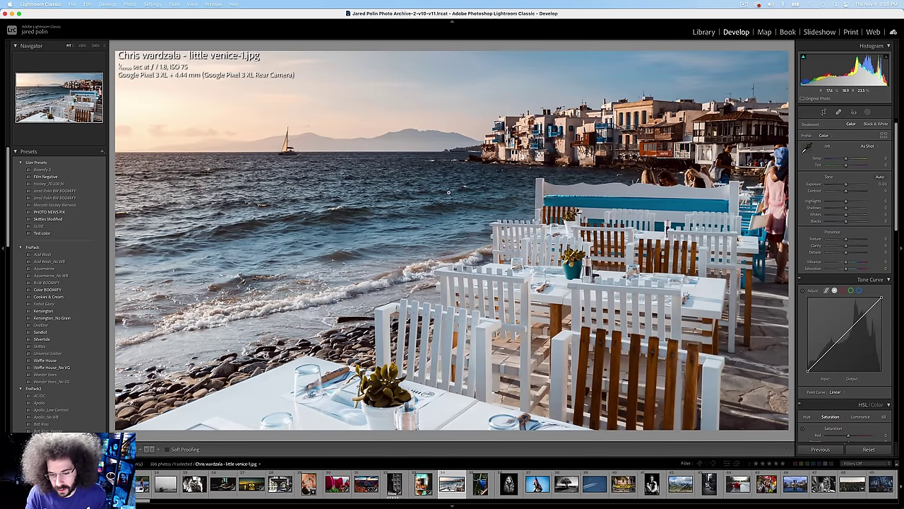
key("Right")
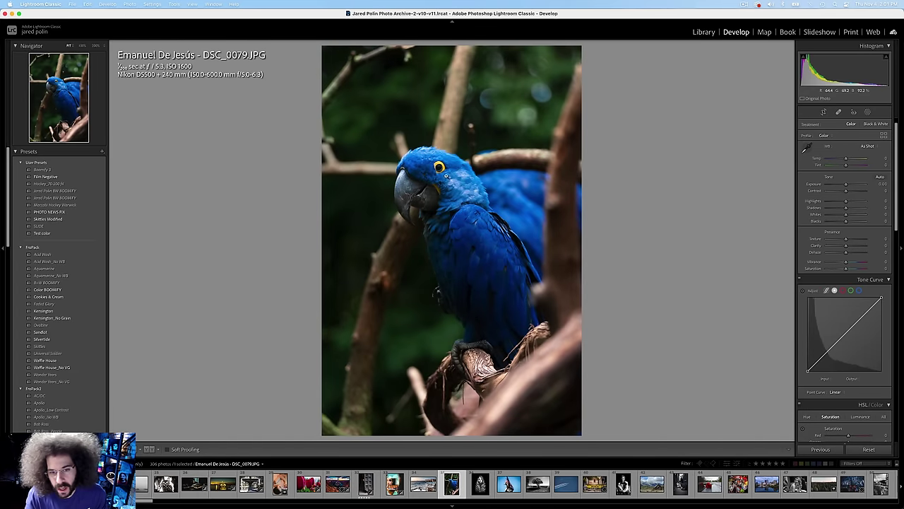
Step: Inspect the black-and-white portrait of the long-haired woman up close and rate it five stars
key("Right")
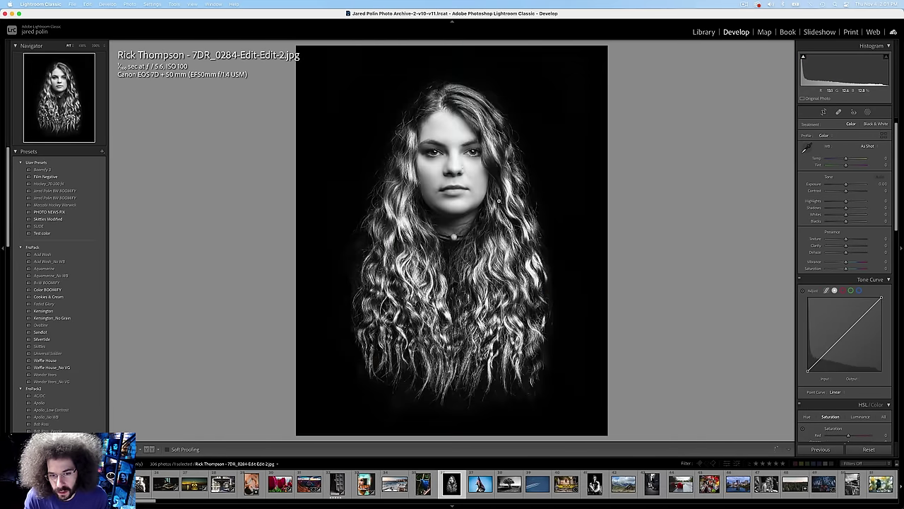
left_click(430, 151)
left_click(526, 136)
key("5")
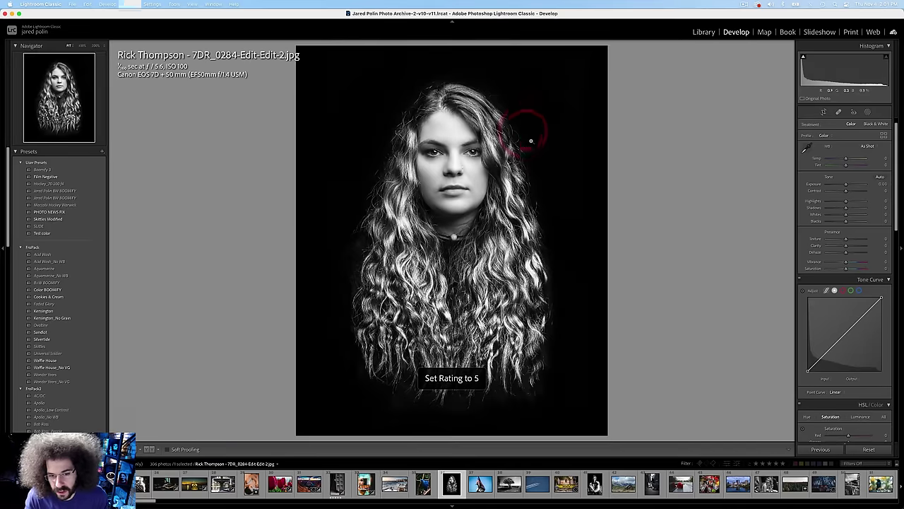
Step: Examine the photo of the man holding a horn in front of the American flag
key("Right")
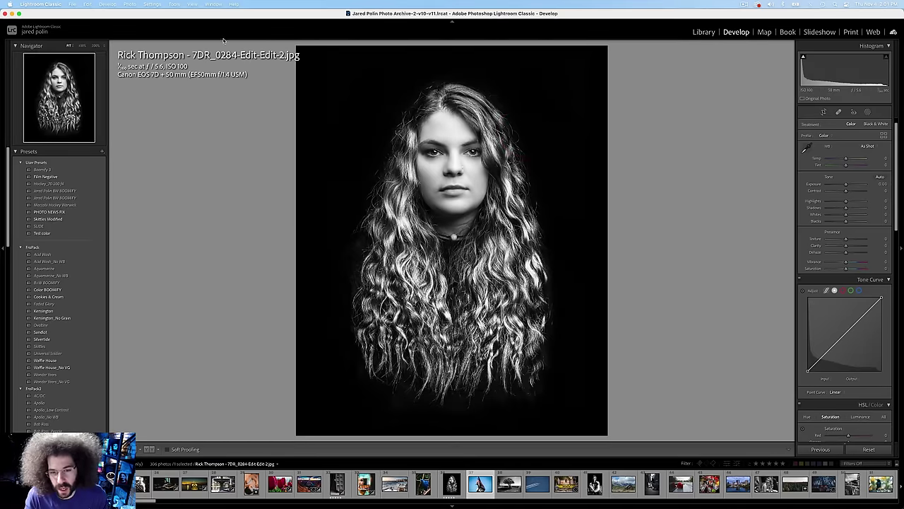
left_click(309, 205)
left_click(423, 180)
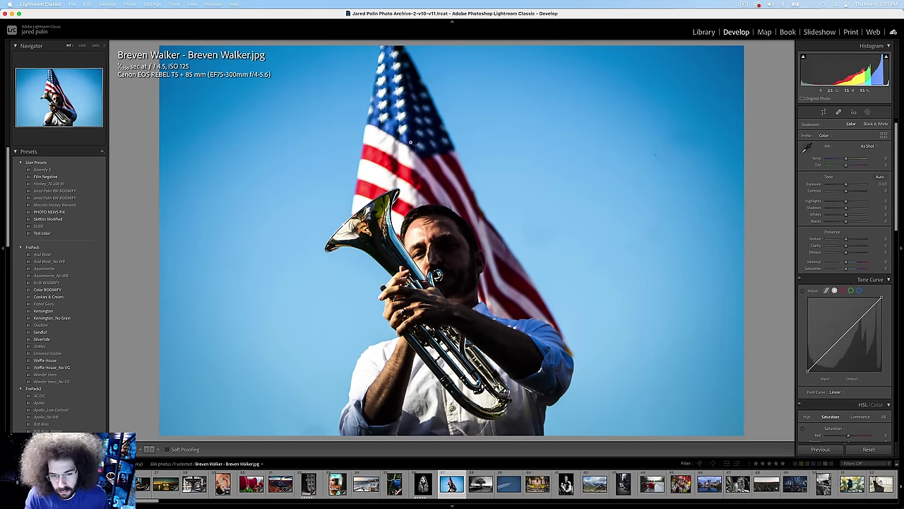
key("Right")
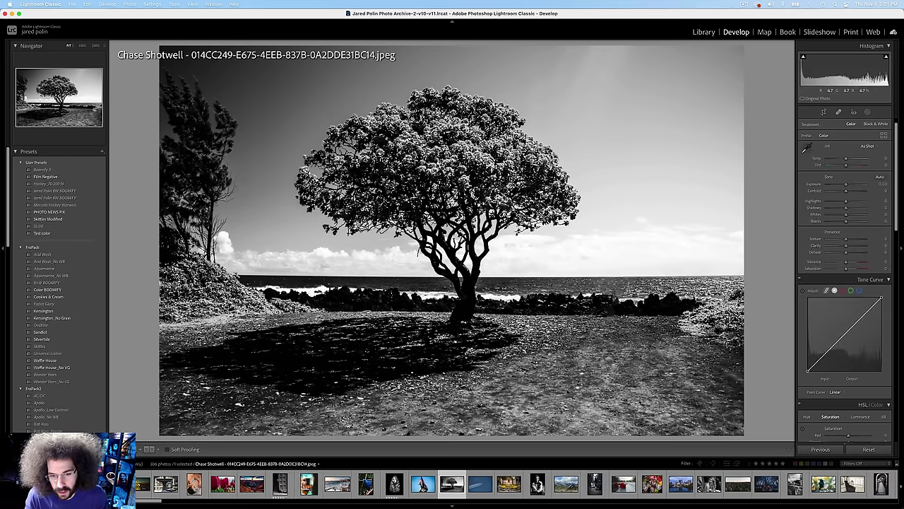
key("Left")
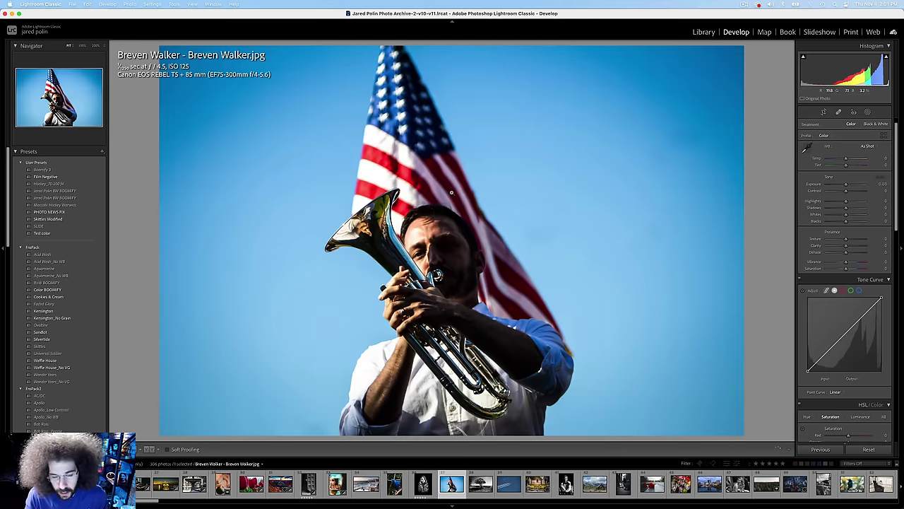
Step: Inspect the black-and-white tree photo up close, fine-tune its tone, and rate it five stars
key("Right")
left_click(527, 236)
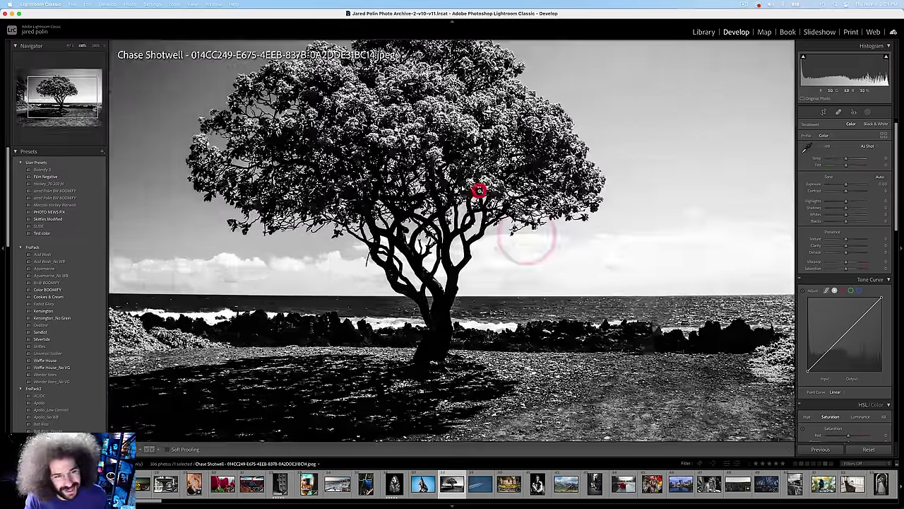
left_click(479, 190)
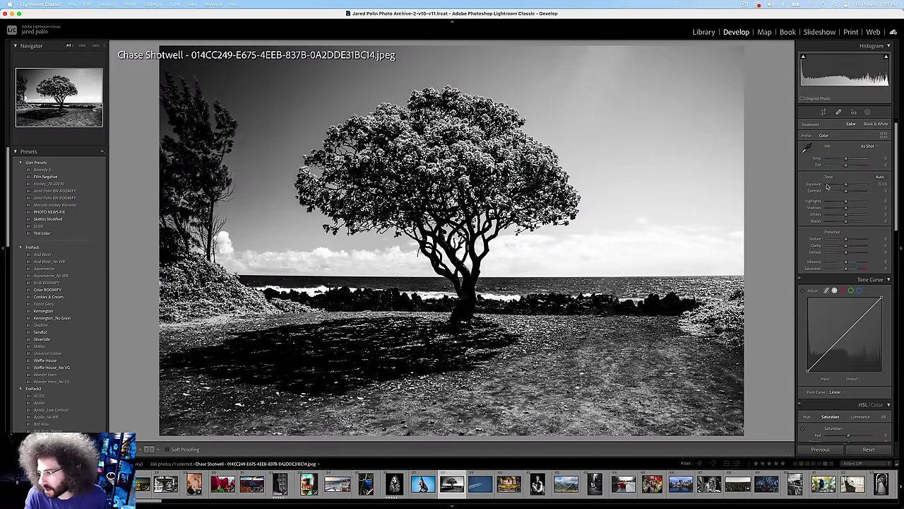
mouse_move(846, 201)
left_mouse_down()
mouse_move(836, 203)
mouse_move(850, 191)
left_mouse_up()
key("5")
Step: Check the detail of the red jets up close and set the formation photo's Contrast to +55
key("Right")
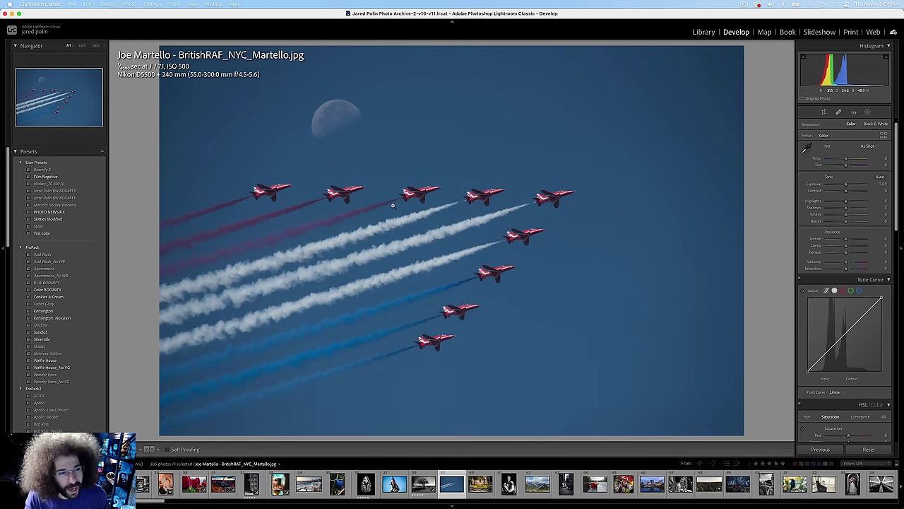
left_click(339, 200)
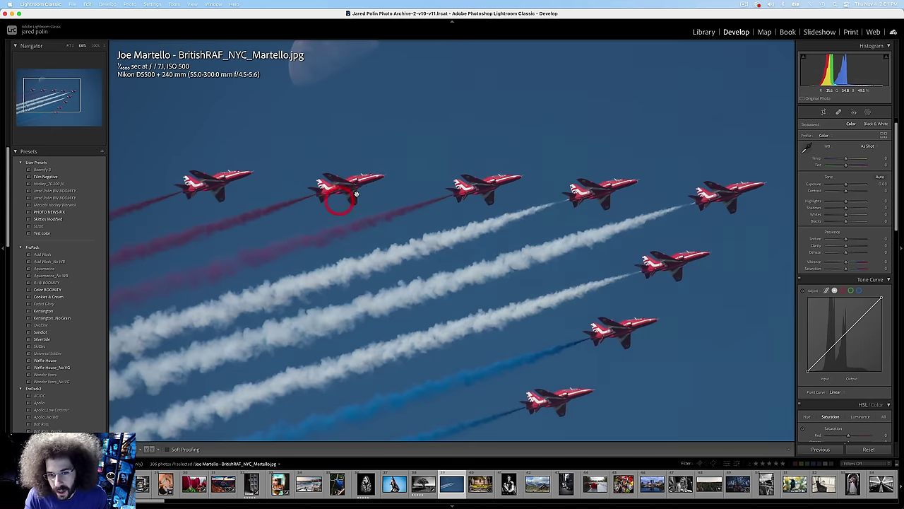
left_click(477, 205)
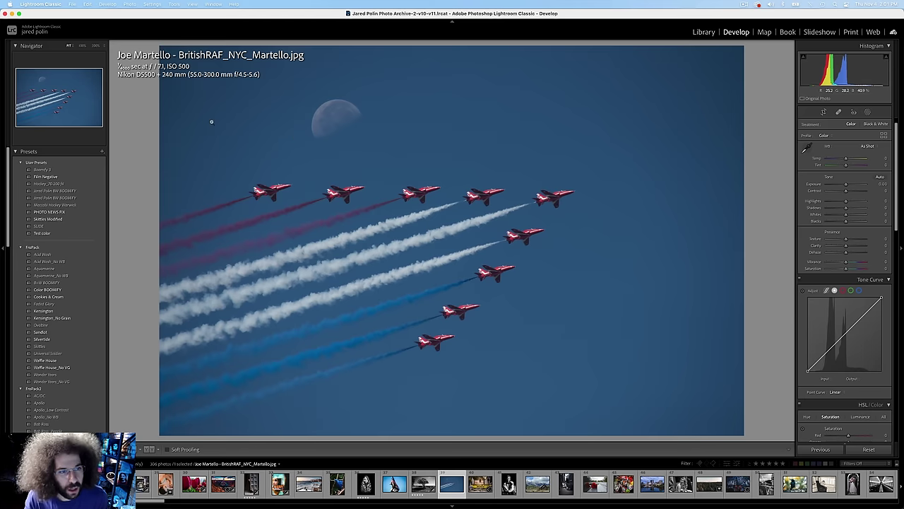
left_click(857, 191)
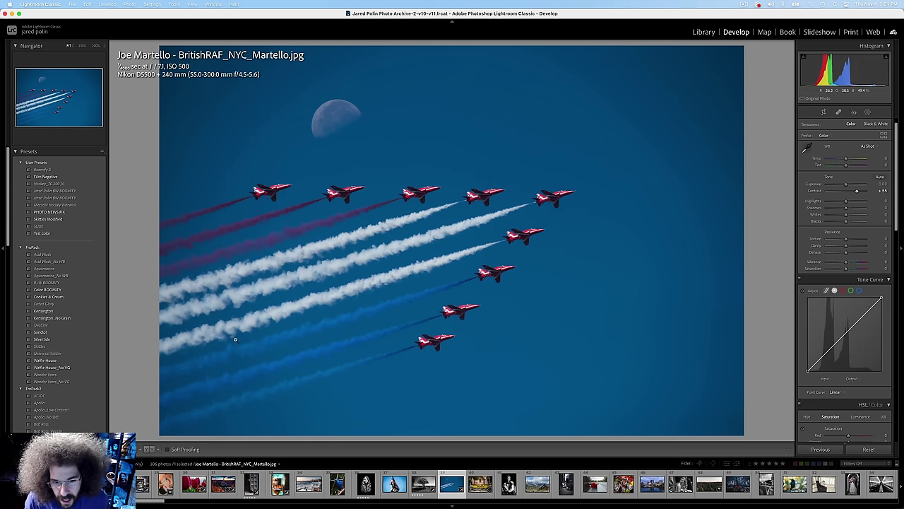
Step: Set Texture to +20, Clarity to +18, Blacks to -22 and Dehaze to +19 on the jet formation photo
left_click(850, 239)
left_click(850, 246)
left_click(842, 221)
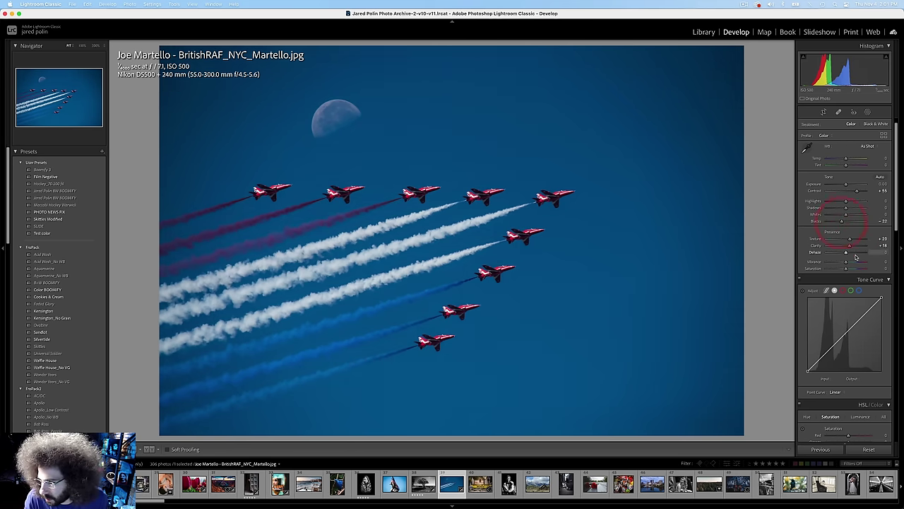
left_click(853, 253)
left_click_drag(853, 254, 849, 253)
Step: Inspect the adjusted jets and moon at full magnification and rate the photo five stars
left_click(282, 173)
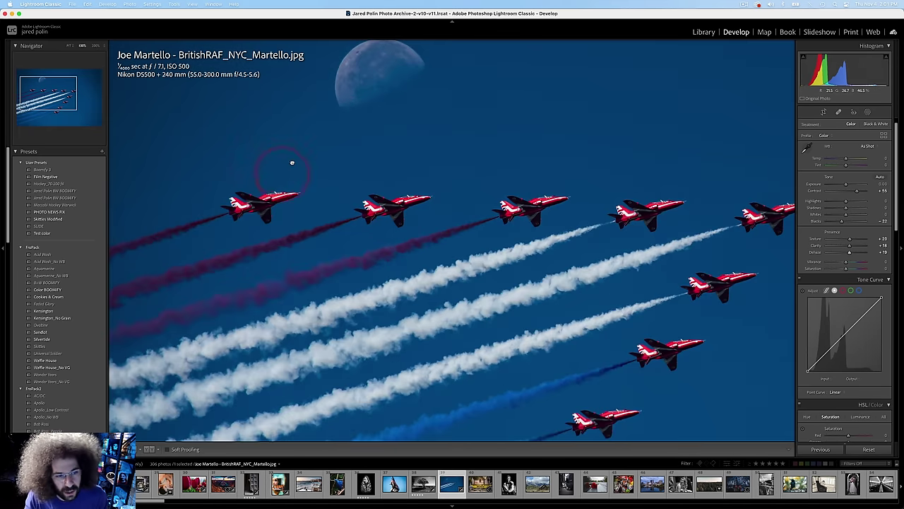
left_click(292, 163)
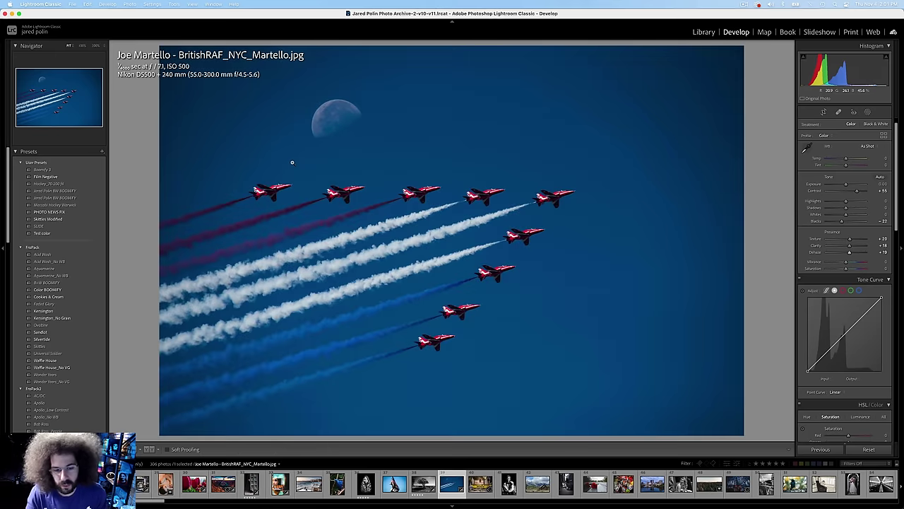
key("5")
Step: Examine the focus and water droplets around the leaping dog in the Ultimate Air Dogs photo
key("Right")
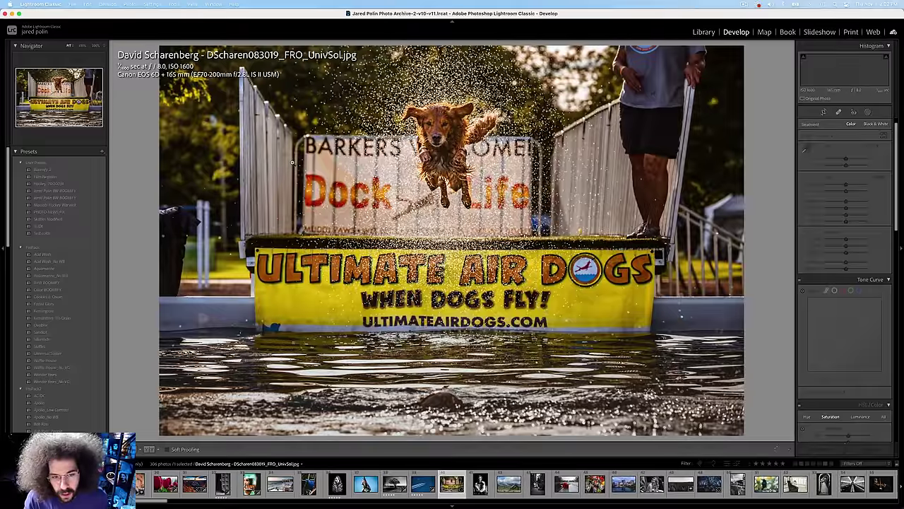
left_click(397, 183)
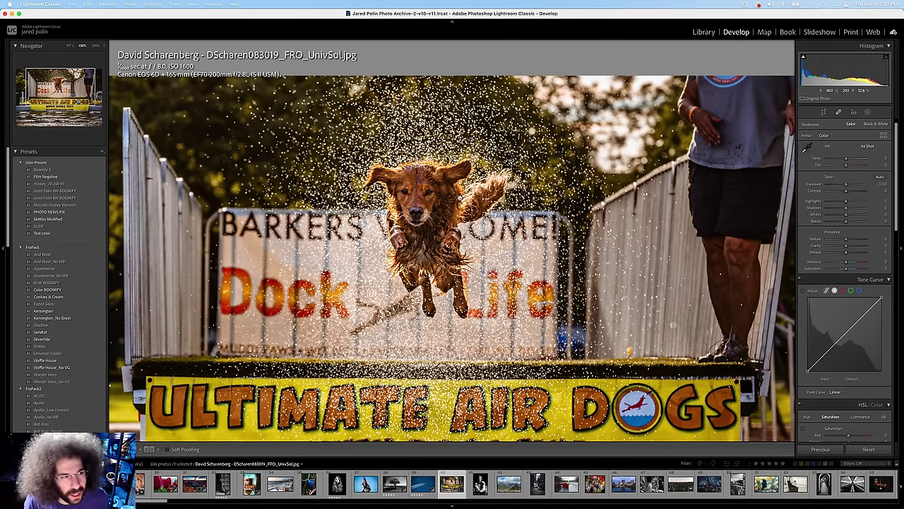
left_click(462, 198)
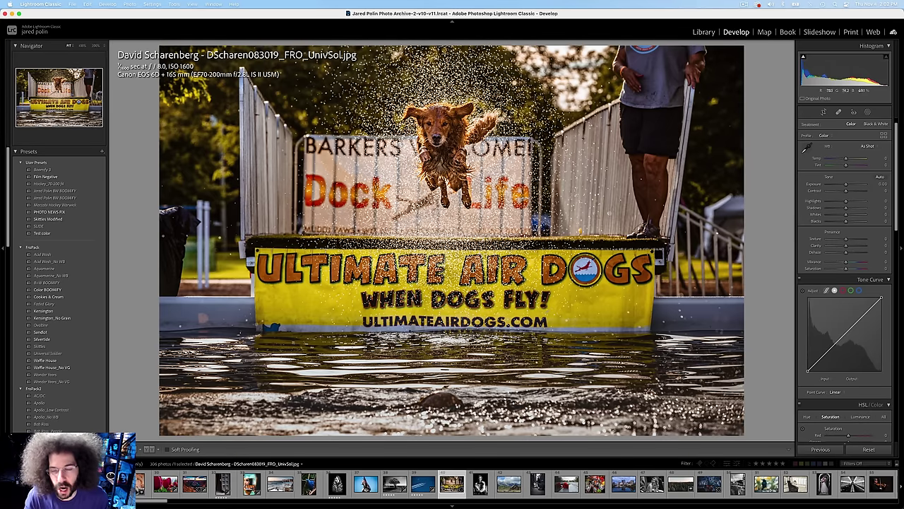
left_click(749, 7)
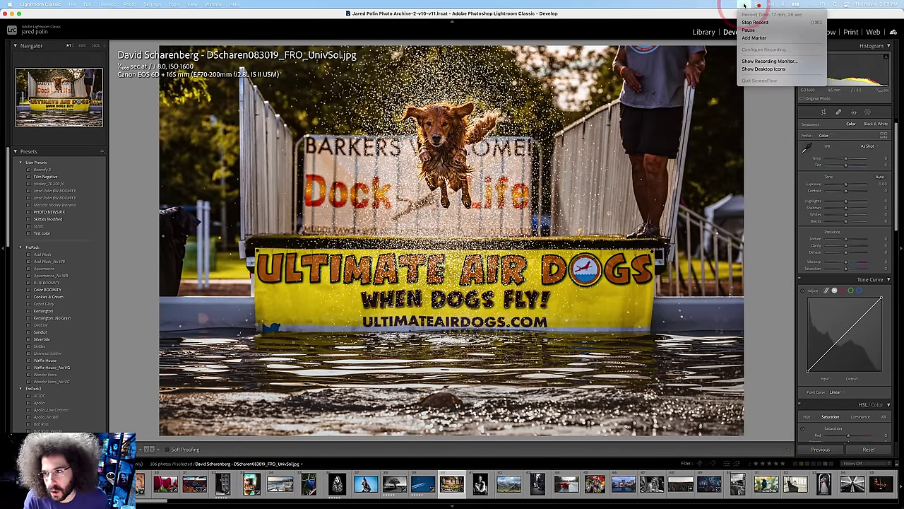
left_click(743, 6)
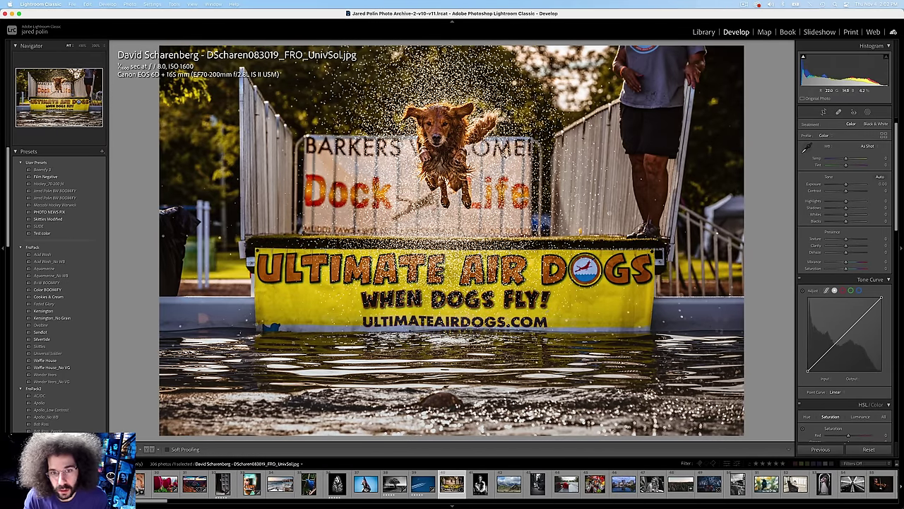
Step: Fine-tune the Exposure of the leaping dog photo and rate it five stars
left_click_drag(850, 185, 846, 184)
left_click(845, 184)
key("5")
key("Right")
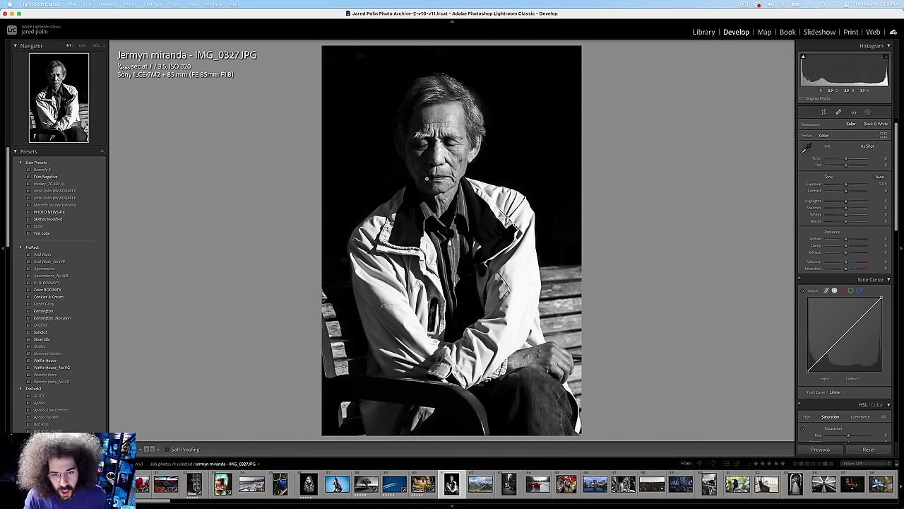
Step: Inspect the sky and chapel signs in the mountain chapel photo and slightly adjust its Exposure and Contrast
key("Right")
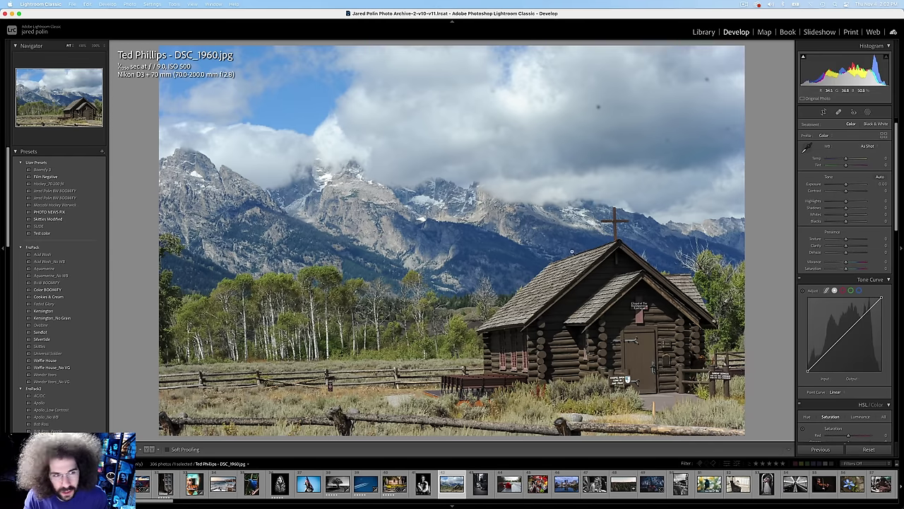
left_click_drag(609, 120, 527, 203)
left_click(531, 177)
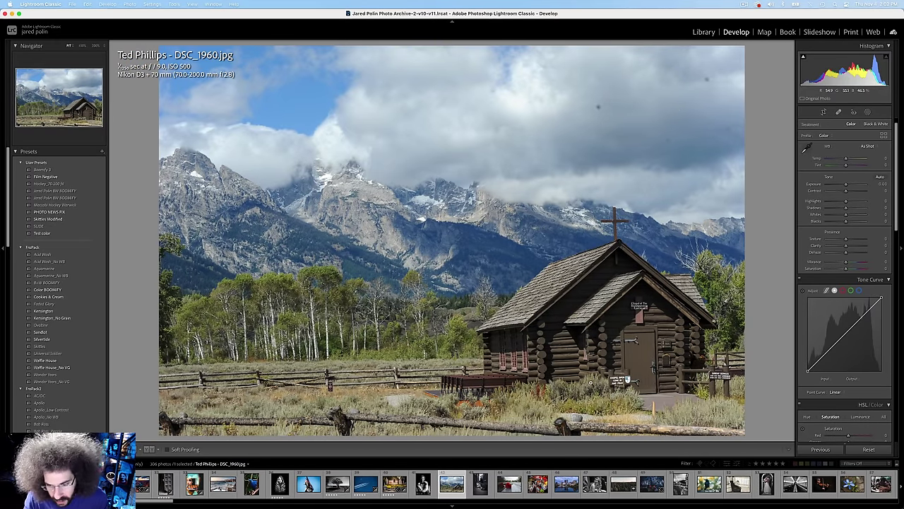
left_click(591, 382)
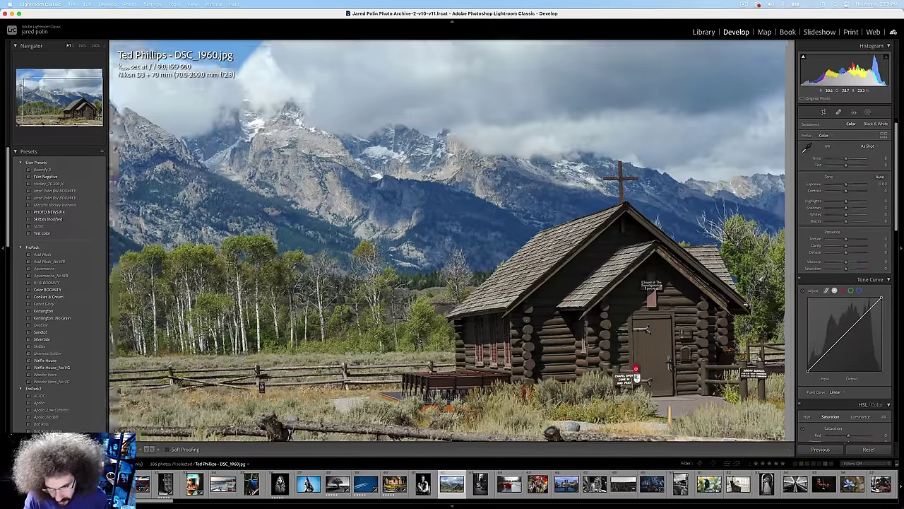
left_click(635, 368)
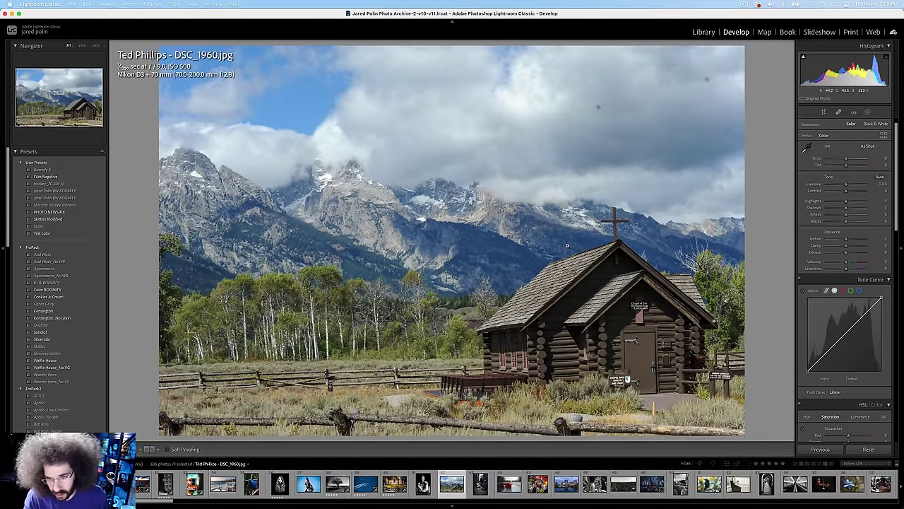
left_click_drag(847, 184, 854, 190)
key("Right")
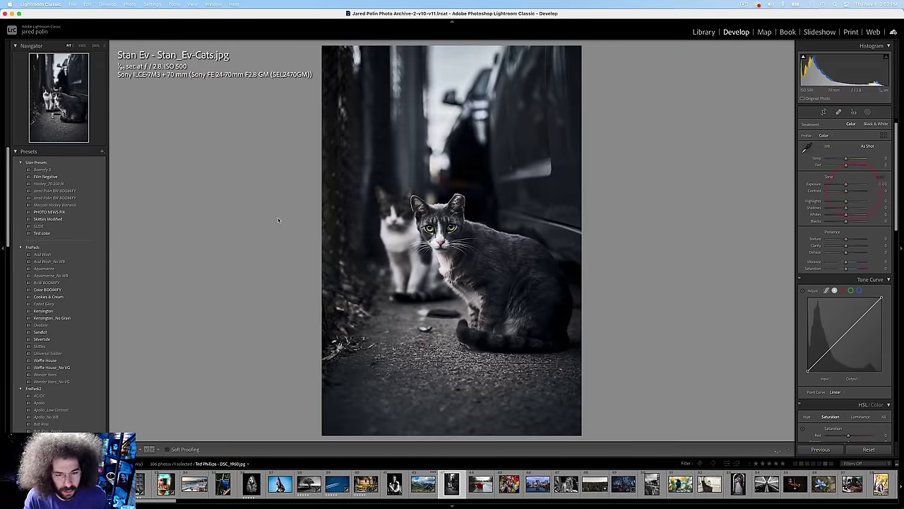
Step: Inspect the front cat's eyes and fur at full magnification and rate the two-cat photo five stars
left_click(419, 210)
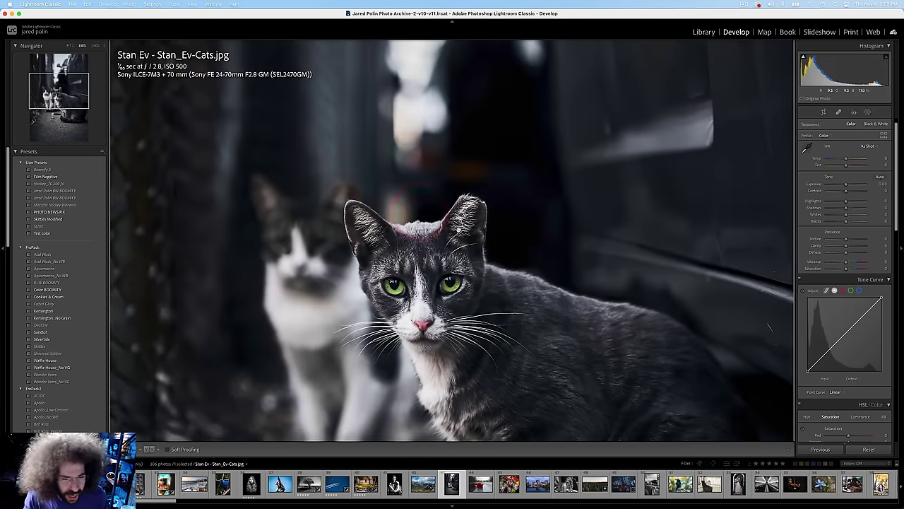
left_click(457, 226)
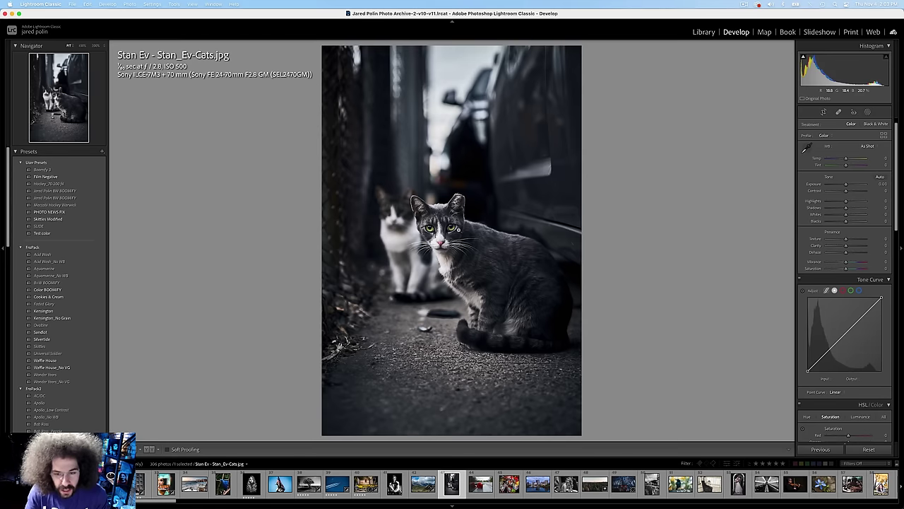
key("5")
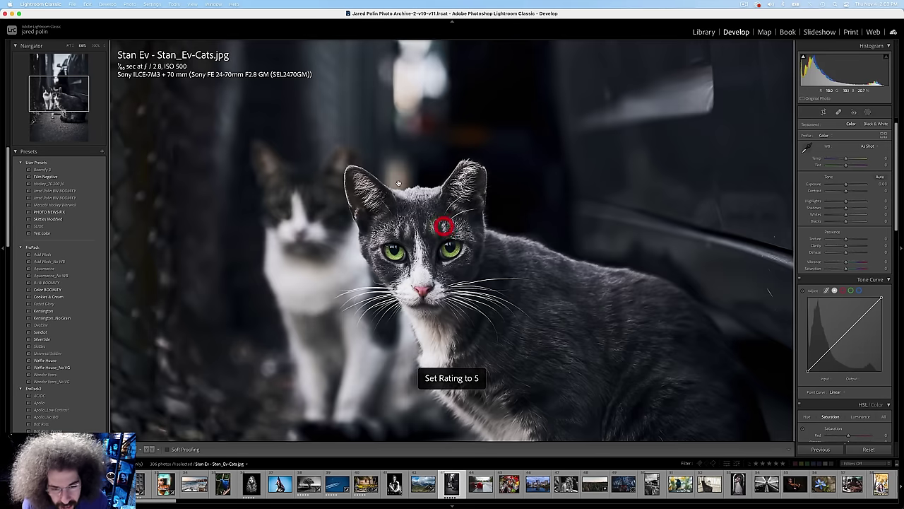
left_click(445, 224)
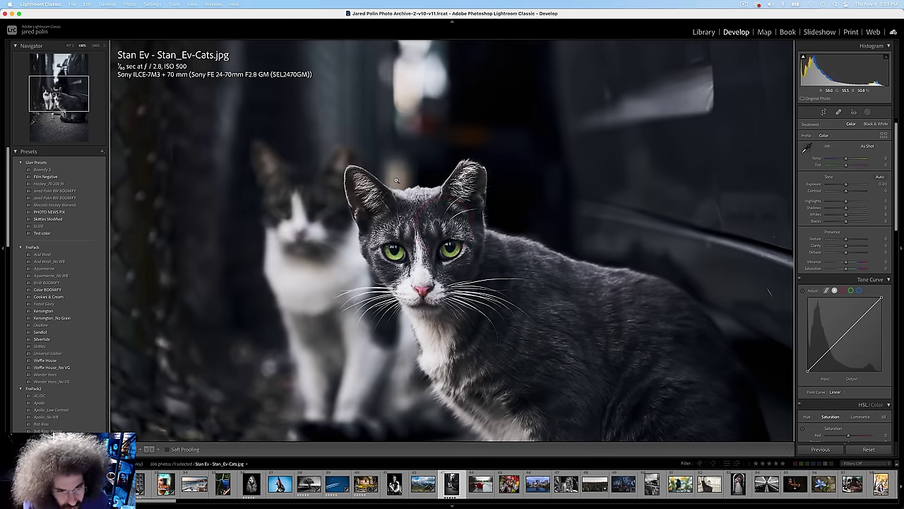
left_click(396, 181)
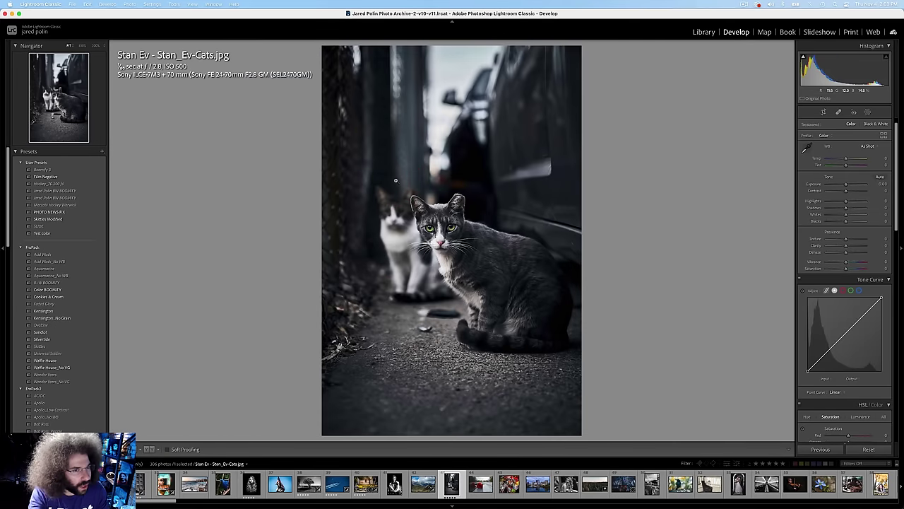
Step: Review the red rose photo against the neighbouring cat photo and view the portrait of the face-painted performer in a feathered headdress
key("Right")
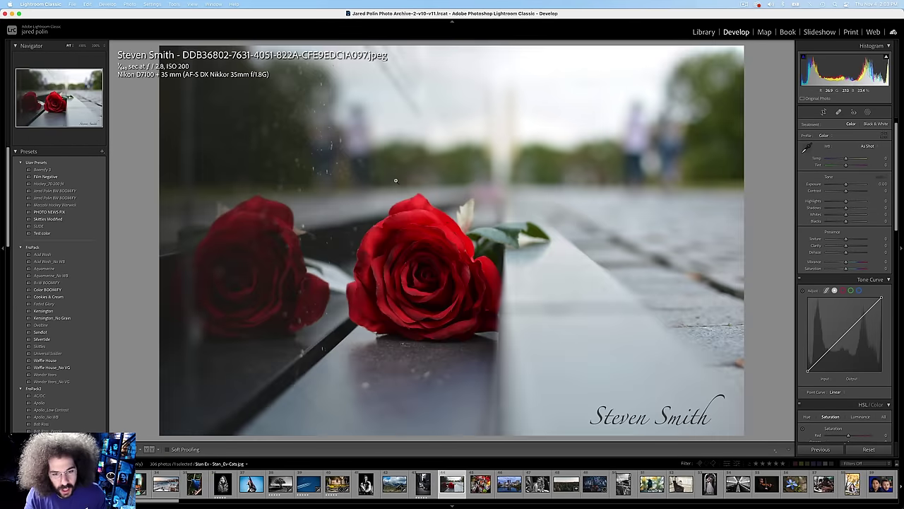
key("Left")
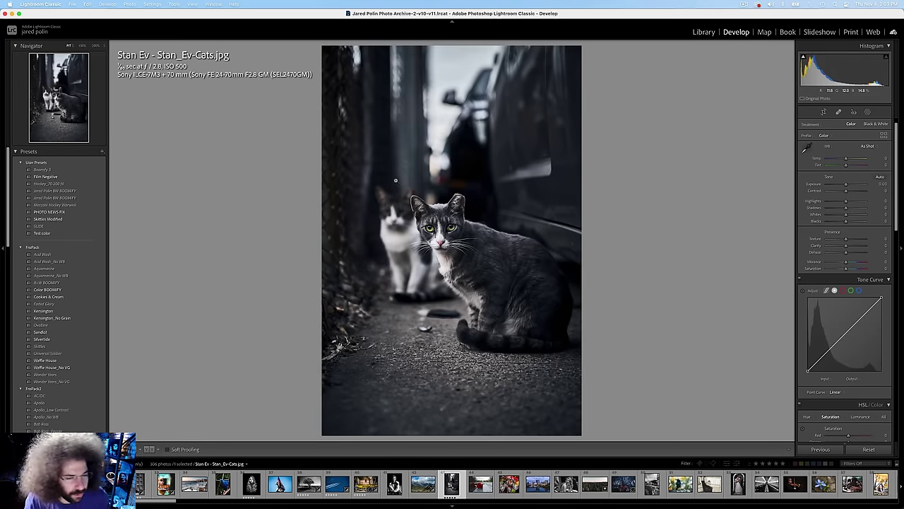
key("Right")
key("Right")
key("Left")
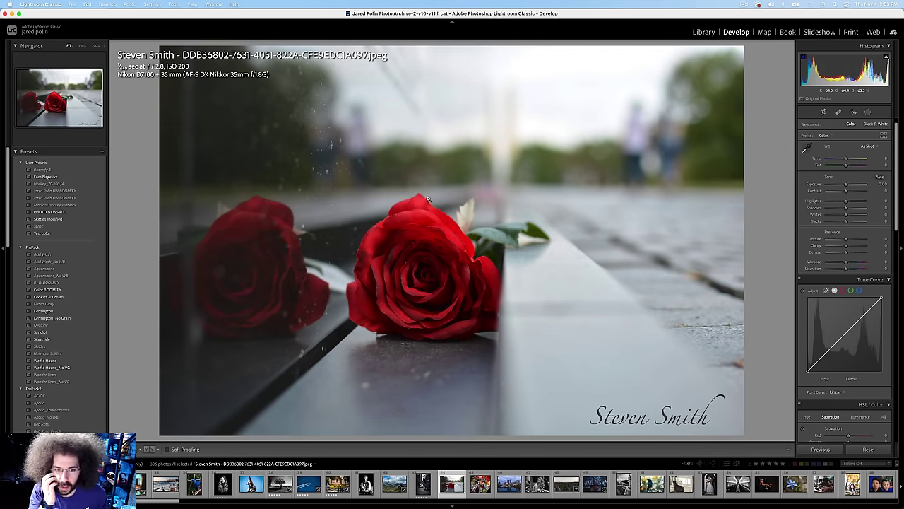
key("Right")
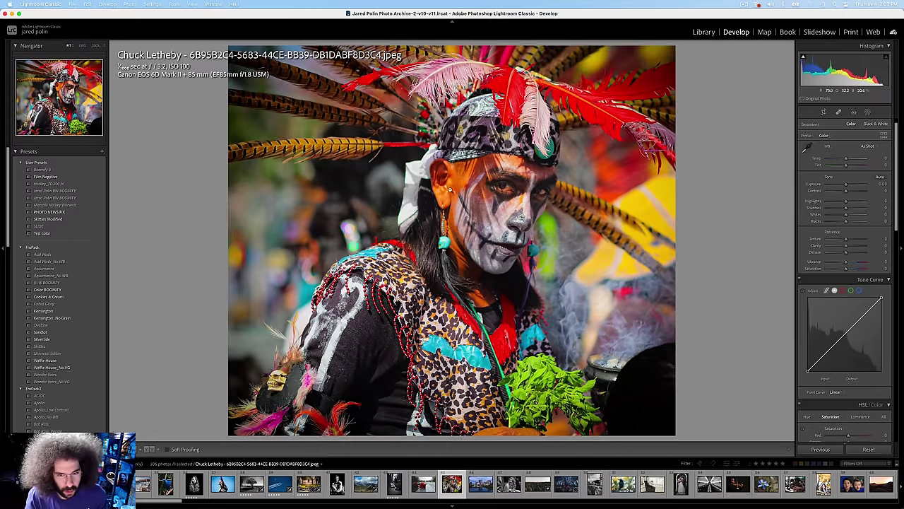
Step: Set Exposure to -0.20, Contrast to +46 and Dehaze to +27 on the city skyline and bridge photo
key("Right")
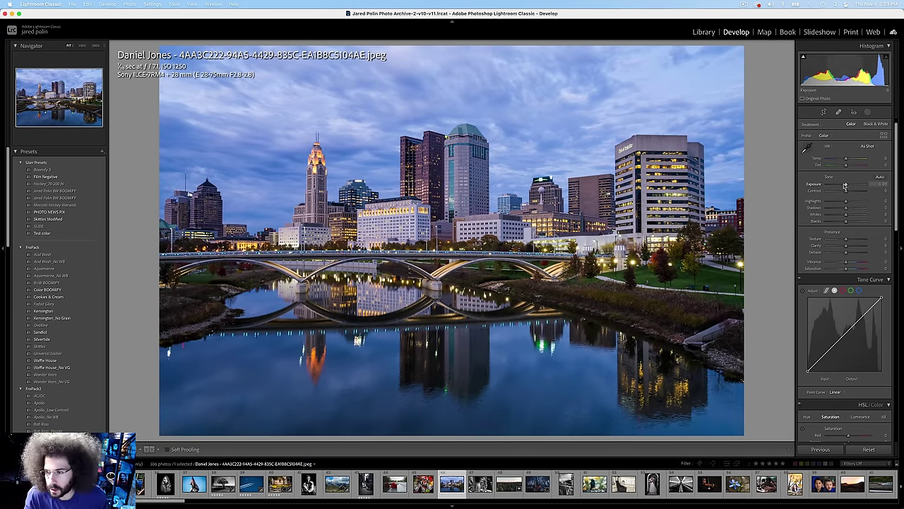
left_click_drag(846, 185, 845, 185)
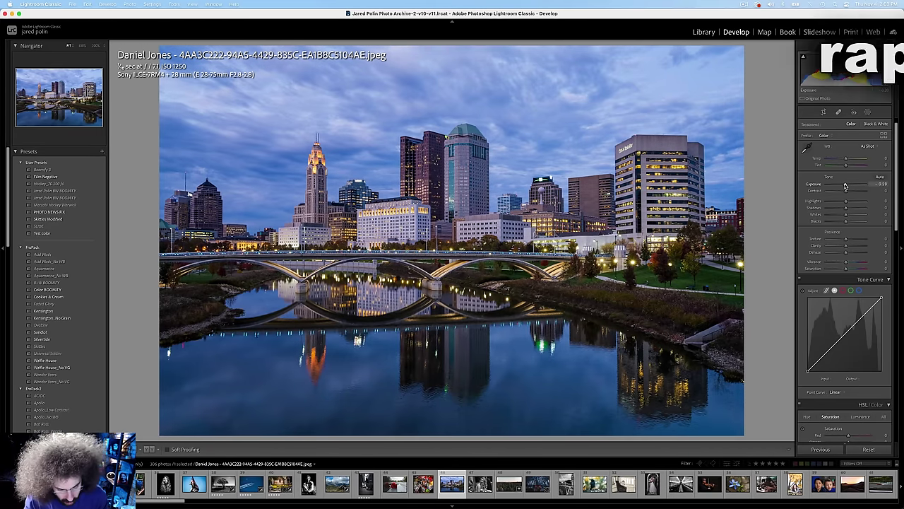
left_click(845, 184)
left_click_drag(853, 192, 856, 193)
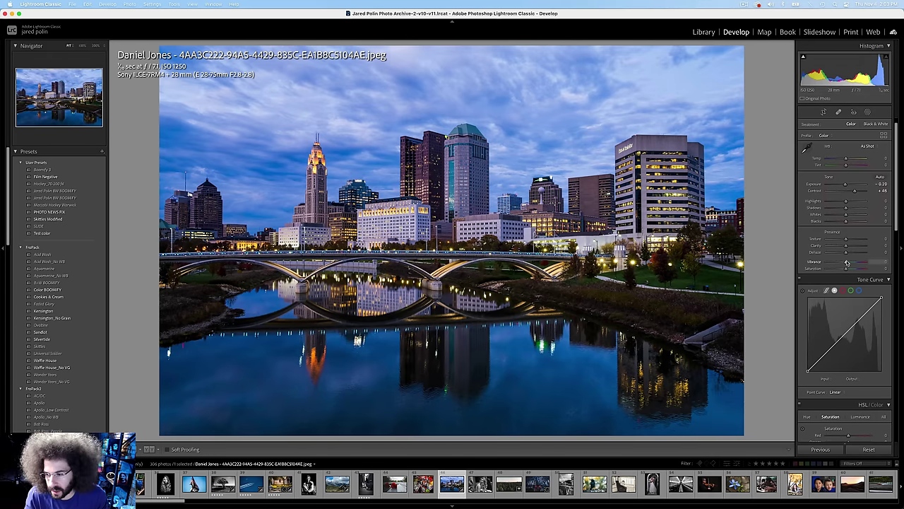
left_click(850, 252)
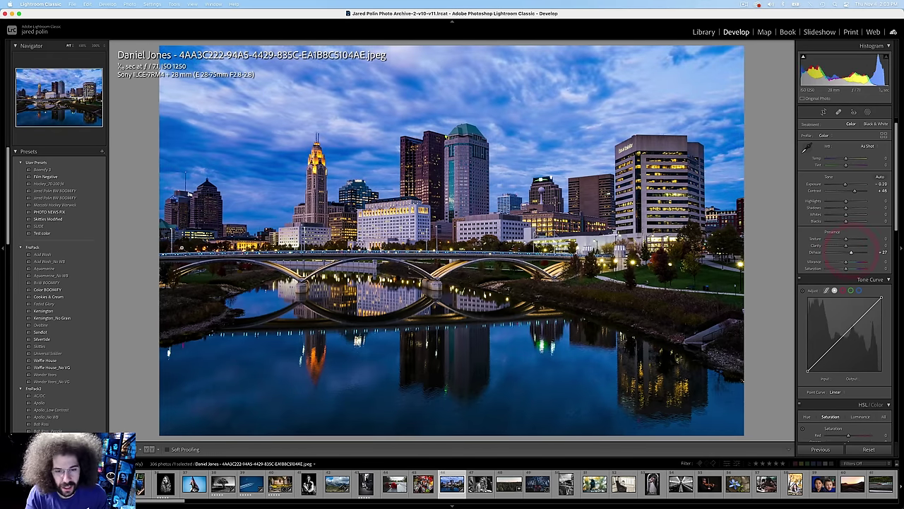
Step: Compare the skyline photo before and after the adjustments and rate it five stars
key("backslash")
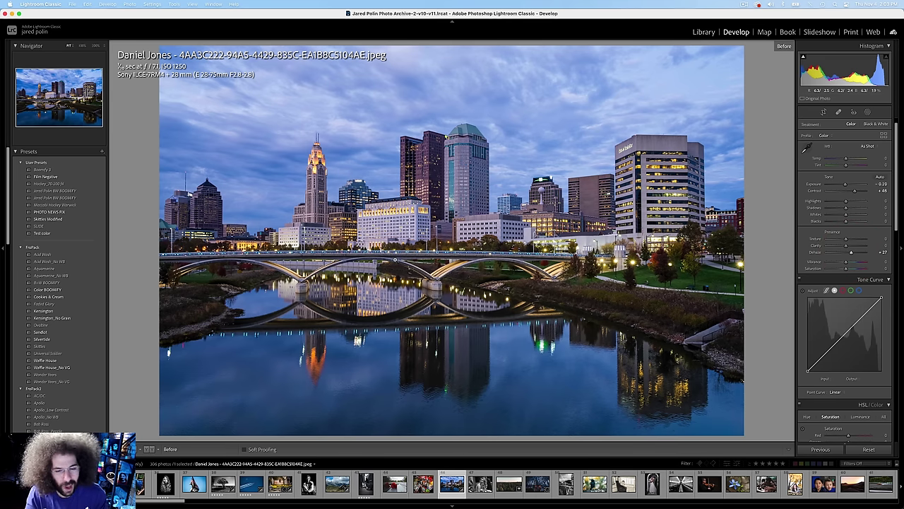
key("backslash")
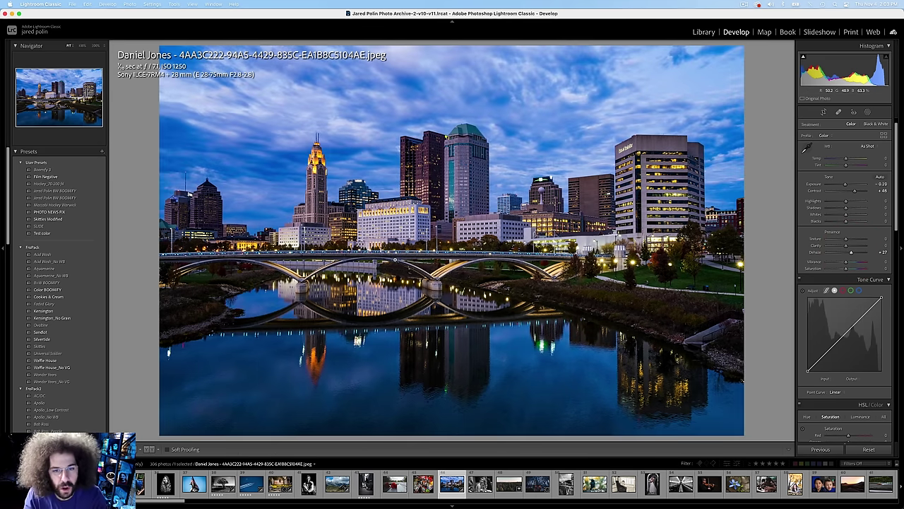
key("5")
Step: Examine the mother's face in the black-and-white birth photo and the mountain horizon in the evergreen forest photo up close
key("Right")
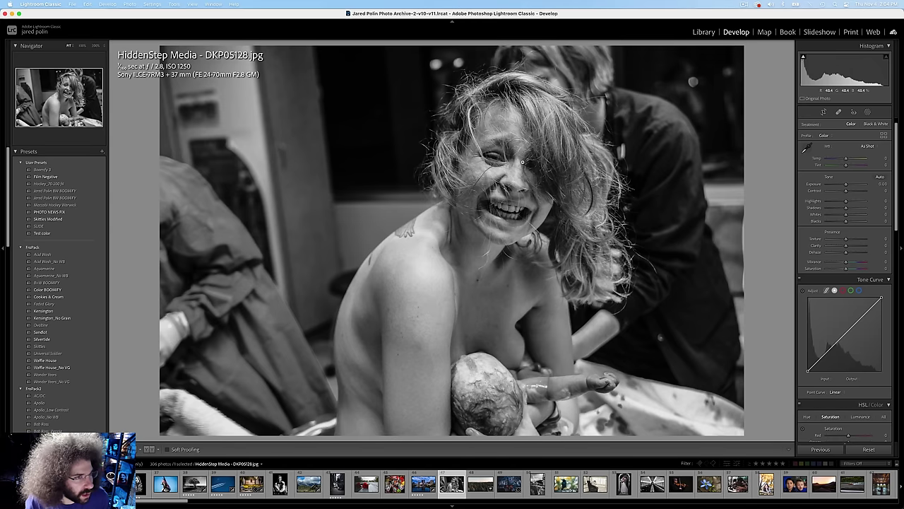
left_click(523, 162)
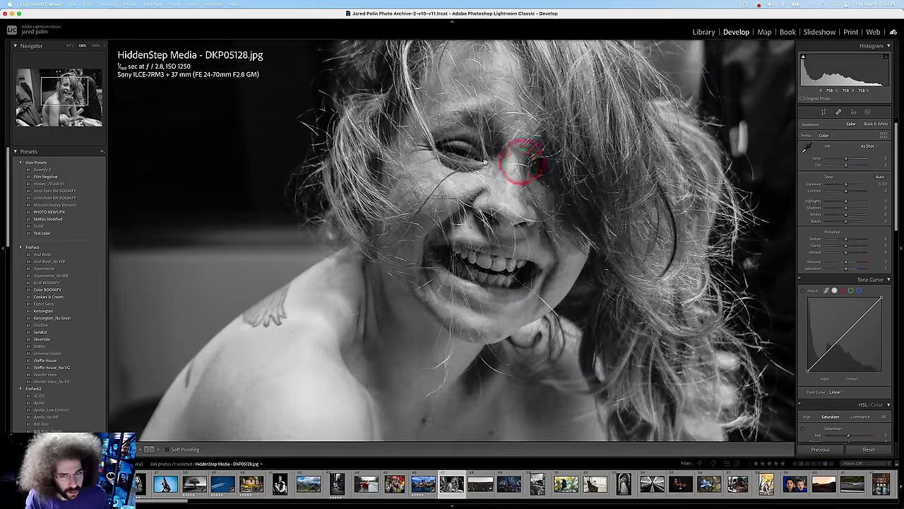
left_click(486, 159)
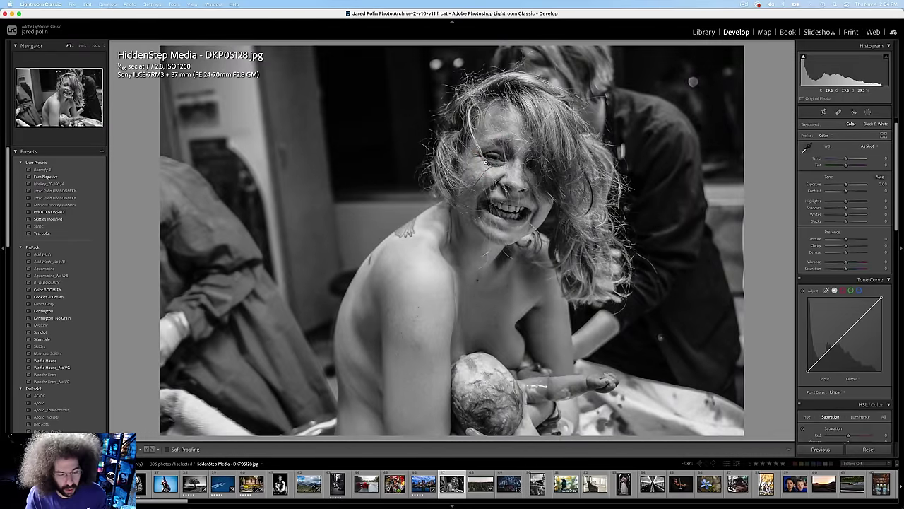
key("Right")
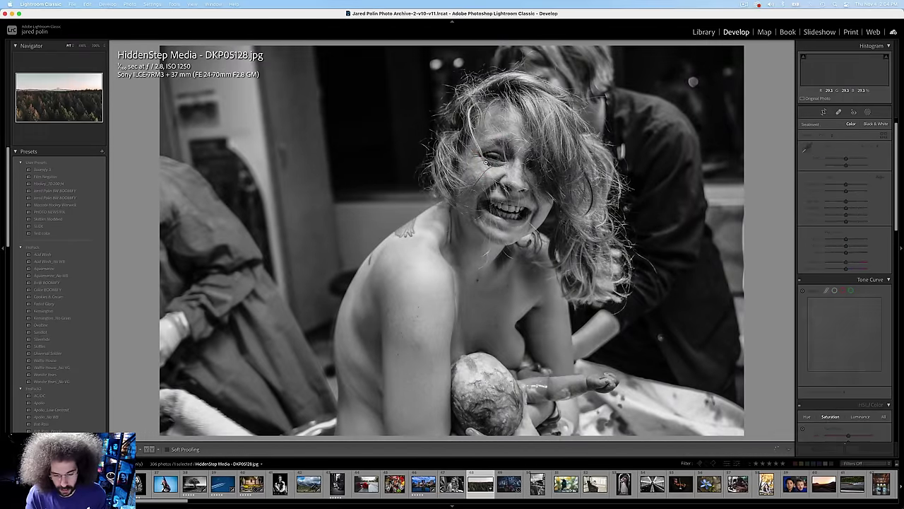
left_click(406, 197)
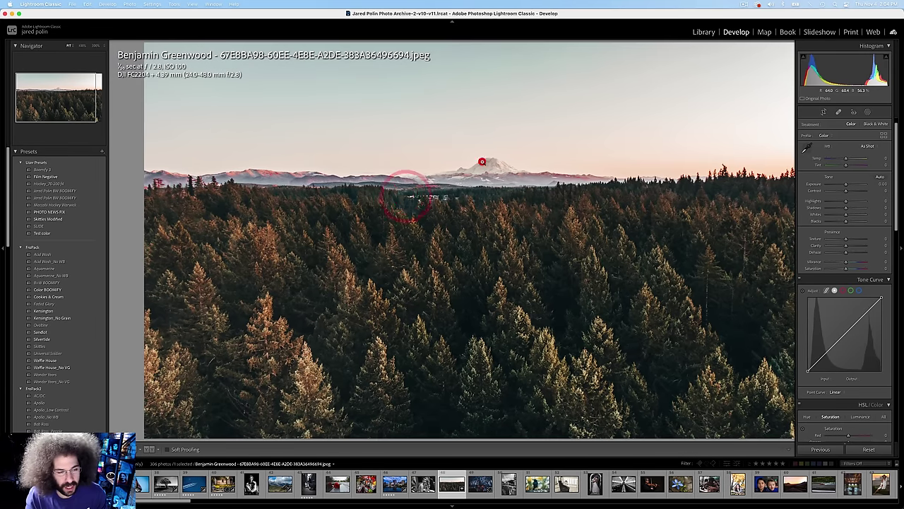
left_click(480, 162)
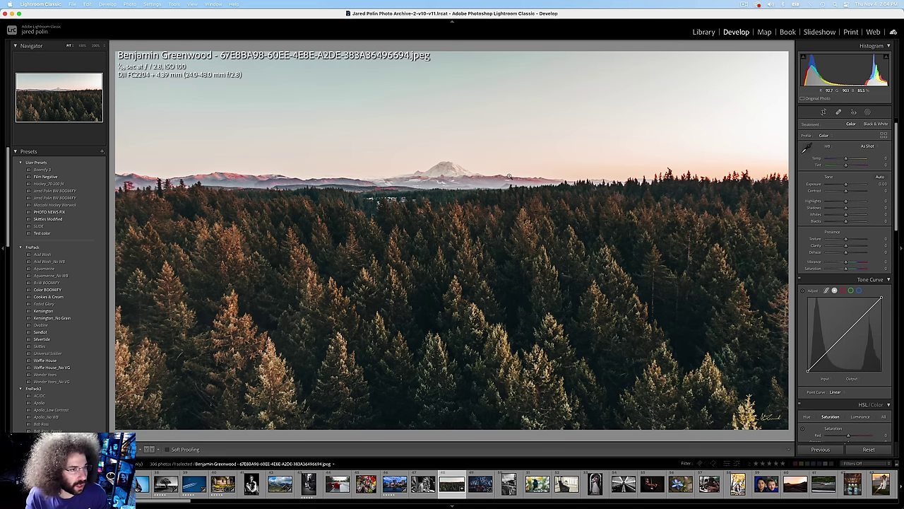
Step: Check the fireworks photo up close, lower its Exposure, and set Contrast +61, Texture +6, Clarity +10, Vibrance +20 and Saturation +22
key("Right")
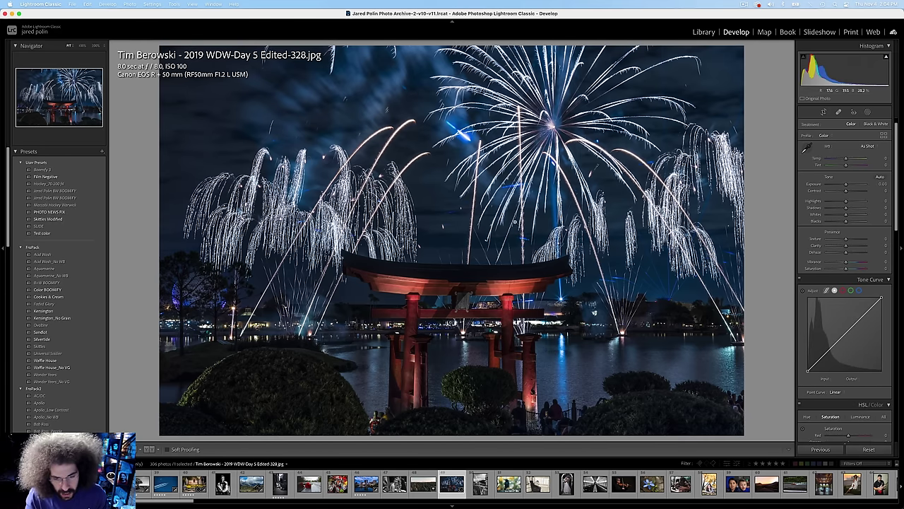
left_click(476, 239)
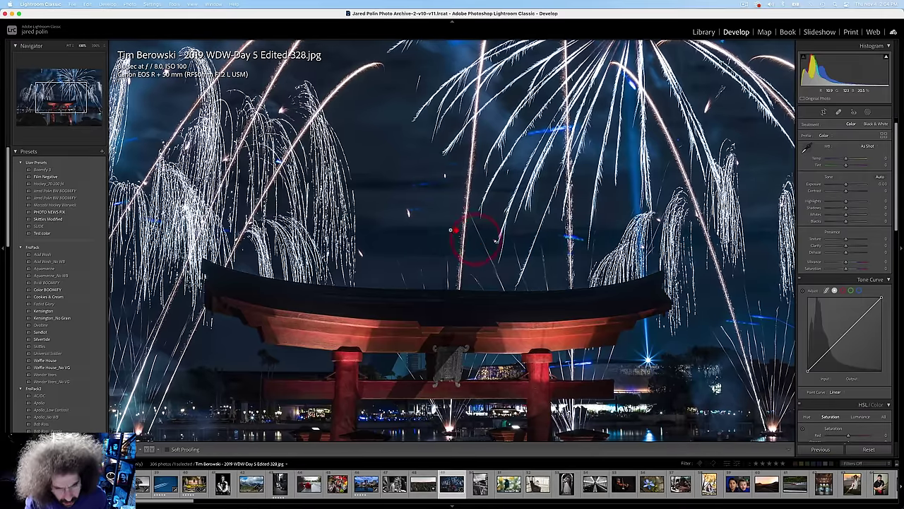
left_click(456, 224)
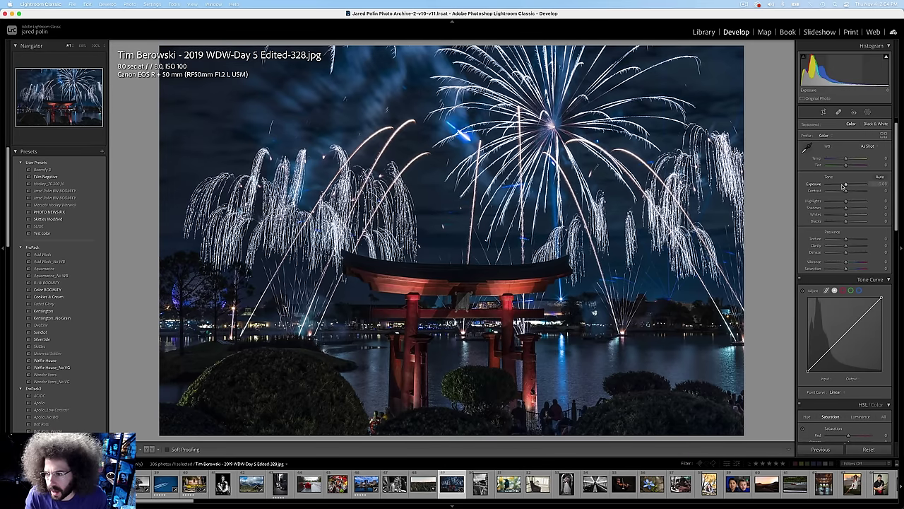
left_click_drag(845, 185, 857, 192)
left_click_drag(846, 239, 850, 268)
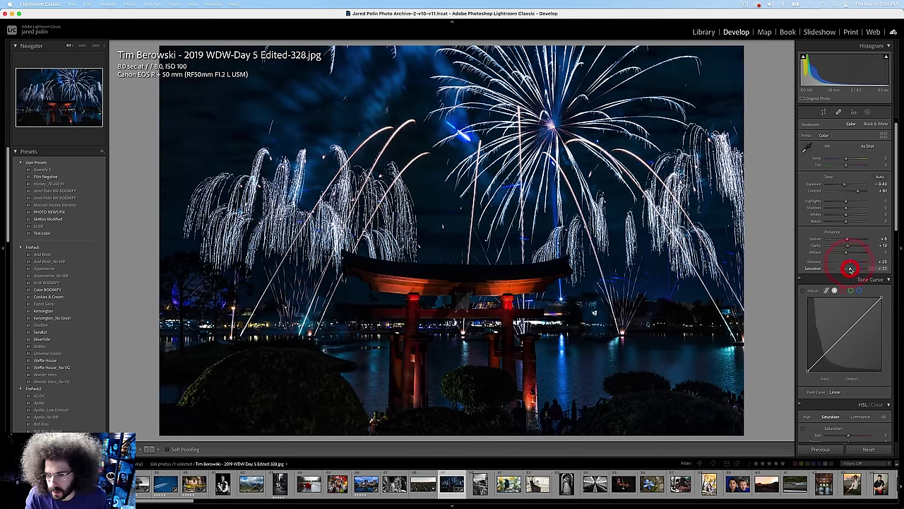
Step: Compare the fireworks photo before and after the adjustments and rate it five stars
key("backslash")
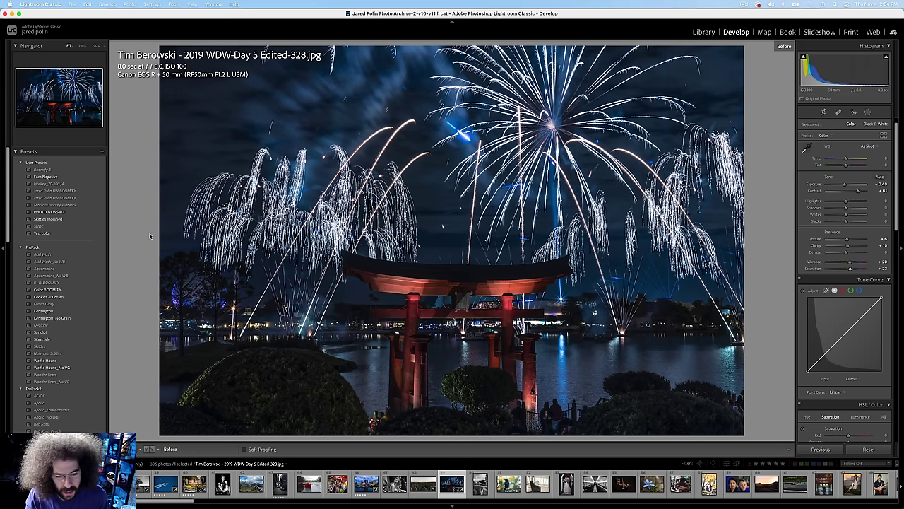
key("backslash")
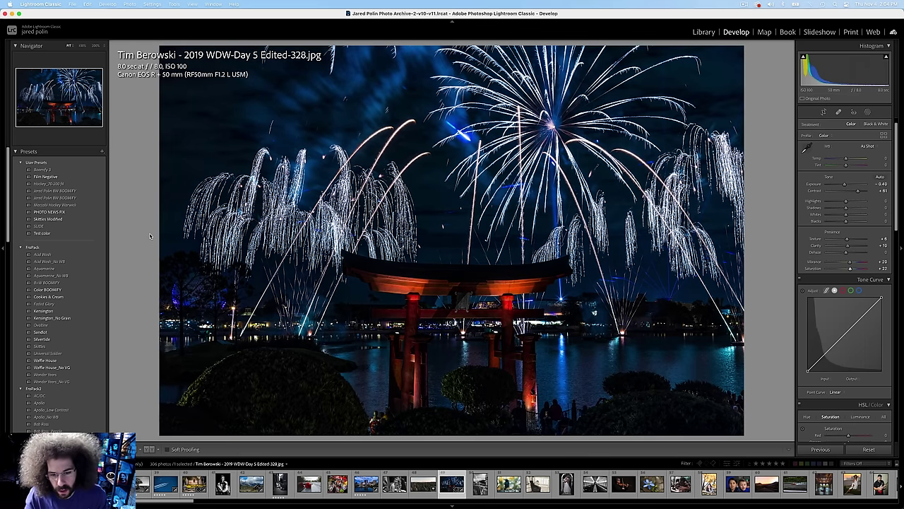
key("5")
Step: Inspect the domed building and river wall in the black-and-white city photo at full magnification
key("Right")
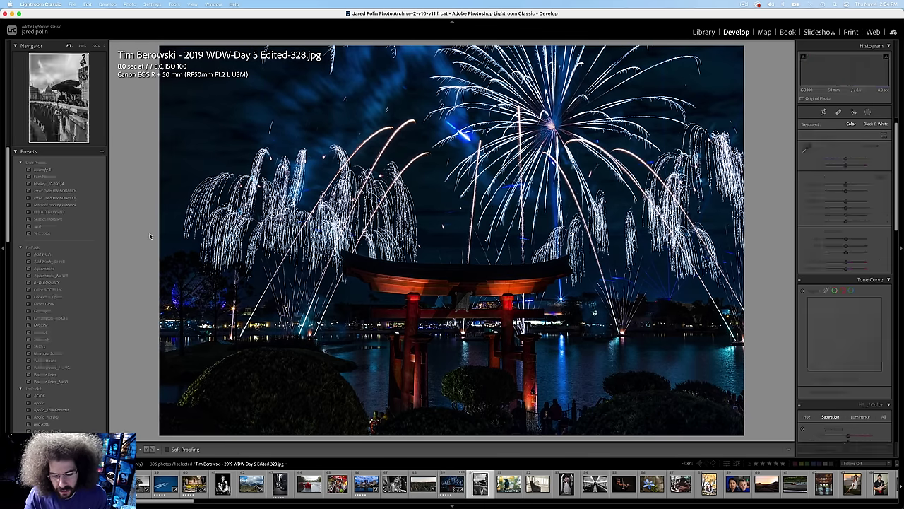
left_click(432, 279)
left_click(370, 202)
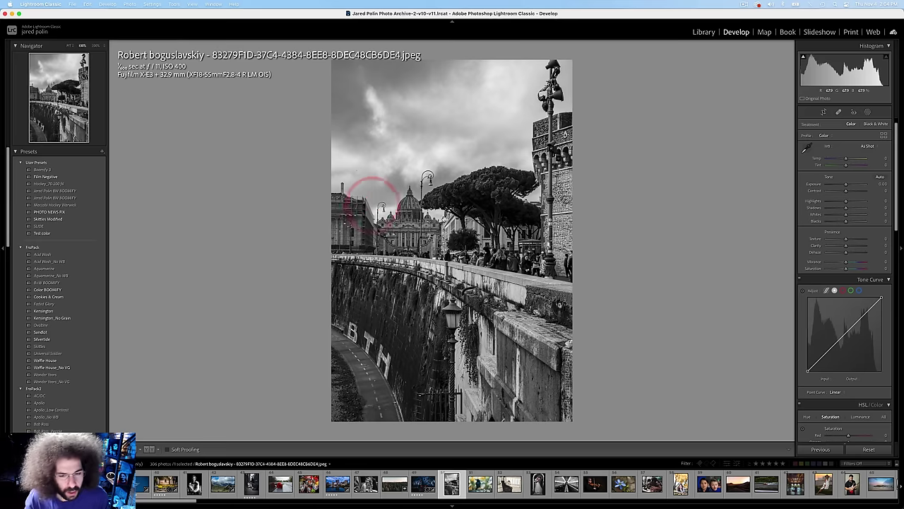
Step: Rate the black-and-white city photo five stars and move on to the blackbird photo
key("5")
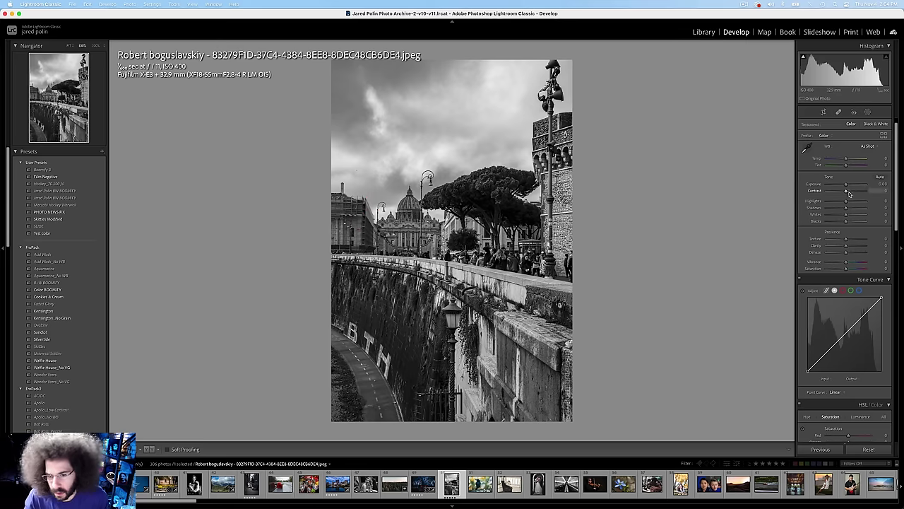
left_click(847, 196)
key("Right")
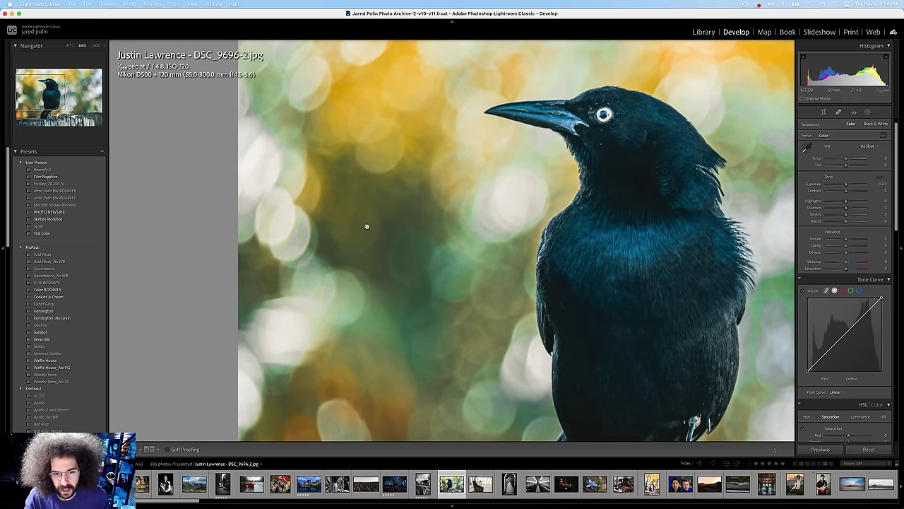
Step: Review the blackbird photo and bring up the sepia portrait of the reclining woman
left_click(616, 185)
key("Right")
key("Left")
key("Right")
key("Right")
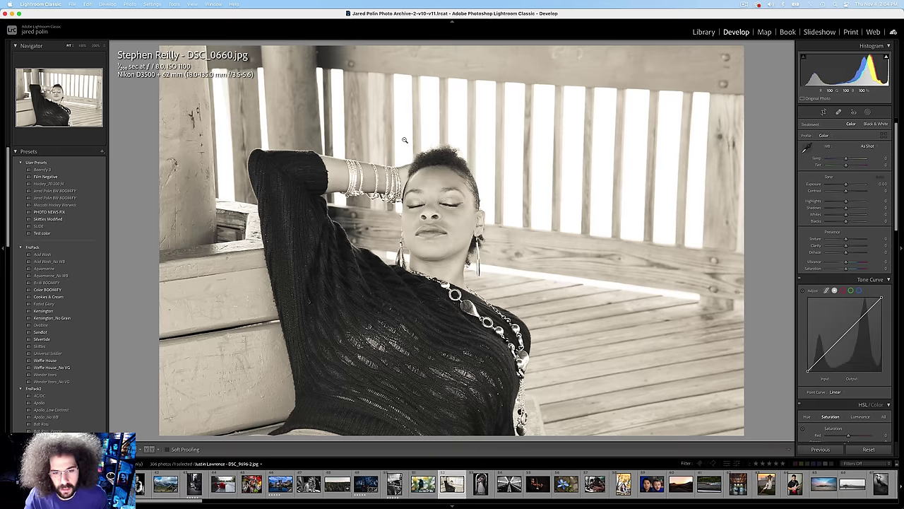
Step: Inspect the reclining woman's face in the sepia portrait and the kissing couple in the wedding photo up close
left_click(437, 196)
left_click(420, 174)
left_click(429, 178)
key("Right")
key("Right")
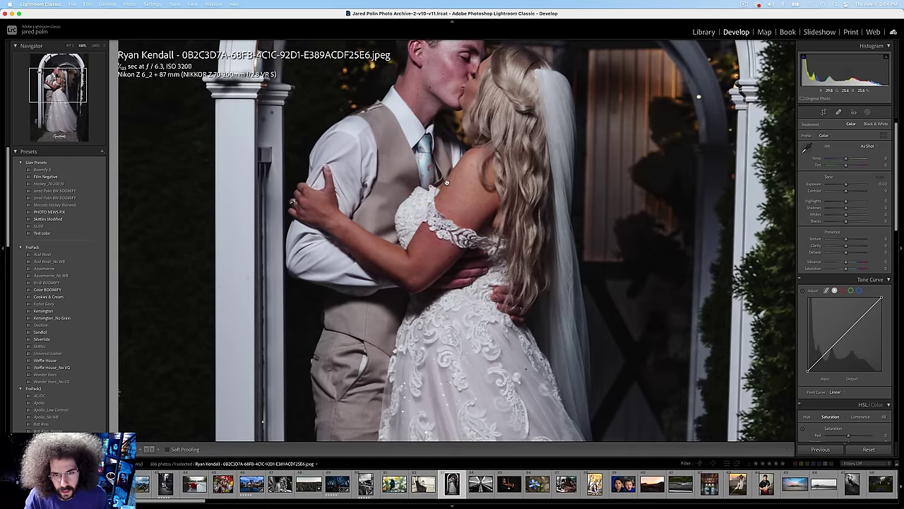
left_click(442, 181)
key("Right")
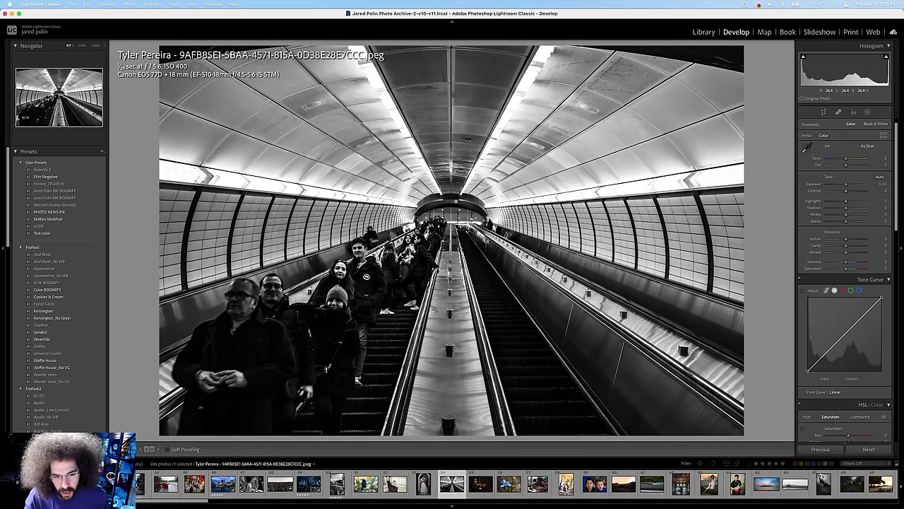
Step: Look through the violinist, blue flower and street hug photos up to the autumn leaves portrait
key("Right")
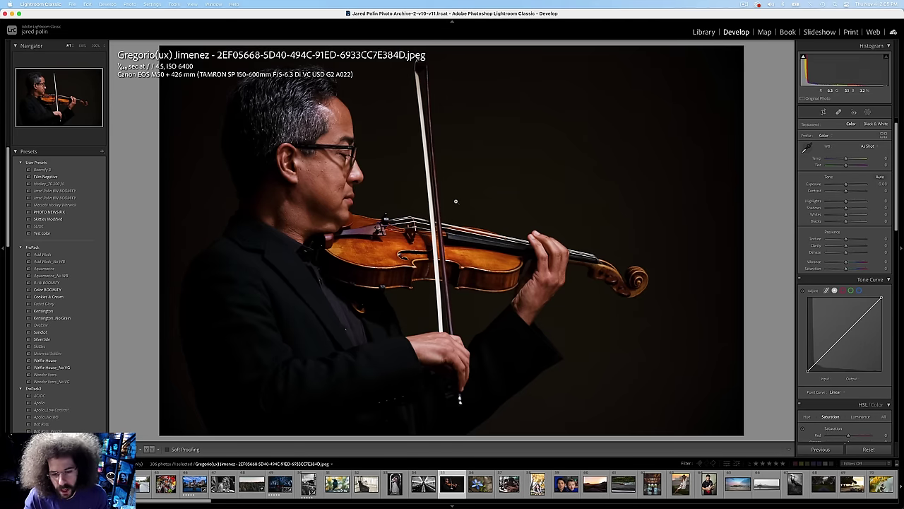
key("Right")
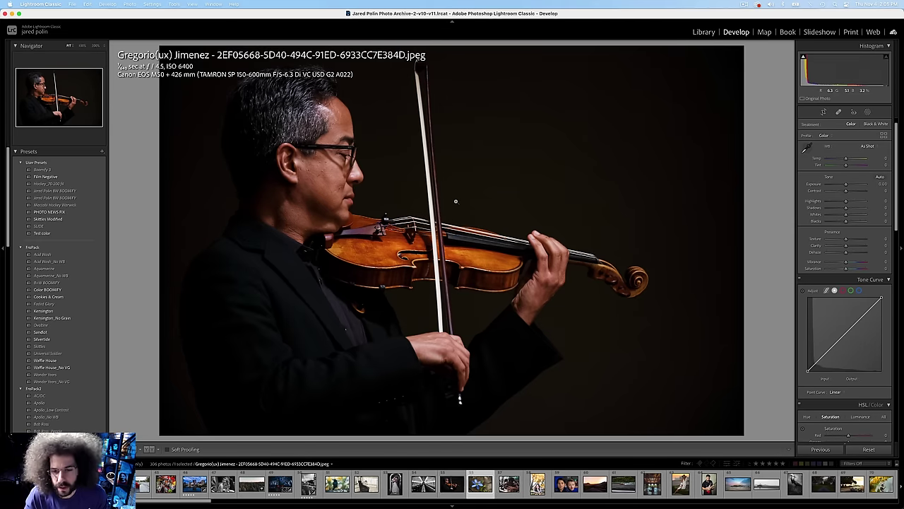
left_click(742, 5)
left_click(742, 5)
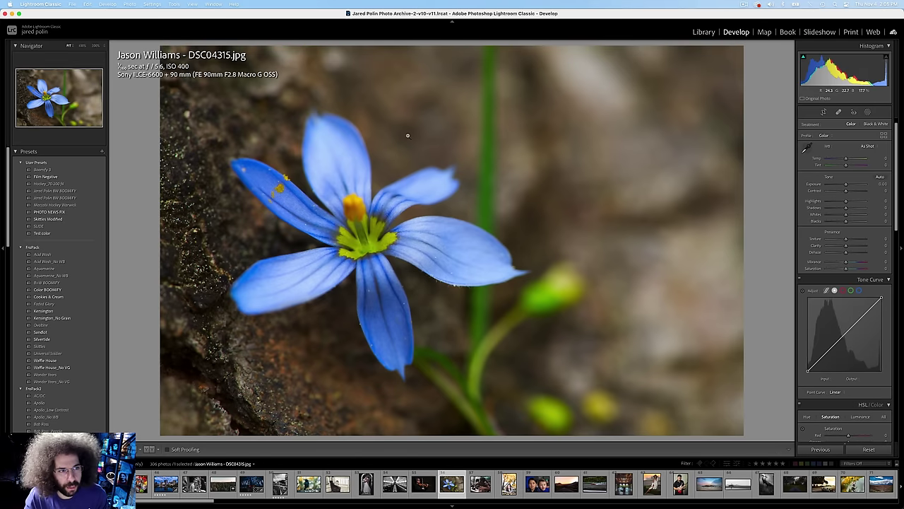
key("Right")
left_click(238, 13)
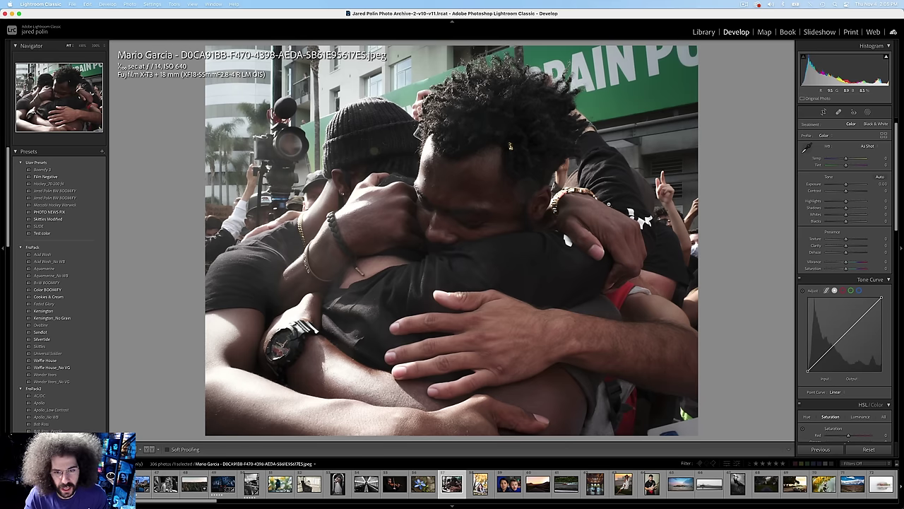
key("Right")
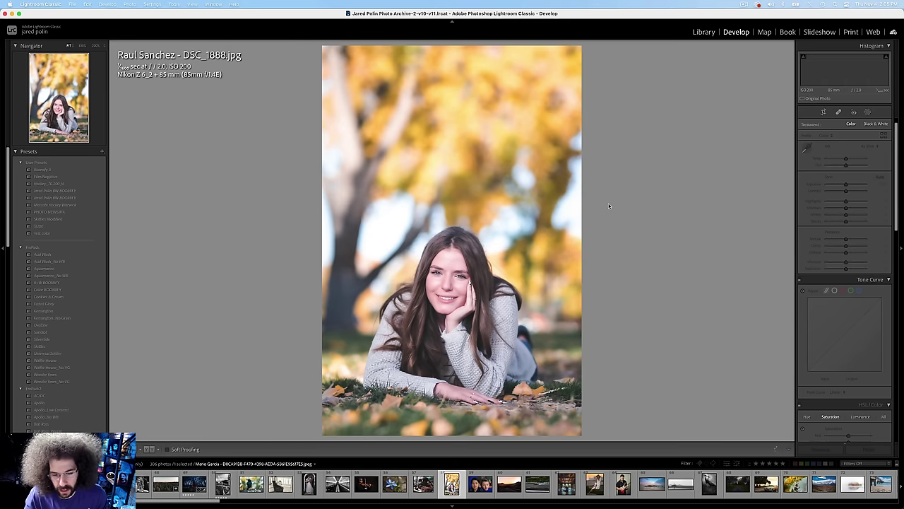
Step: On the autumn portrait, set Exposure -1.20, Contrast +54, Shadows +20, Texture +14 and Clarity +9, cool the temperature slightly and lower the Red saturation
left_click_drag(845, 183, 856, 191)
left_click_drag(844, 159, 844, 160)
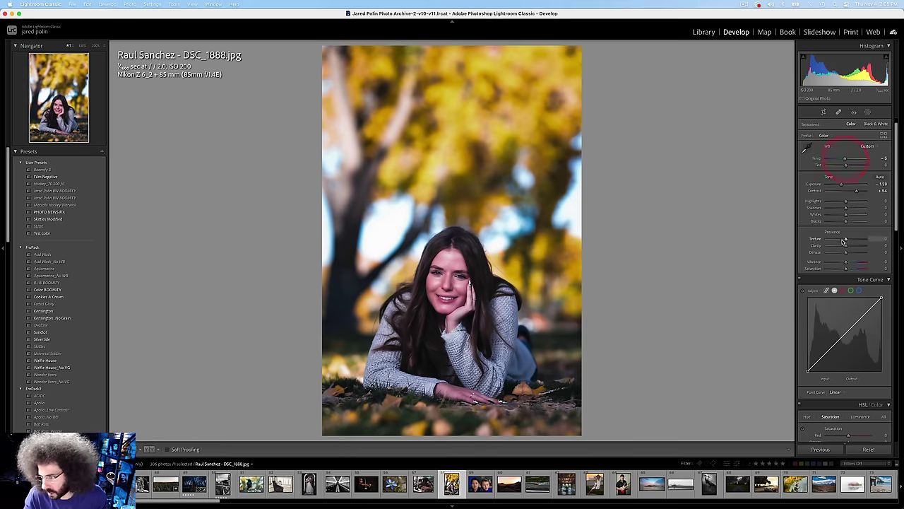
left_click_drag(847, 241, 848, 245)
left_click_drag(845, 207, 849, 206)
scroll(844, 251, "down", 1)
scroll(844, 251, "down", 8)
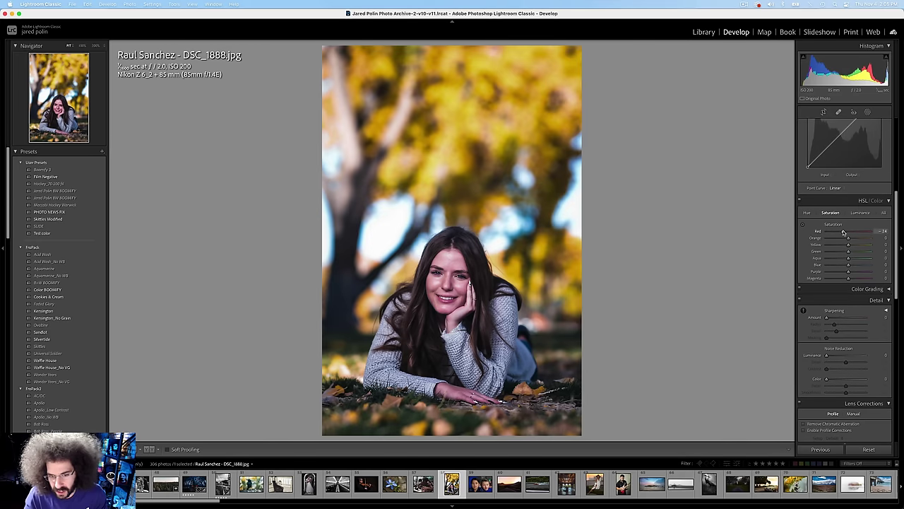
scroll(843, 233, "up", 8)
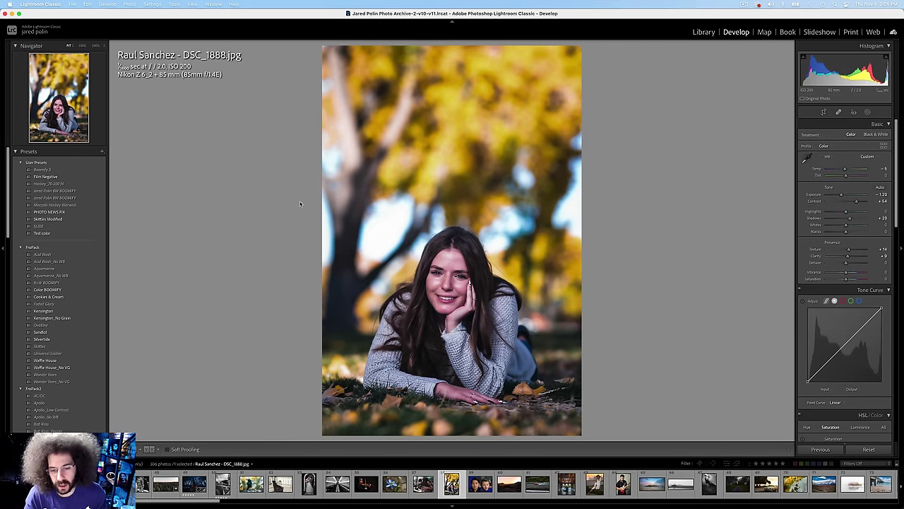
Step: Inspect the two children's faces in the ice cream photo at full magnification and view the sunset road photo
key("Right")
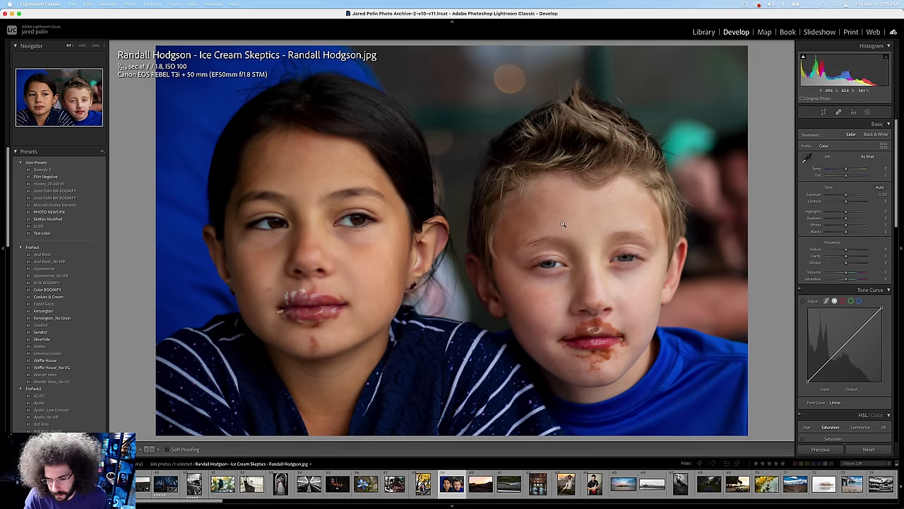
left_click(570, 226)
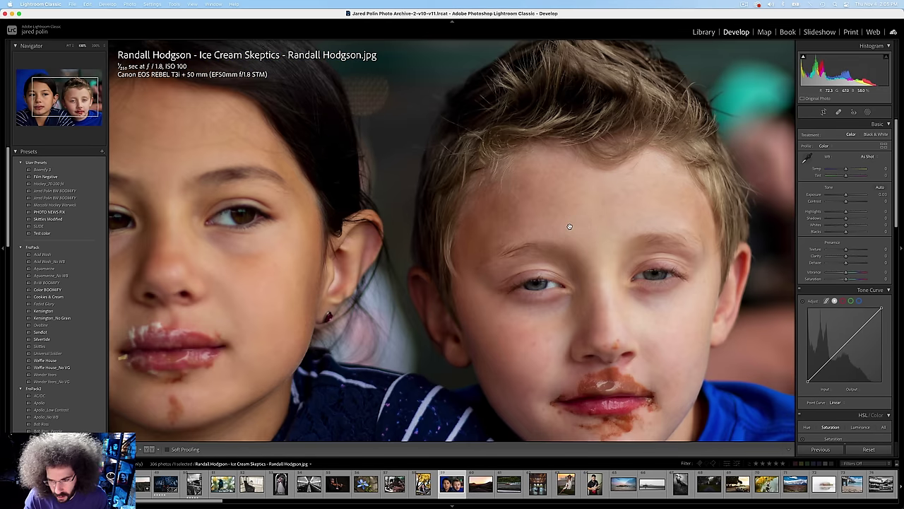
left_click(569, 227)
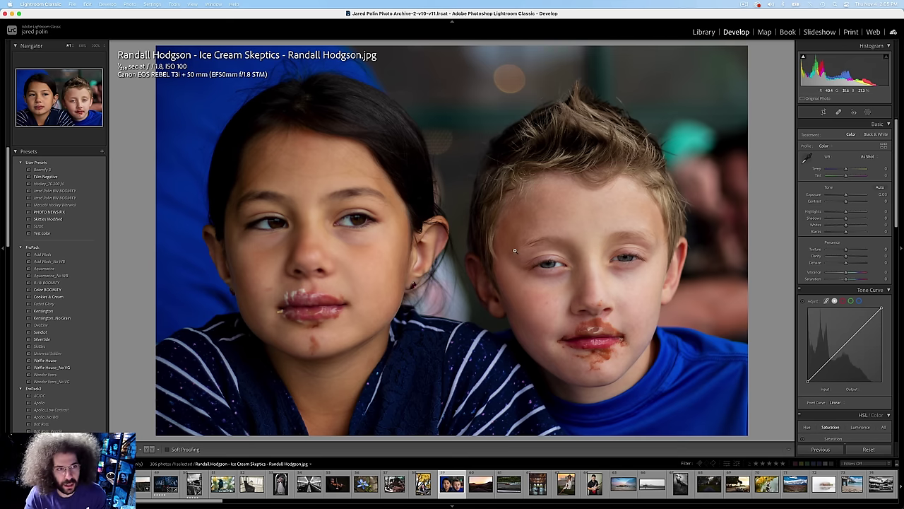
key("Right")
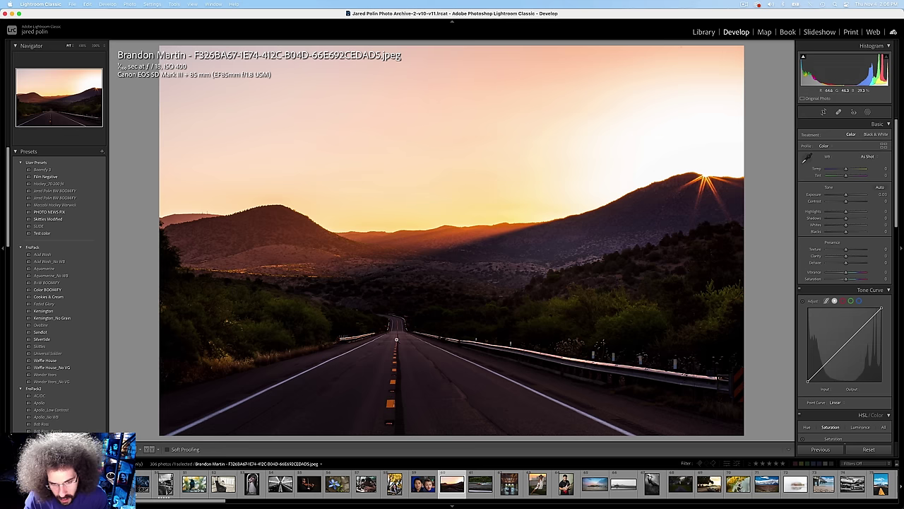
Step: Inspect the drifting orange car in the racetrack photo at full magnification
key("Right")
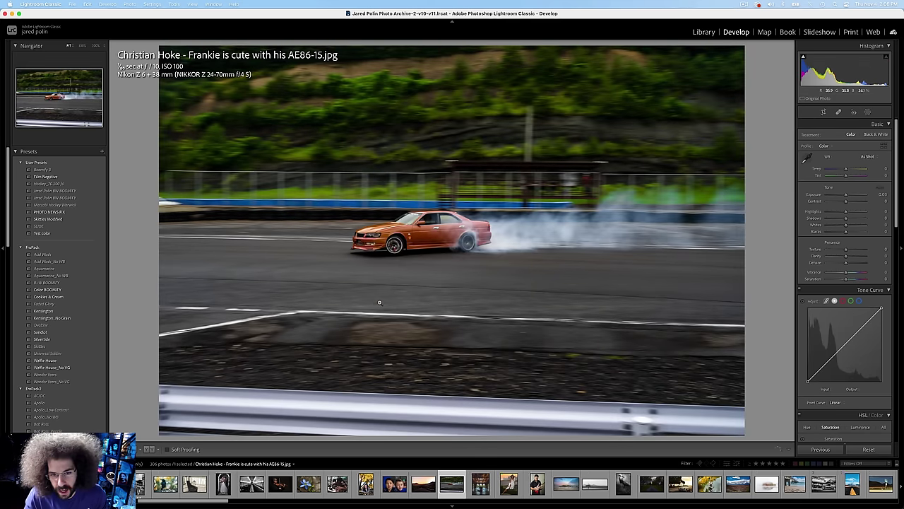
left_click(427, 260)
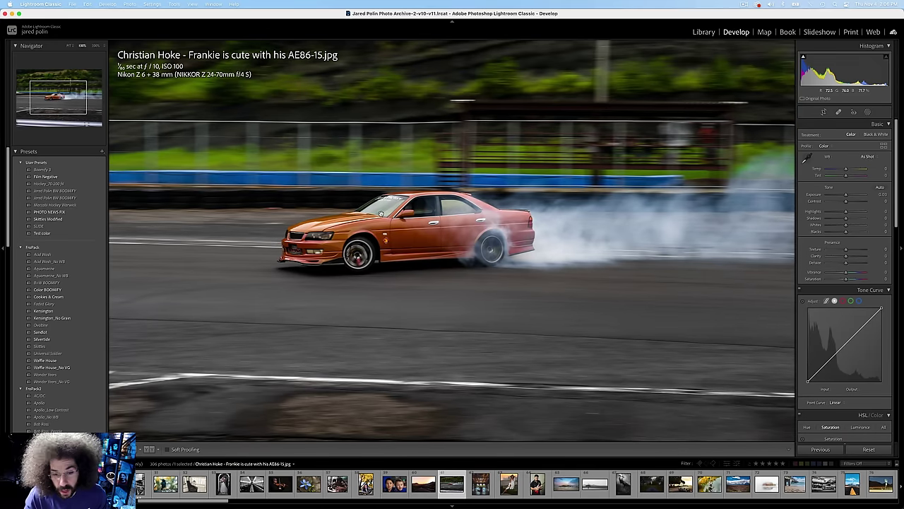
left_click(381, 213)
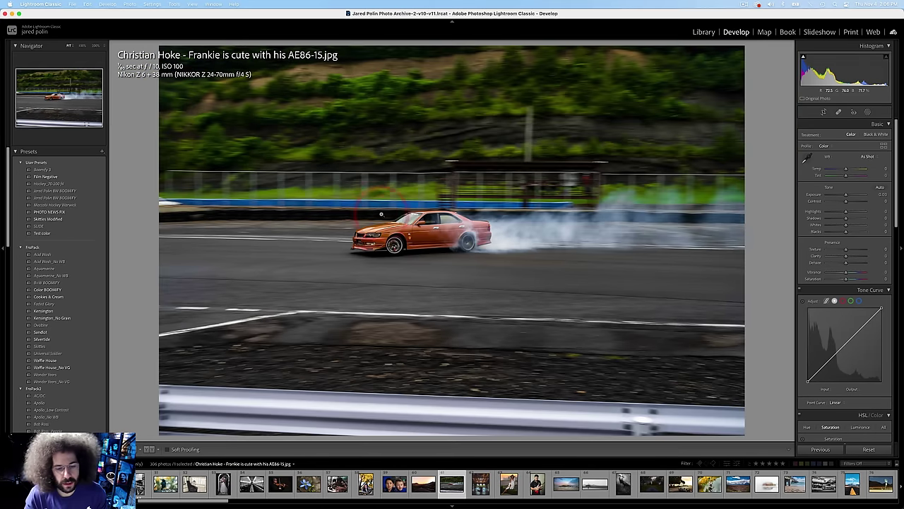
key("Left")
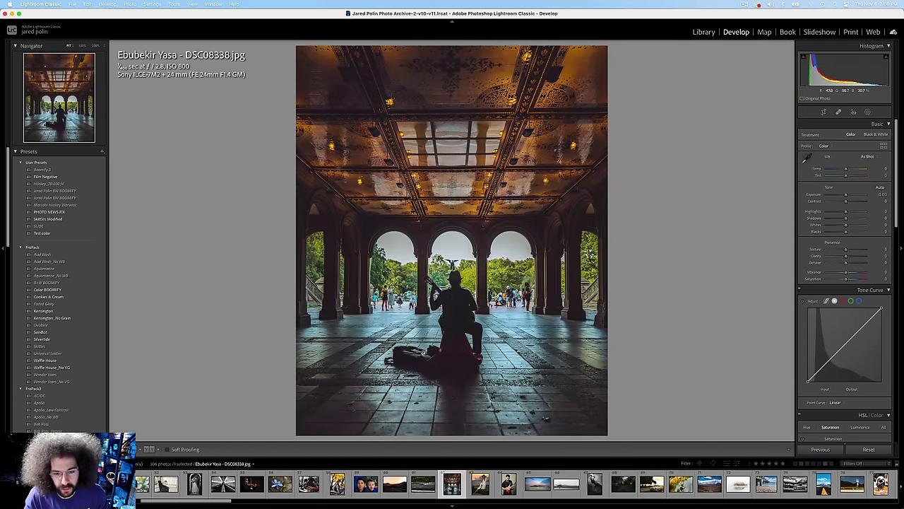
Step: Check the arcade musician photo up close and set Exposure -0.40, Contrast +73, Blacks -18, Texture +11 and Clarity +17
left_click(450, 268)
left_click(450, 266)
left_click_drag(847, 197, 859, 202)
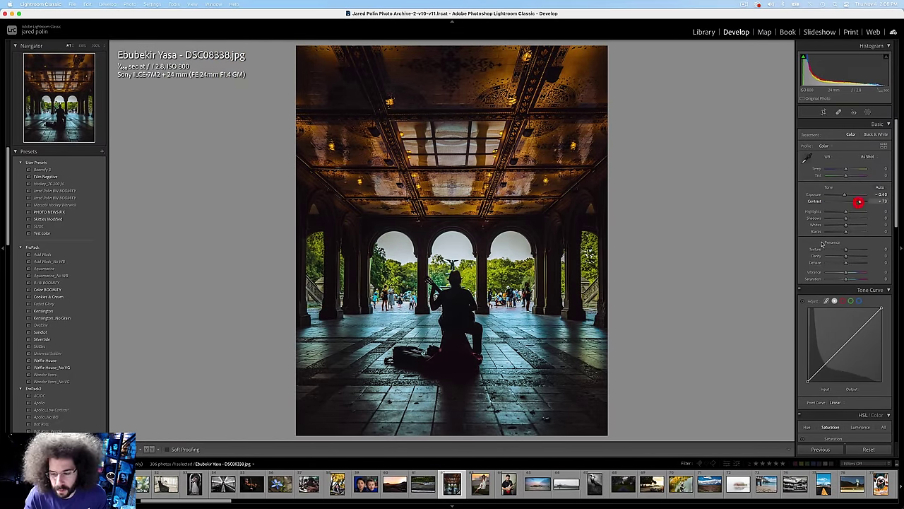
left_click_drag(847, 250, 842, 233)
Step: Compare the arcade musician photo before and after the adjustments and inspect the silhouetted figure up close
key("backslash")
key("backslash")
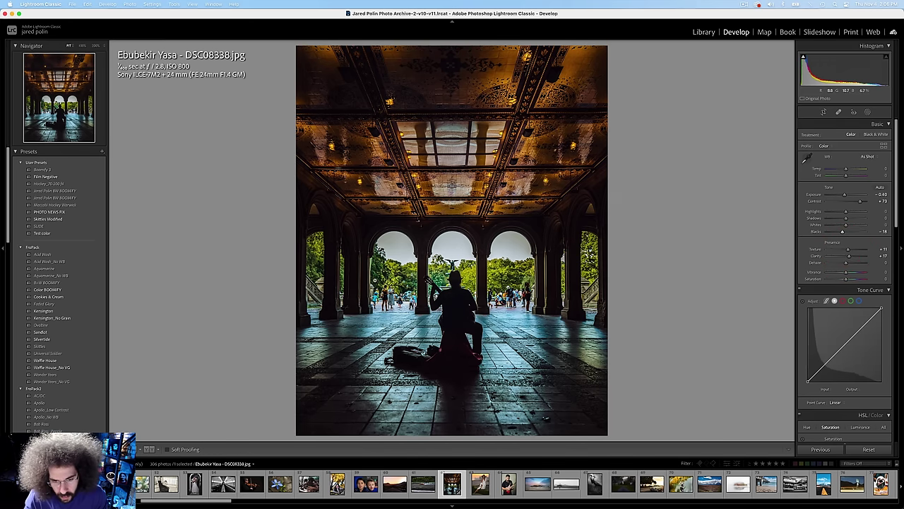
left_click(454, 298)
left_click(456, 262)
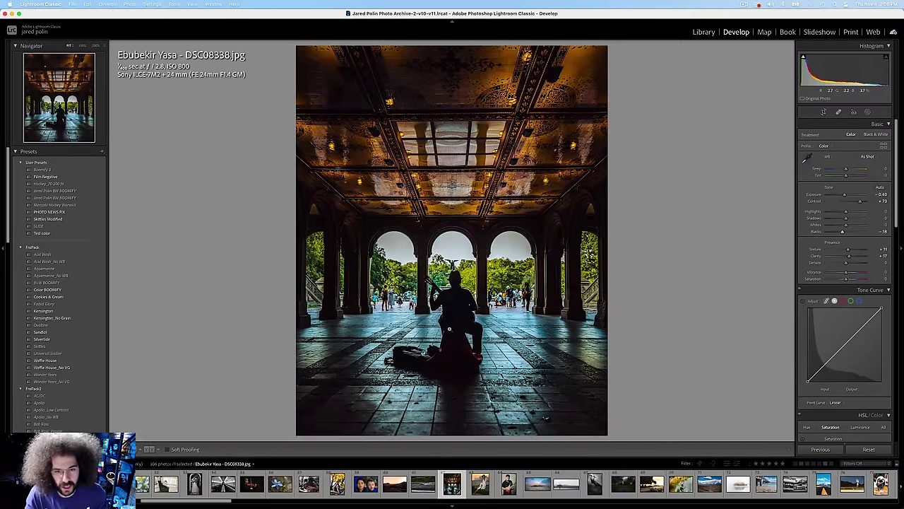
Step: Inspect the face of the woman in the hat on the mossy rock and view the guitarist portrait
key("Right")
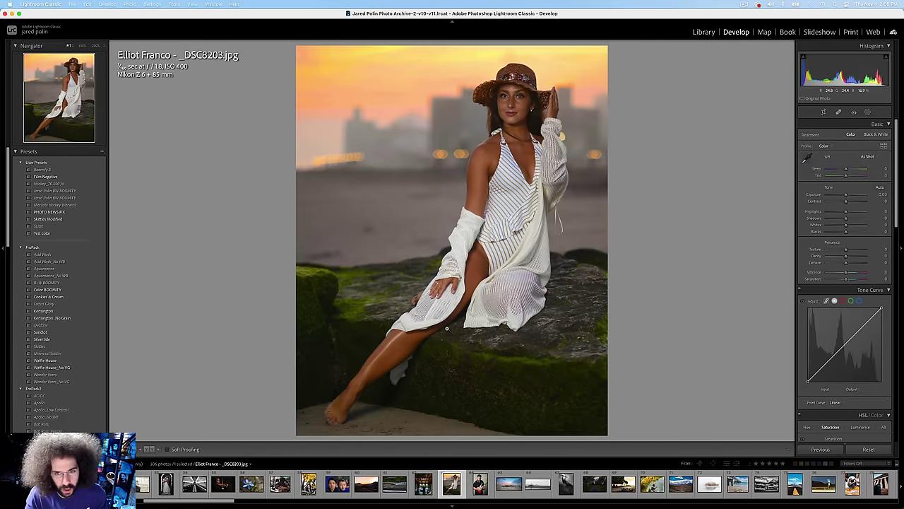
left_click(523, 99)
left_click(519, 104)
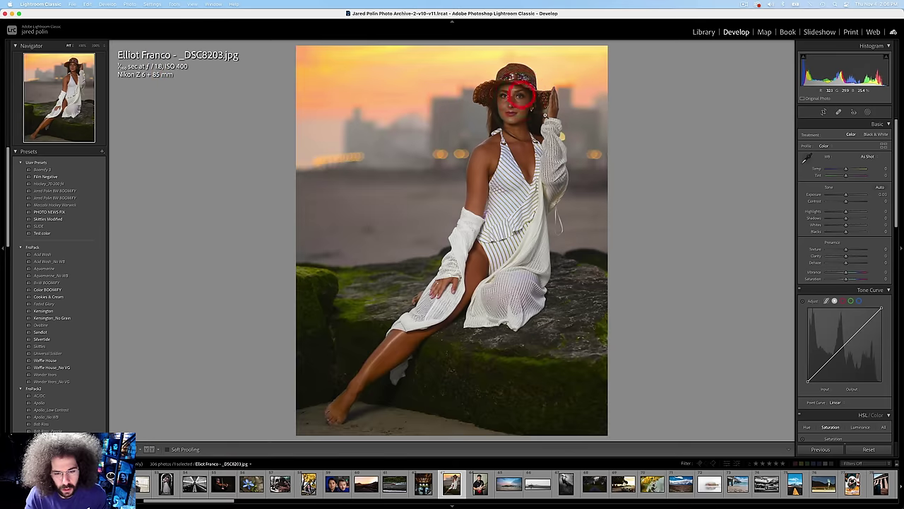
key("Right")
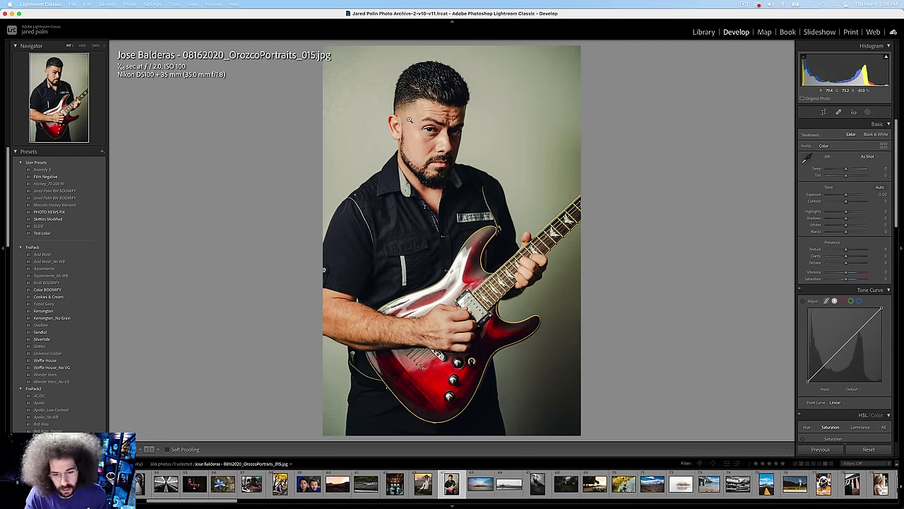
Step: Set Exposure -0.60 and Contrast +42 on the seascape photo with the rocks
key("Right")
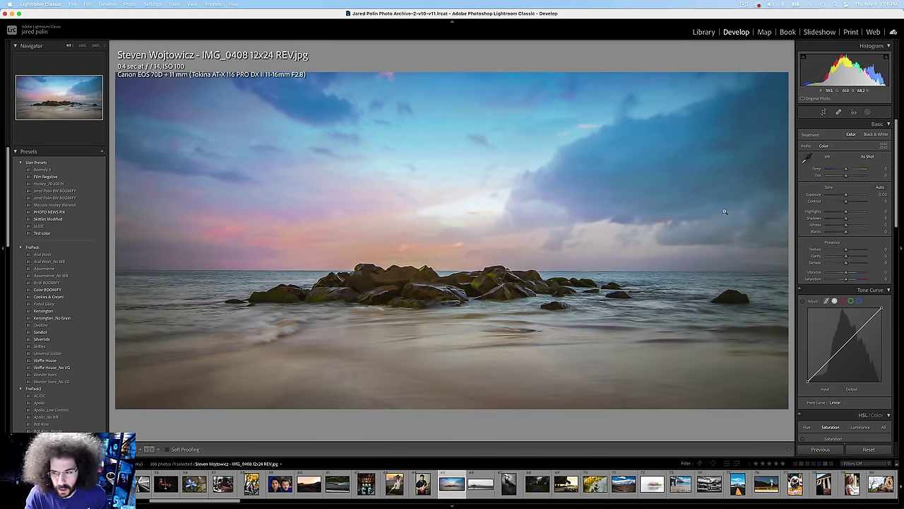
left_click_drag(846, 194, 854, 202)
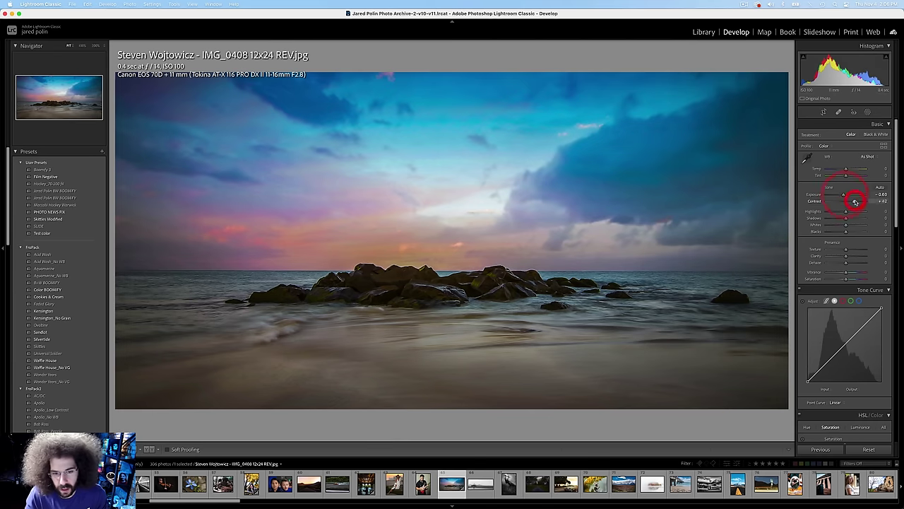
Step: Check the black-and-white ship and pier photo up close and set its Contrast to +45
key("Right")
left_click(518, 204)
left_click(518, 204)
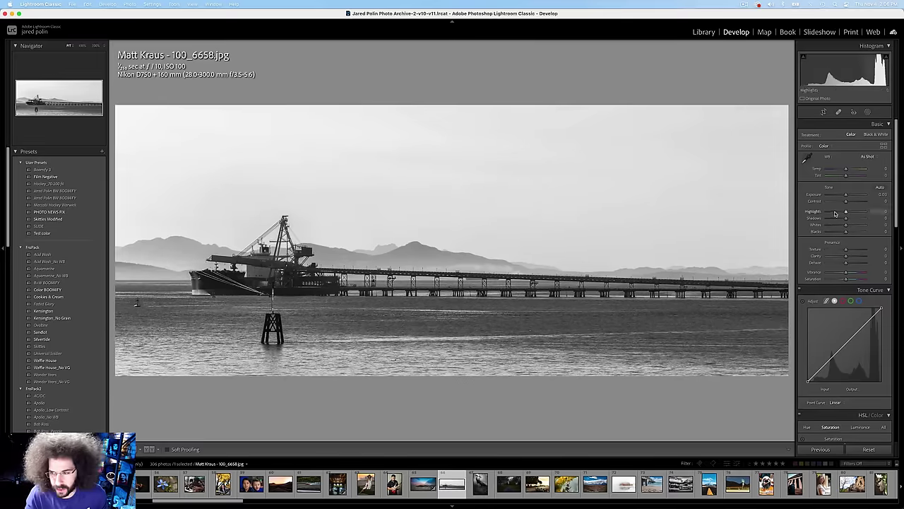
left_click_drag(852, 202, 855, 203)
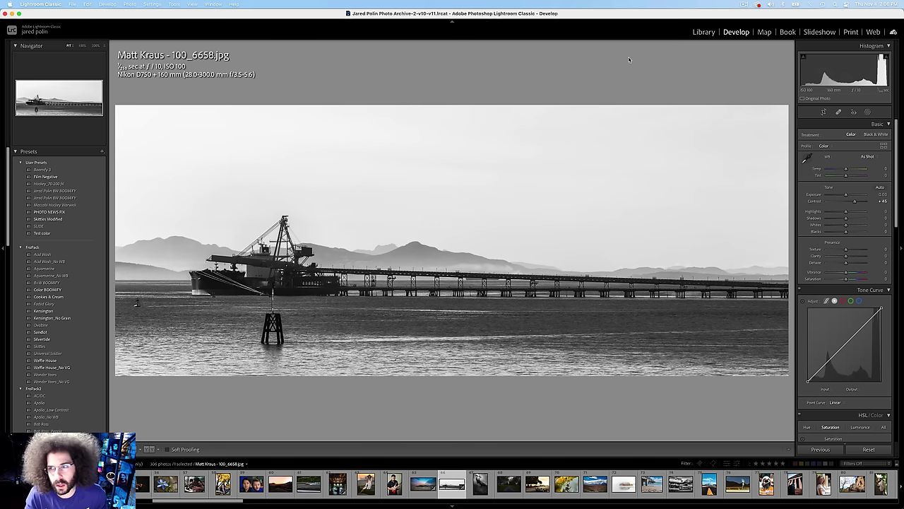
left_click(742, 6)
left_click(741, 5)
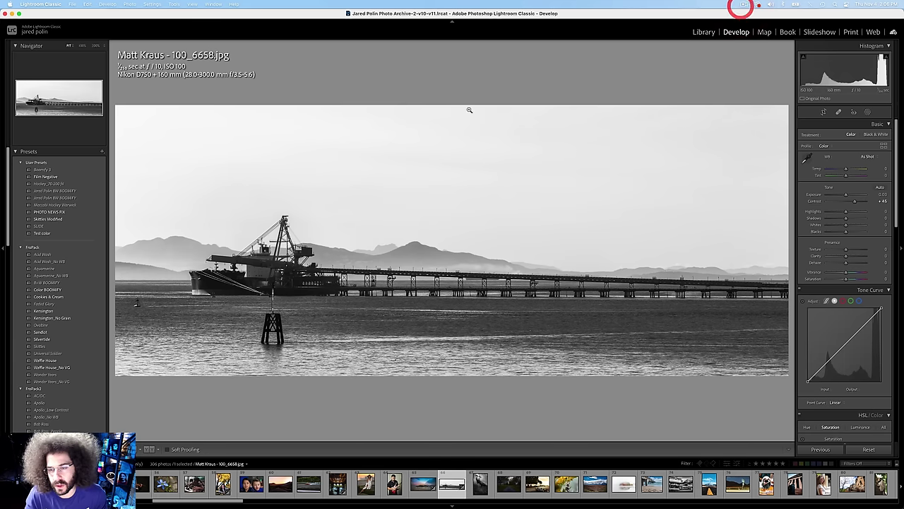
Step: Inspect the heads of the two cranes in the black-and-white bird photo at full magnification
key("Right")
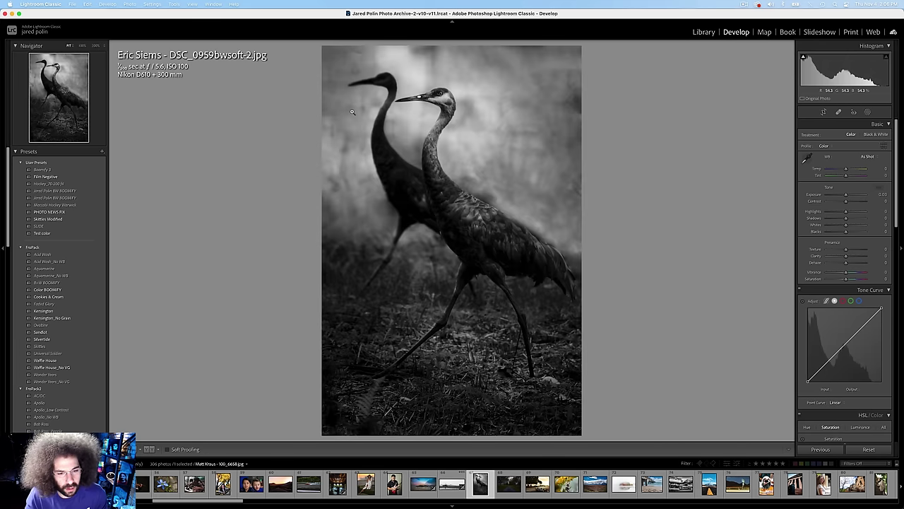
left_click(445, 92)
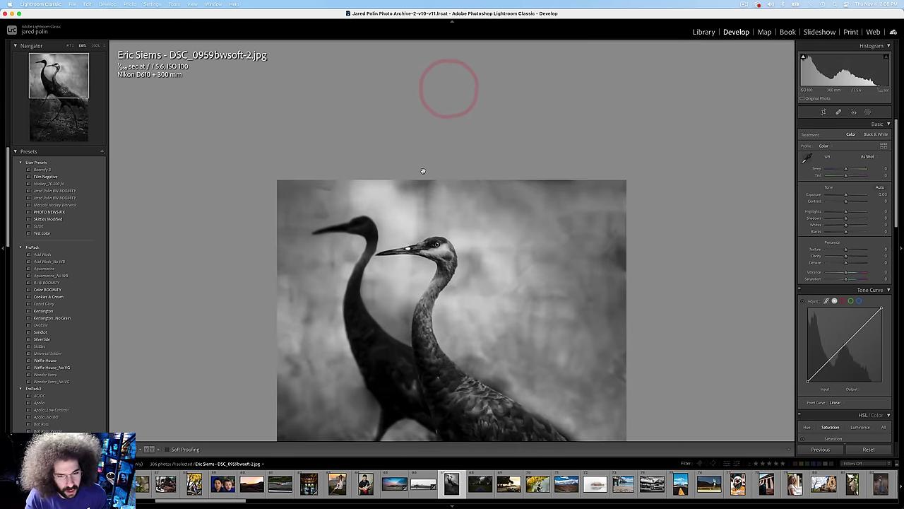
left_click(439, 192)
left_click(438, 147)
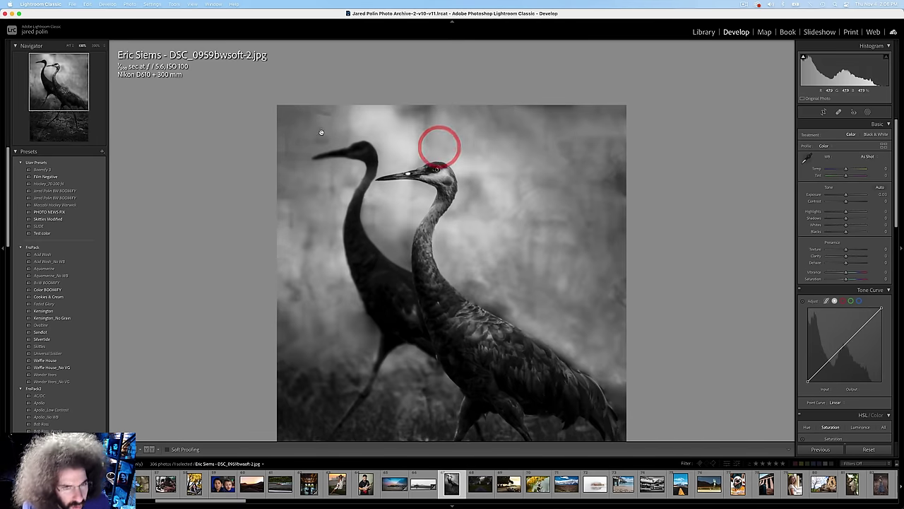
Step: Set Contrast +37 and Shadows +27 on the black-and-white crane photo and rate it five stars
left_click(375, 140)
left_click(853, 202)
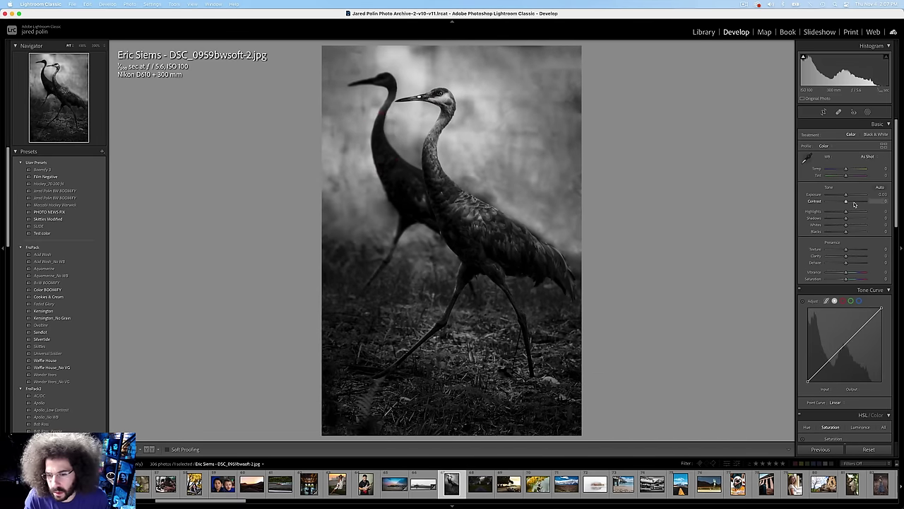
left_click_drag(846, 218, 851, 219)
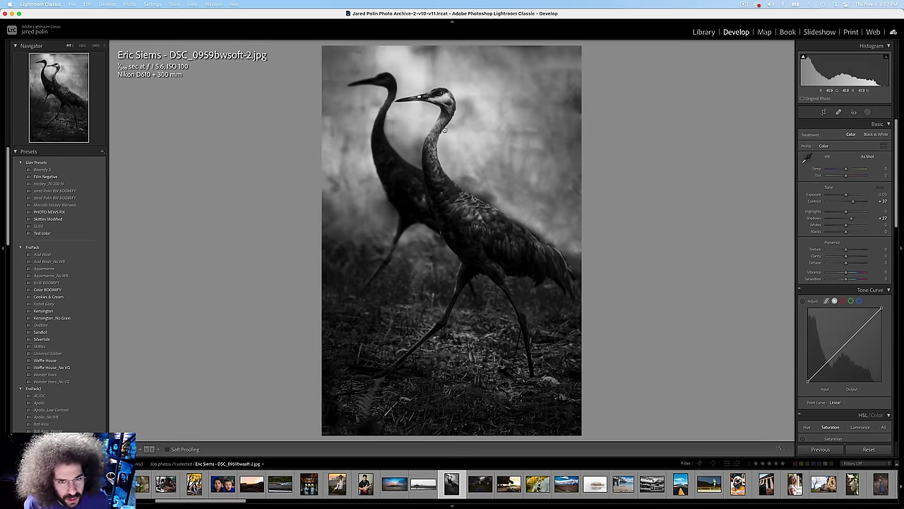
left_click(444, 130)
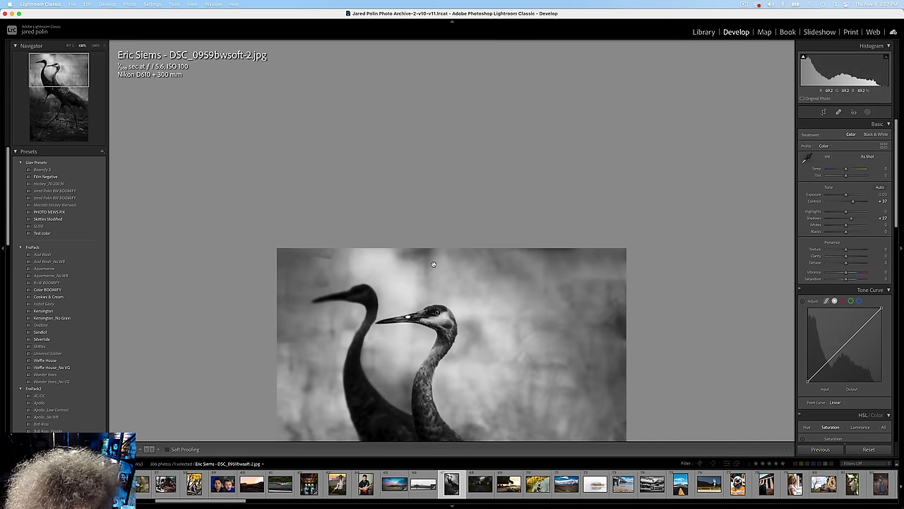
left_click(433, 265)
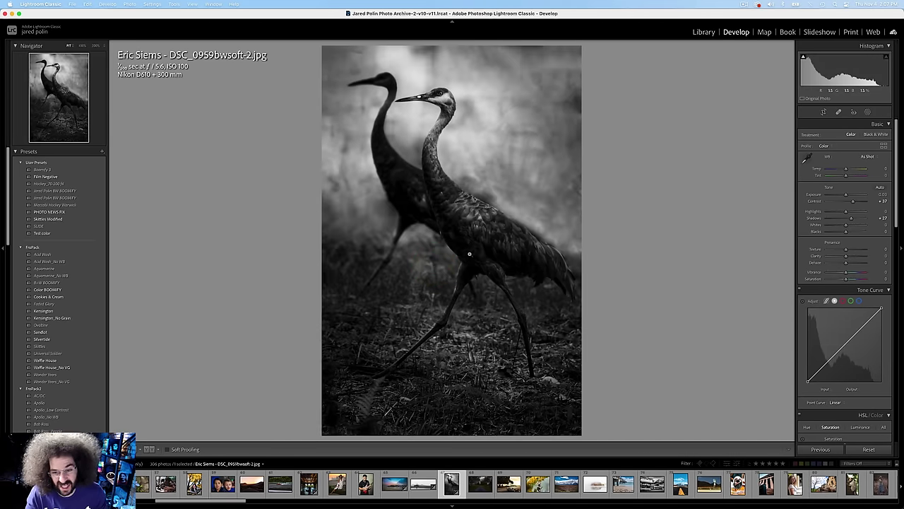
key("5")
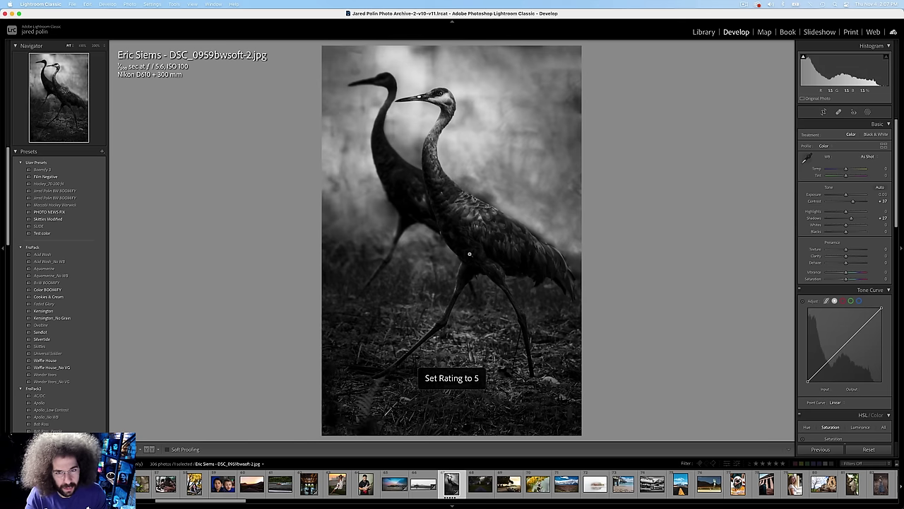
Step: Re-examine the heads and bodies of the two cranes at full magnification
key("Left")
key("Right")
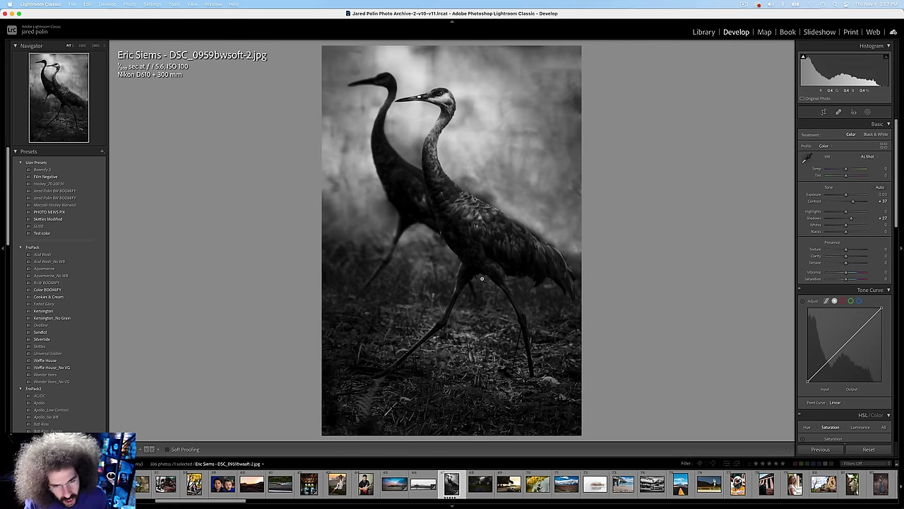
left_click(367, 139)
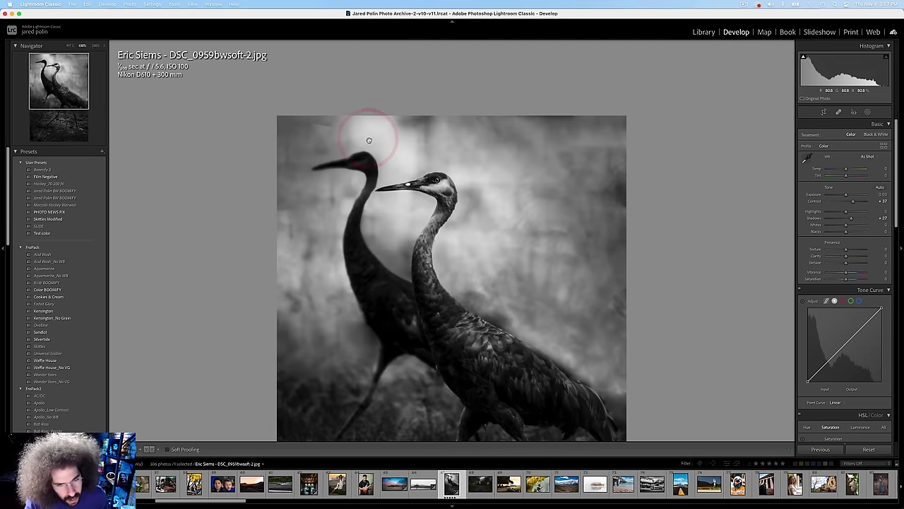
left_click(413, 187)
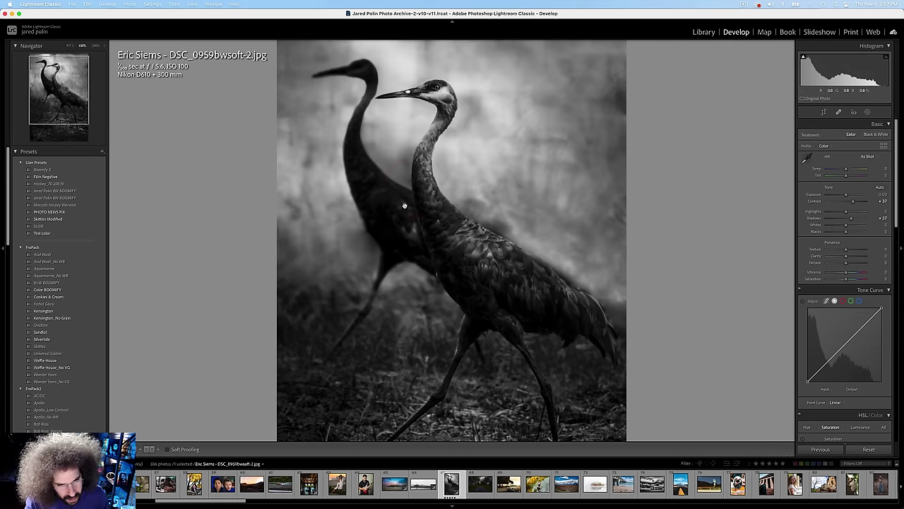
left_click(399, 206)
Step: Set Exposure +1.05, Contrast +41, Highlights -14 and Shadows -29 on the tree-lined driveway sunset photo
key("Left")
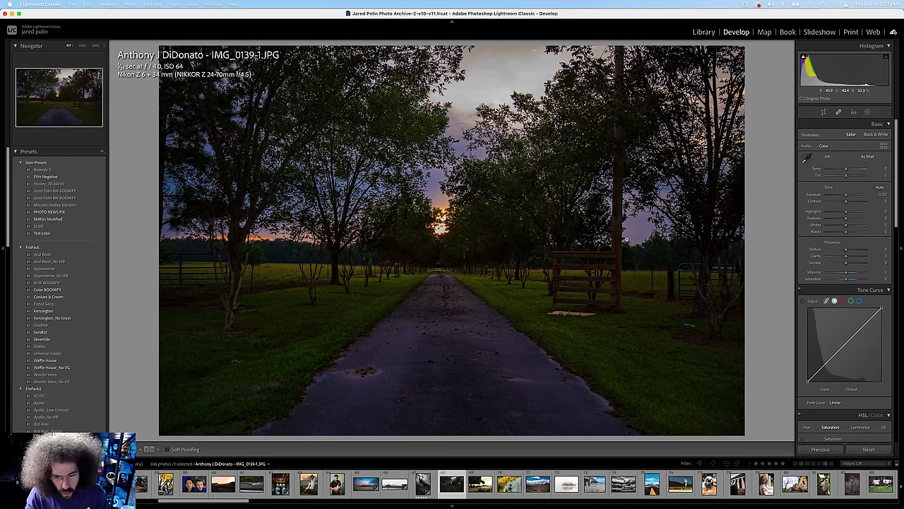
mouse_move(838, 219)
left_mouse_down()
mouse_move(884, 222)
mouse_move(838, 218)
mouse_move(852, 195)
mouse_move(859, 202)
mouse_move(840, 212)
left_mouse_up()
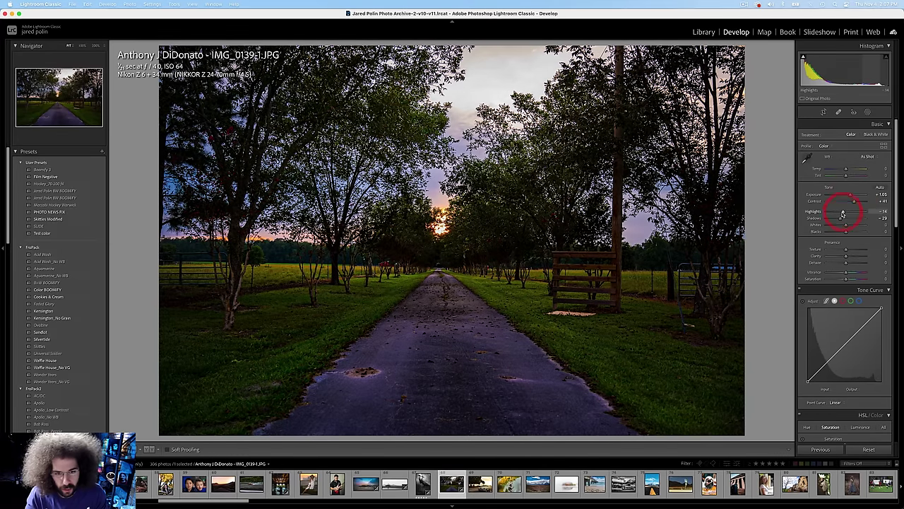
Step: View the vintage convertible and mountain landscape photos, and inspect the wasp's face in the macro shot between them
key("Right")
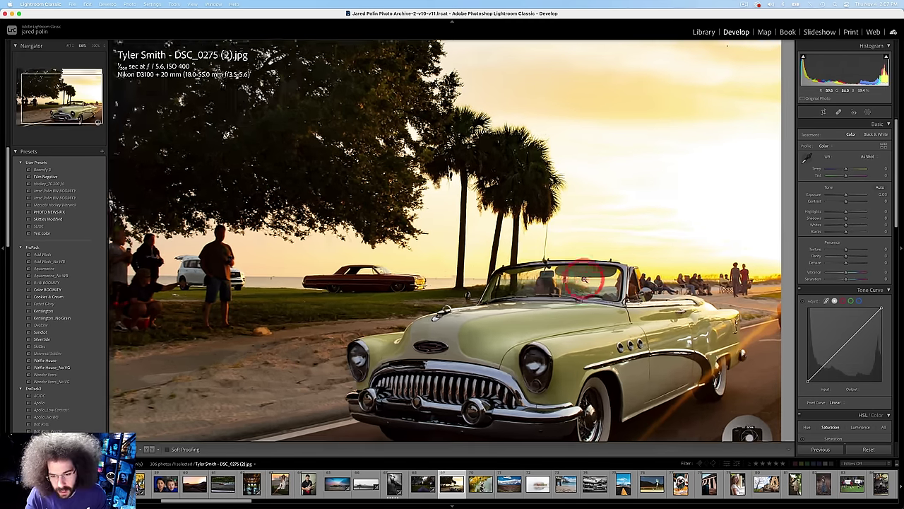
key("Right")
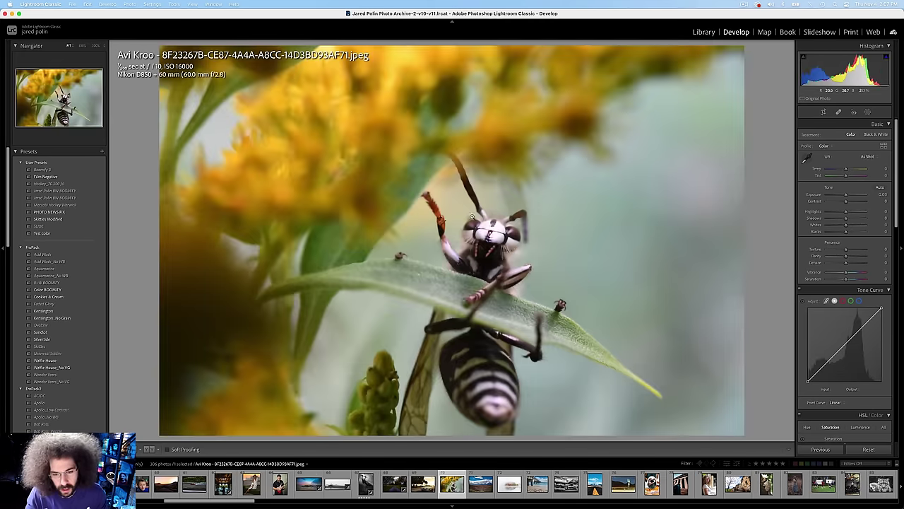
left_click(496, 227)
left_click(497, 229)
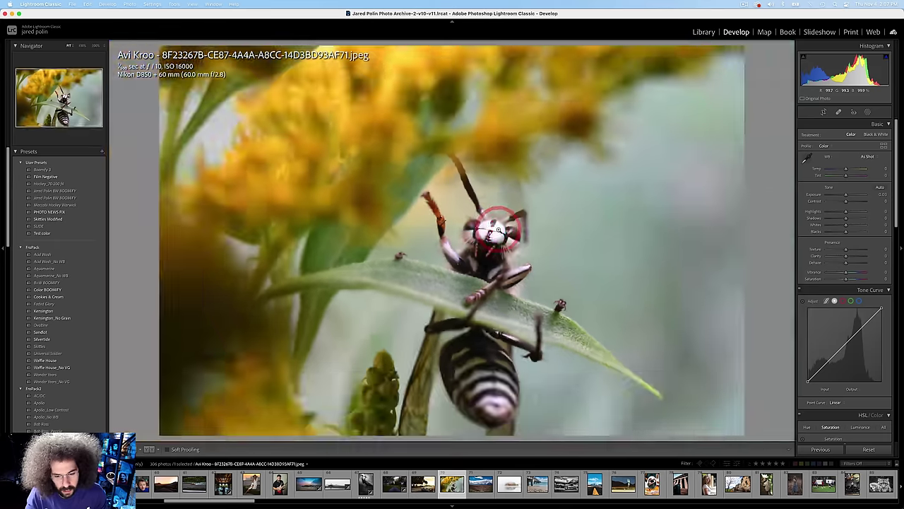
key("Right")
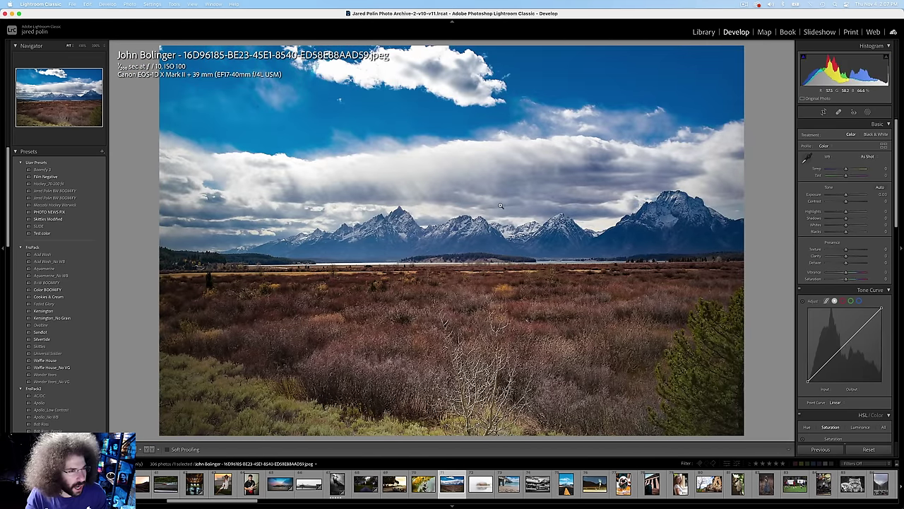
Step: Set Exposure -1.20, Contrast +84, Highlights -46, Texture +15, Clarity +15 and Dehaze +12 on the foggy island photo
key("Right")
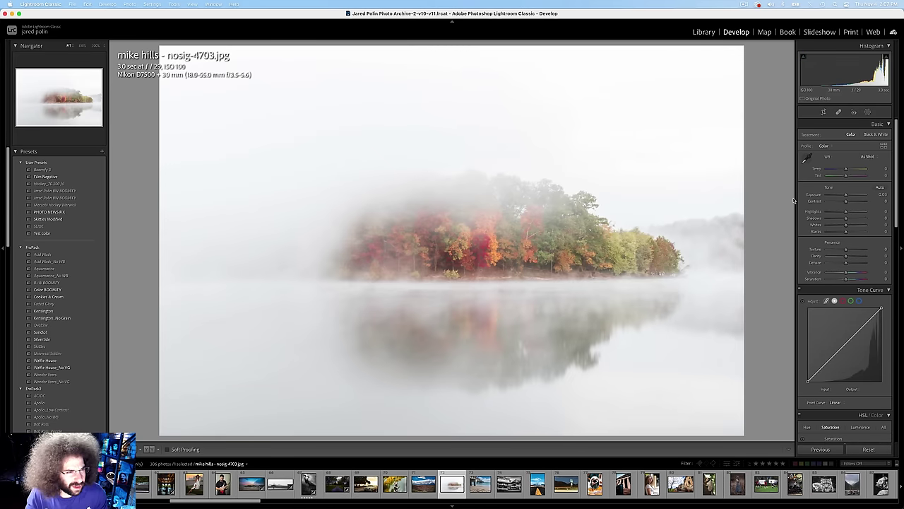
key("Left")
key("Right")
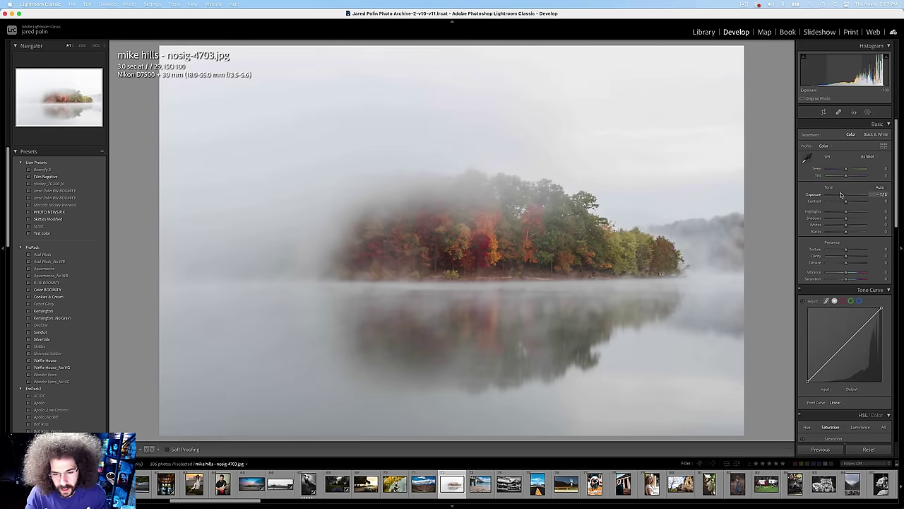
left_click_drag(842, 194, 860, 202)
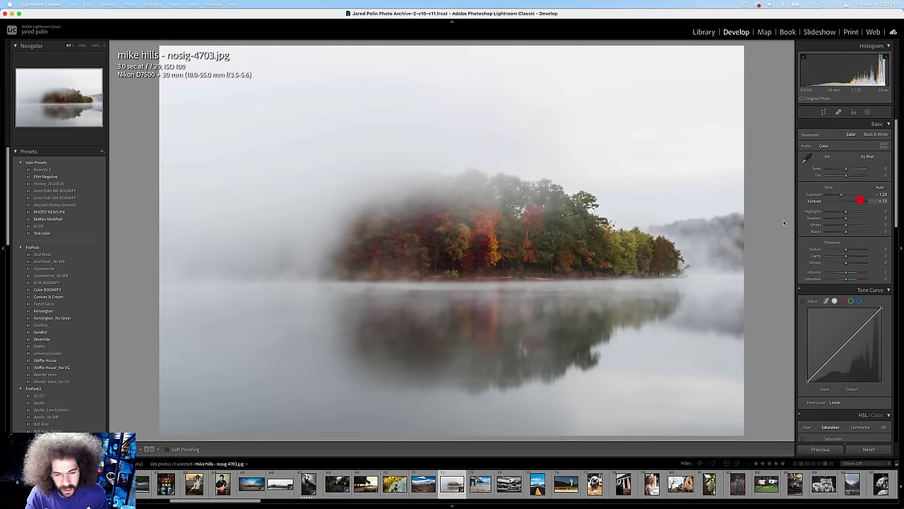
left_click(43, 347)
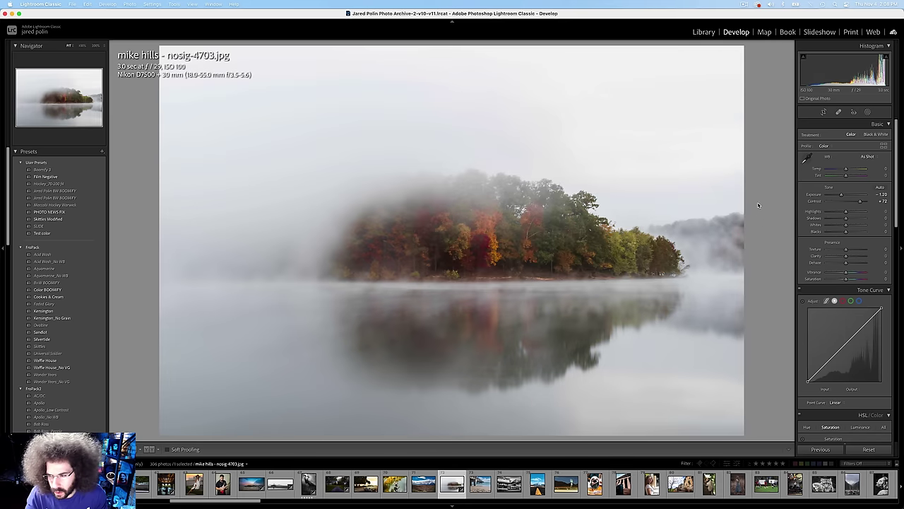
left_click_drag(860, 202, 865, 203)
mouse_move(845, 250)
left_mouse_down()
mouse_move(858, 265)
mouse_move(847, 262)
left_mouse_up()
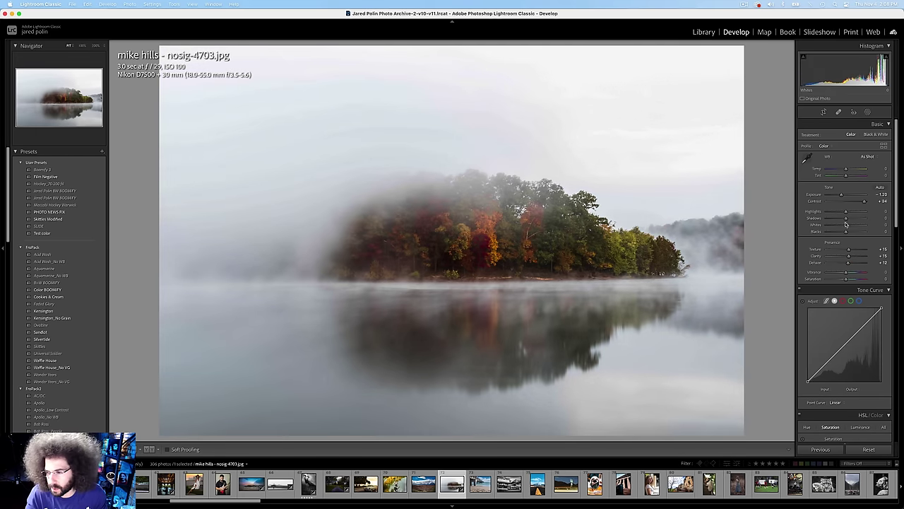
left_click_drag(846, 211, 837, 212)
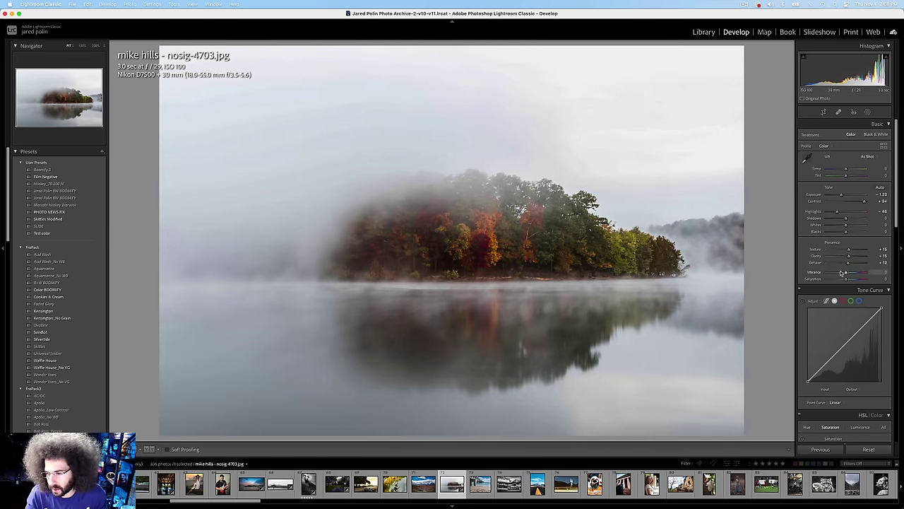
Step: View the beach pier photo and the black-and-white panning shot of the streetcar
key("Right")
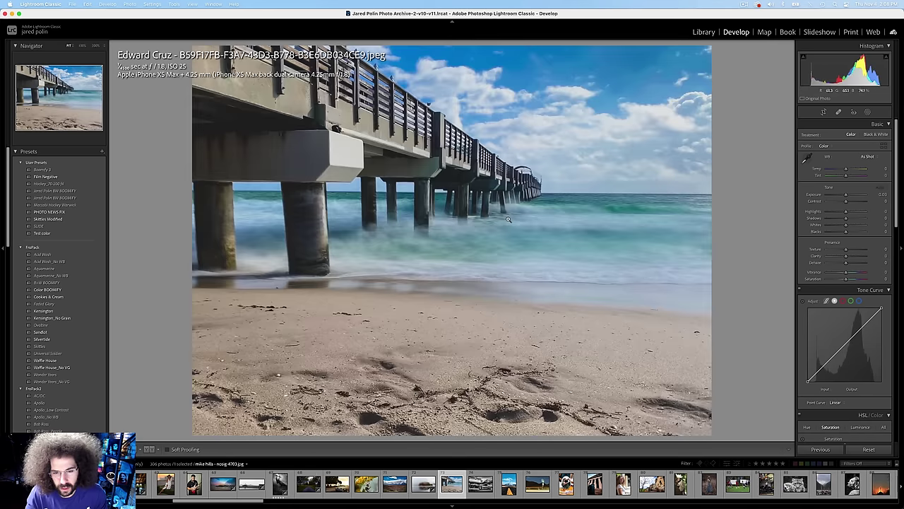
left_click_drag(362, 167, 395, 163)
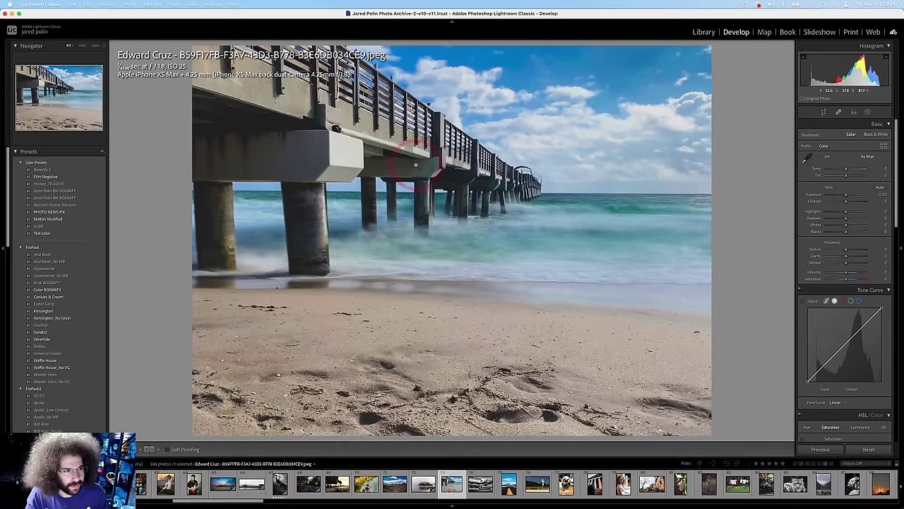
key("Right")
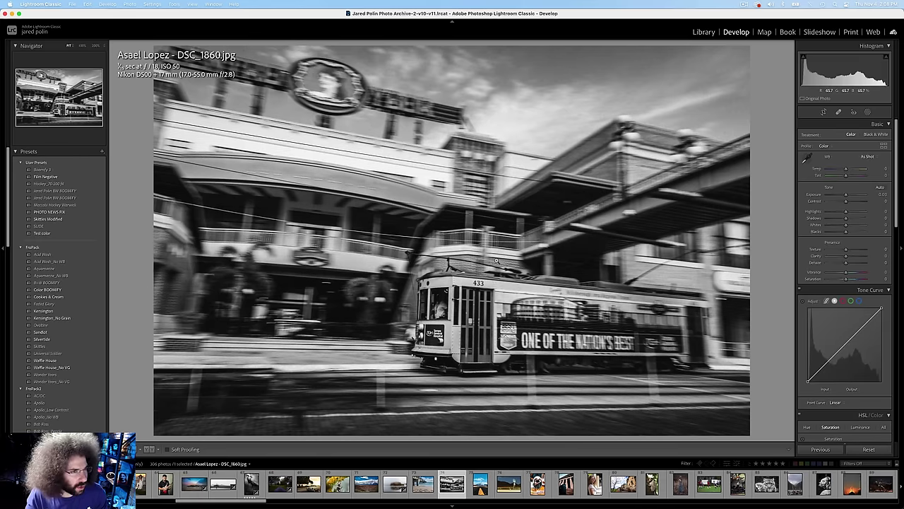
Step: Set Exposure -0.15 on the photo of the road with the yellow line and mountains
key("Right")
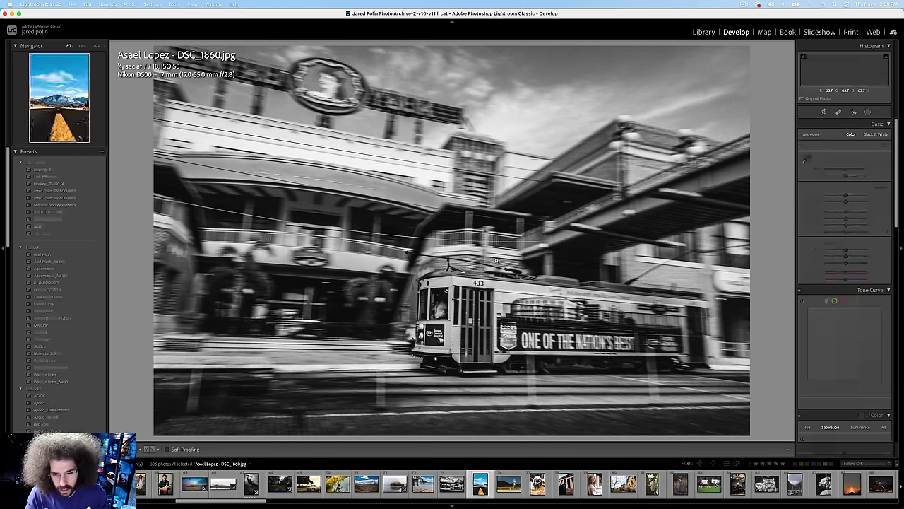
left_click_drag(487, 338, 379, 252)
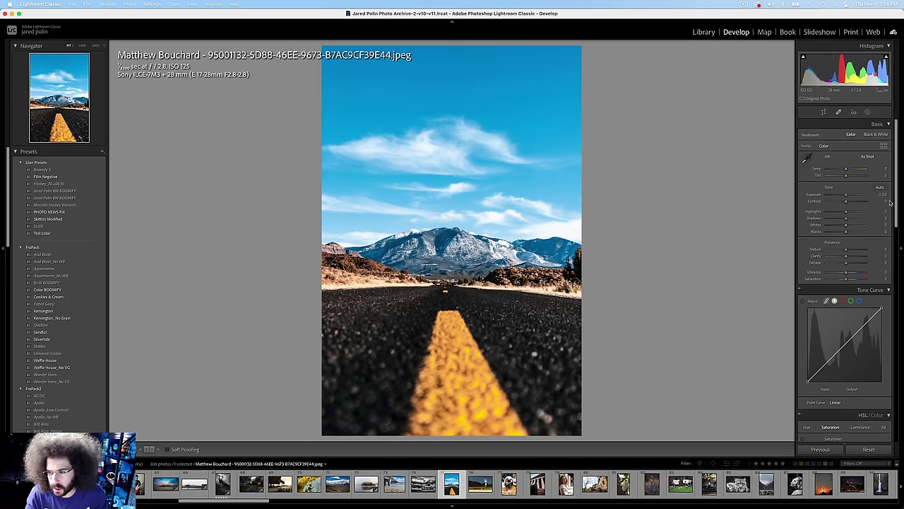
left_click_drag(847, 195, 845, 196)
left_click(846, 196)
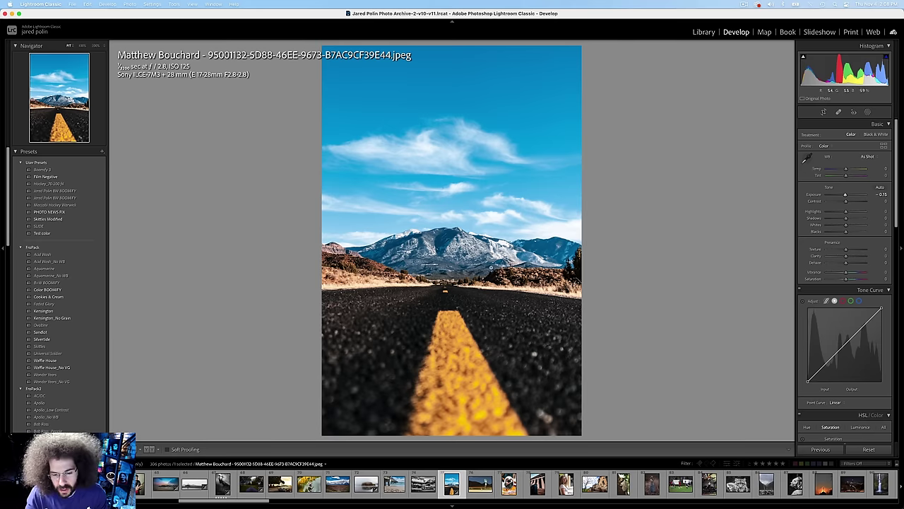
Step: View the Jack's Travel Plaza light-trail photo and inspect the face and camera in the mirror self-portrait up close
key("Right")
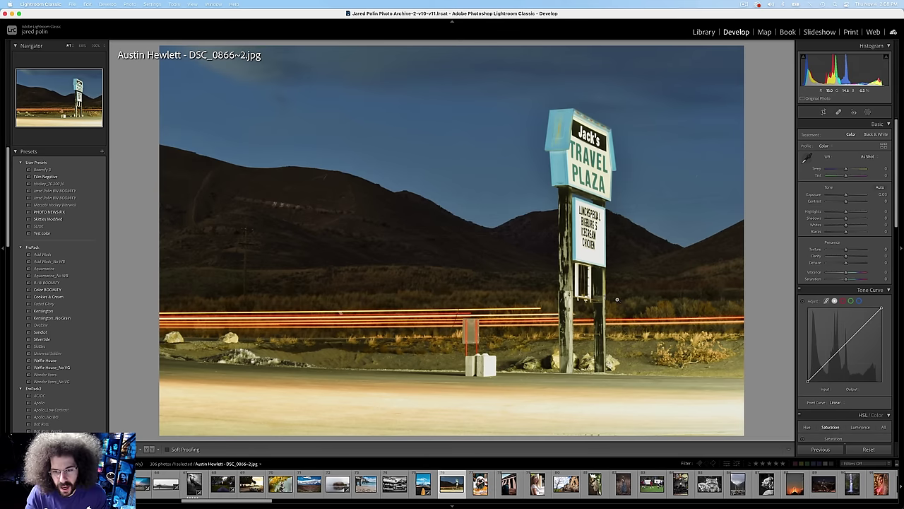
key("Right")
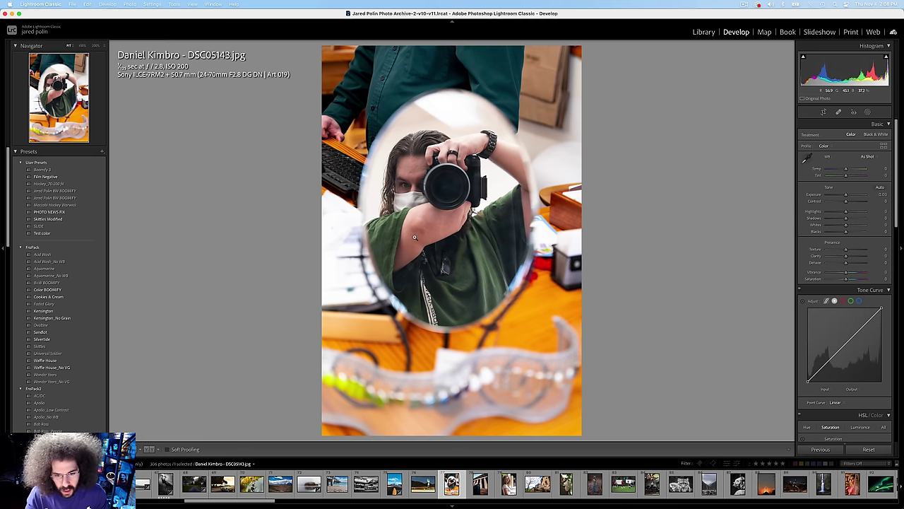
left_click(481, 211)
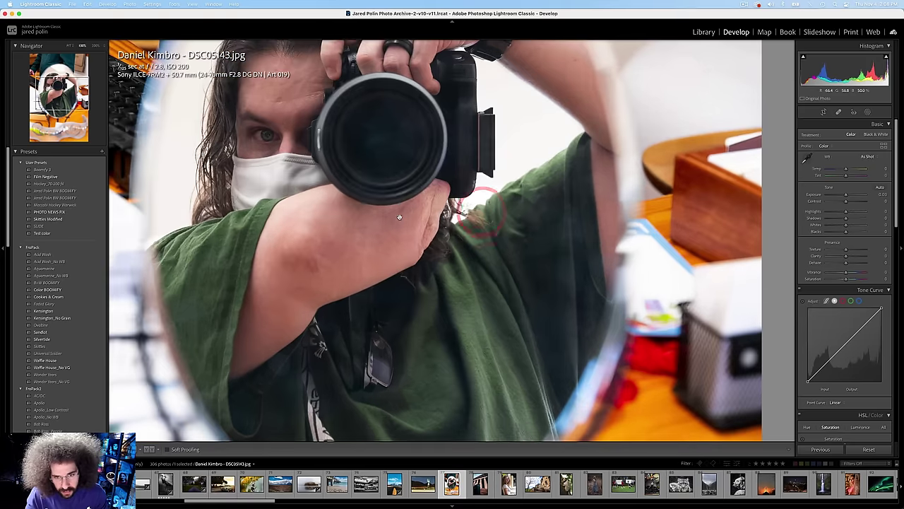
left_click_drag(371, 209, 395, 241)
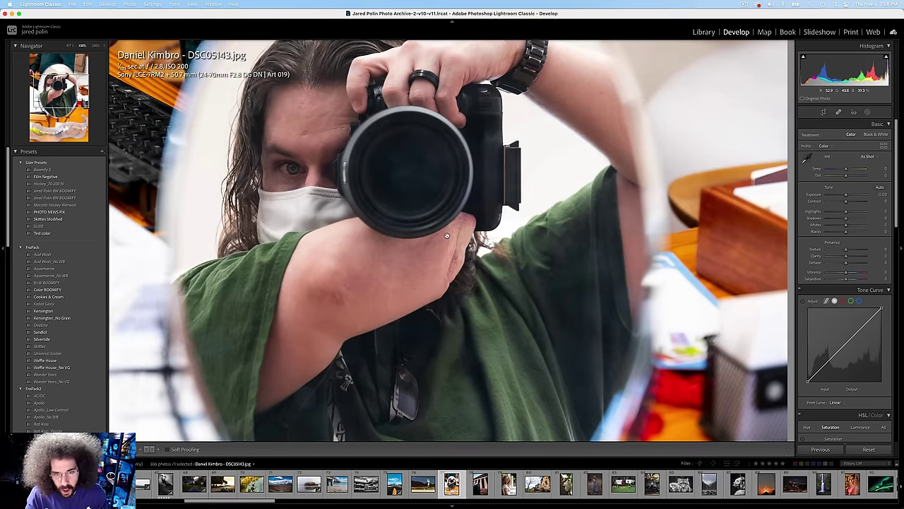
left_click(424, 233)
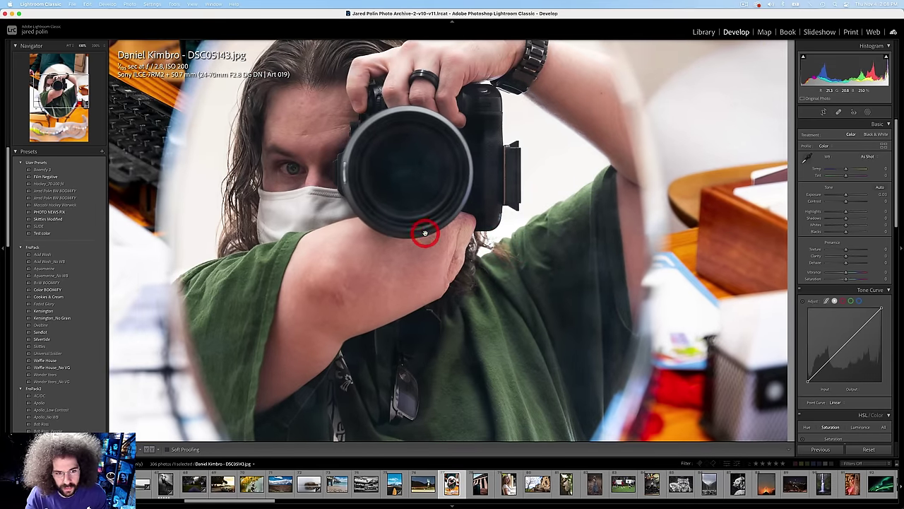
Step: Try the Black & White treatment on the mirror self-portrait, set Contrast +50 and Exposure +0.15, and return it to Color
left_click(875, 134)
mouse_move(845, 202)
left_mouse_down()
mouse_move(860, 203)
mouse_move(847, 195)
left_mouse_up()
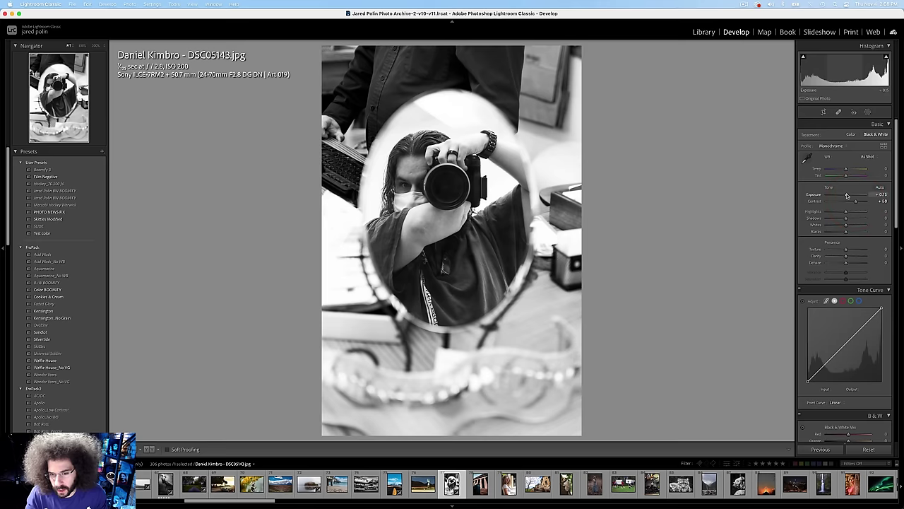
left_click(851, 133)
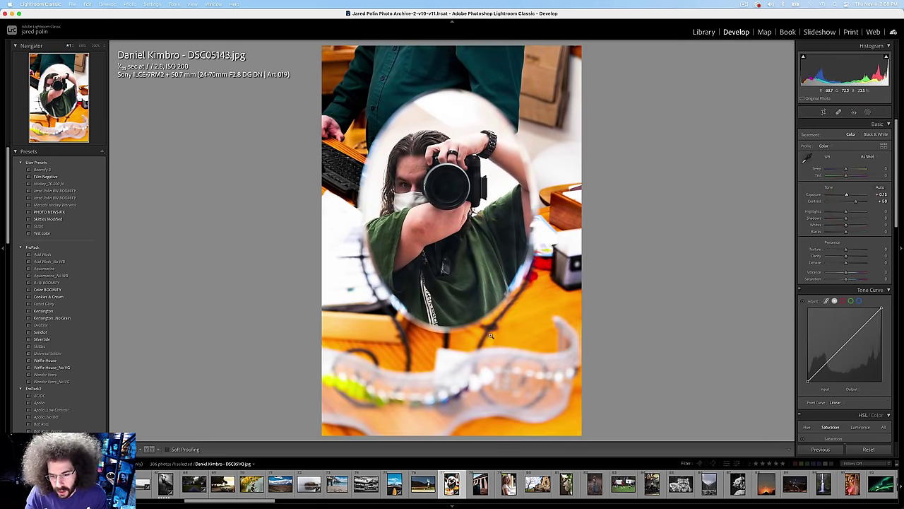
left_click(376, 418)
left_click(460, 318)
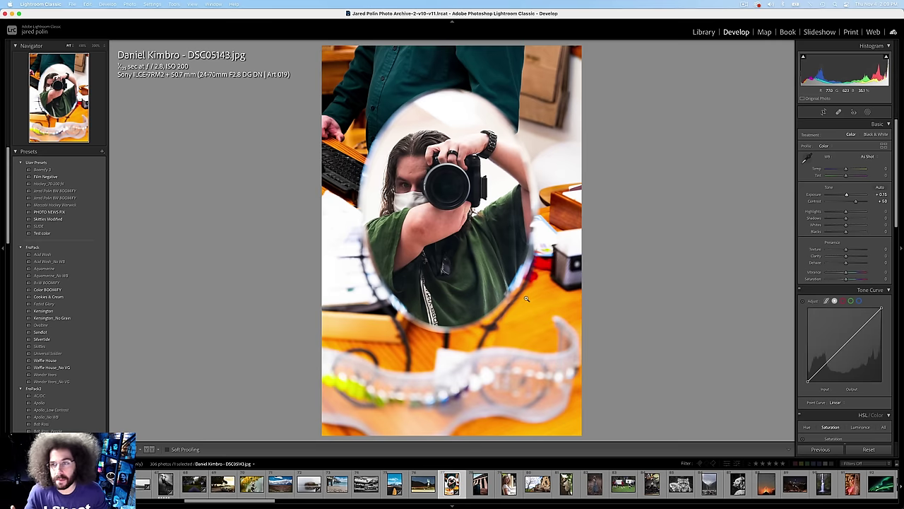
left_click(742, 4)
left_click(743, 4)
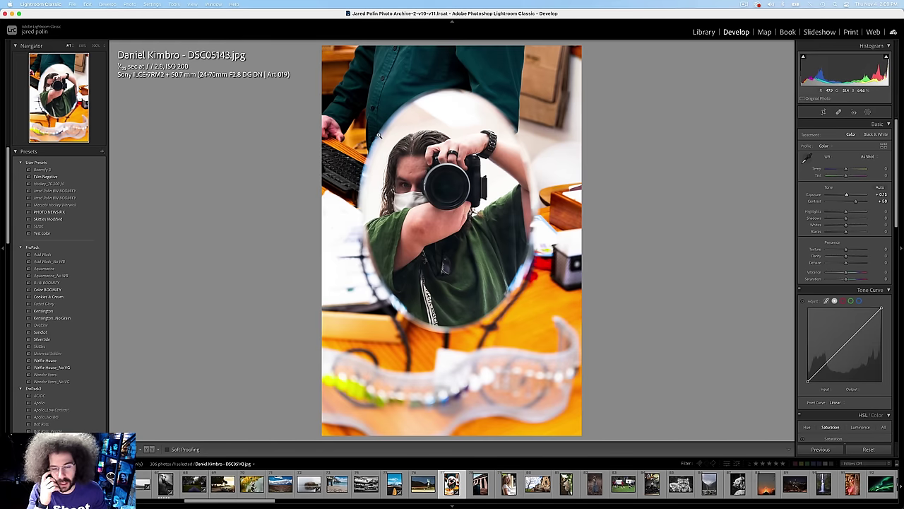
Step: View the columned building, curly-haired portrait and stone mansion photos, then continue in the Library module with the marmoset photo
key("Right")
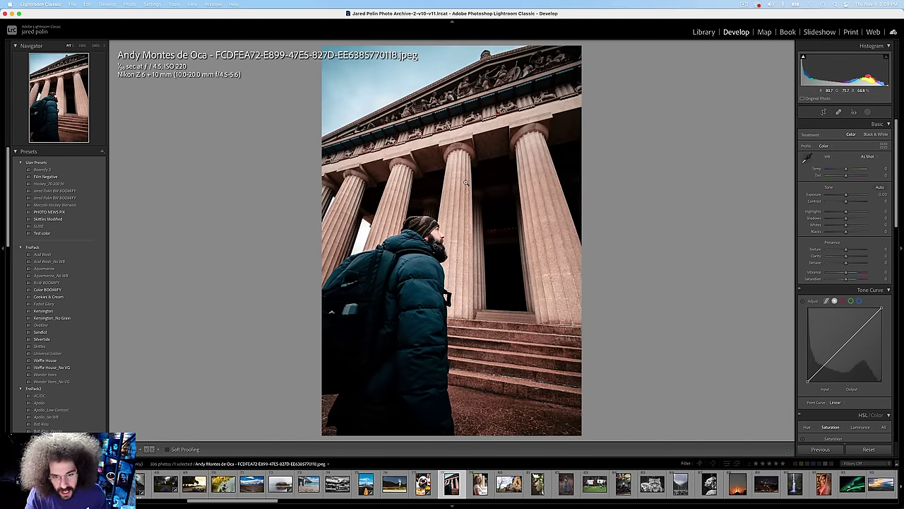
key("Right")
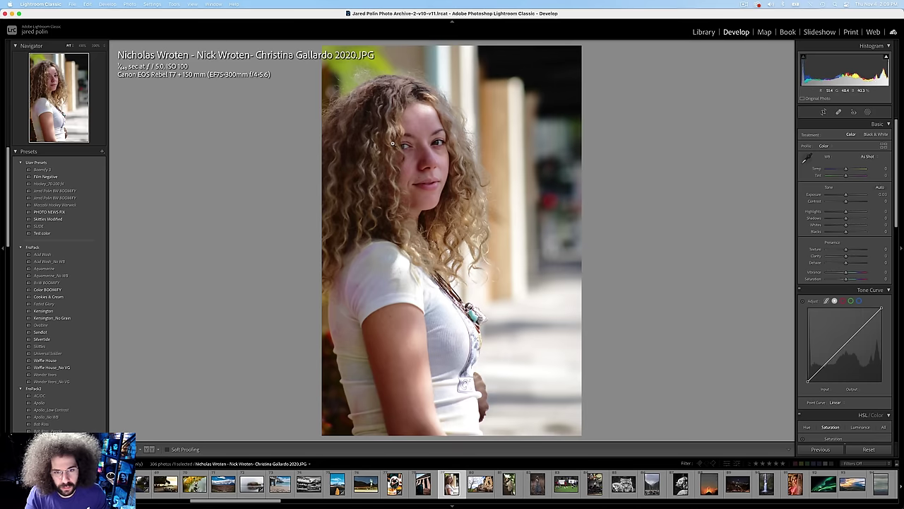
key("Right")
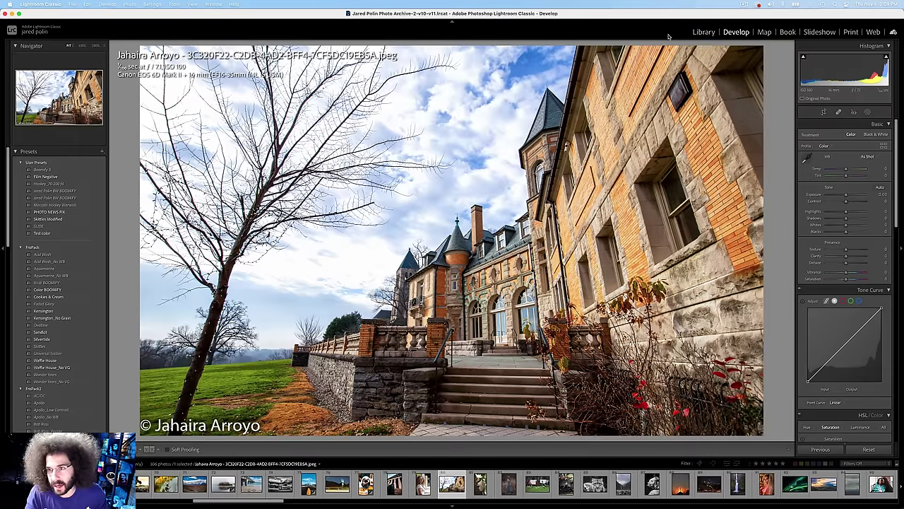
left_click(705, 34)
key("Right")
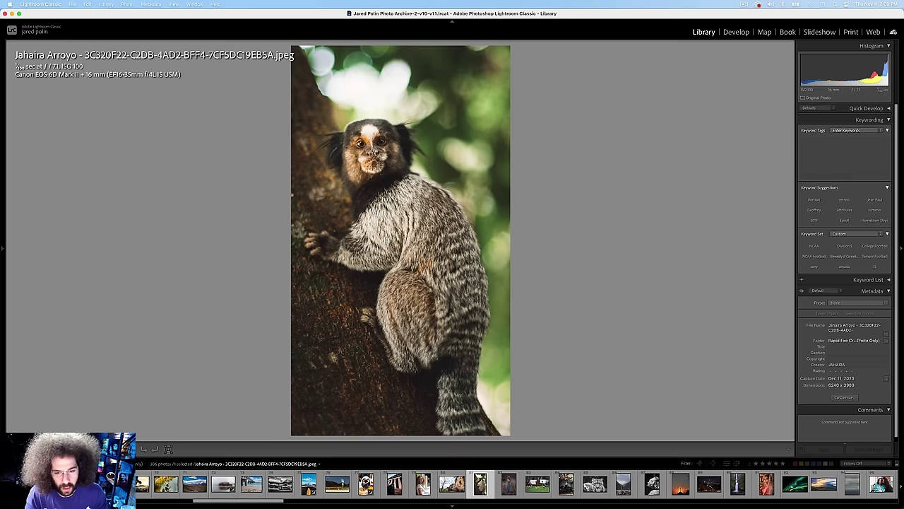
Step: View the marmoset up close, the woman in the long blue skirt, the field sports photo and the basketball dunk
key("Right")
key("Right")
key("Right")
key("Right")
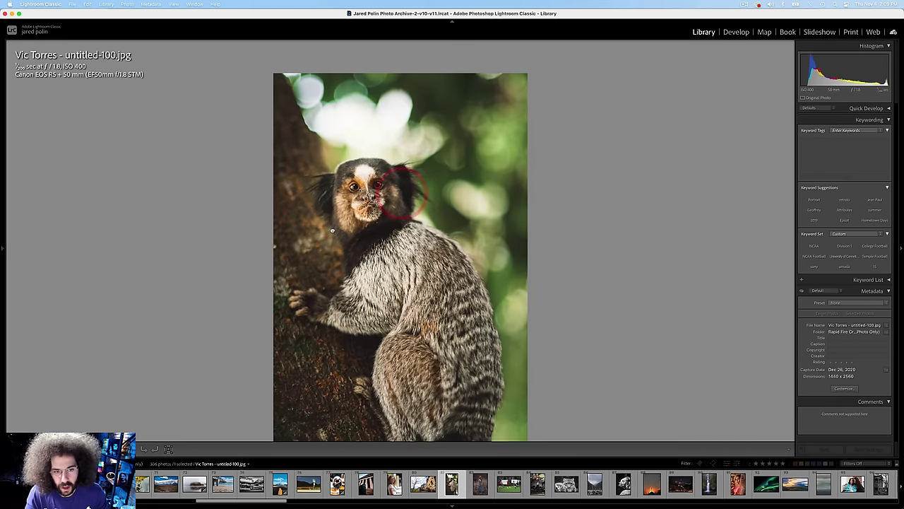
key("Right")
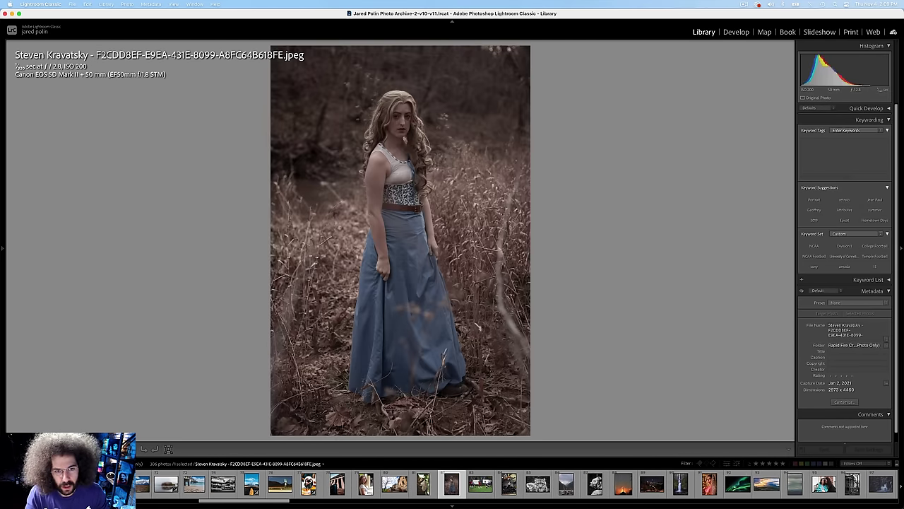
key("Right")
key("Right")
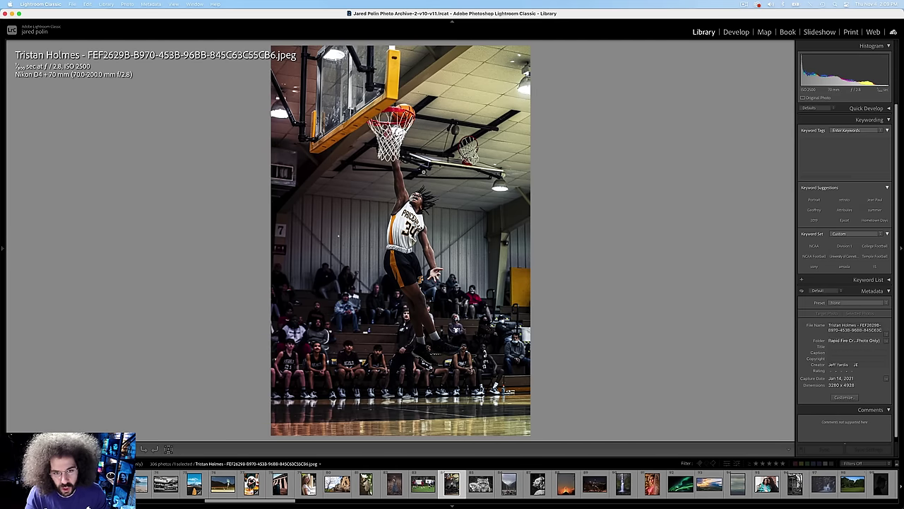
Step: View the black-and-white snow leopard photo, show the thumbnail grid, and reopen the leopard in single-photo view
key("Right")
left_click(473, 231)
key("g")
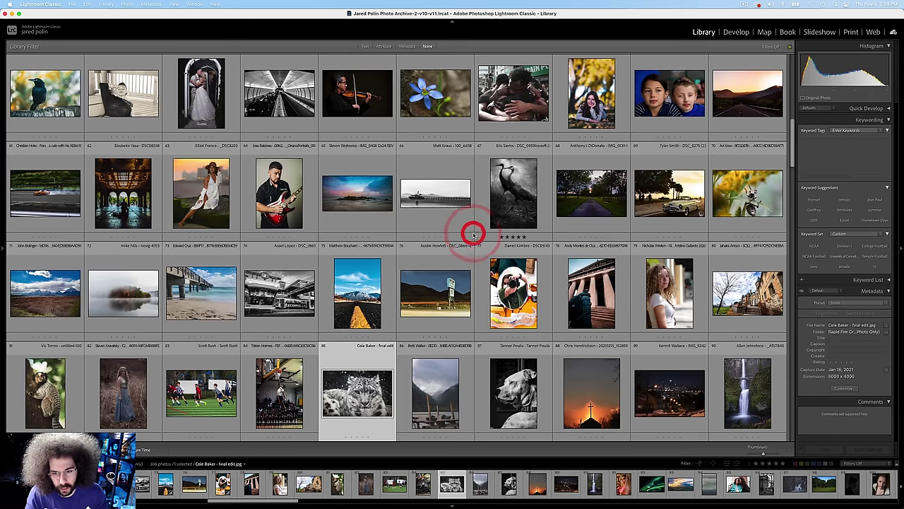
double_click(382, 382)
Step: Set Contrast +51 and Exposure -0.05 on the wooden dock and misty mountains photo, and compare before and after
key("Right")
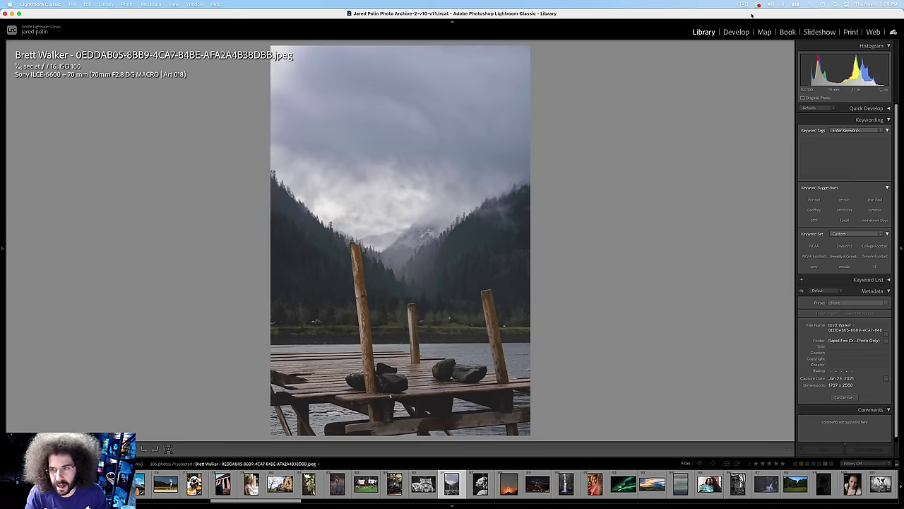
left_click(737, 32)
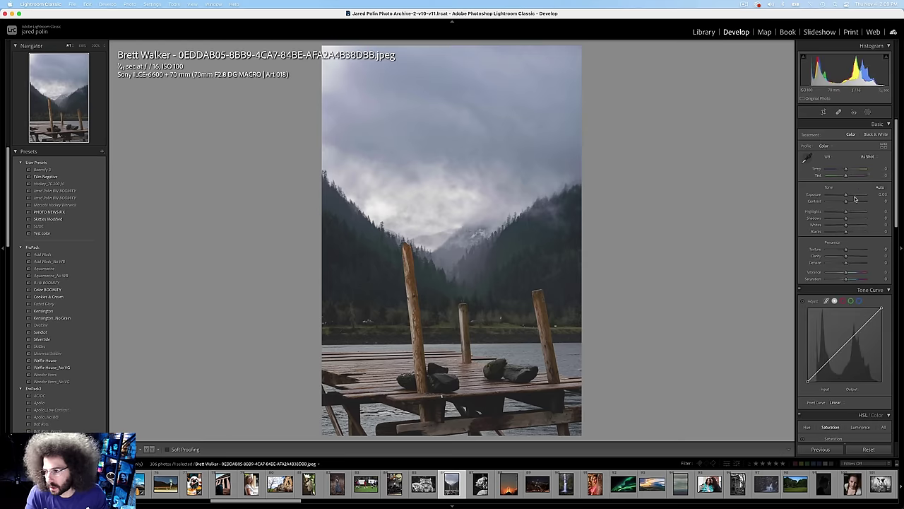
left_click(855, 202)
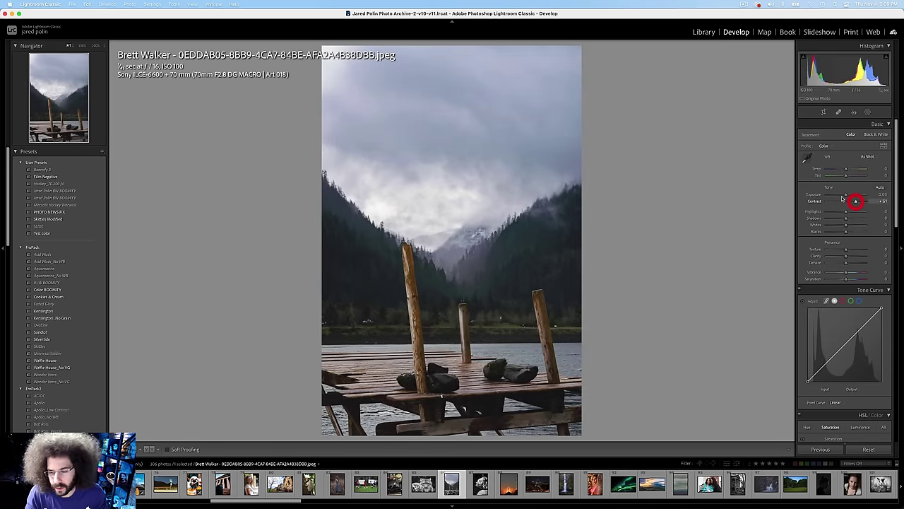
left_click(845, 197)
left_click(845, 196)
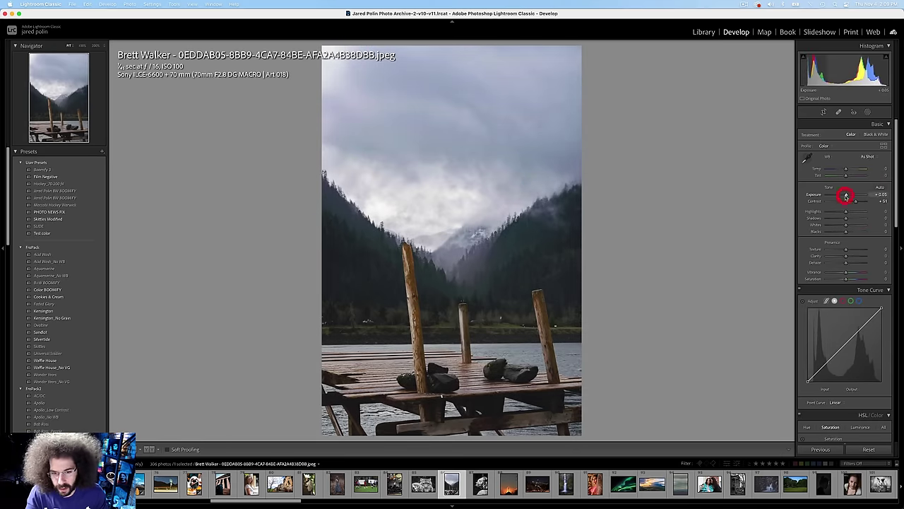
key("backslash")
key("backslash")
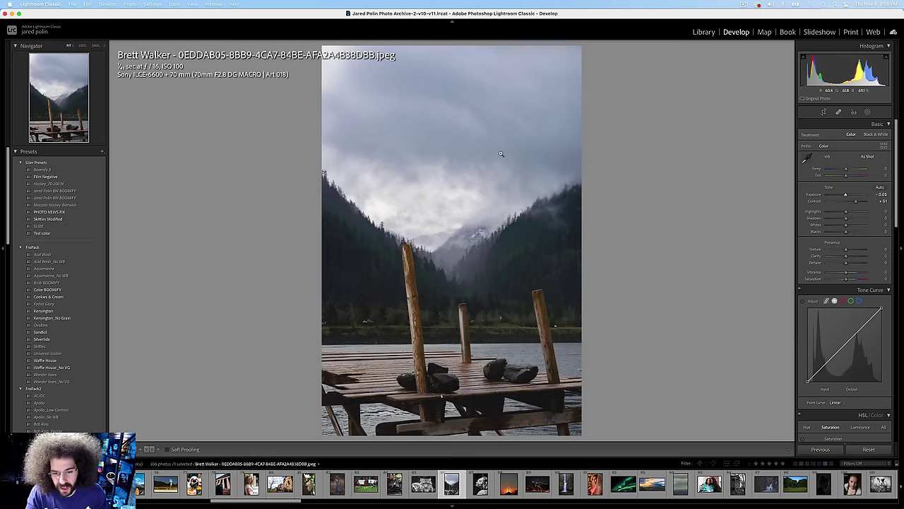
Step: View the black-and-white dog portrait, the cross at sunset and the night city skyline, ending on the waterfall with the bridge
key("Right")
key("Right")
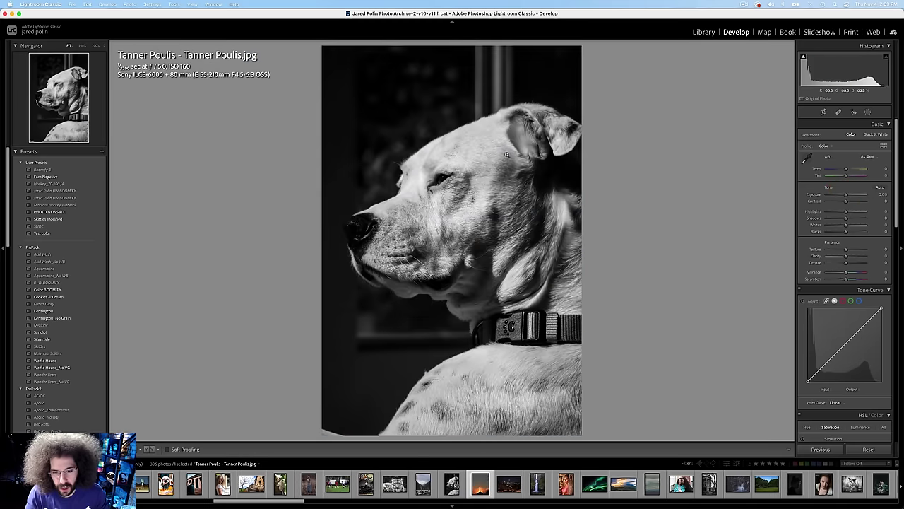
key("Right")
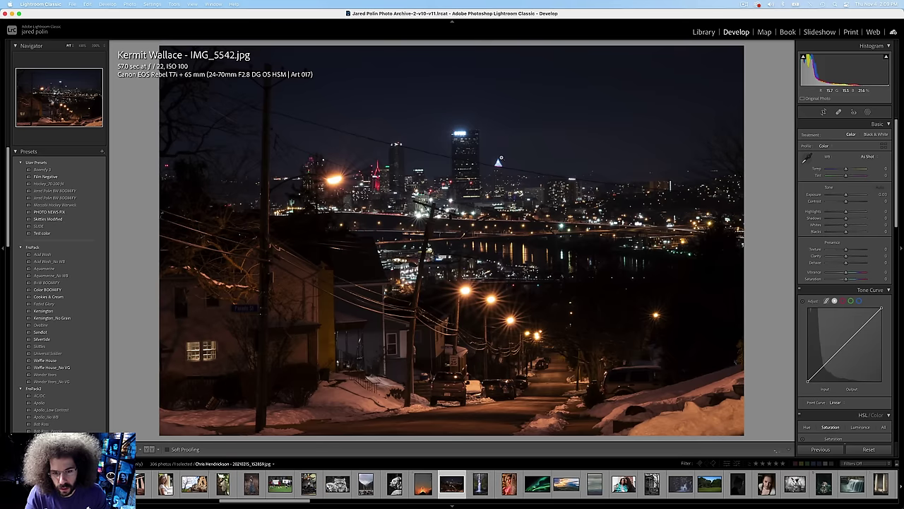
key("Right")
key("Right")
key("Left")
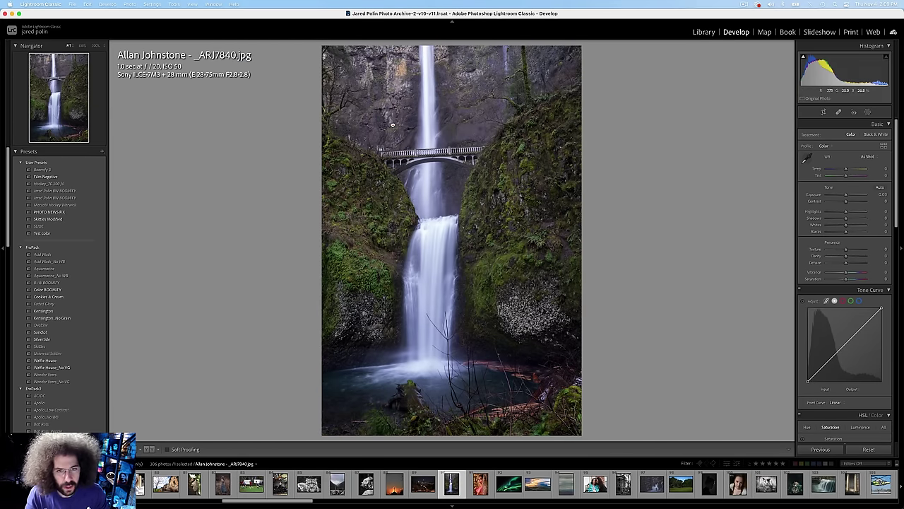
Step: Inspect the waterfall's bridge up close and set Exposure -0.40, Contrast +33, Texture +11 and Clarity +10 on the photo
left_click(392, 125)
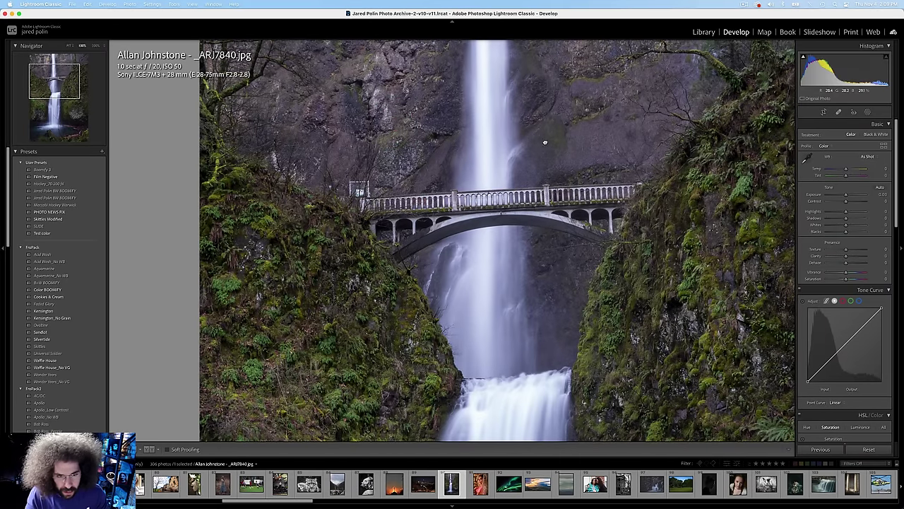
left_click_drag(541, 134, 529, 253)
left_click(487, 142)
left_click_drag(846, 201, 844, 195)
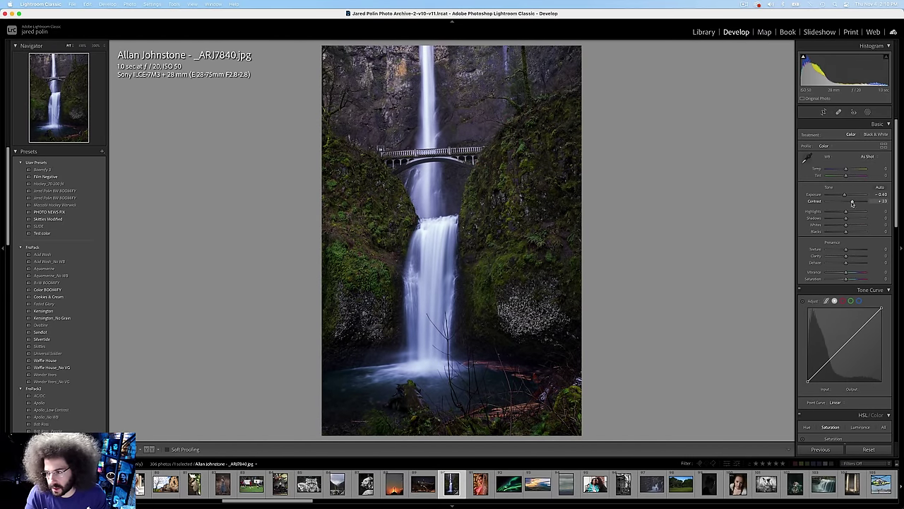
left_click_drag(847, 248, 850, 256)
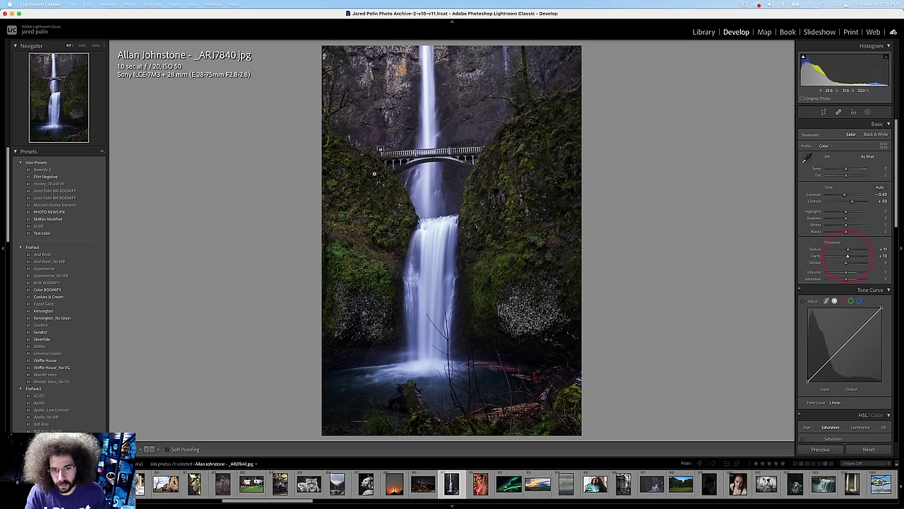
Step: Check the face of the woman in the pink outfit and gold jewelry up close, and rate her portrait and the aurora photo five stars
key("Right")
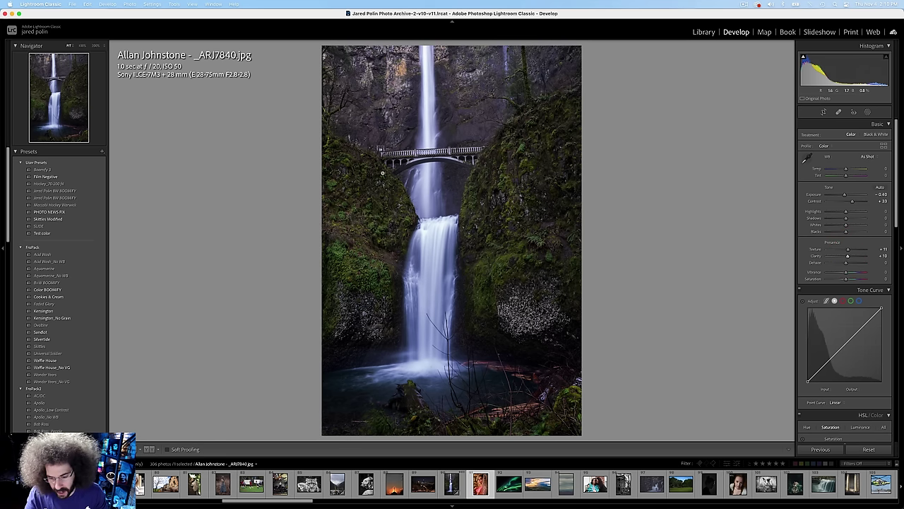
left_click(471, 148)
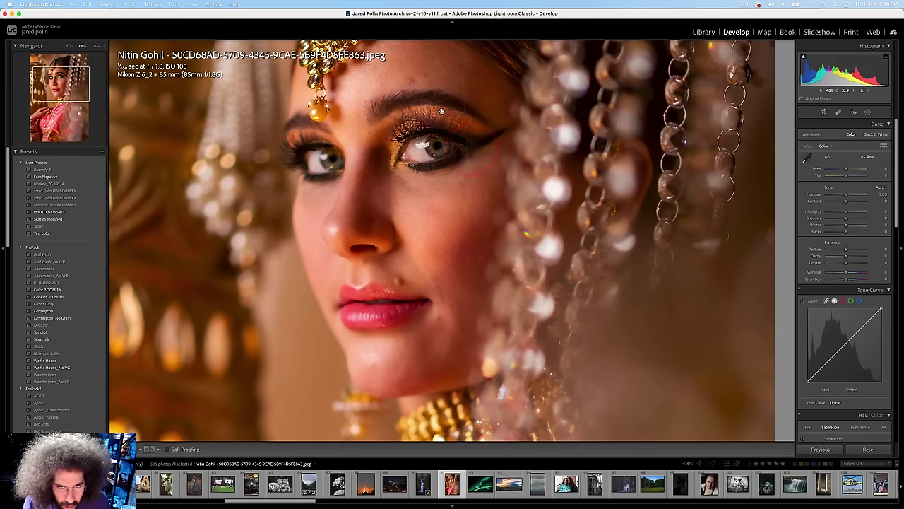
left_click(442, 112)
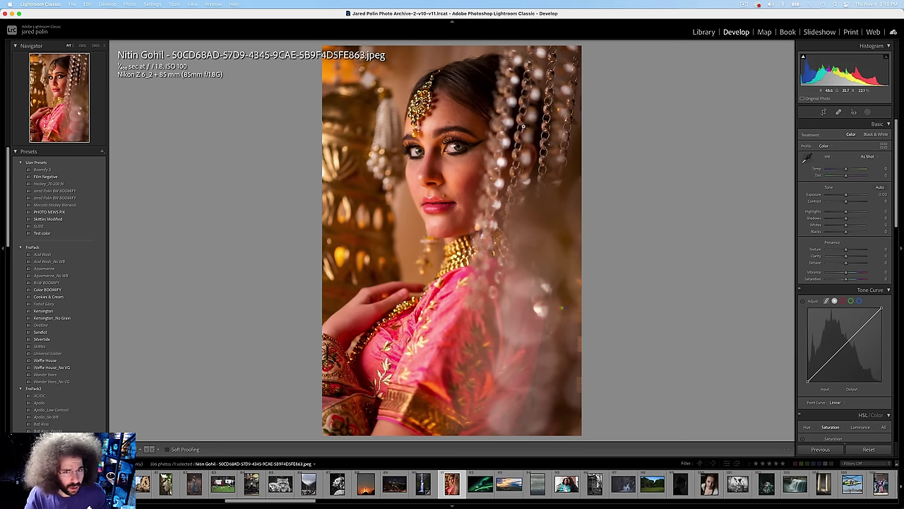
key("5")
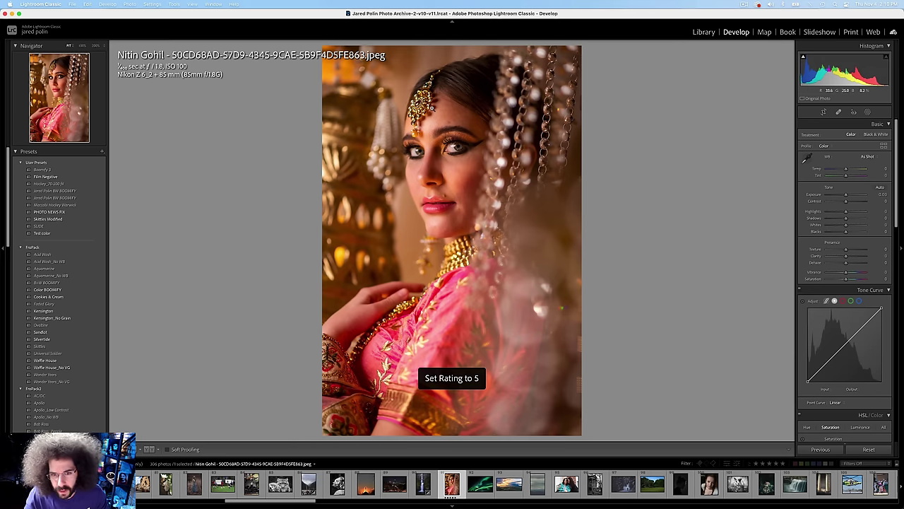
key("Right")
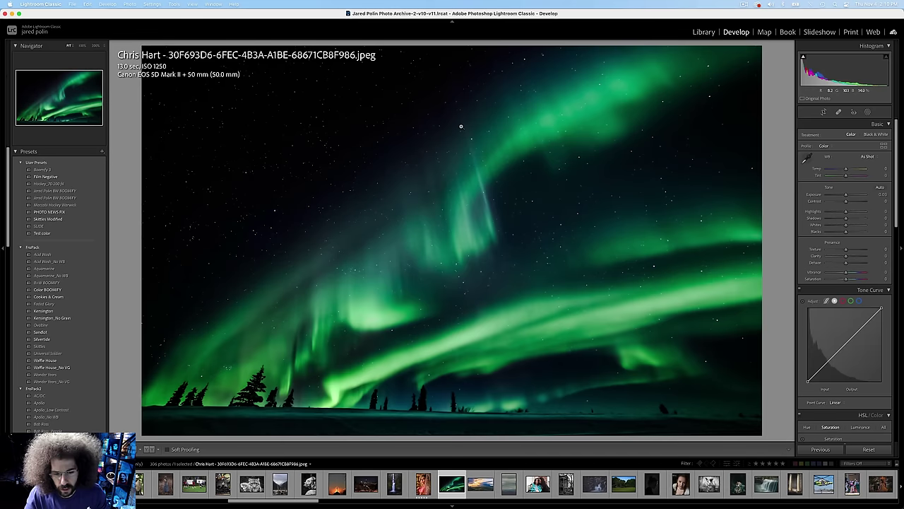
key("5")
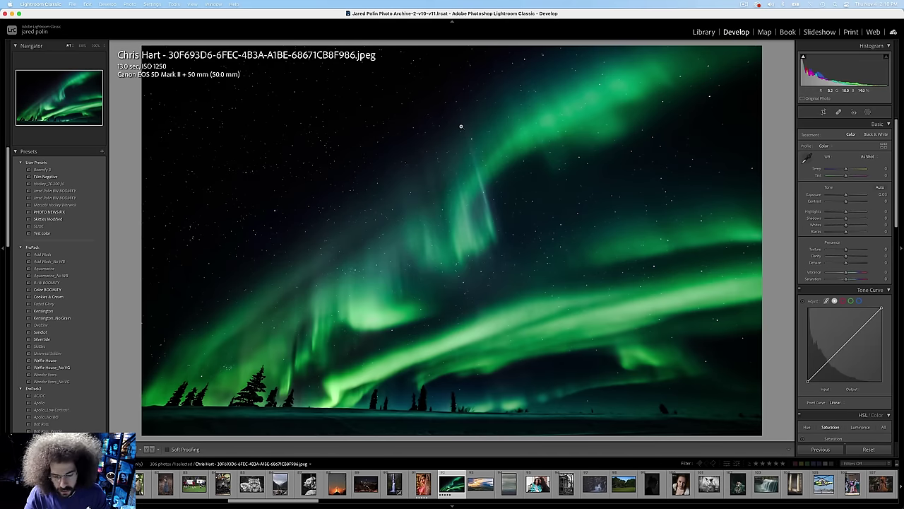
Step: Set Exposure to about -0.80 and adjust Contrast and Clarity on the mountain sunrise panorama, comparing before and after
key("Right")
key("Right")
key("Right")
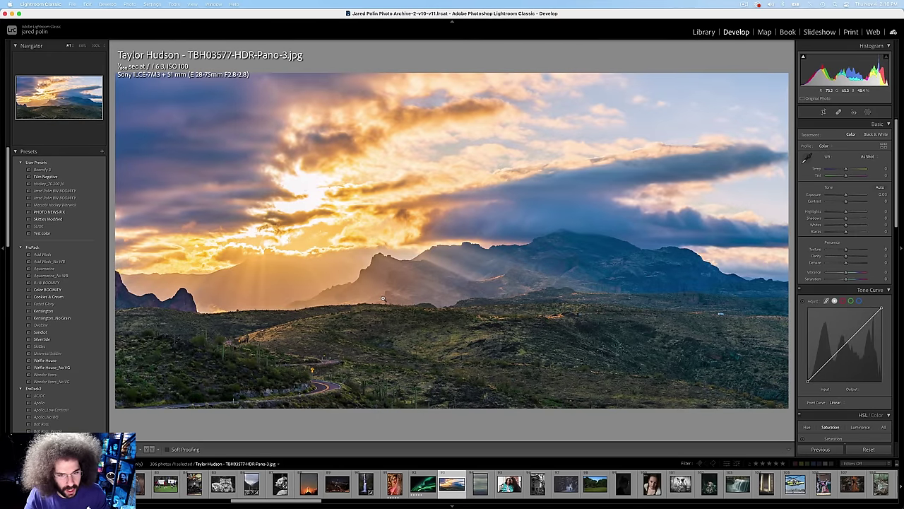
left_click_drag(846, 194, 844, 194)
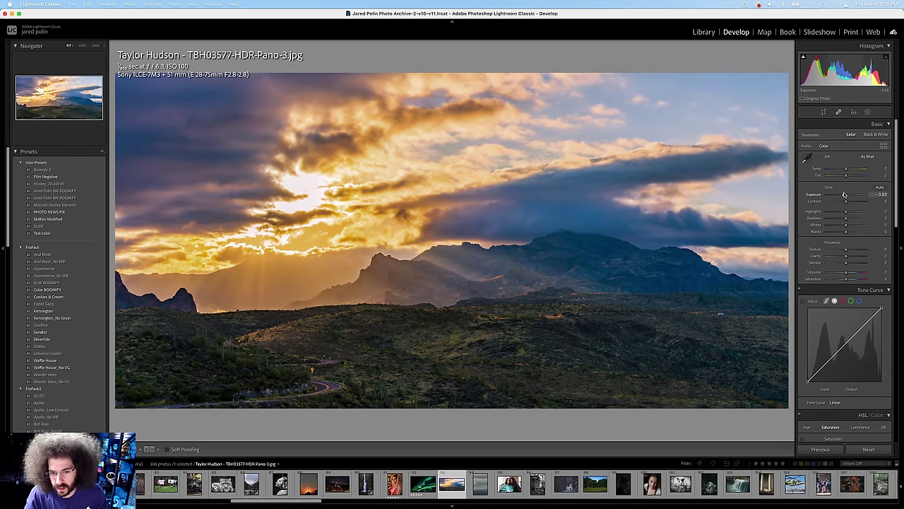
left_click_drag(845, 201, 846, 256)
key("backslash")
key("backslash")
key("backslash")
key("backslash")
Step: View the layered blue mountains, the two embracing women, the black-and-white Georgetown building and the lightning bug photo
key("Right")
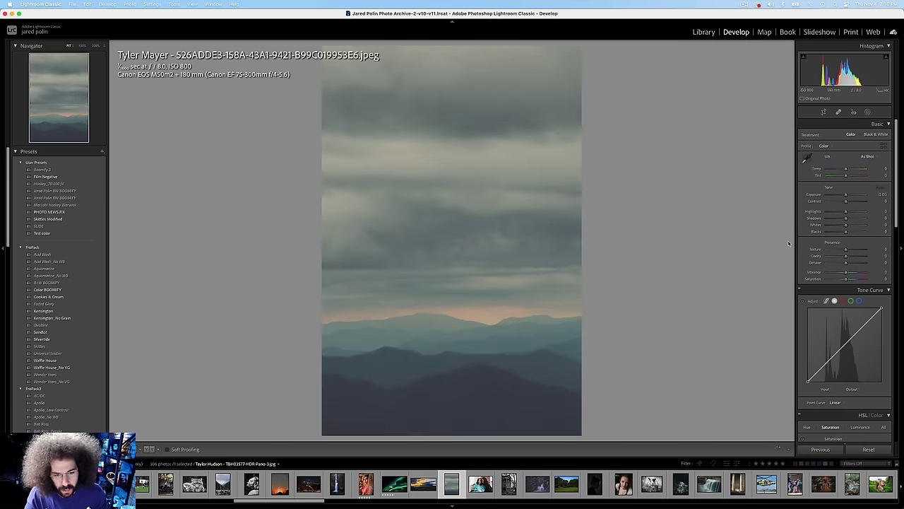
key("Right")
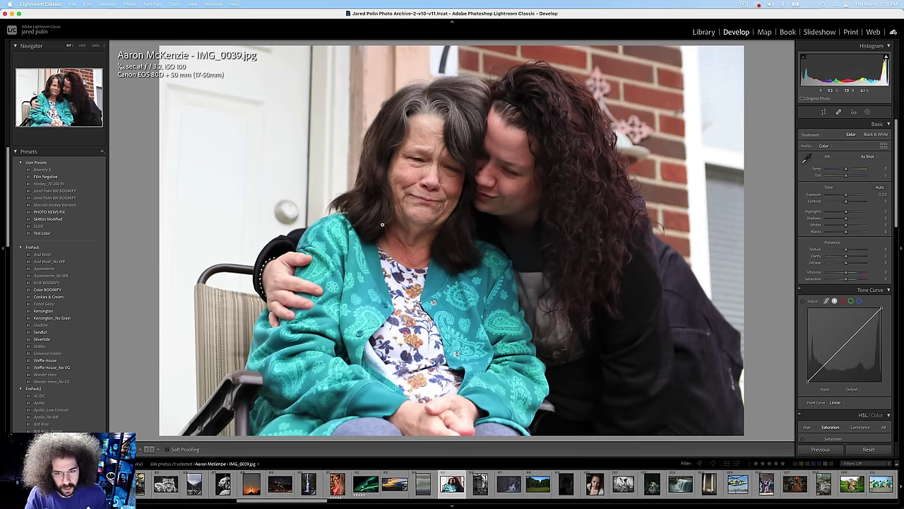
key("Right")
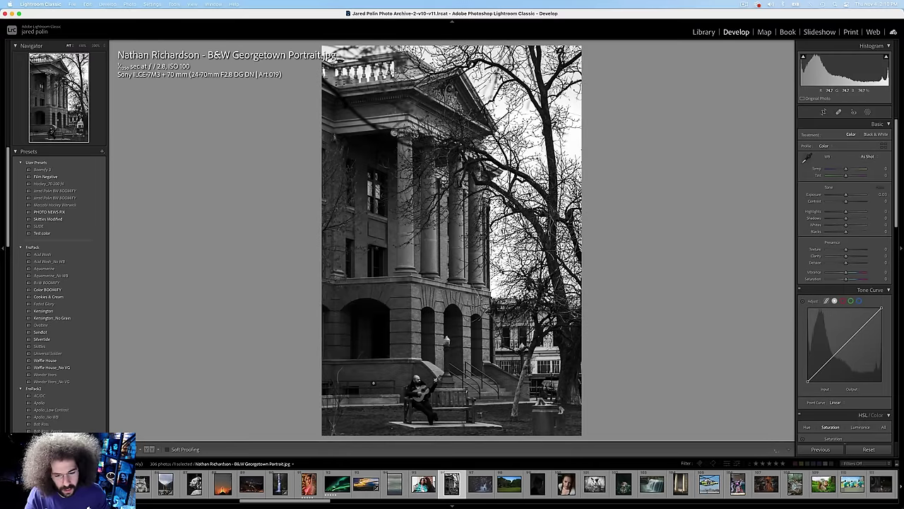
key("Left")
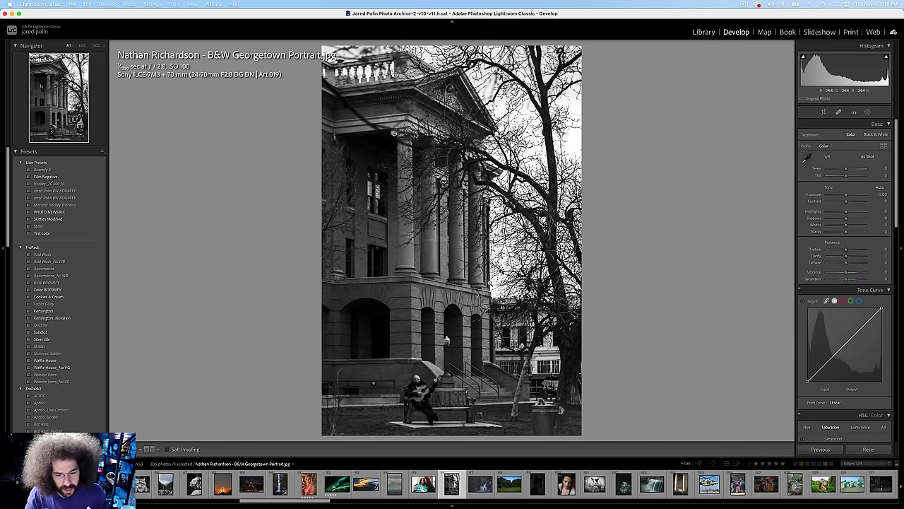
key("Right")
key("Right")
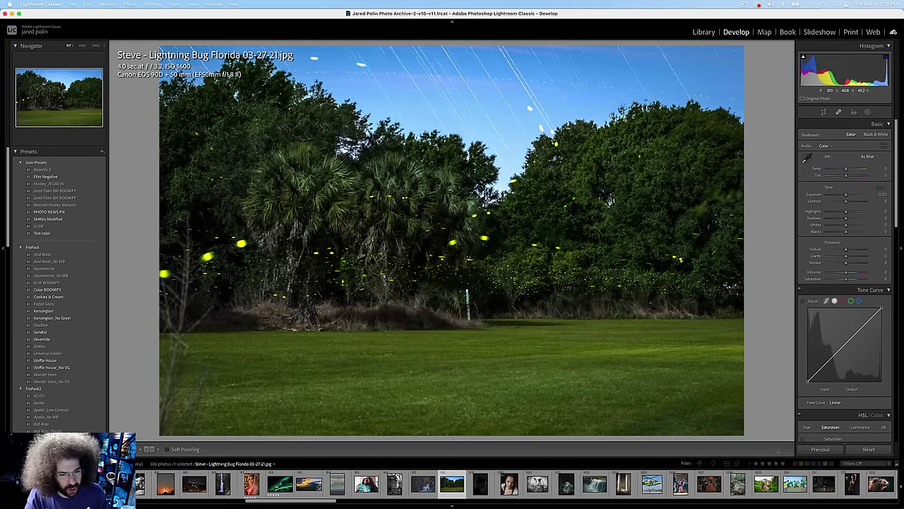
key("Right")
Step: Inspect the eyes and skin in the portrait of the young woman with braids up close
key("Right")
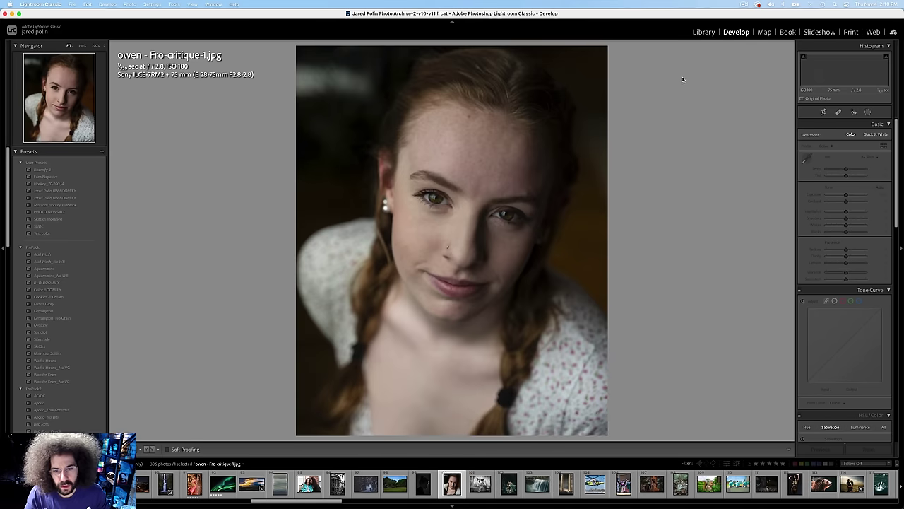
left_click(464, 157)
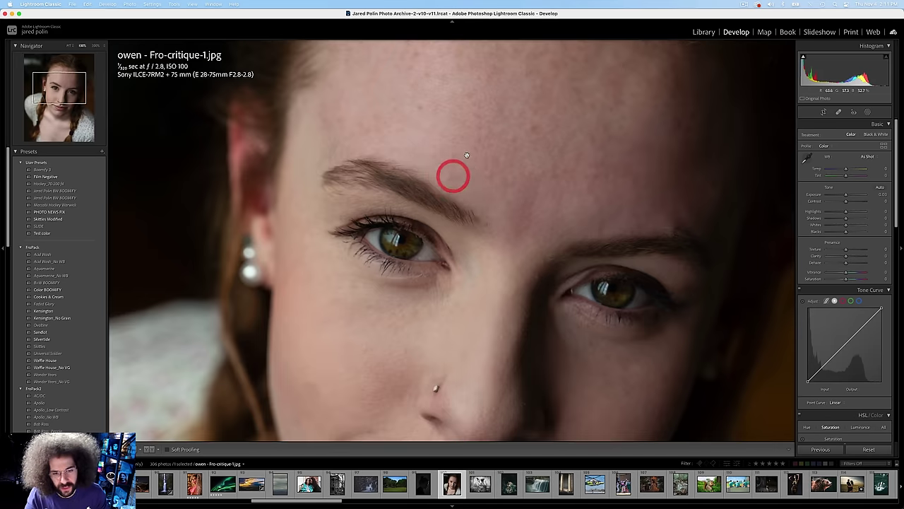
left_click(465, 219)
left_click(445, 210)
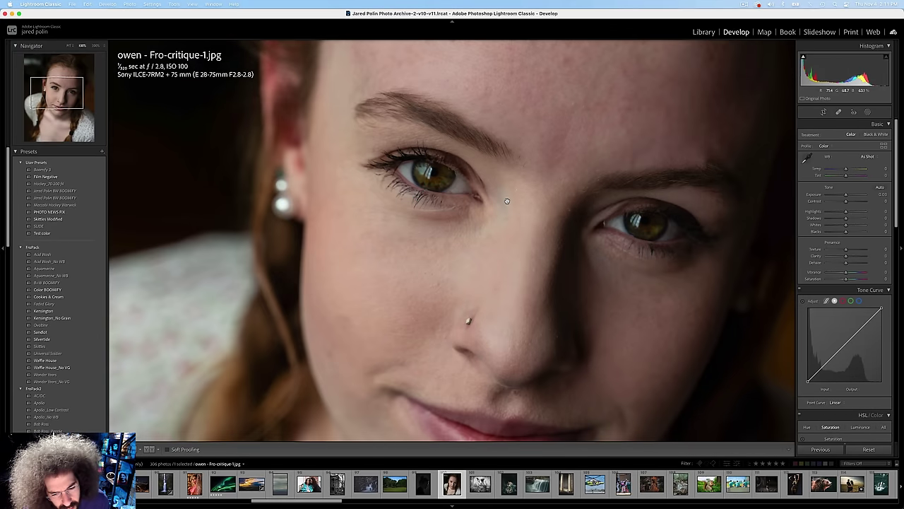
Step: Examine the forehead and both eyes of the young woman with braids up close, then return to the full portrait
left_click_drag(521, 151, 496, 283)
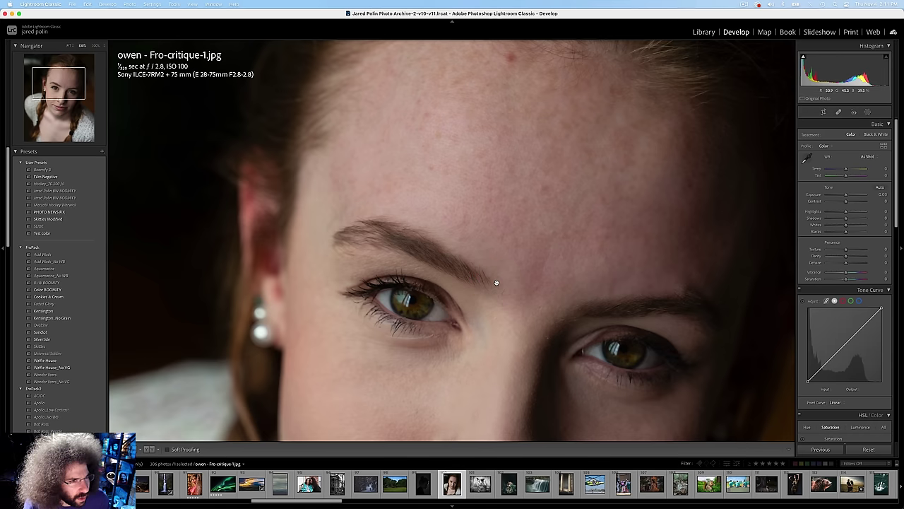
left_click(497, 282)
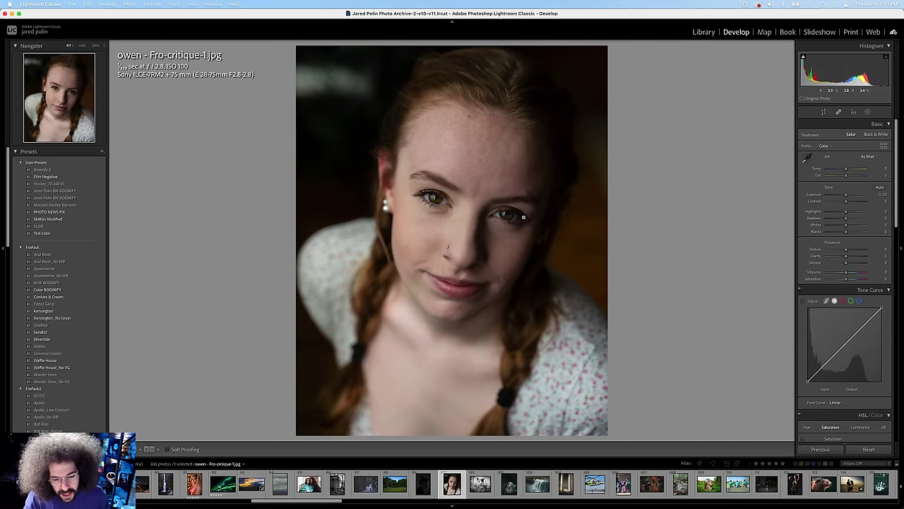
left_click(522, 206)
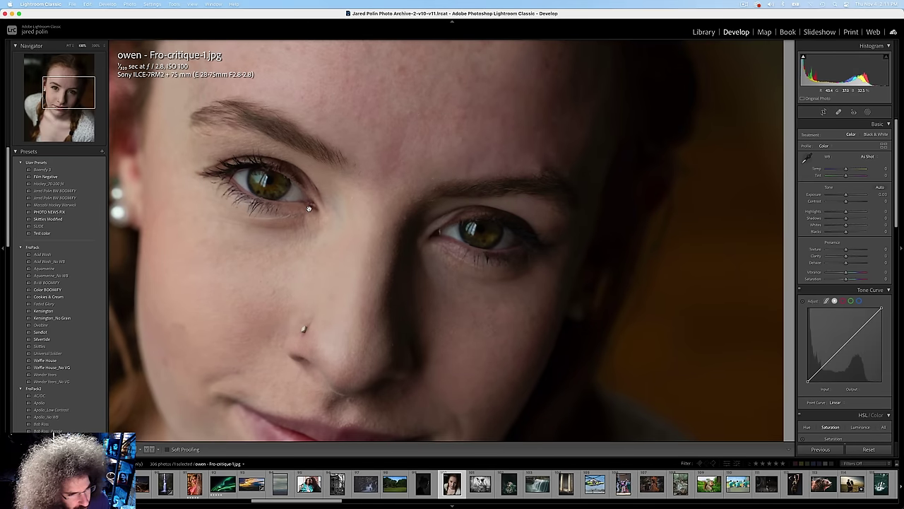
left_click(441, 176)
Step: View the black-and-white hand with cigar, the tiger in the grass and the waterfall, ending at the stone columns photo
key("Right")
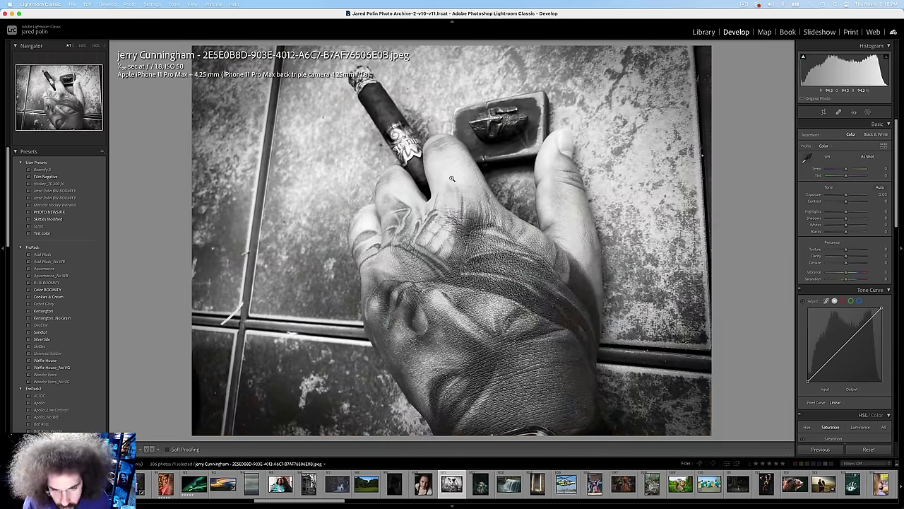
key("Right")
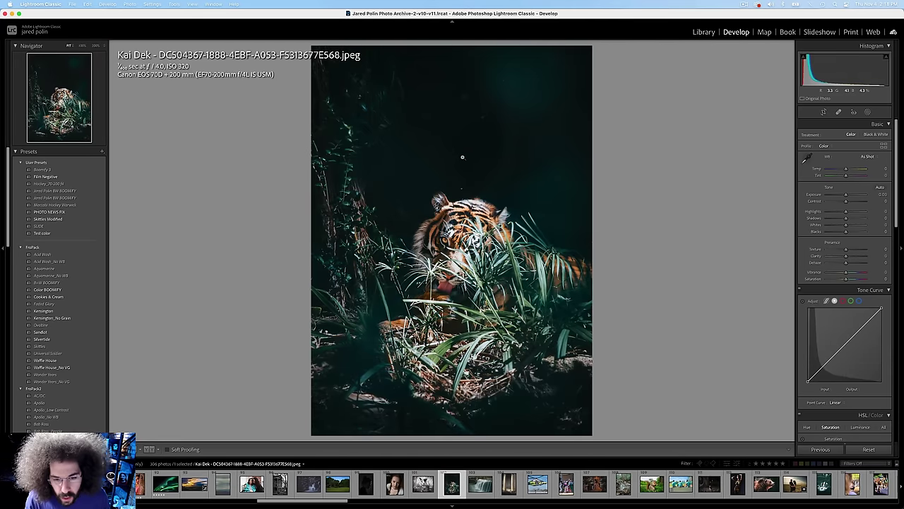
key("Right")
key("Right")
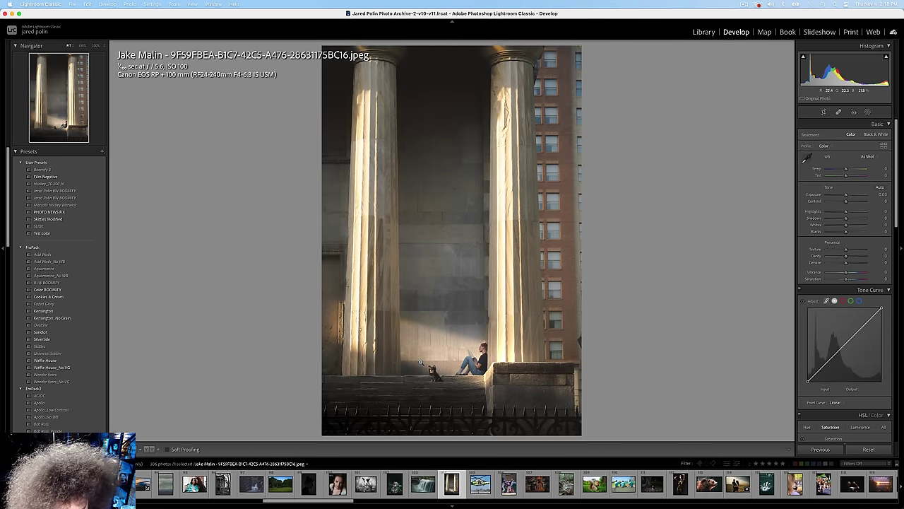
Step: Check the stone columns photo up close, rate it five stars and set its Contrast to +50
left_click(494, 355)
left_click_drag(415, 355, 426, 339)
left_click(426, 339)
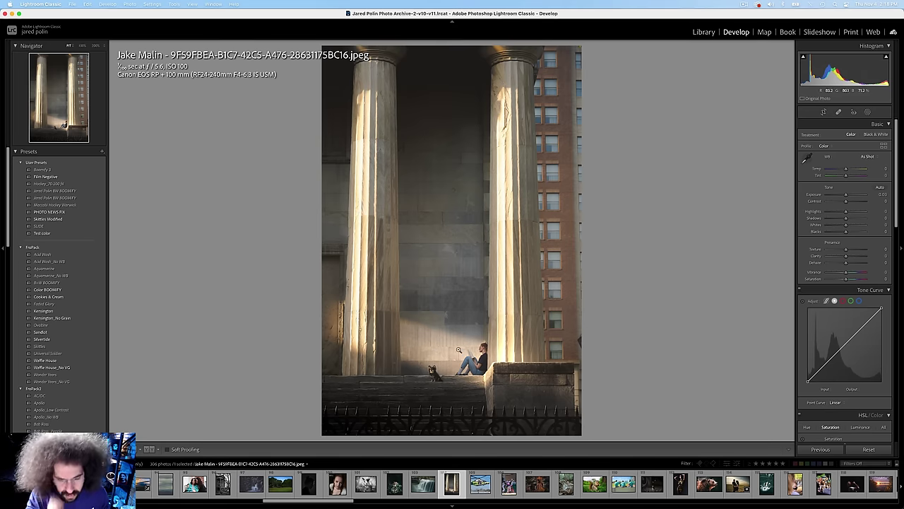
key("5")
left_click_drag(845, 201, 855, 201)
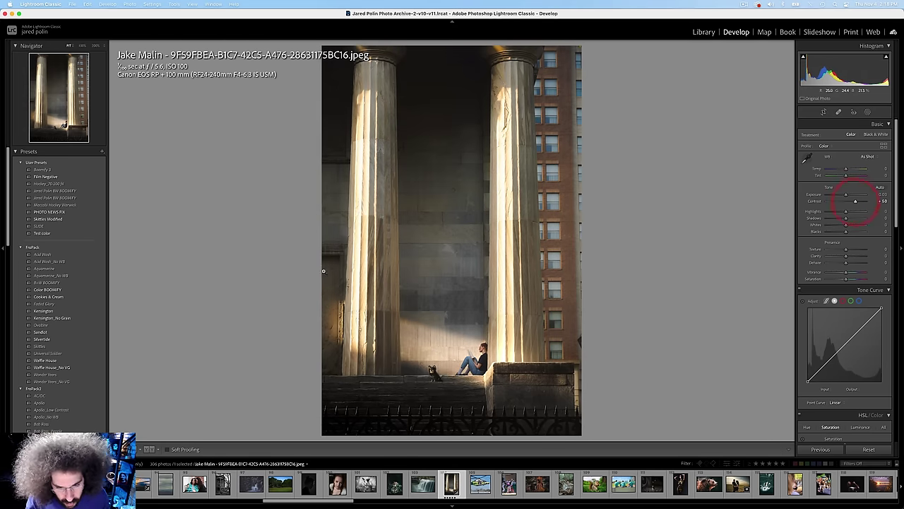
Step: Inspect the seated reader, the small dog and the steps between the columns up close
left_click(486, 349)
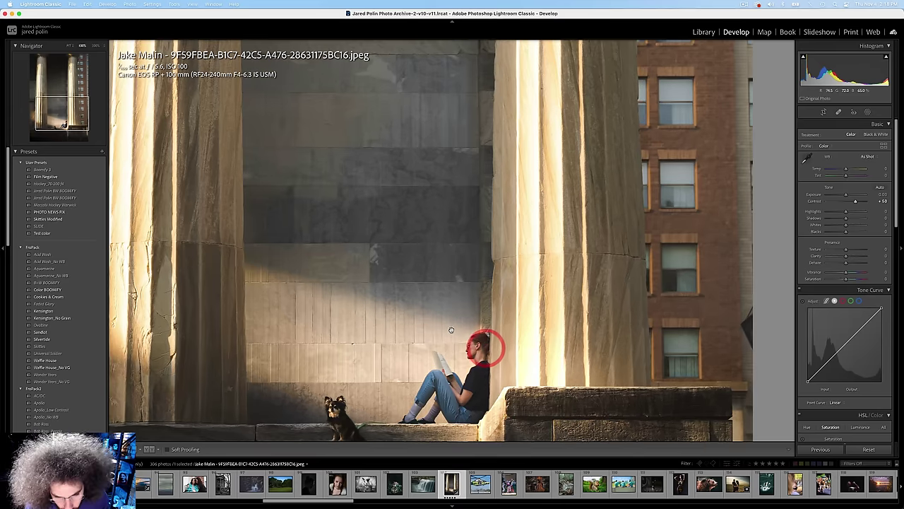
left_click(455, 331)
left_click(443, 407)
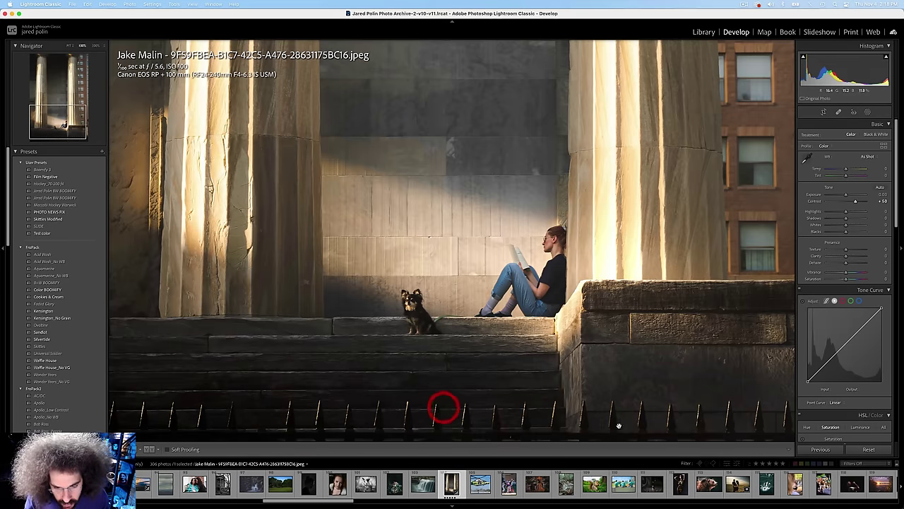
left_click(415, 272)
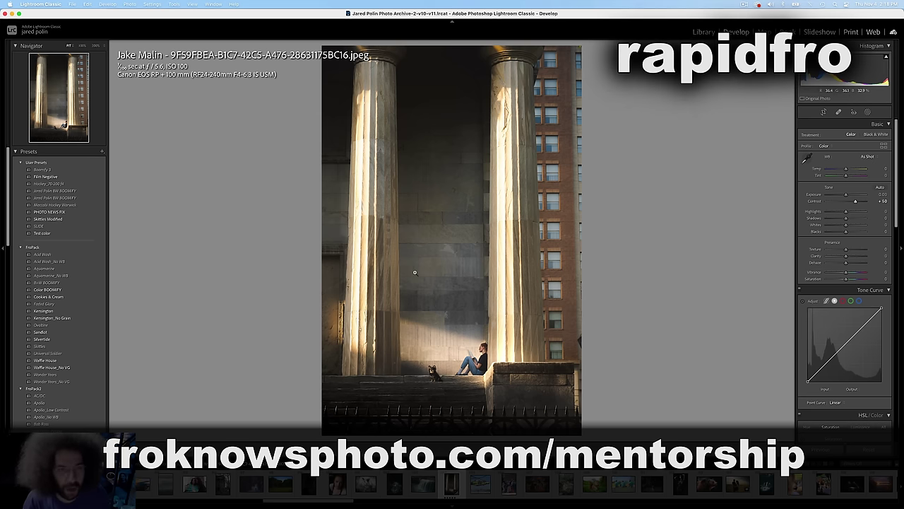
Step: View the helicopter rescue photo and inspect the young baseball pitcher's photo at full frame and up close
key("Right")
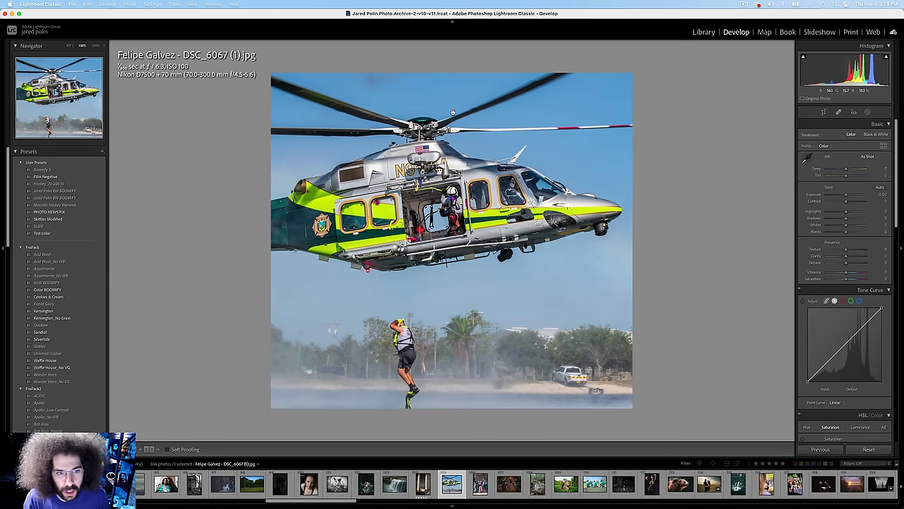
key("Right")
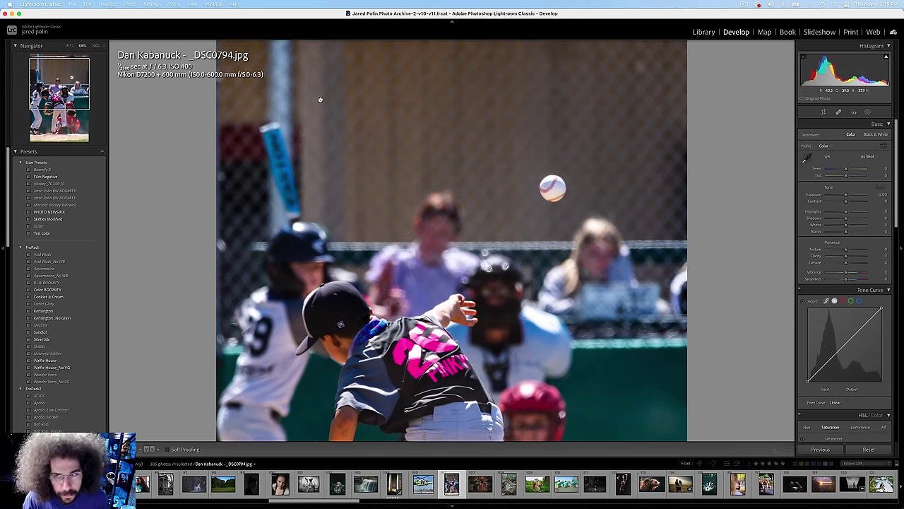
left_click(490, 111)
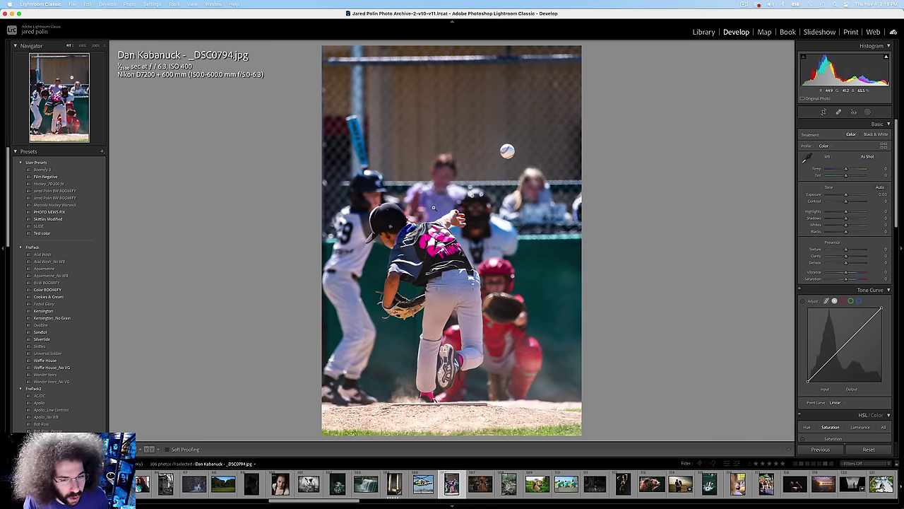
left_click(402, 240)
left_click(406, 238)
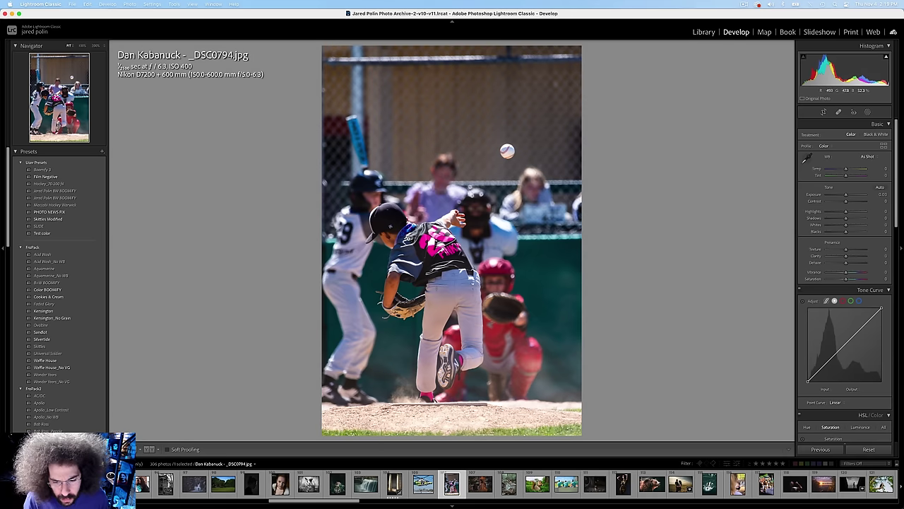
left_click(855, 203)
Step: Inspect the mother bear and the cubs climbing the tree up close, and move on to the woman seated by the stream
key("Right")
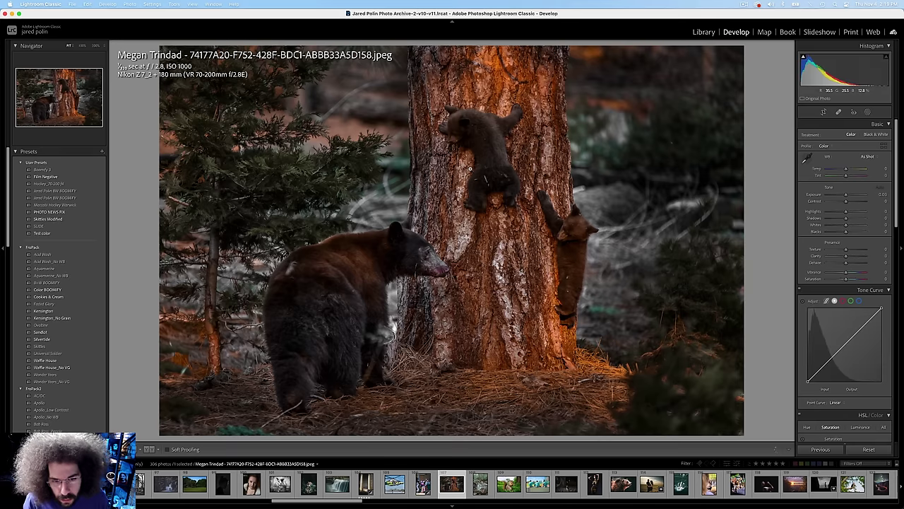
left_click(497, 193)
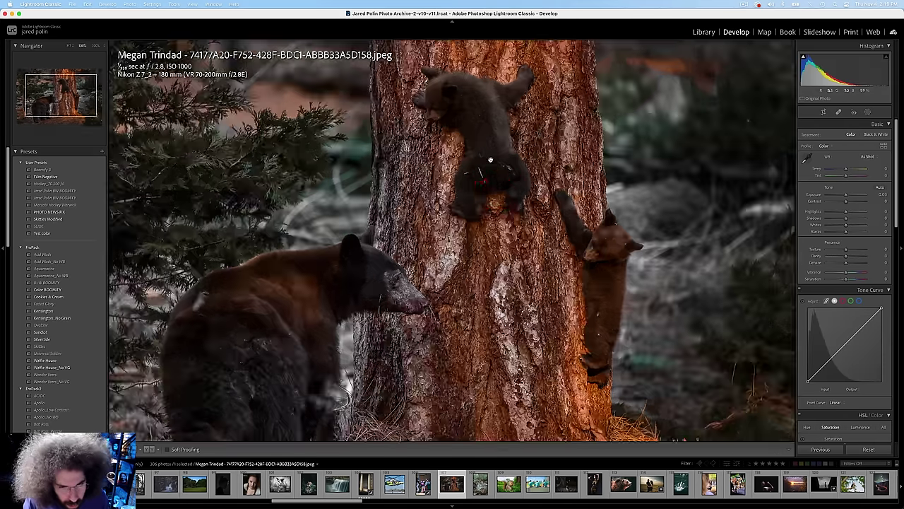
left_click_drag(488, 195, 488, 216)
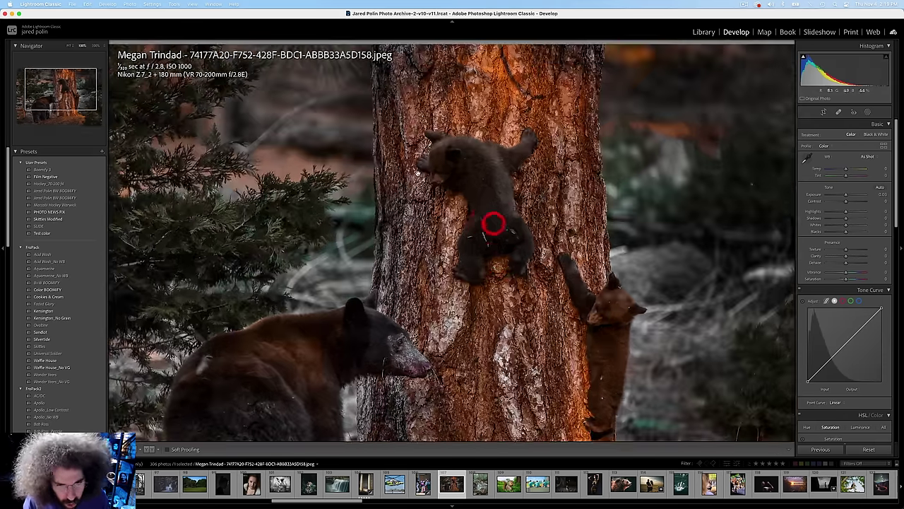
left_click(605, 306)
key("Right")
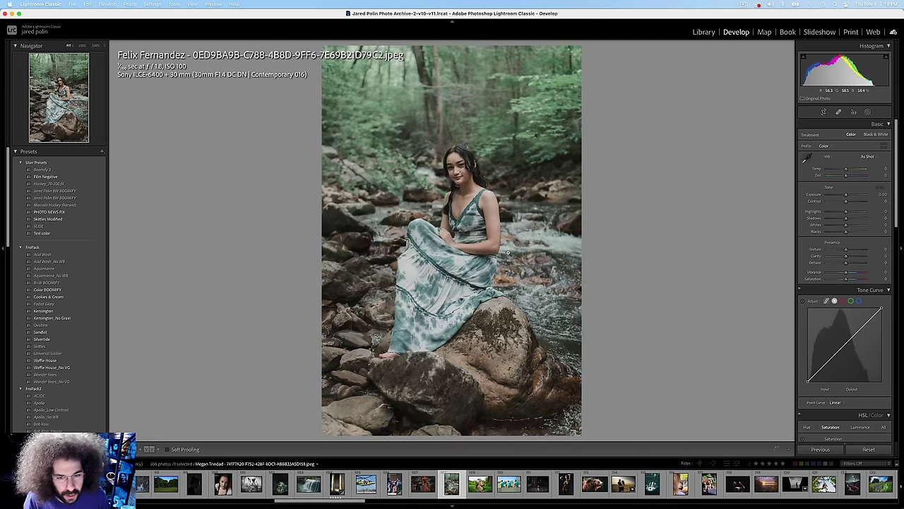
Step: Set Exposure to -1.05 and Contrast to +49 on the photo of baseball players on the wall, comparing before and after
key("Right")
key("Right")
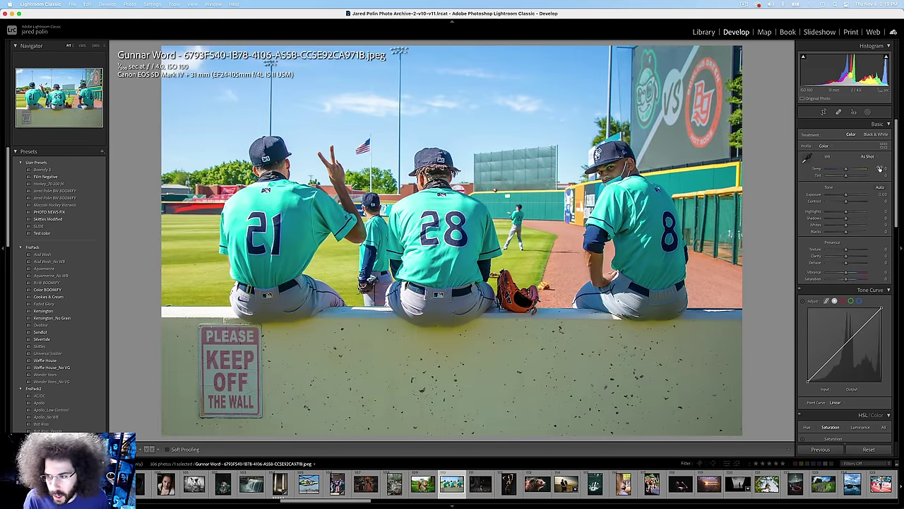
left_click_drag(847, 194, 855, 204)
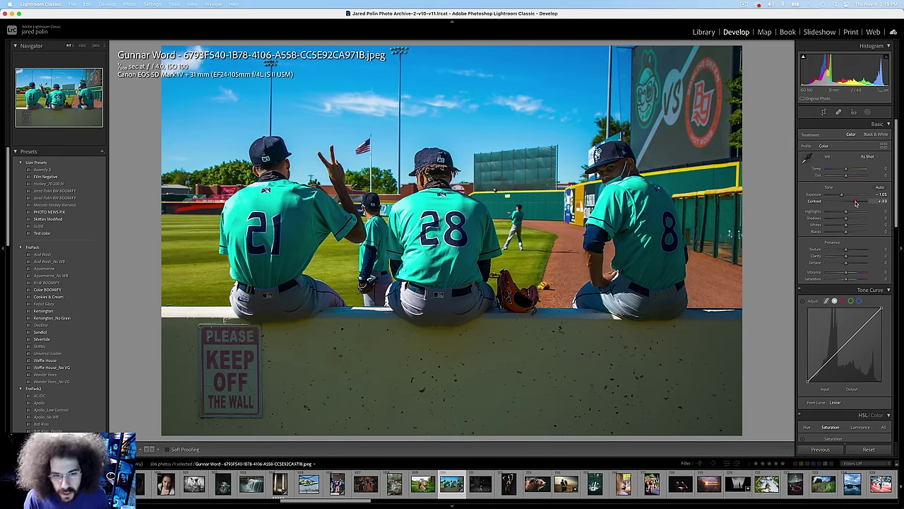
key("backslash")
key("backslash")
key("backslash")
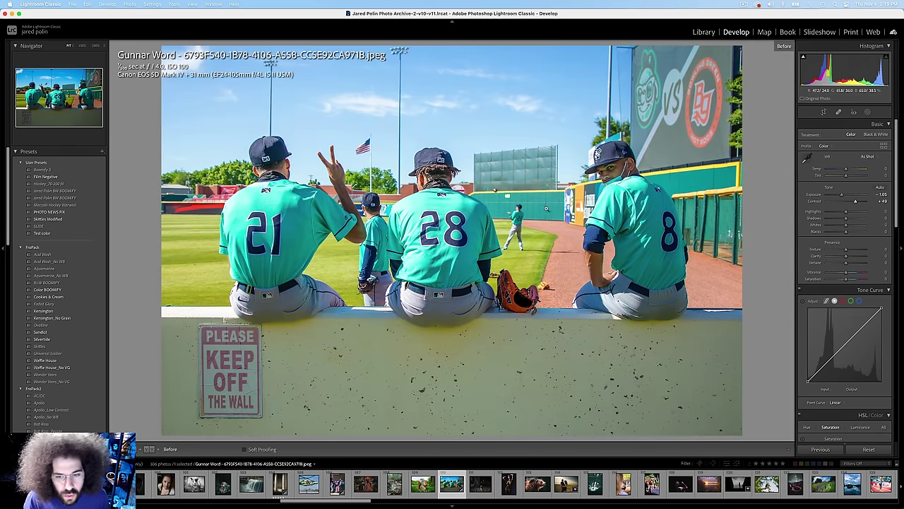
key("backslash")
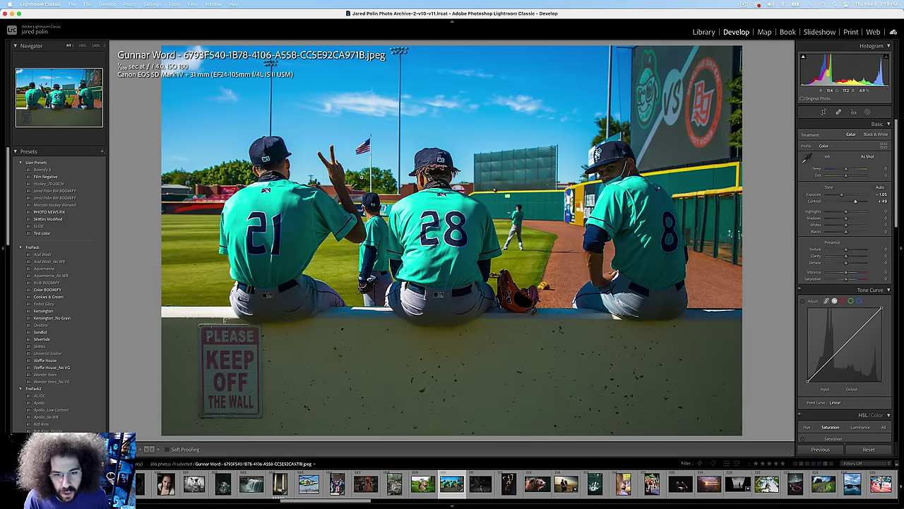
Step: View the night photo of the rabbit and the portrait of the model covered in mirrored shards
key("Right")
key("Right")
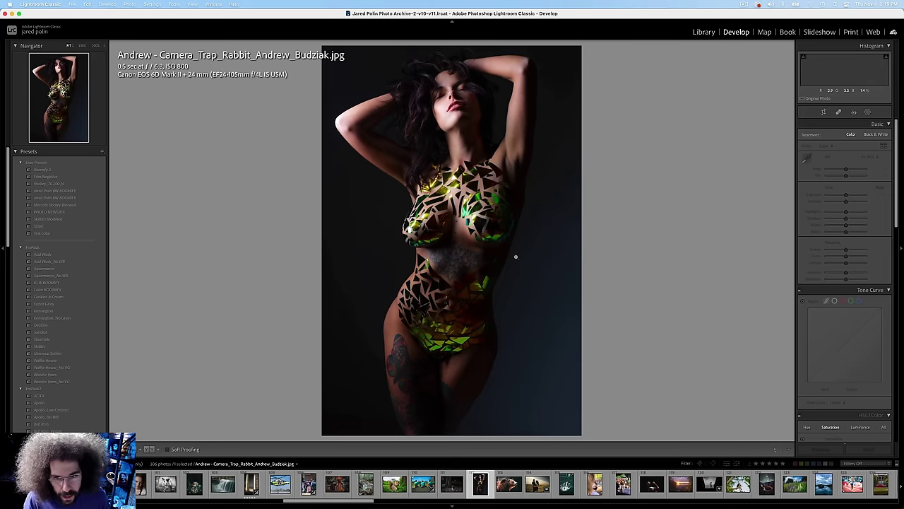
key("Left")
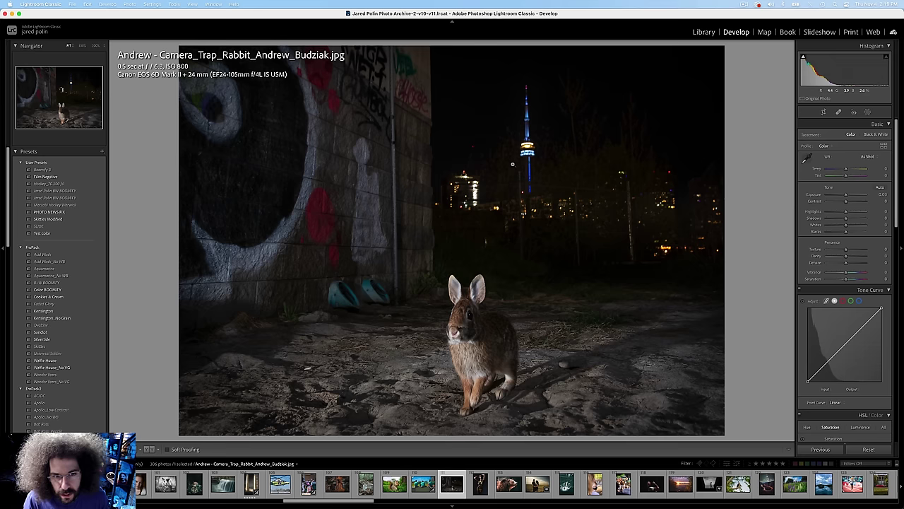
key("Right")
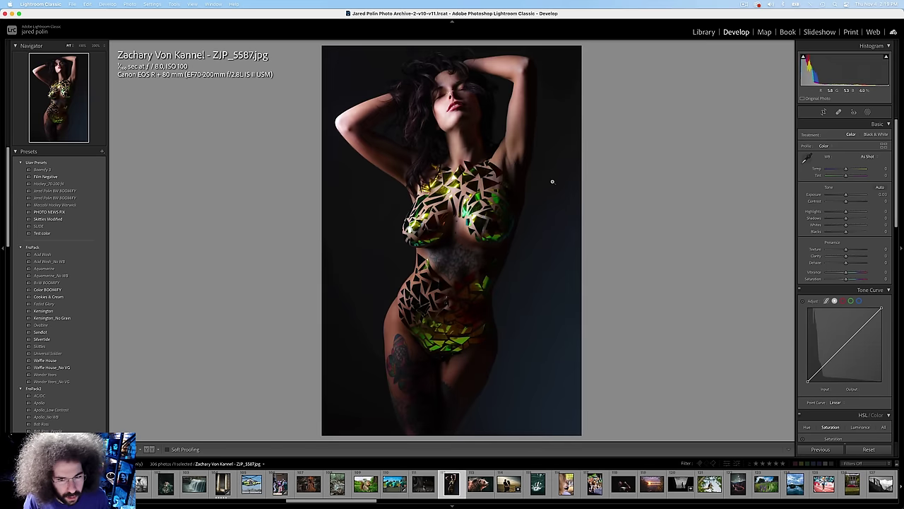
Step: Inspect the mirrored shards, tattoos and face of the model up close, then return to the full portrait
left_click(424, 187)
left_click_drag(410, 194, 457, 207)
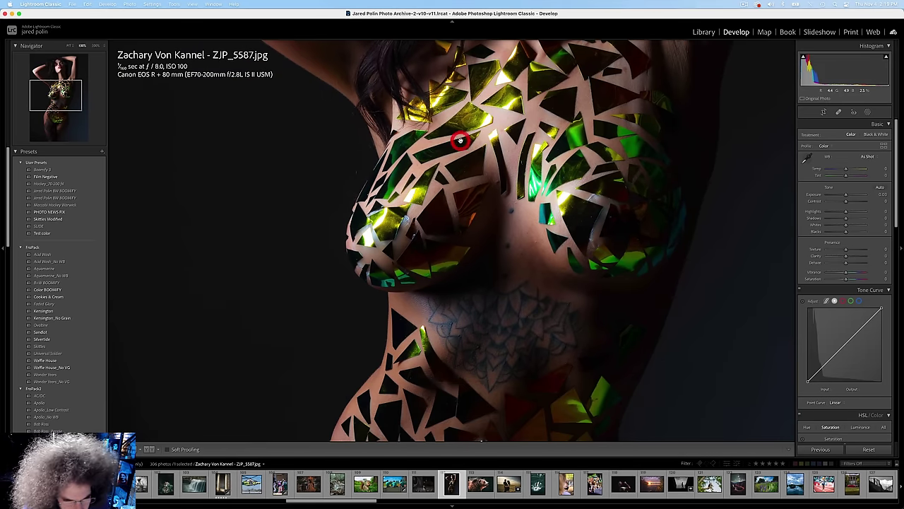
mouse_move(561, 209)
left_mouse_down()
mouse_move(440, 207)
mouse_move(464, 248)
mouse_move(512, 240)
left_mouse_up()
mouse_move(455, 177)
left_mouse_down()
mouse_move(428, 239)
mouse_move(438, 285)
mouse_move(448, 192)
mouse_move(438, 162)
mouse_move(457, 223)
mouse_move(460, 174)
left_mouse_up()
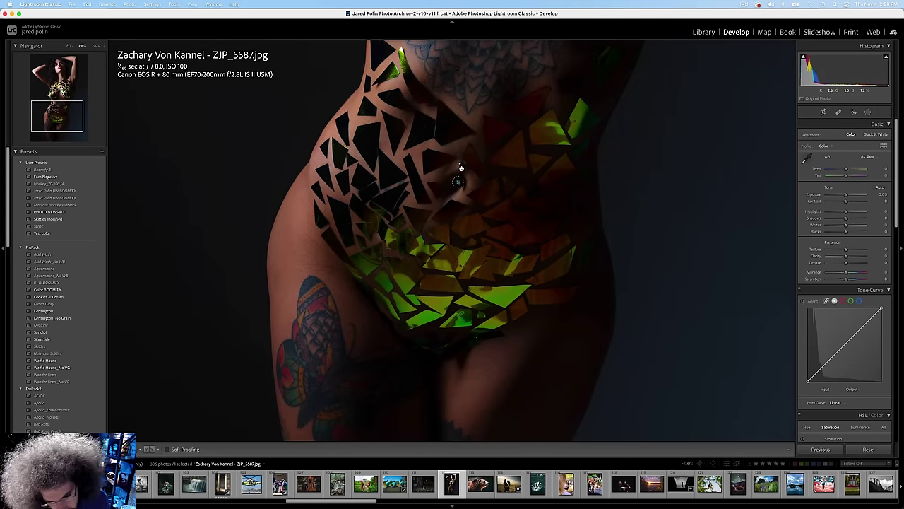
left_click(461, 164)
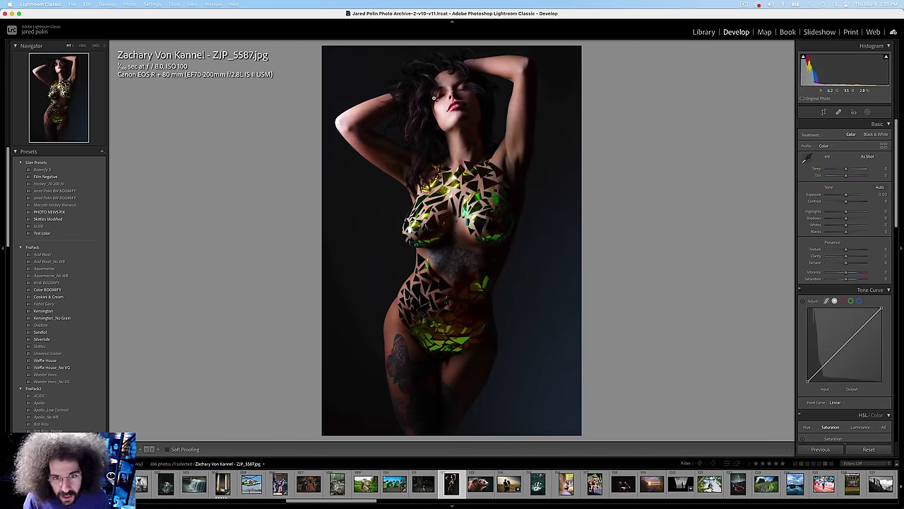
left_click(459, 84)
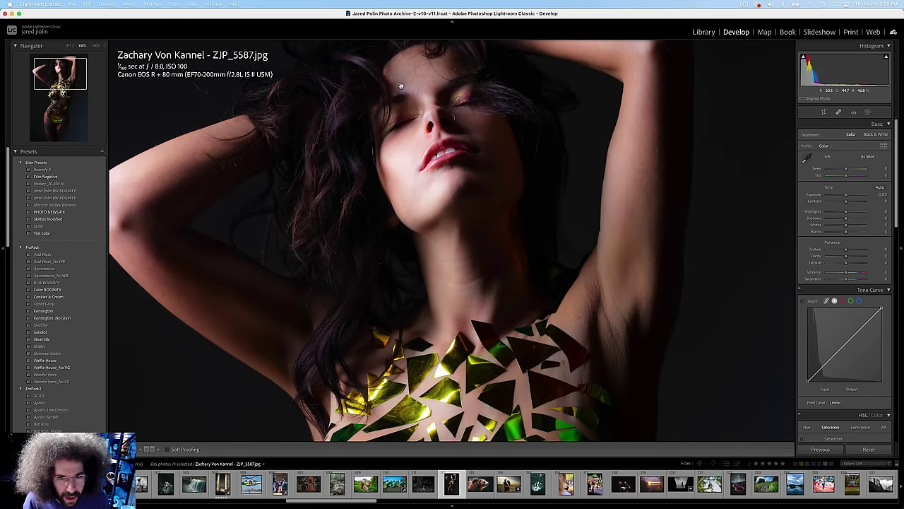
left_click(401, 87)
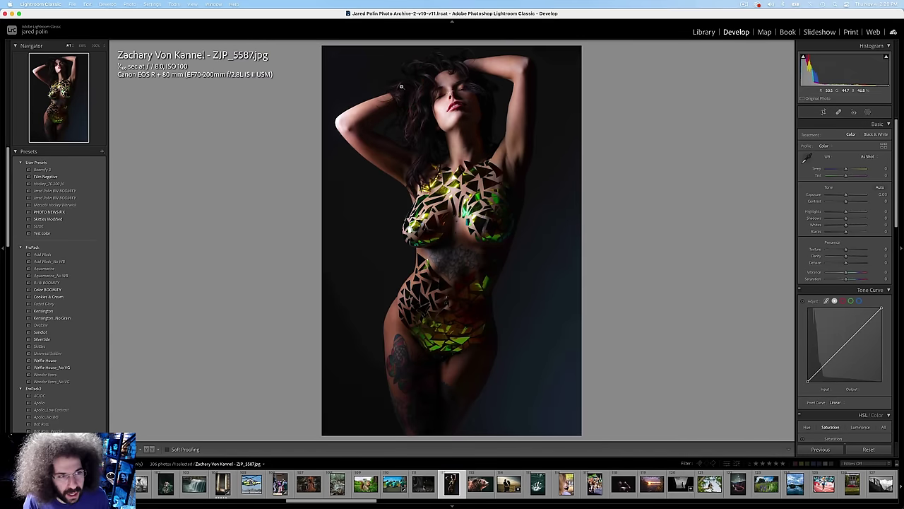
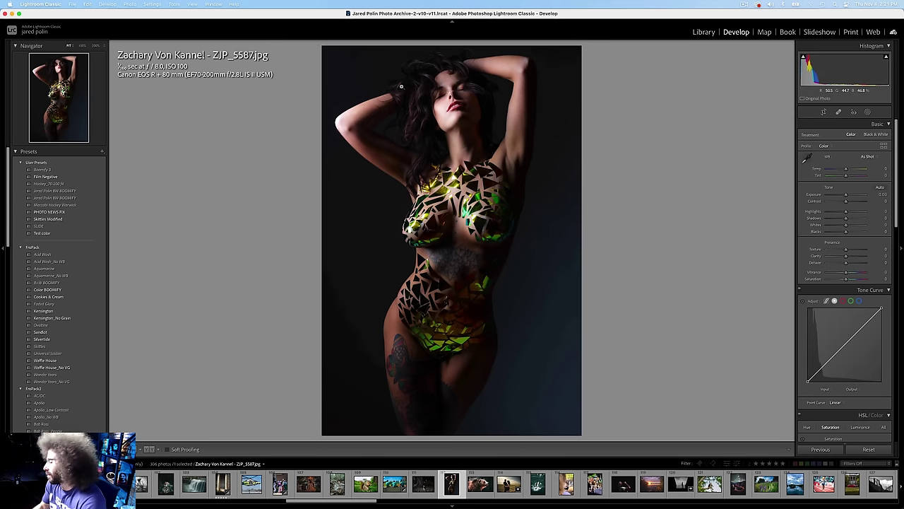
Step: View the brown bear profile, the couple embracing in the field and the jet ski photo
key("Right")
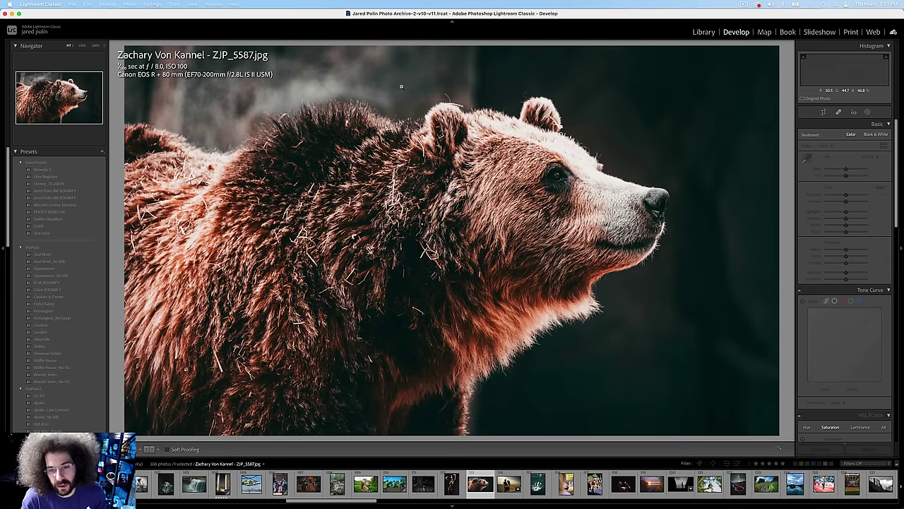
key("Right")
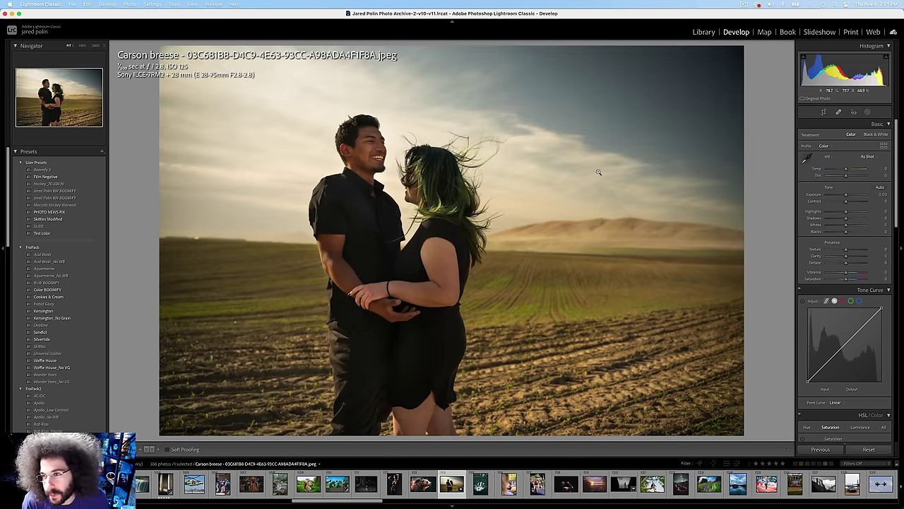
key("Right")
key("Right")
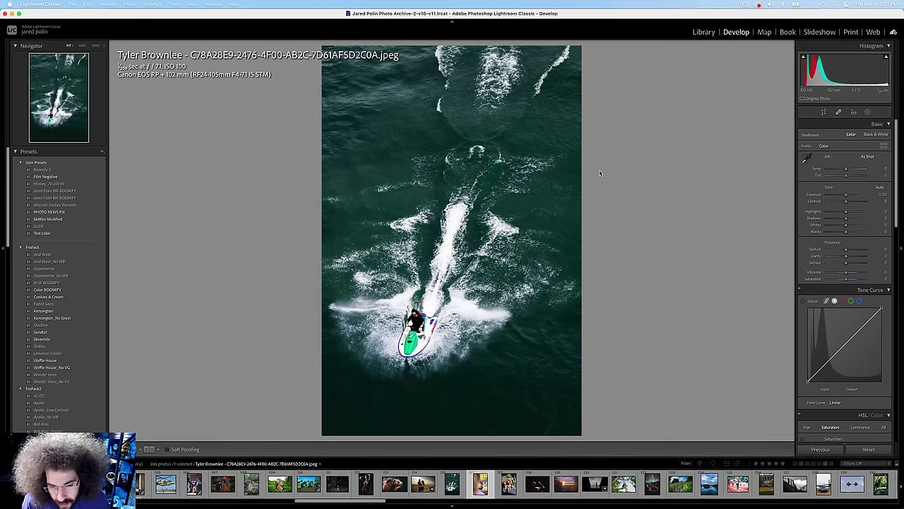
Step: View the protest photo of the masked girl making a peace sign, inspecting her face up close before returning to the full image
key("Right")
key("Right")
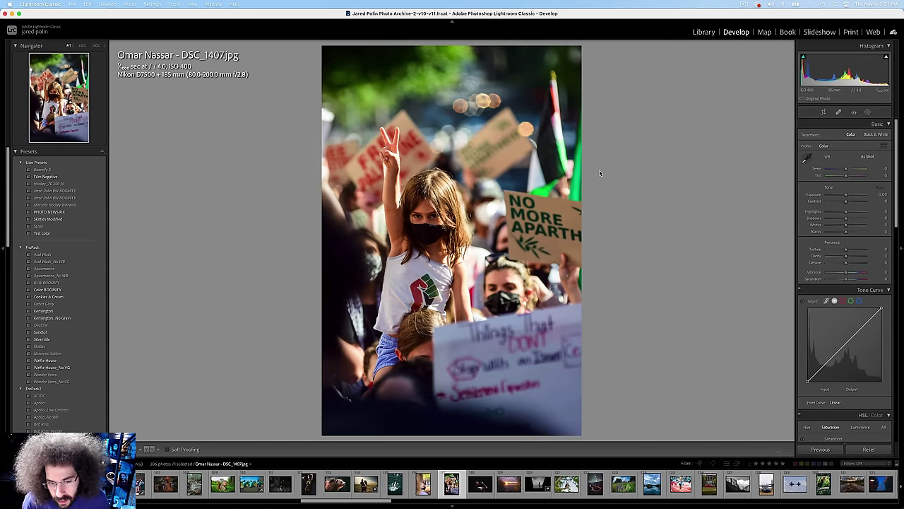
left_click(439, 201)
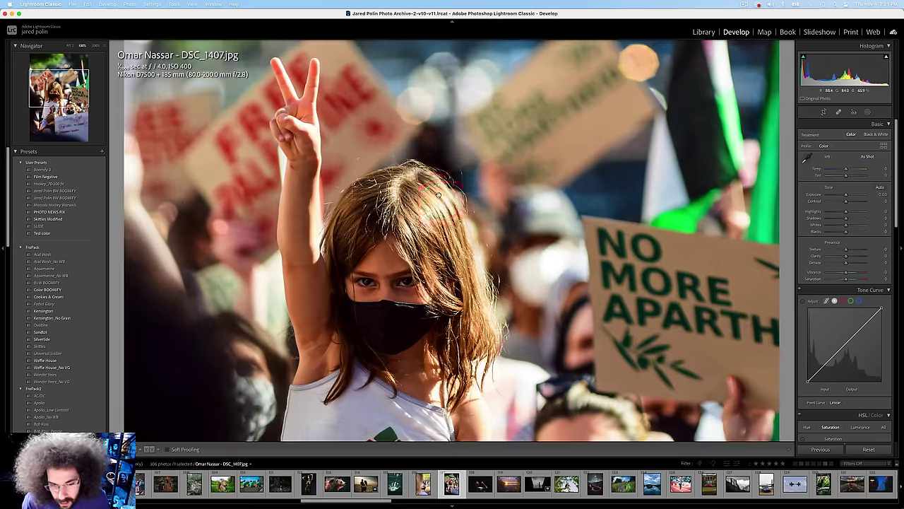
left_click(441, 194)
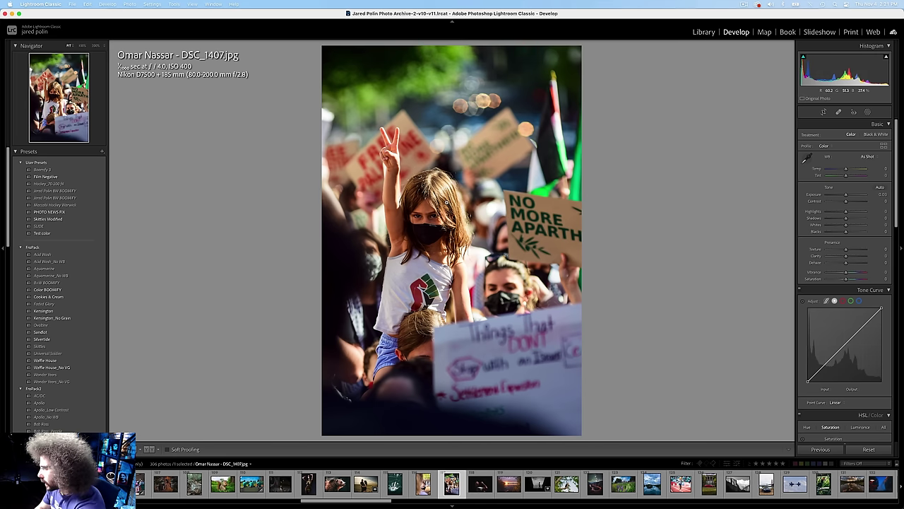
key("Right")
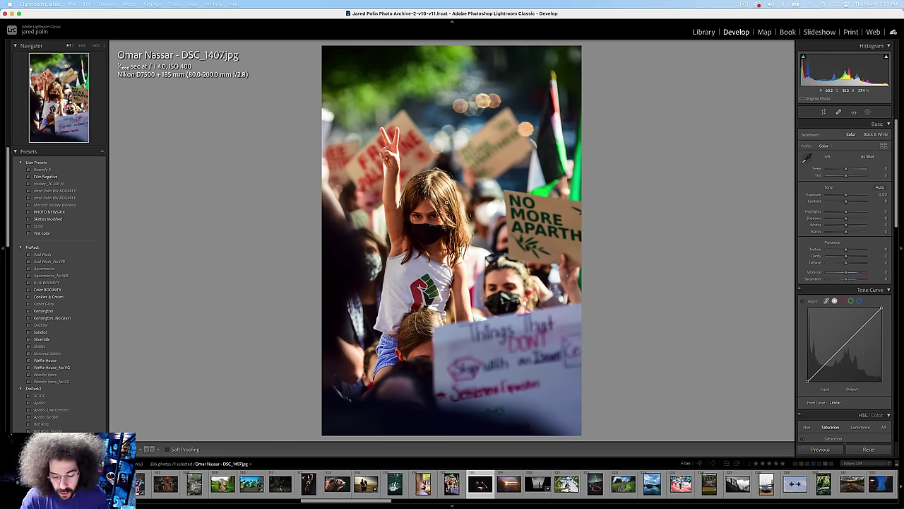
key("Left")
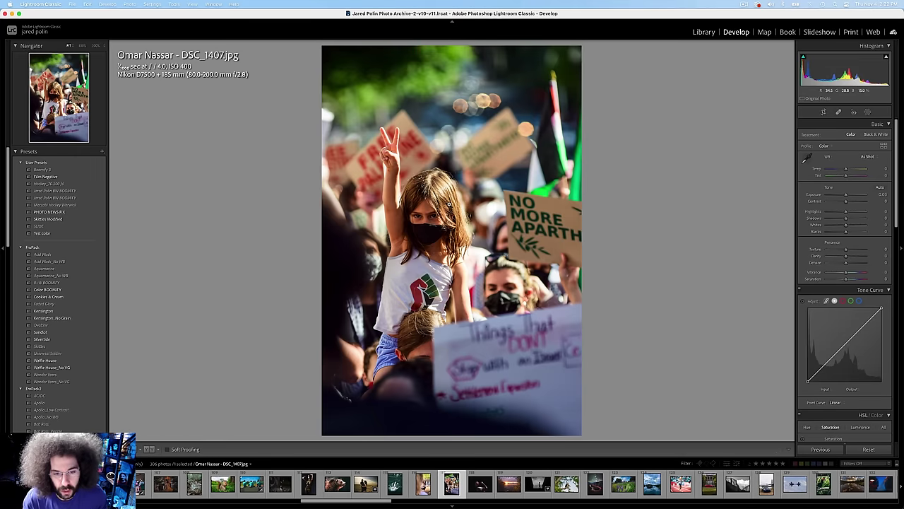
Step: View the black-and-white walking silhouette, the osprey on the branch and the Milky Way photo above the winding road
key("Right")
key("Right")
key("Right")
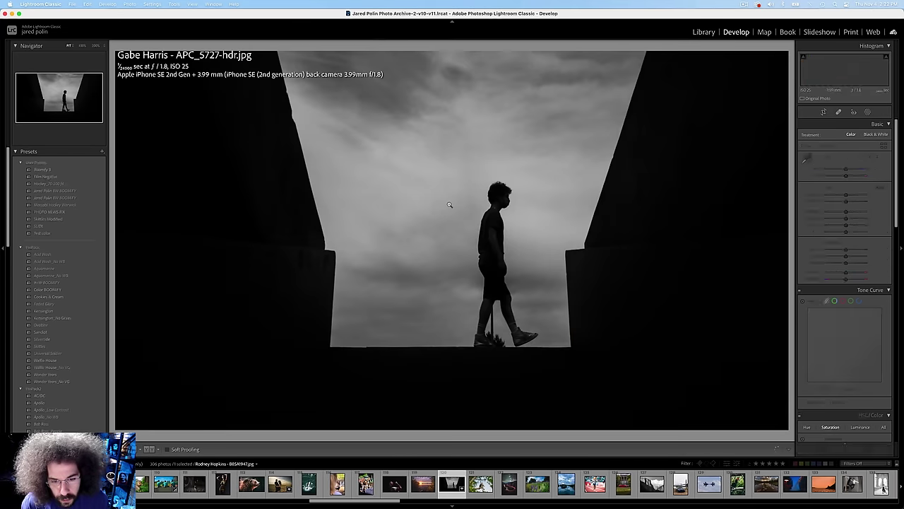
key("Right")
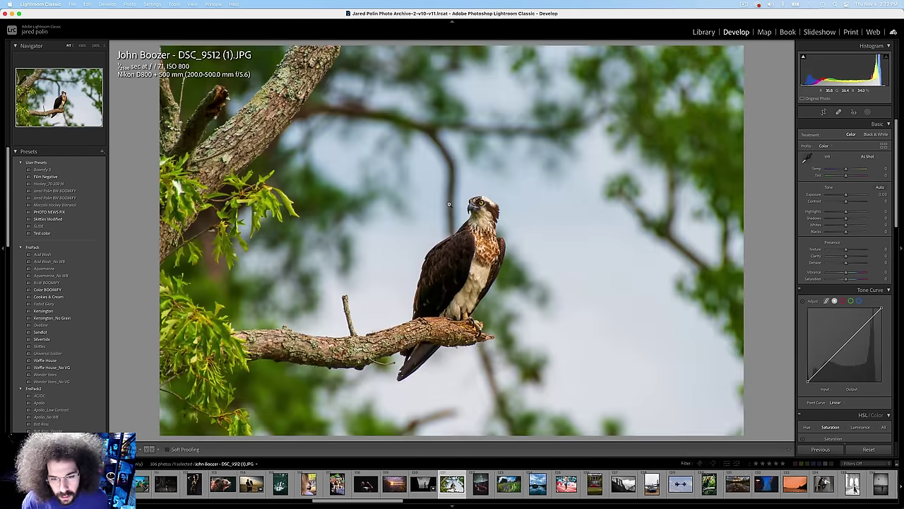
key("Right")
key("Right")
key("Left")
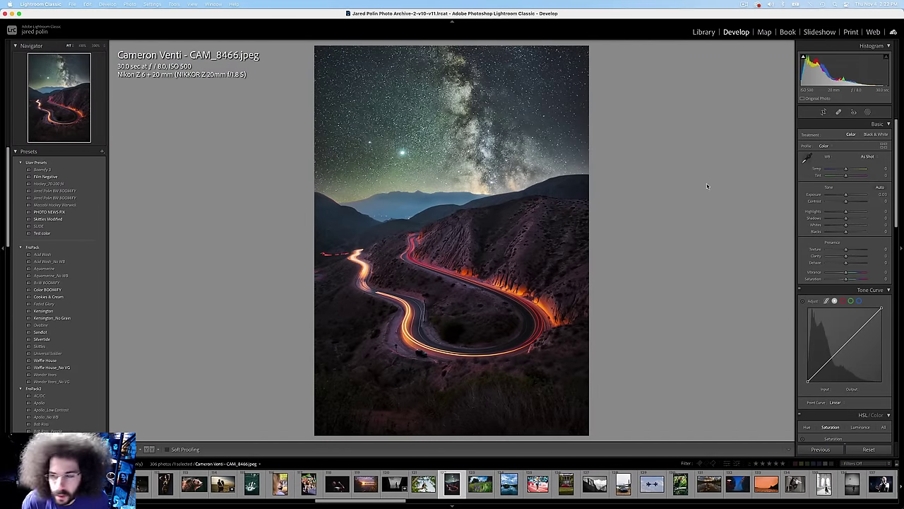
Step: Set Contrast to +44 and Dehaze to +20 on the Milky Way road photo and rate it five stars
left_click(855, 202)
left_click_drag(854, 203, 852, 201)
left_click(847, 259)
key("5")
Step: Return to the Milky Way photo from the next image and inspect the stars in its sky up close
key("Right")
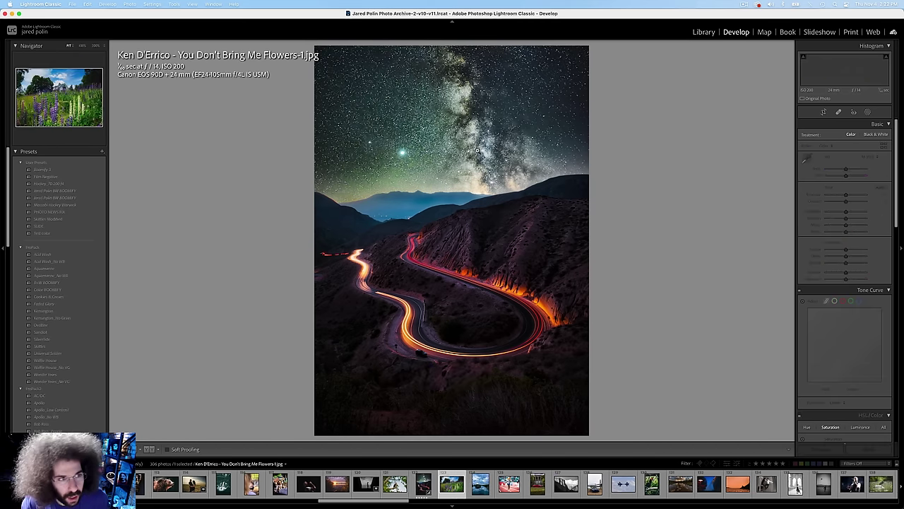
key("Left")
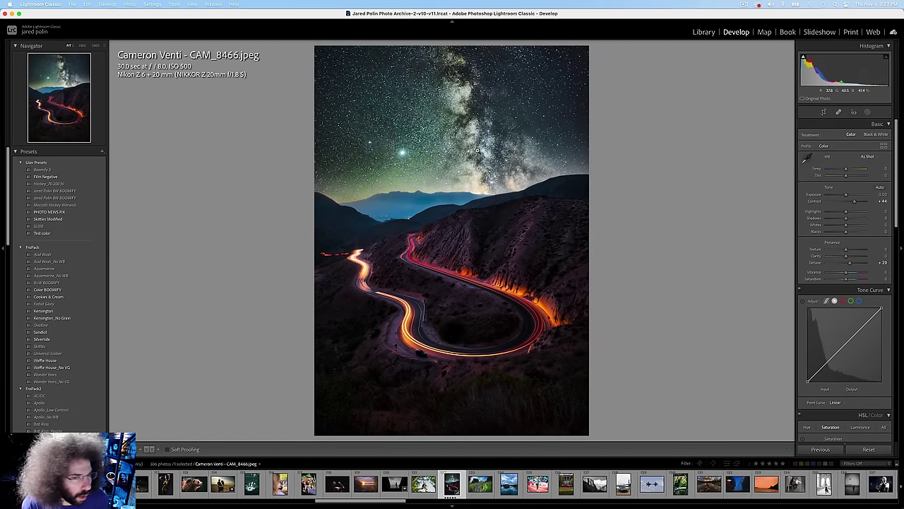
left_click(407, 118)
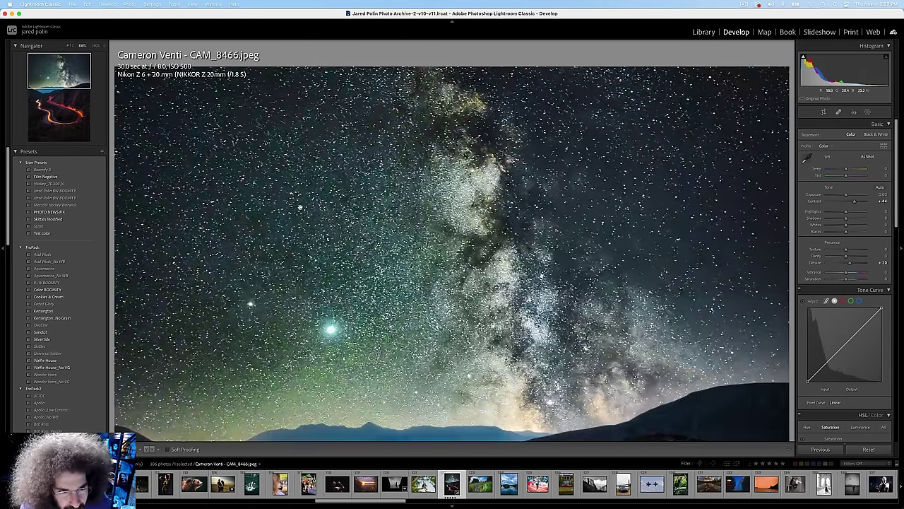
Step: Lower the exposure of the purple lupine field photo to about -0.50 and raise its contrast to about +41
left_click_drag(374, 208, 373, 84)
left_click(462, 161)
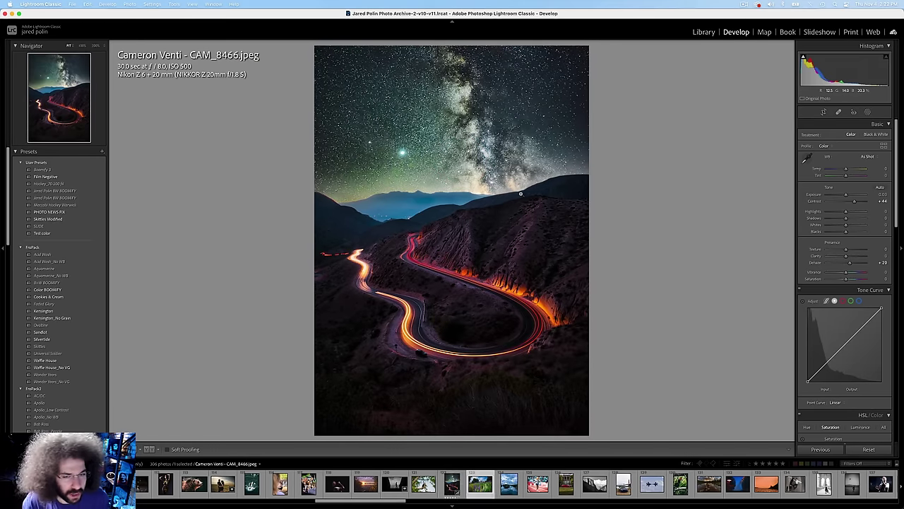
key("Right")
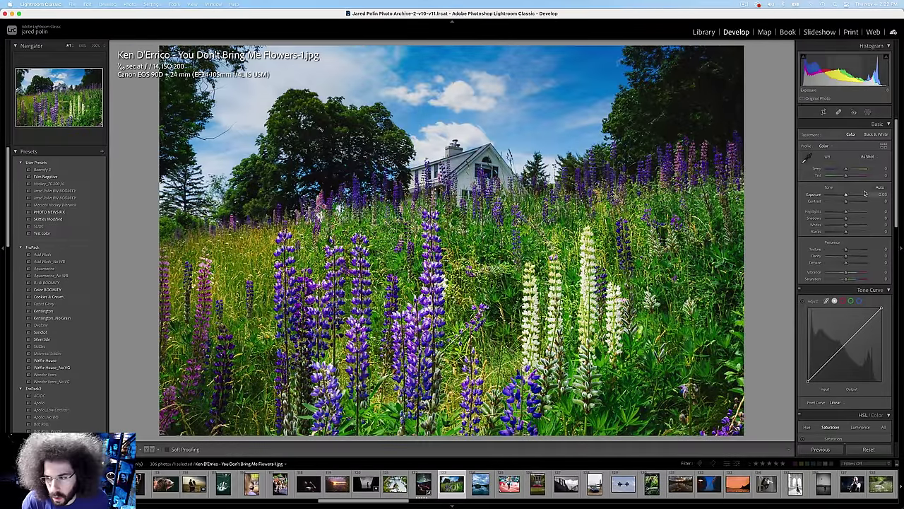
left_click_drag(845, 193, 853, 203)
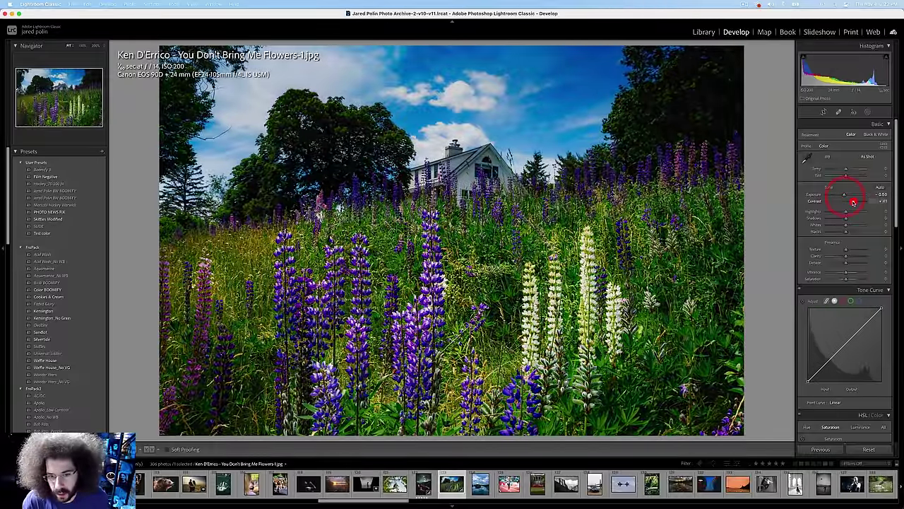
Step: Browse ahead to the black-and-white photo of the cliff and clouds and inspect its detail up close
key("Right")
key("Right")
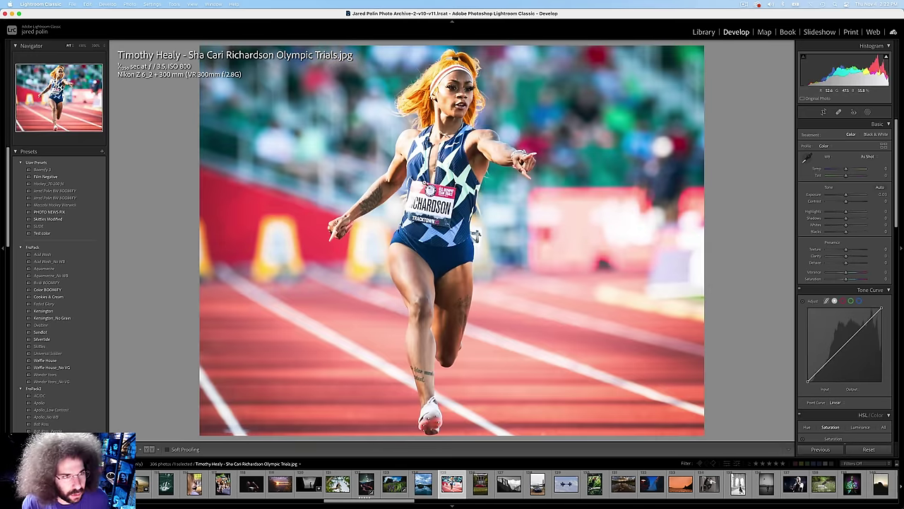
key("Right")
key("Right")
key("Right")
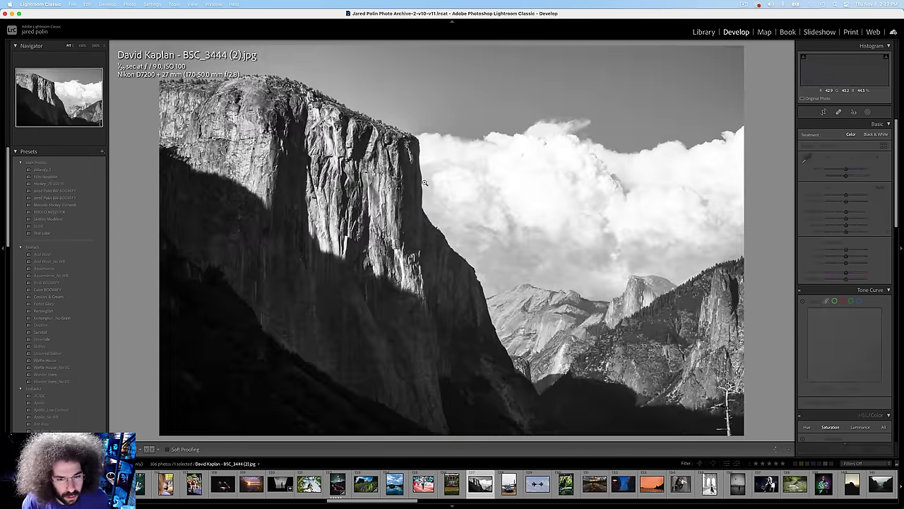
key("Left")
left_click(366, 180)
left_click(390, 158)
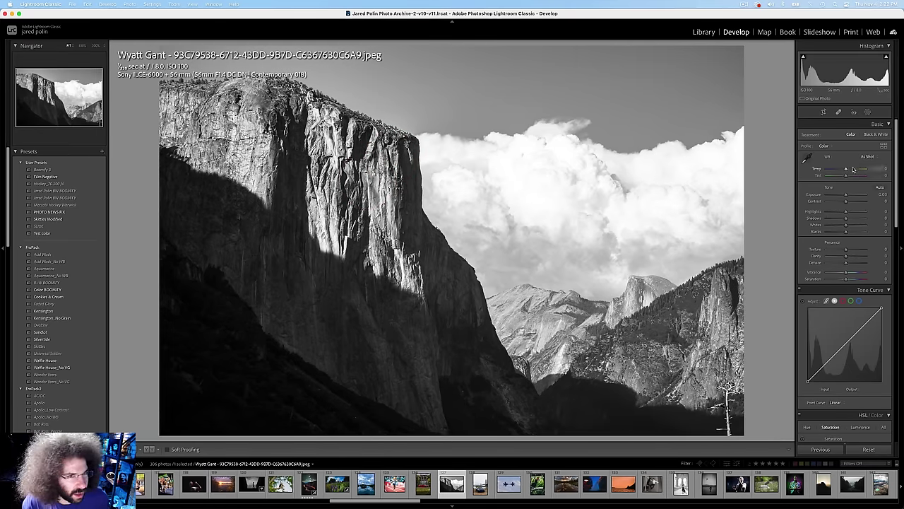
Step: Set the black-and-white cliff photo's exposure to -0.95, contrast +27, highlights -14, shadows +20, texture +25 and clarity +39
left_click_drag(845, 194, 843, 194)
left_click(854, 201)
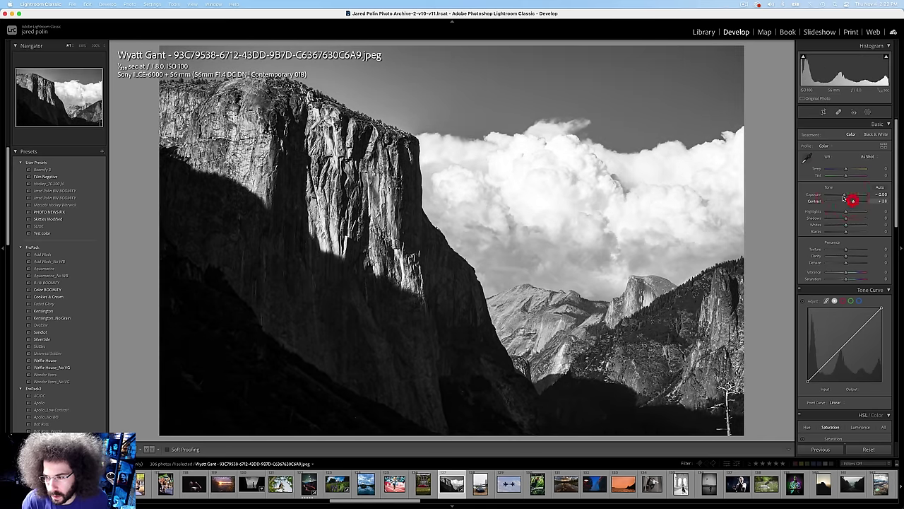
mouse_move(845, 194)
left_mouse_down()
mouse_move(851, 218)
mouse_move(844, 210)
left_mouse_up()
left_click_drag(849, 250, 856, 257)
Step: Compare the cliff photo with its original and refine it to exposure -1.20, shadows +43 and dehaze +28
key("backslash")
key("backslash")
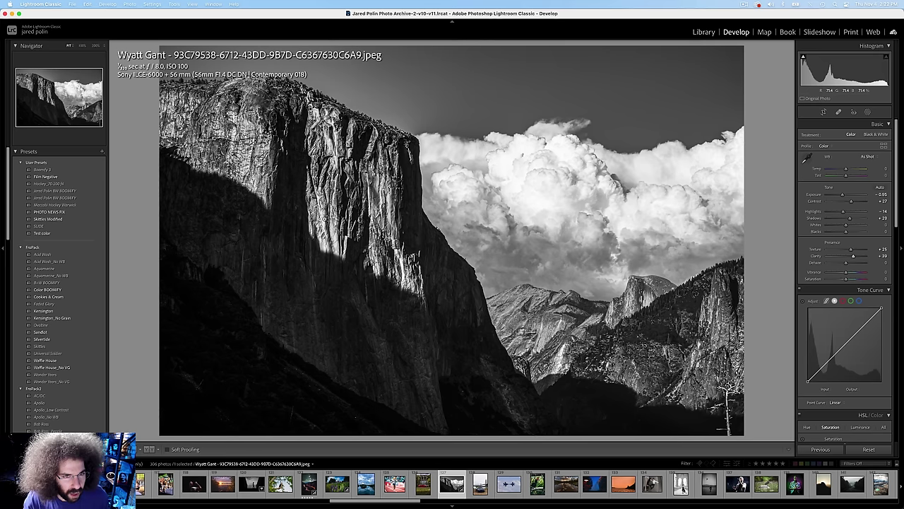
left_click_drag(842, 195, 857, 219)
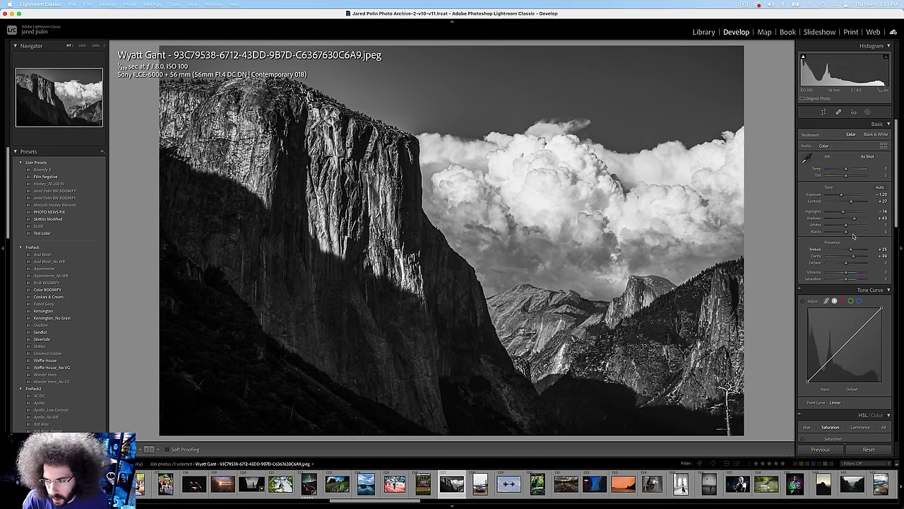
left_click(852, 258)
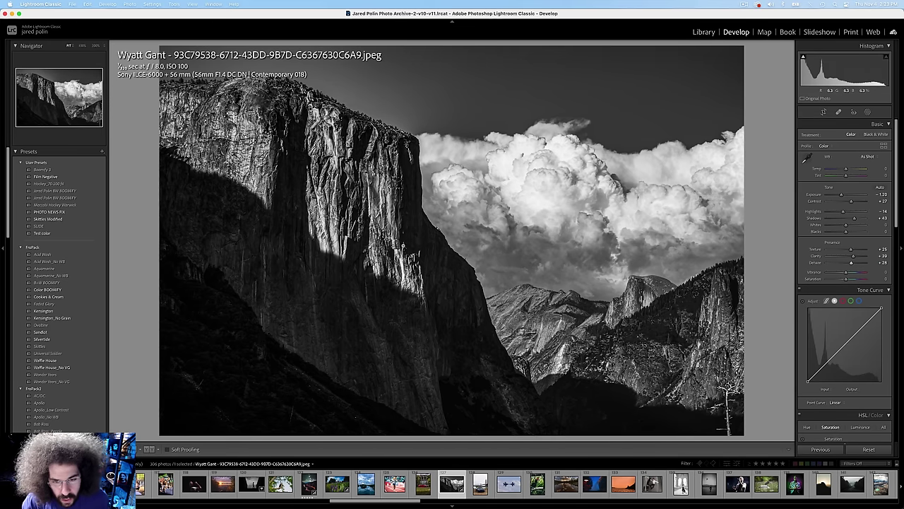
Step: Inspect the photo of the two U.S. Navy jets up close and raise its contrast
key("Right")
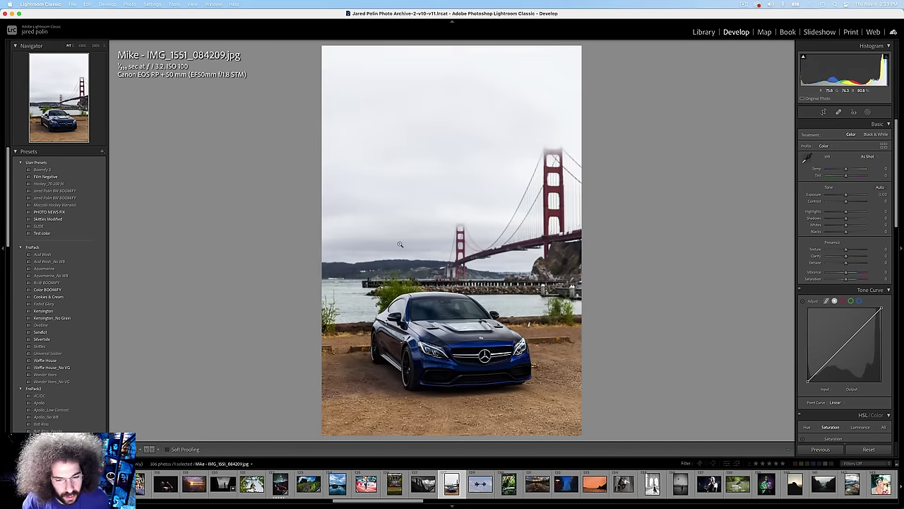
key("Right")
left_click(479, 242)
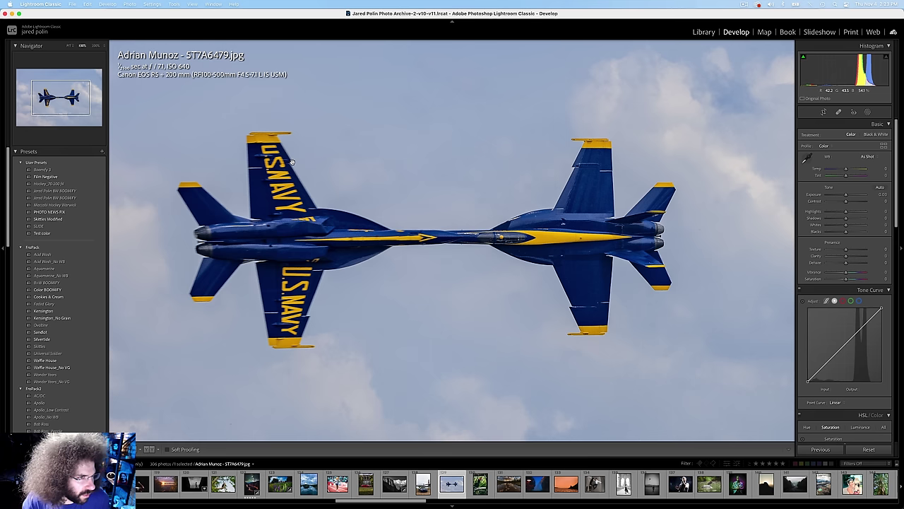
left_click(486, 194)
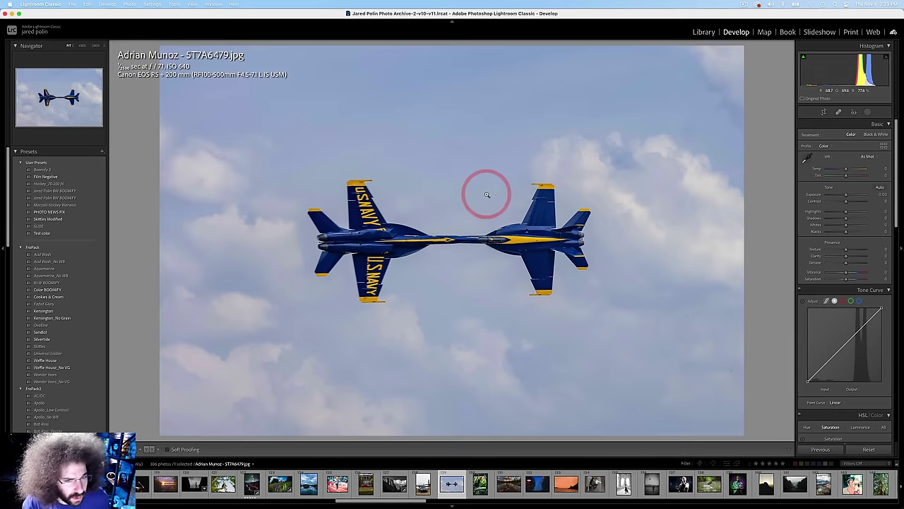
left_click_drag(812, 200, 859, 204)
Step: Raise the contrast of the orange sunset photo with the fisherman silhouette and rate it five stars
key("Right")
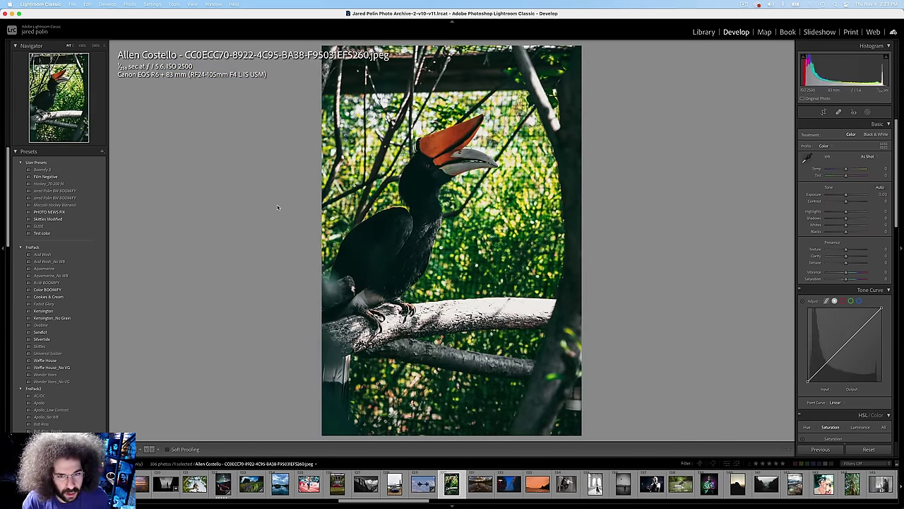
key("Left")
key("Right")
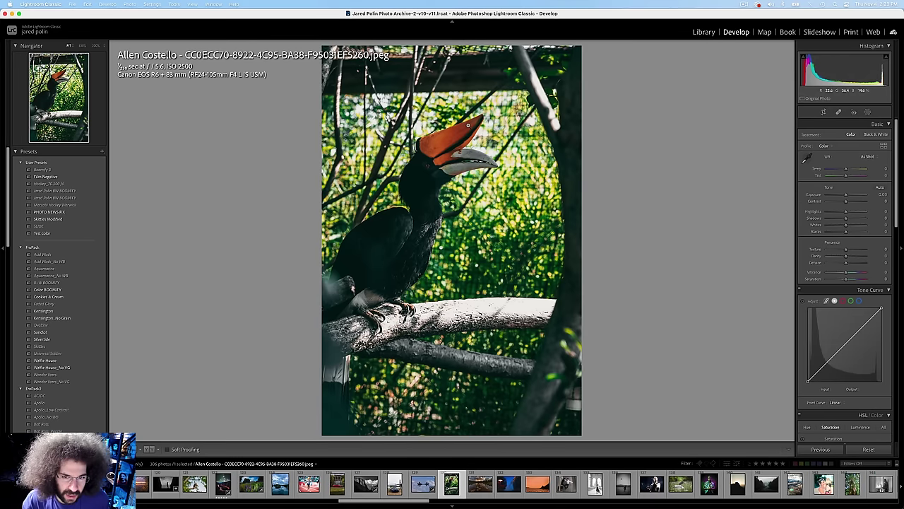
key("Right")
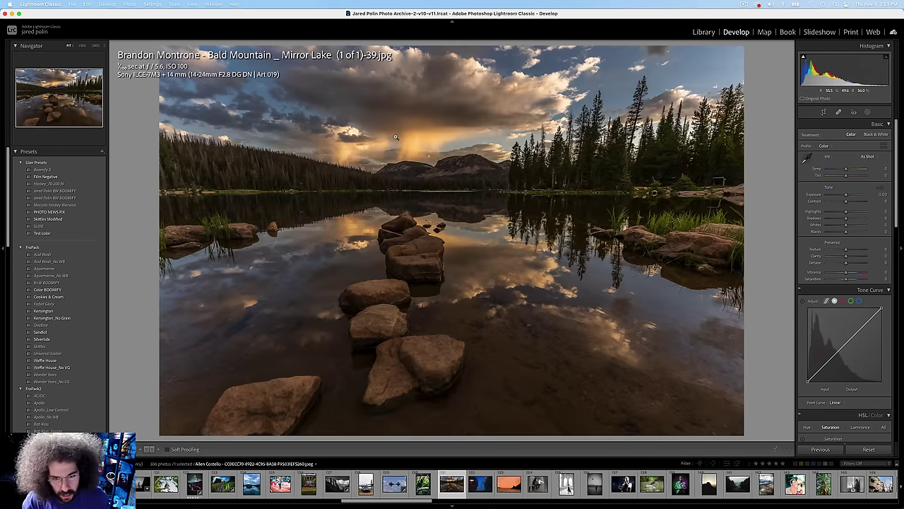
key("Right")
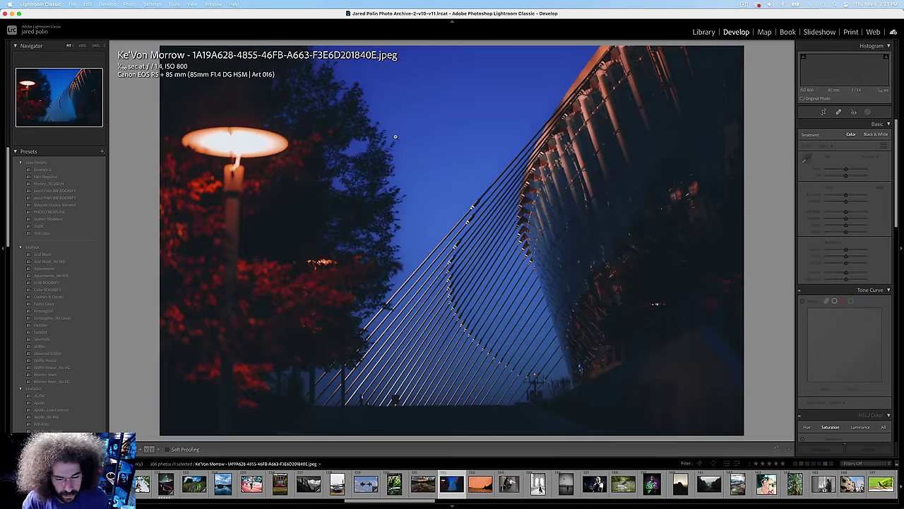
key("Right")
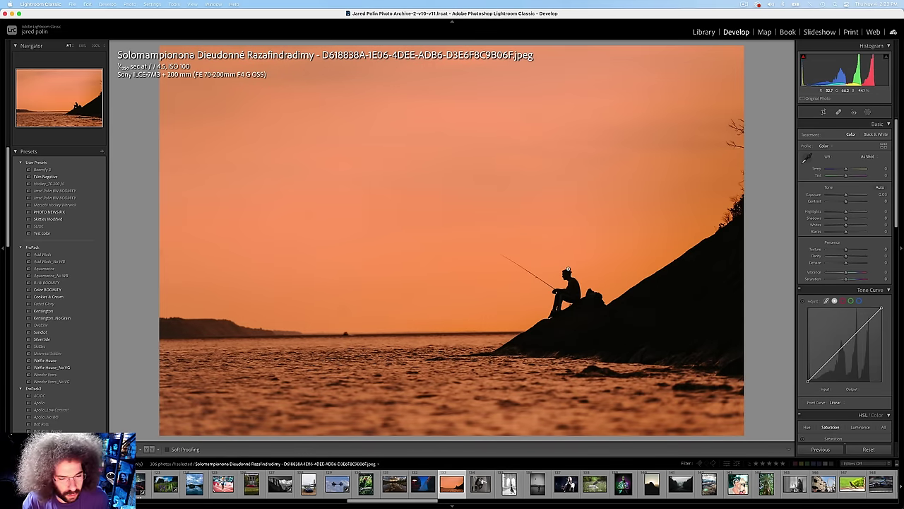
left_click_drag(845, 200, 857, 202)
key("5")
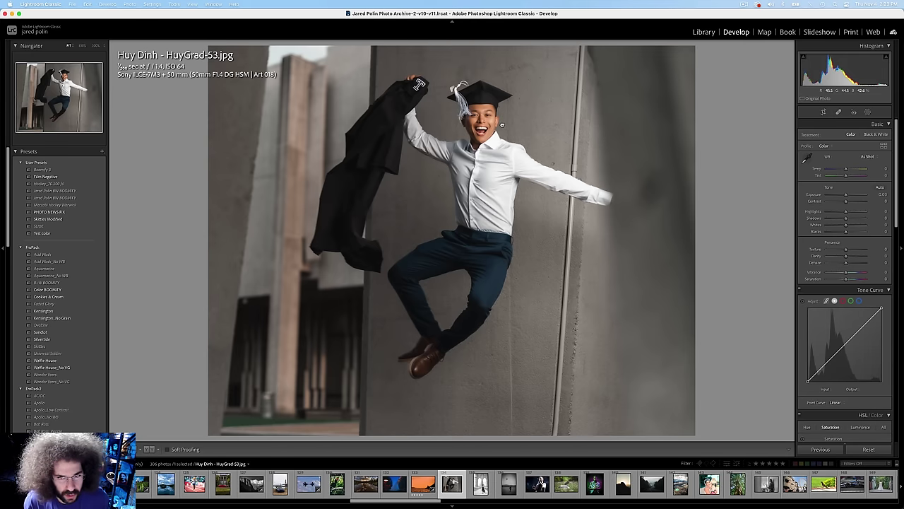
Step: Examine the jumping graduate photo up close and review the following photos through the singer and the colour-lit portrait
left_click(502, 125)
left_click(612, 200)
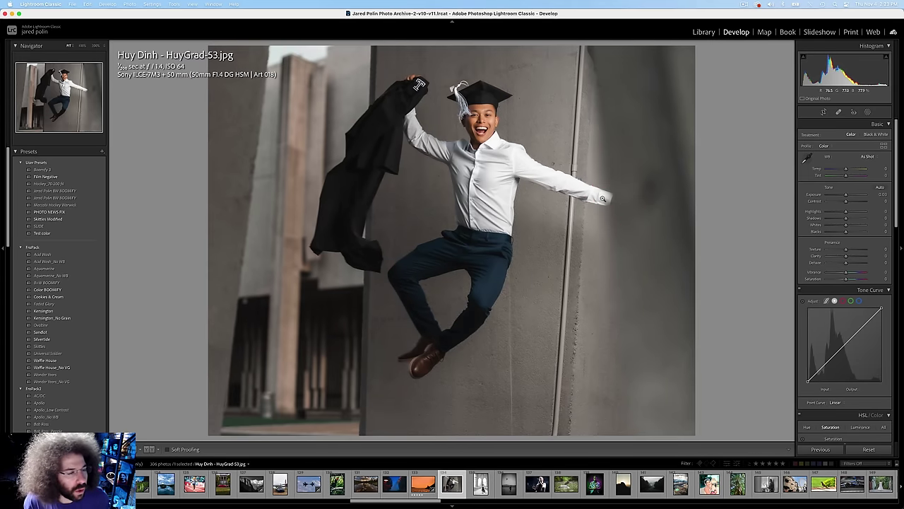
key("Right")
key("Right")
key("Right")
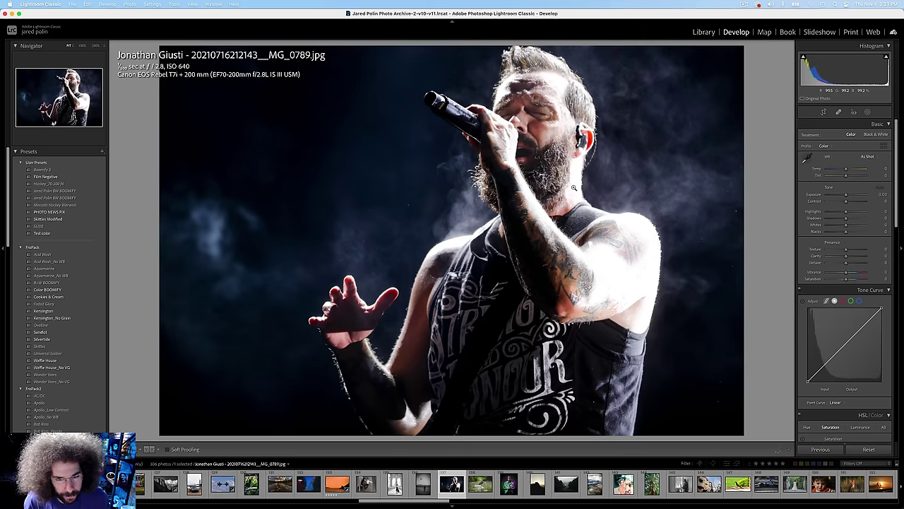
key("Right")
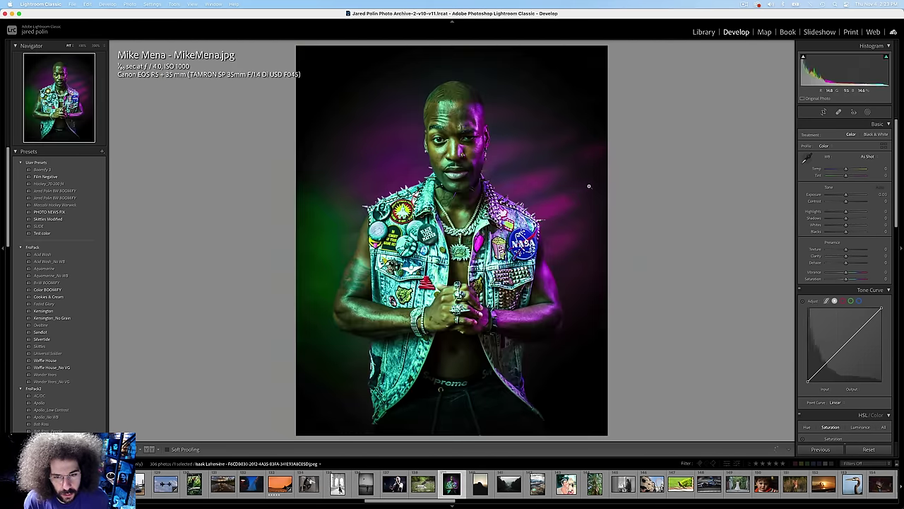
Step: Set the loon photo's exposure to -0.55, contrast +52, texture +29, clarity +23 and dehaze +20, and compare it with the original
key("Left")
left_click_drag(845, 195, 856, 201)
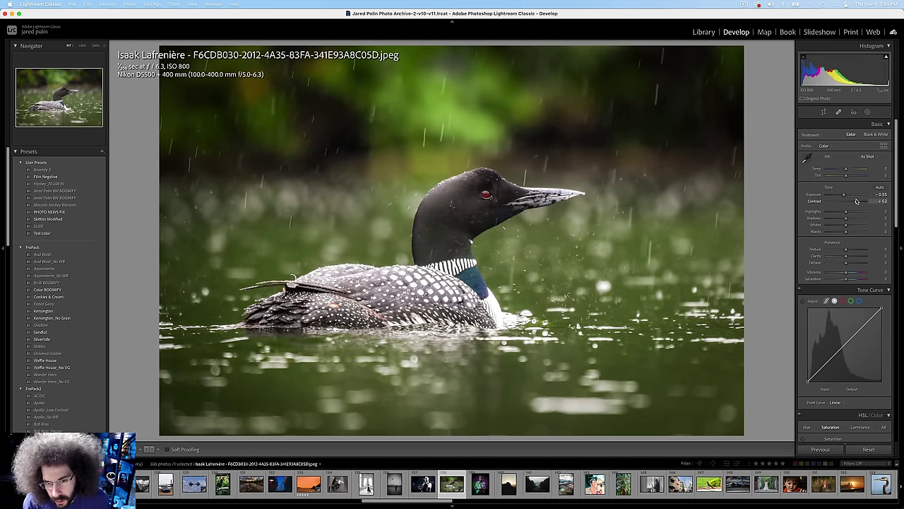
left_click_drag(846, 250, 850, 262)
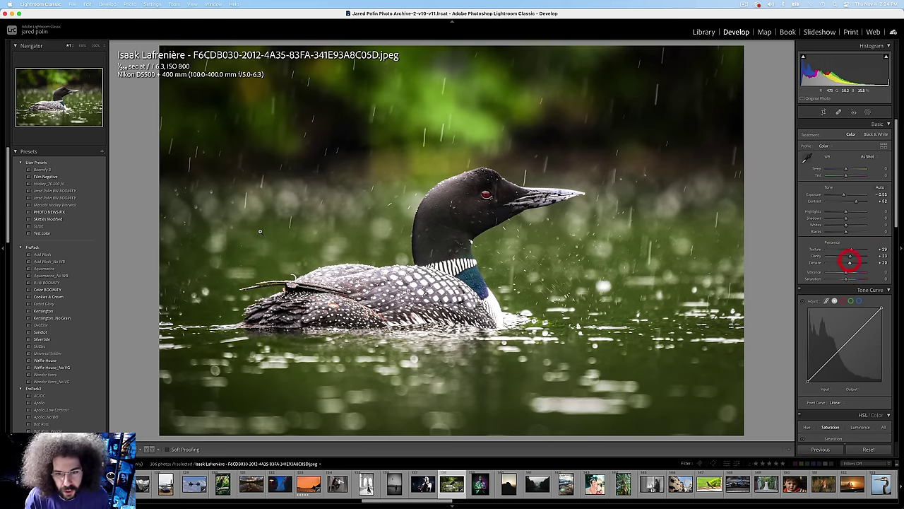
key("backslash")
key("backslash")
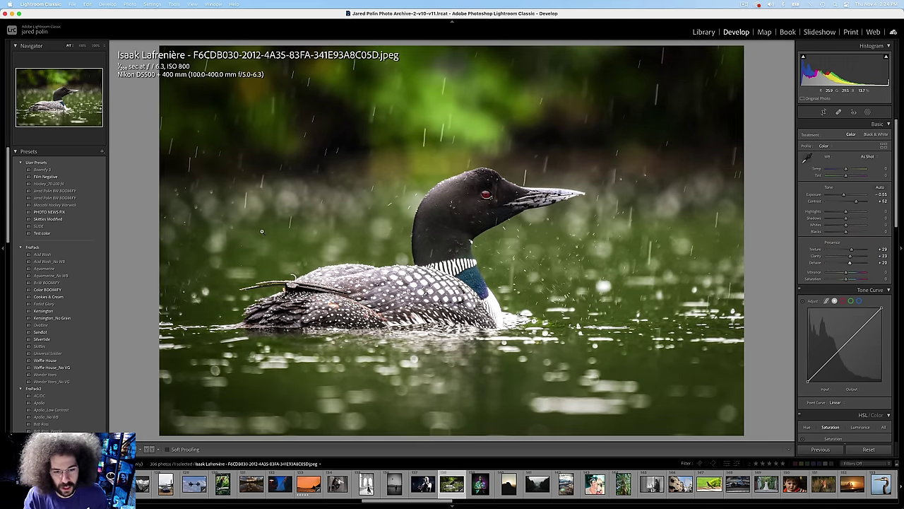
key("backslash")
key("backslash")
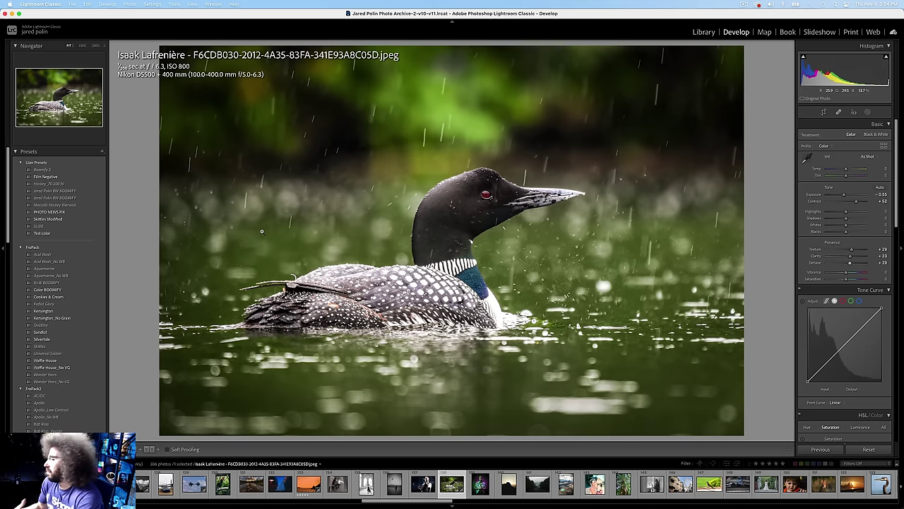
Step: Review the photos following the loon one by one, from the colour-lit portrait through to the heron
key("Right")
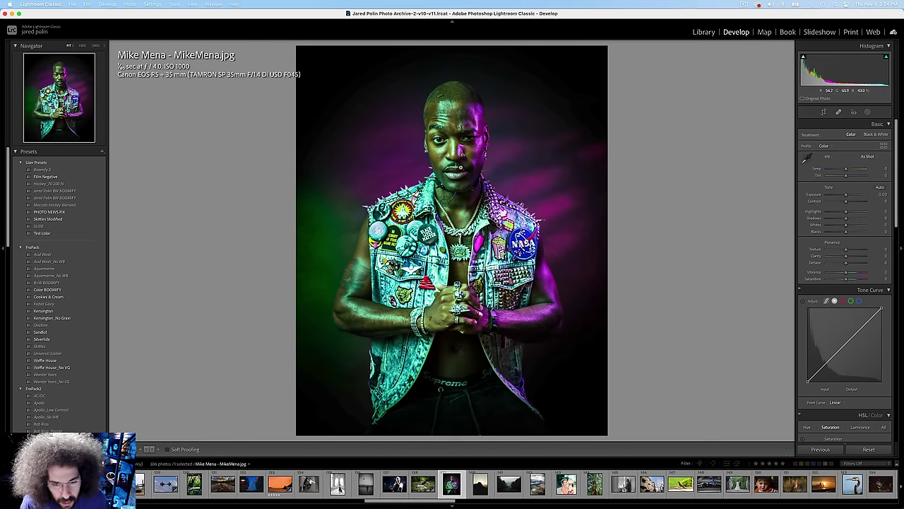
key("Right")
key("Right")
key("Right")
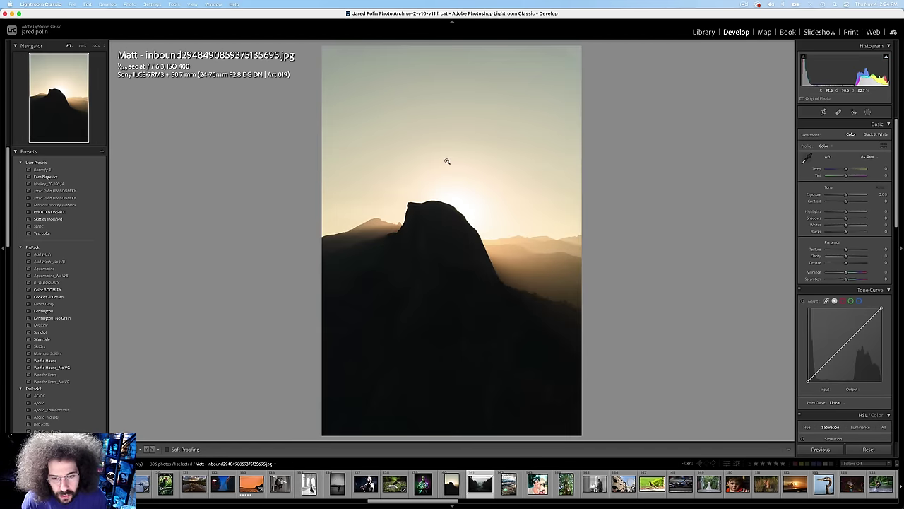
key("Right")
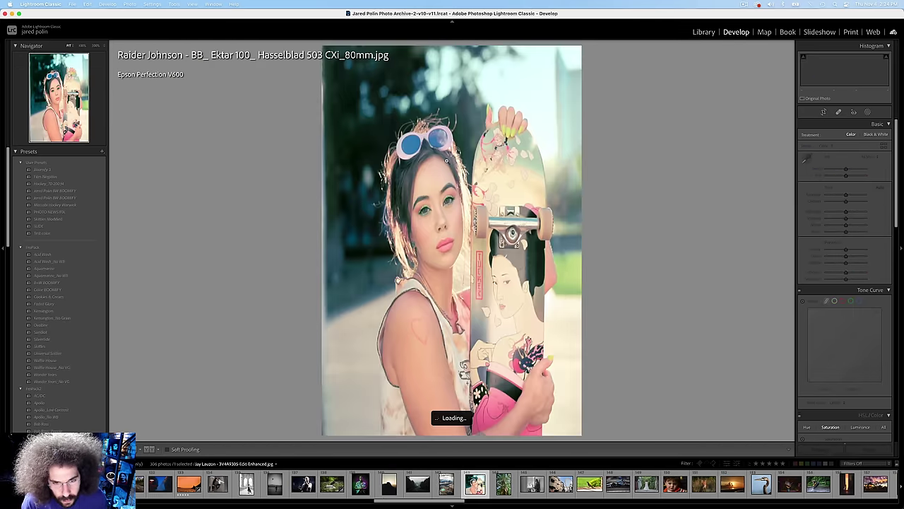
key("Right")
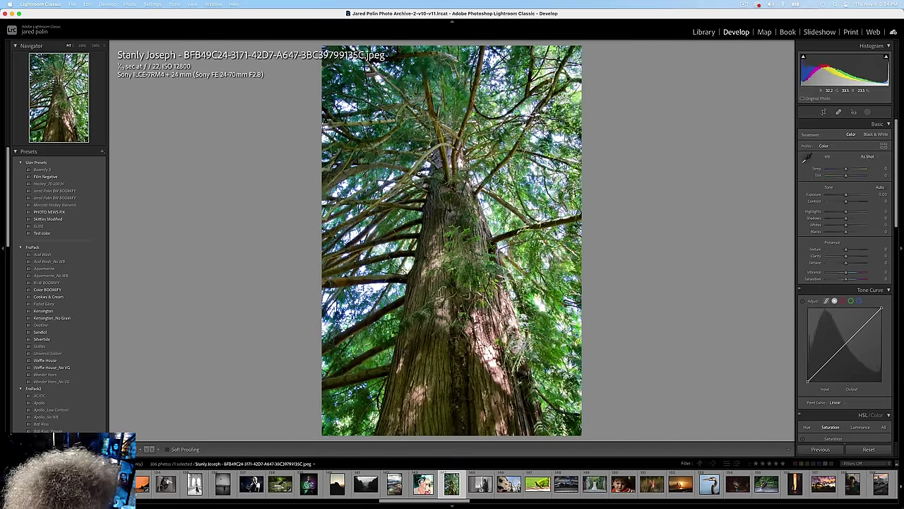
key("Right")
key("Right")
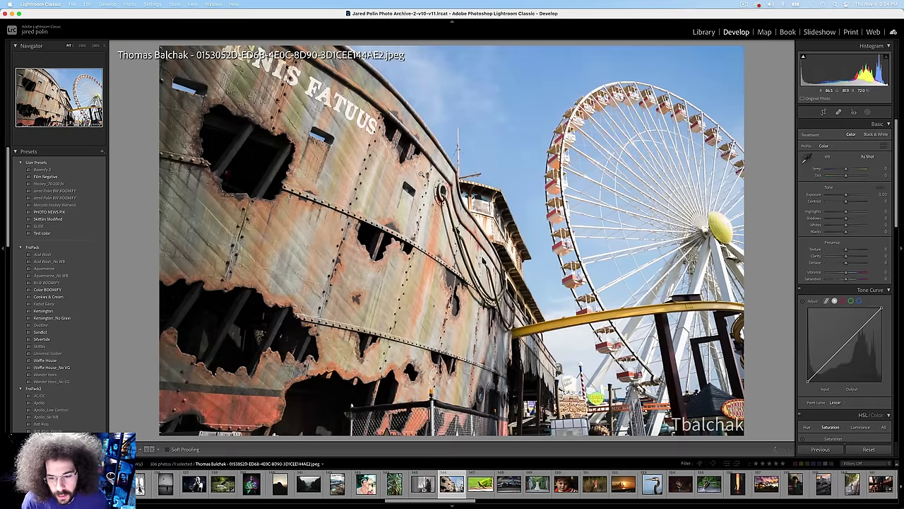
key("Right")
key("Right")
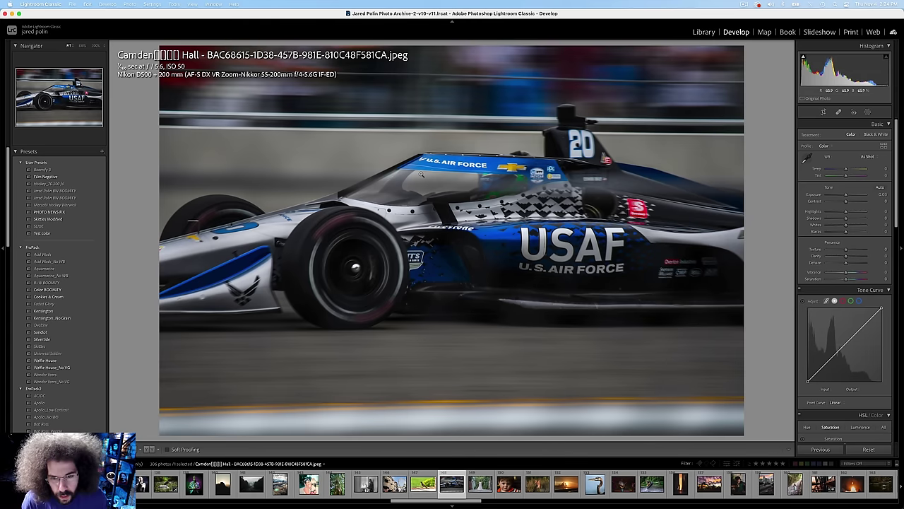
key("Right")
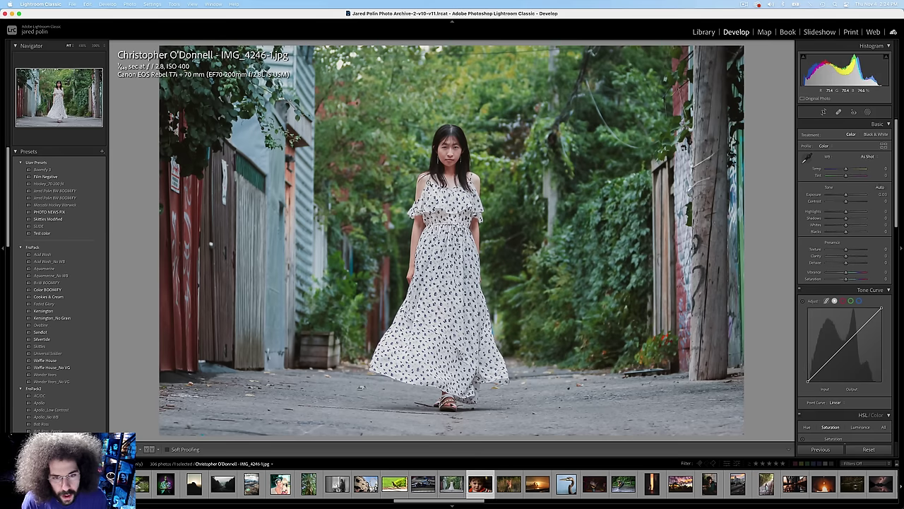
key("Right")
key("Right")
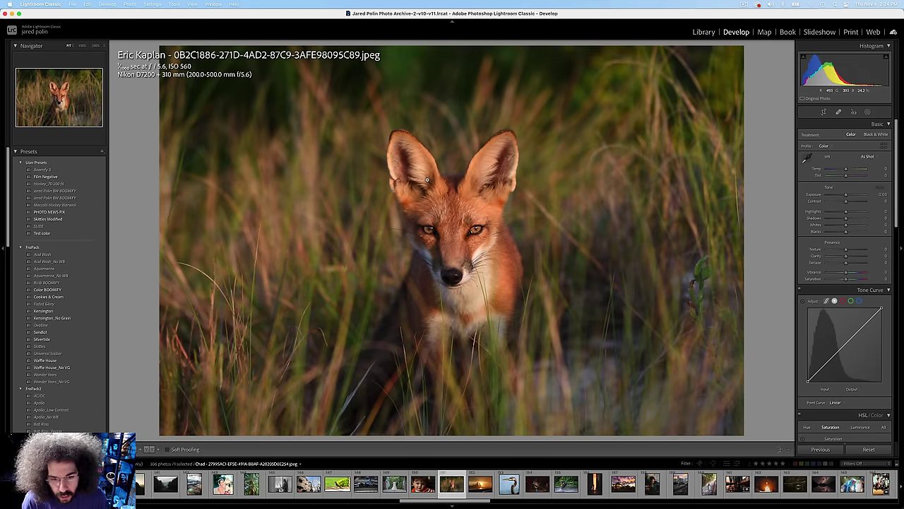
key("Right")
key("Right")
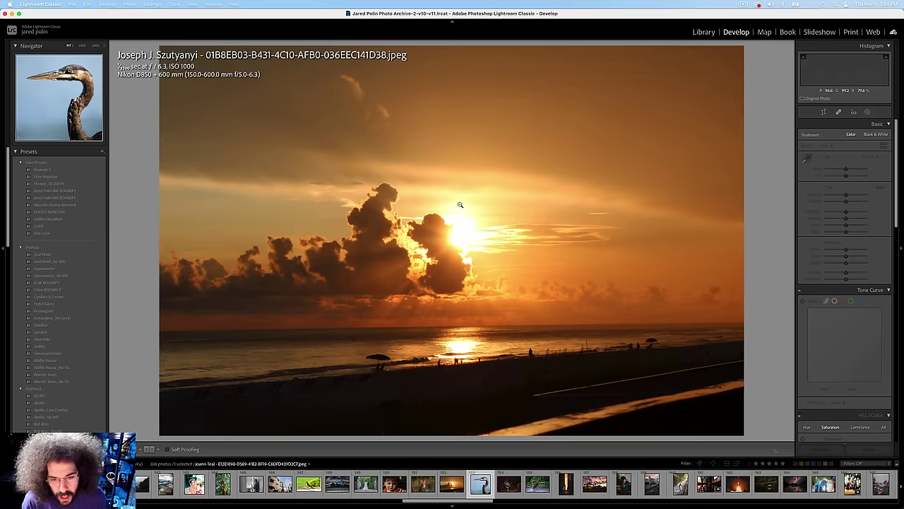
Step: Return to the fox photo, set its exposure to -0.20 and contrast to +96, and compare it with the original
key("Left")
key("Left")
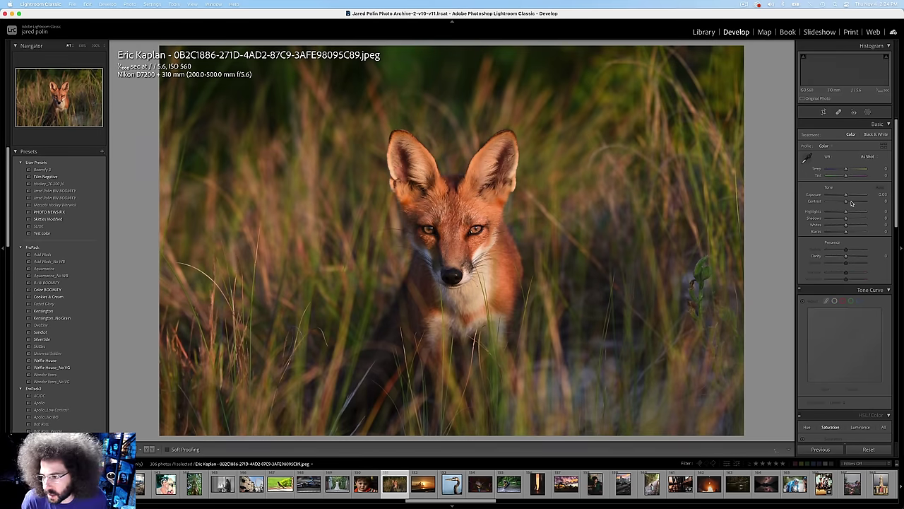
left_click_drag(851, 202, 865, 202)
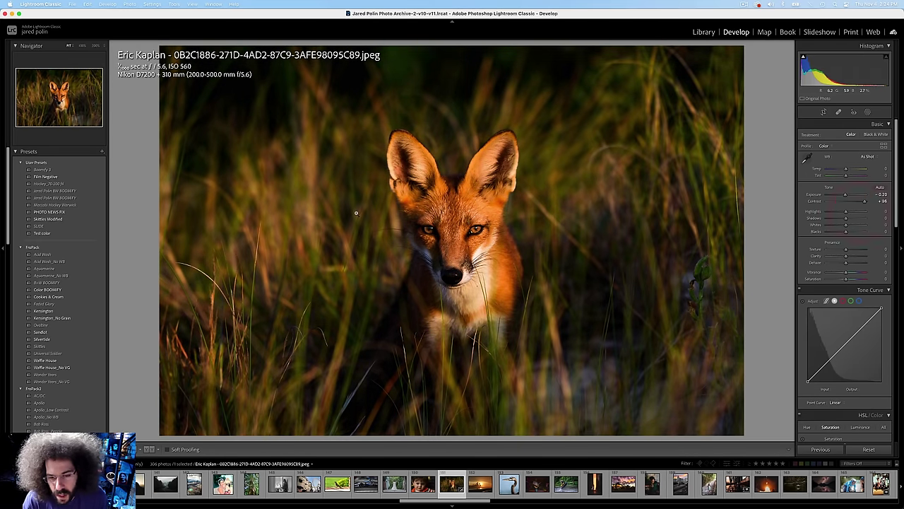
key("backslash")
key("backslash")
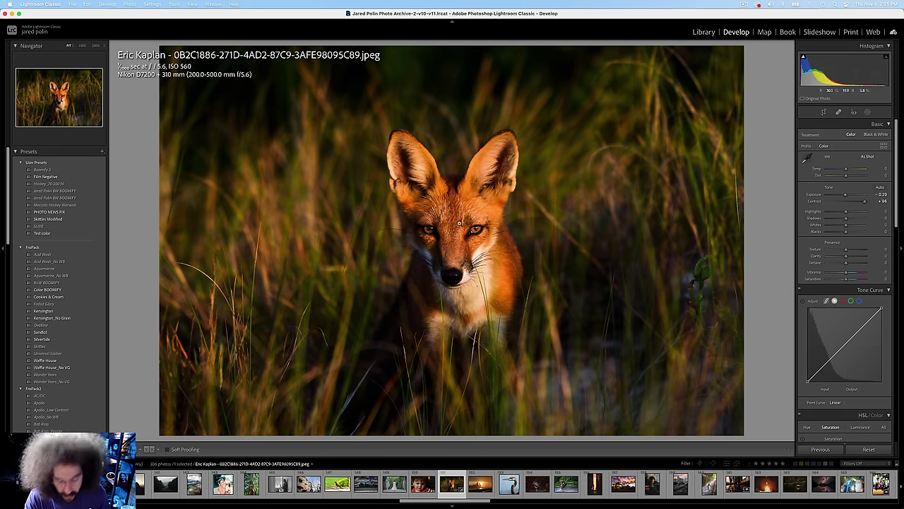
key("i")
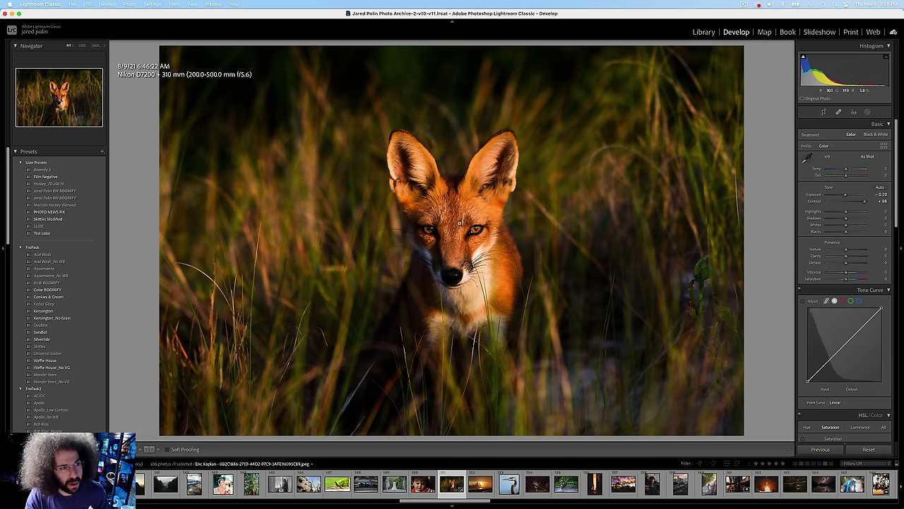
key("i")
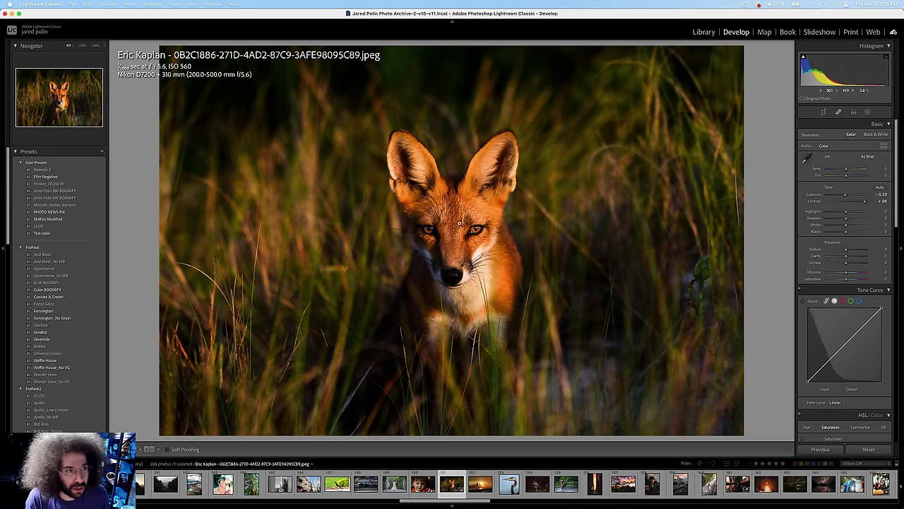
Step: Review the photos following the fox through to the carnival at sunset, and examine the carnival's stalls and grounds up close
key("Right")
key("Right")
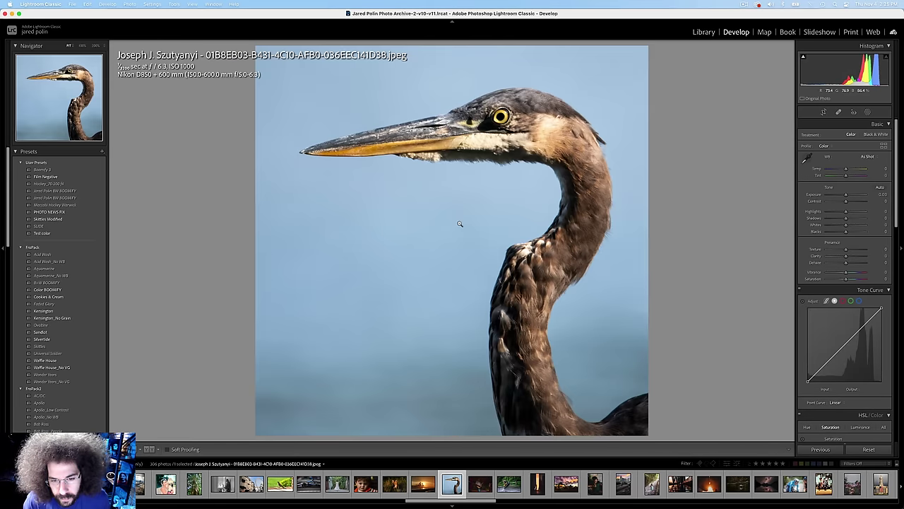
key("Right")
key("Right")
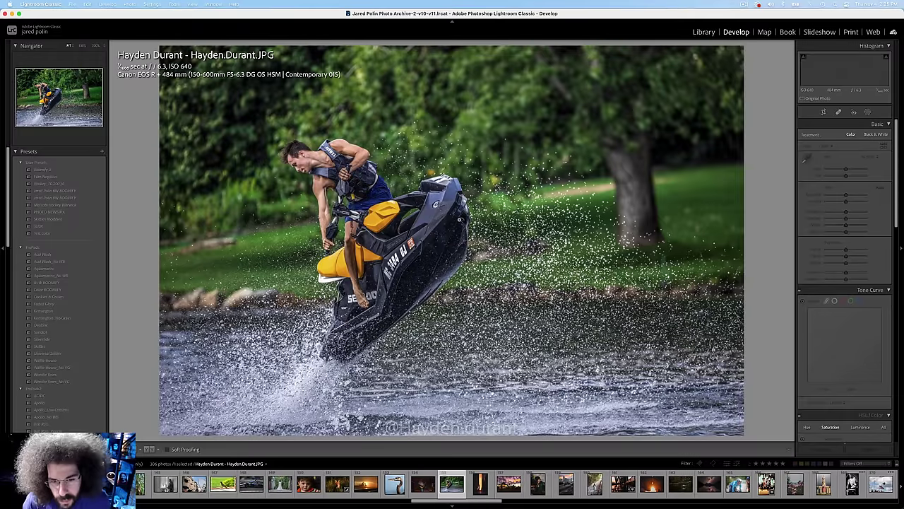
key("Right")
key("Right")
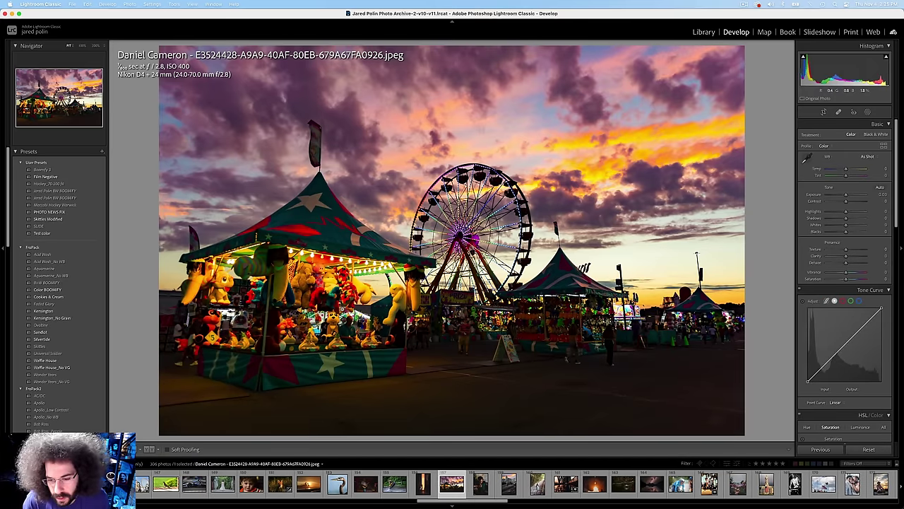
left_click(283, 327)
left_click(278, 326)
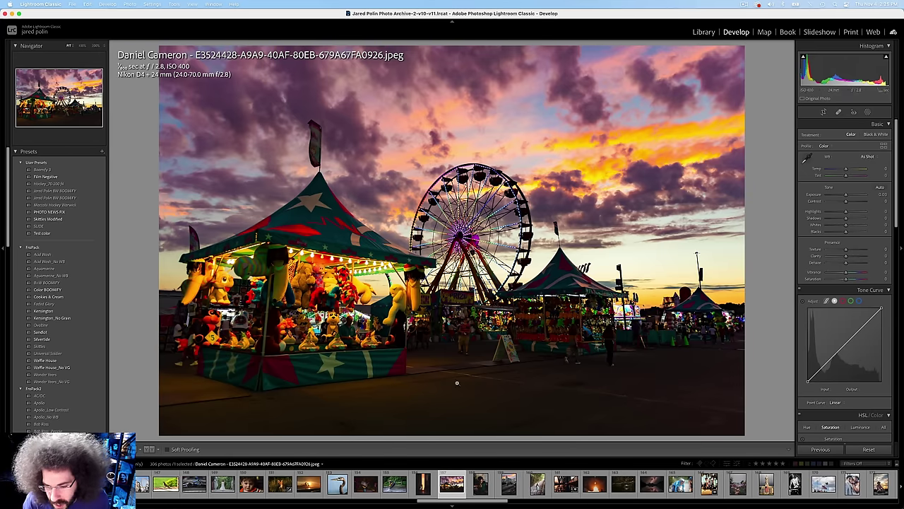
left_click(432, 354)
left_click(577, 330)
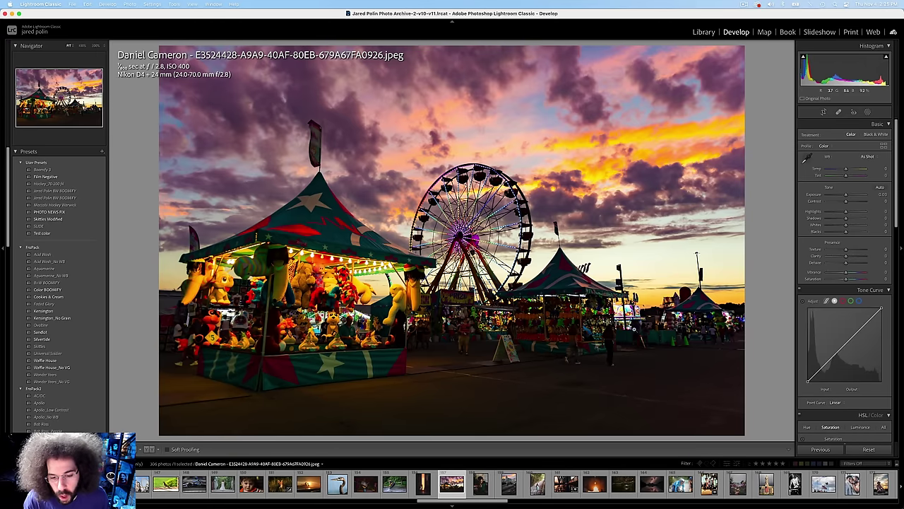
Step: Review the photos following the carnival, from the gold-headpiece portrait and city highway through the Milky Way lake and cyclist to the surfboard group
key("Right")
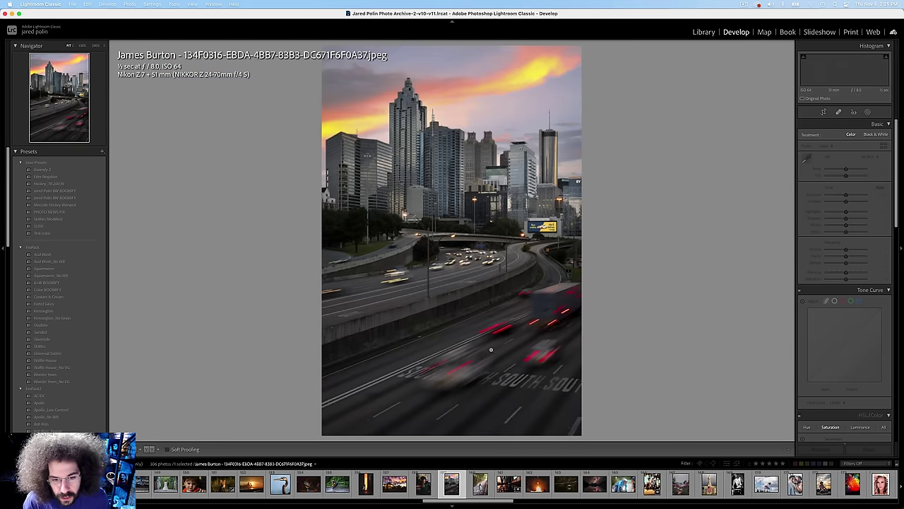
key("Left")
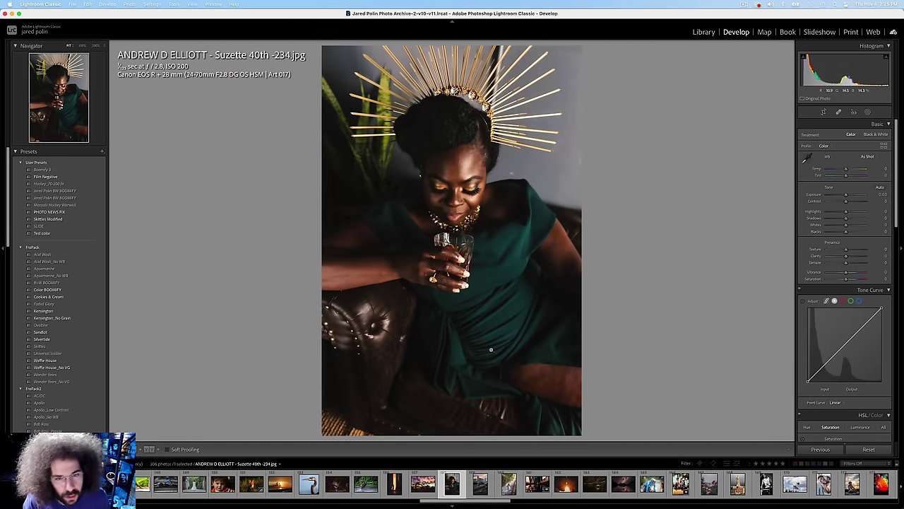
key("Right")
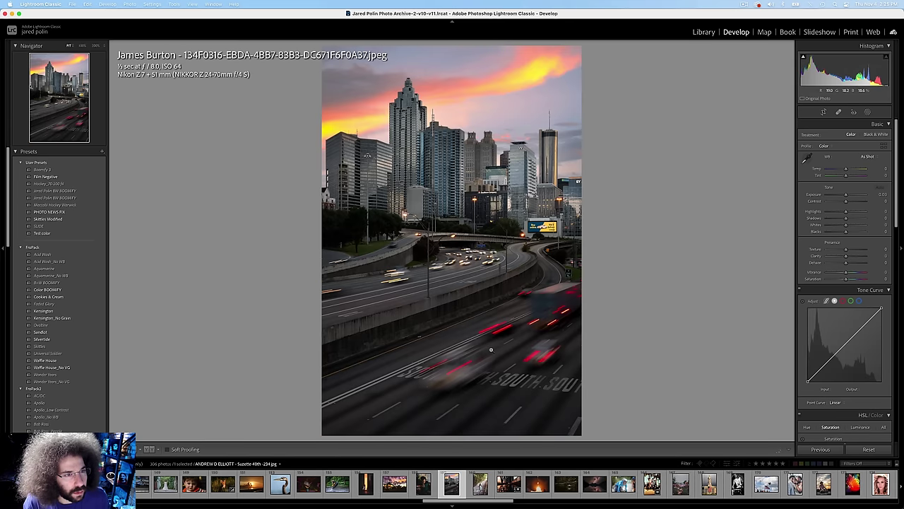
key("Right")
key("Right")
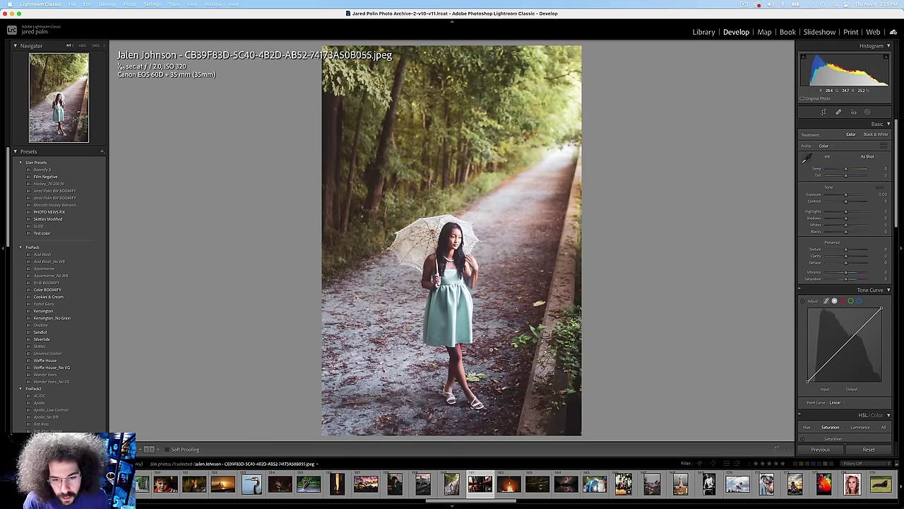
key("Right")
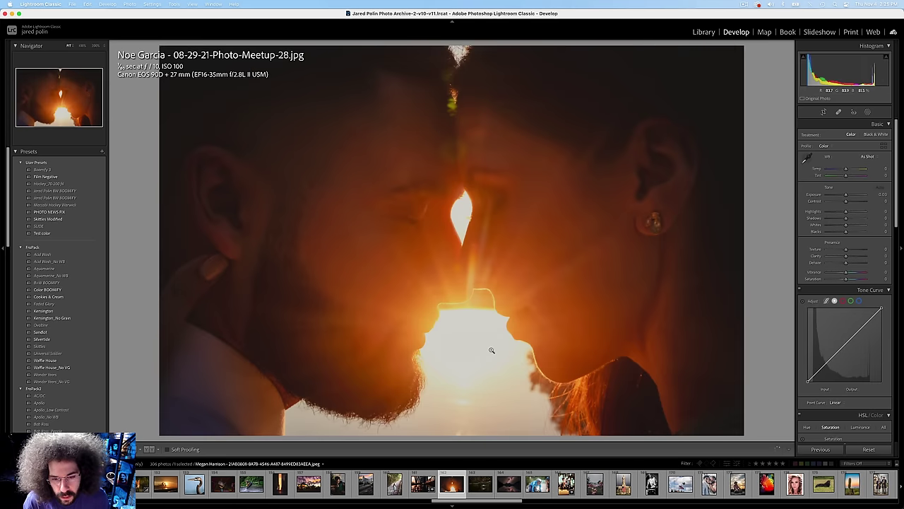
key("Right")
key("Right")
key("Right")
key("Right")
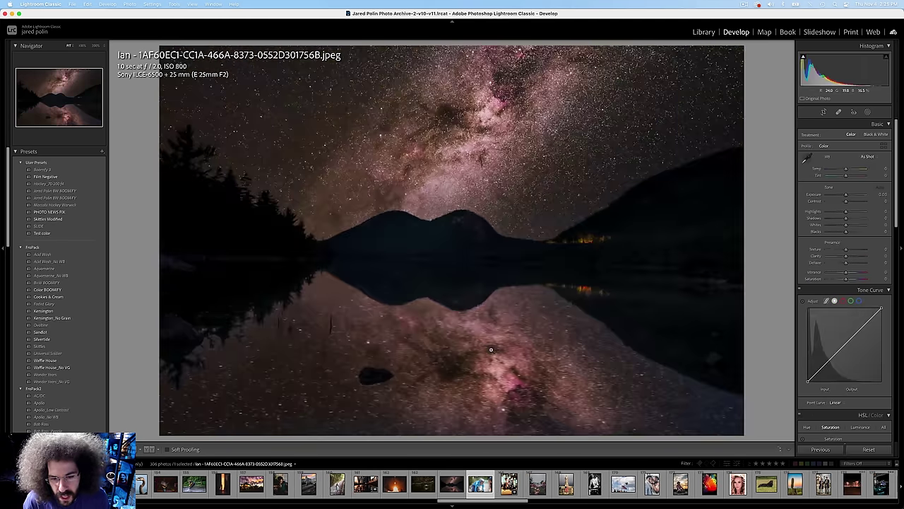
key("Left")
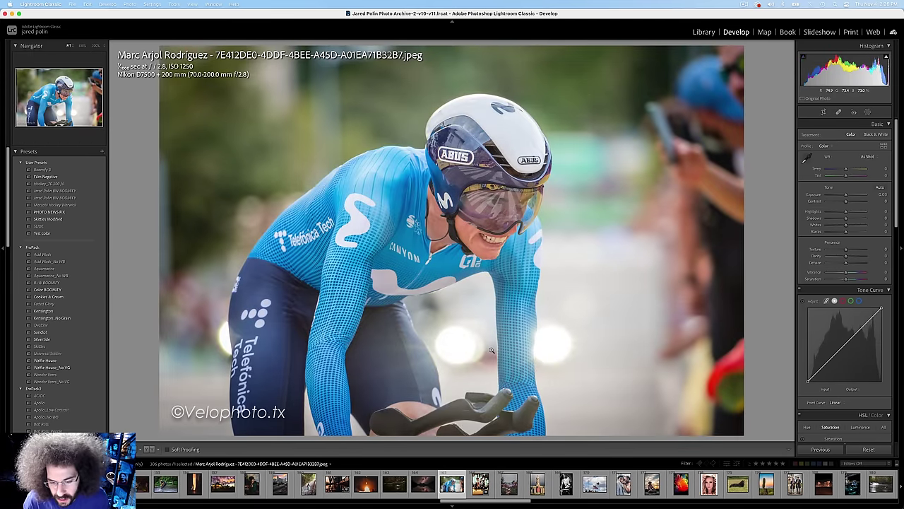
key("Right")
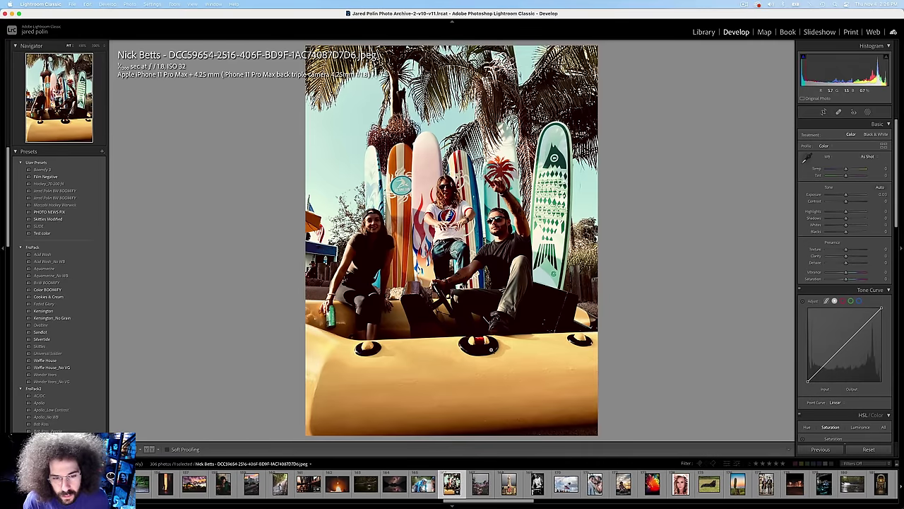
Step: Review the photos from the surfboard group through the clock tower to the fighter jet, and examine the jet photo's flag area up close
key("Right")
key("Right")
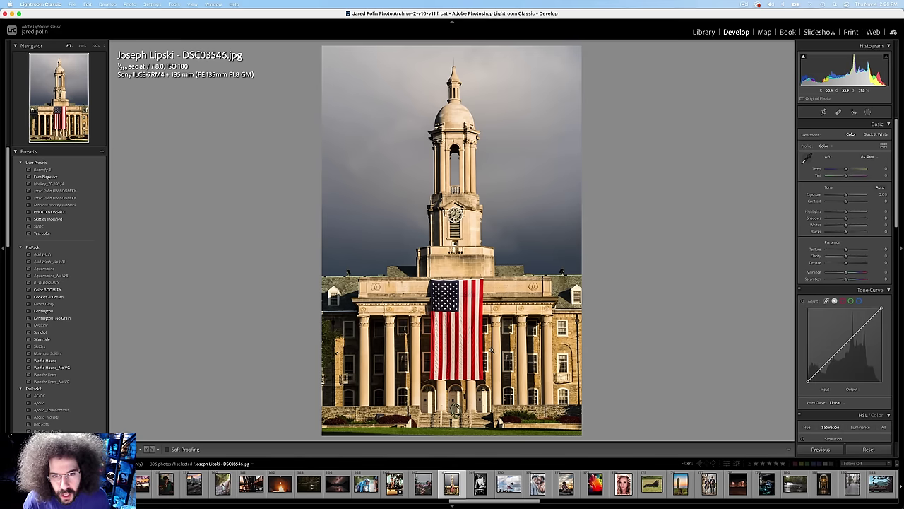
key("Right")
key("Right")
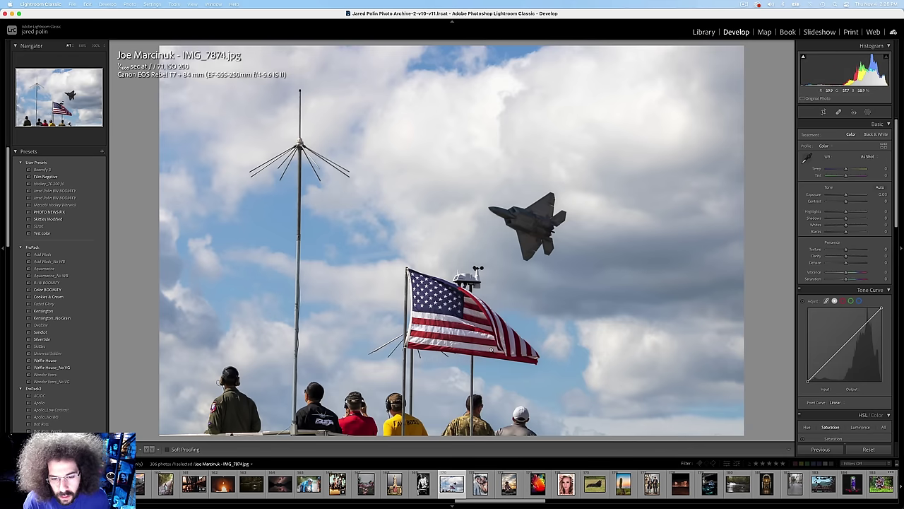
left_click(382, 325)
left_click(397, 312)
Step: Review the photos from the wedding couple through the orange flower, black horse and cactus to the two uniformed soldiers
key("Right")
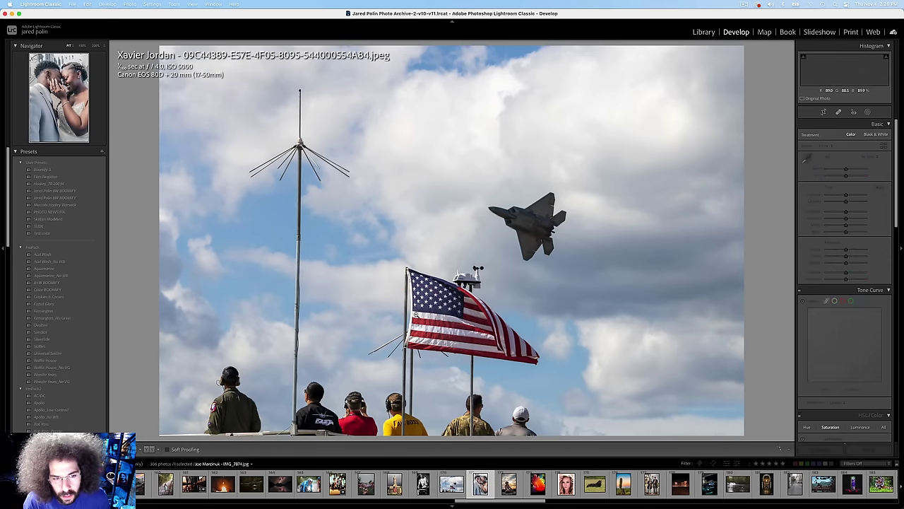
key("Right")
key("Left")
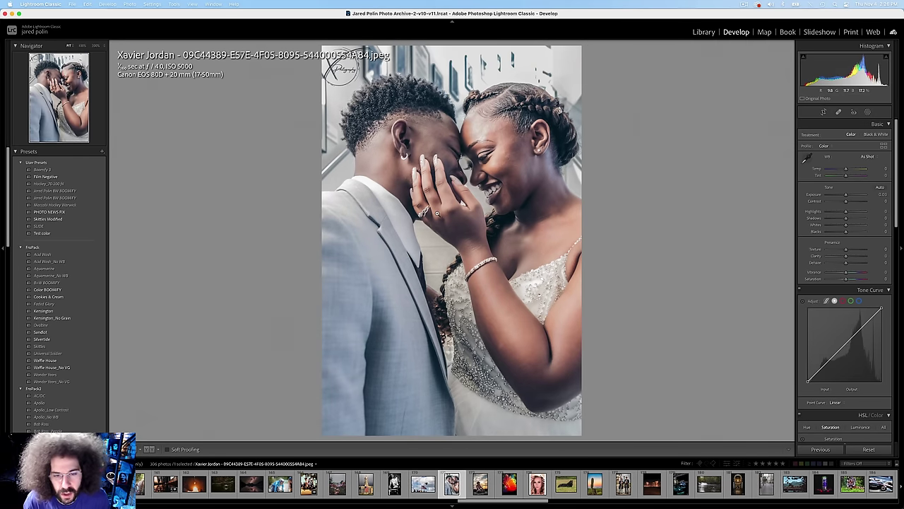
key("Right")
key("Right")
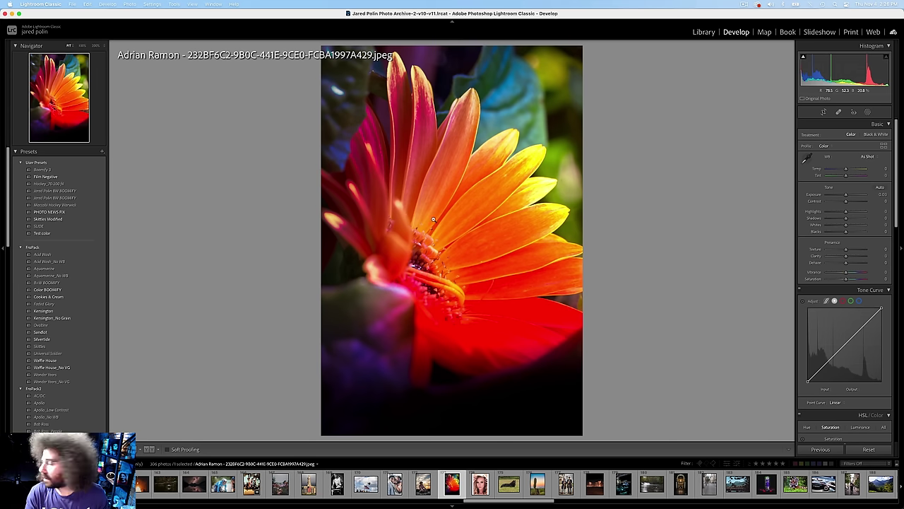
key("Right")
key("Right")
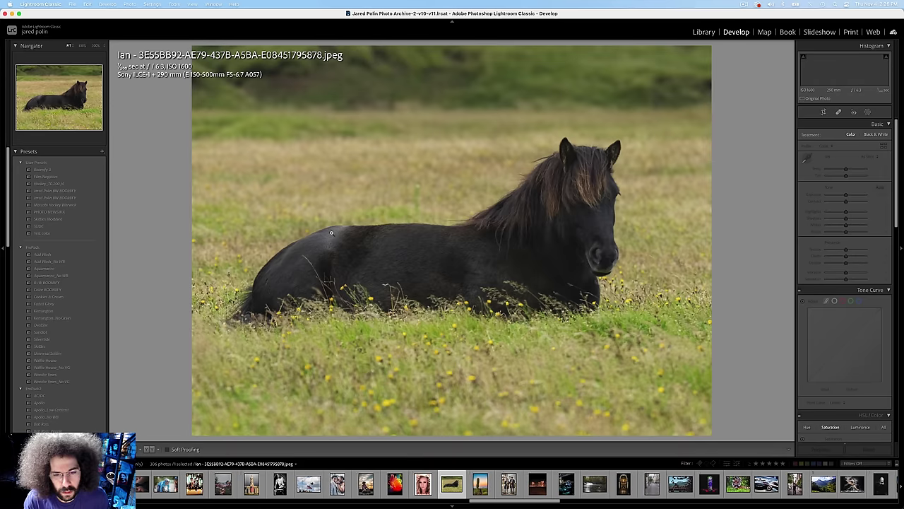
key("Right")
key("Right")
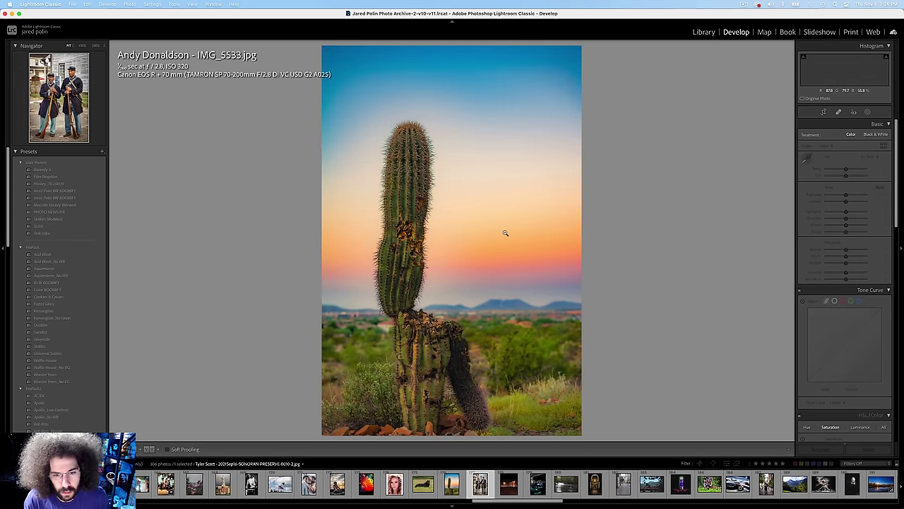
Step: Check the two soldiers' faces up close, set exposure to -0.50 and contrast to +48, and convert the photo to black and white
left_click(418, 157)
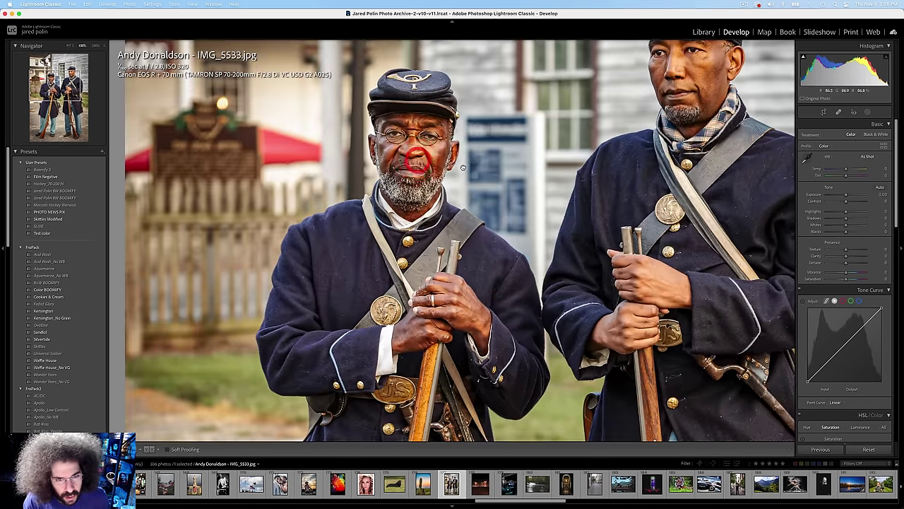
left_click(515, 164)
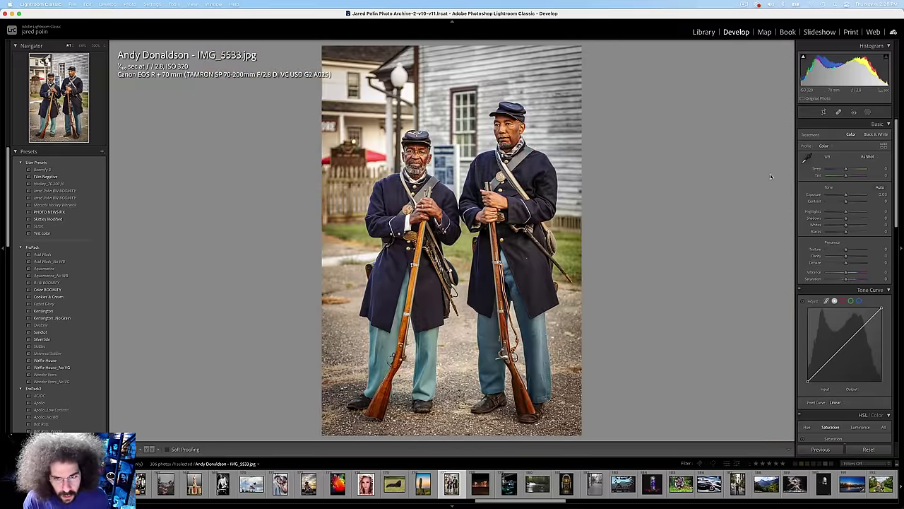
left_click_drag(845, 194, 855, 203)
left_click(870, 135)
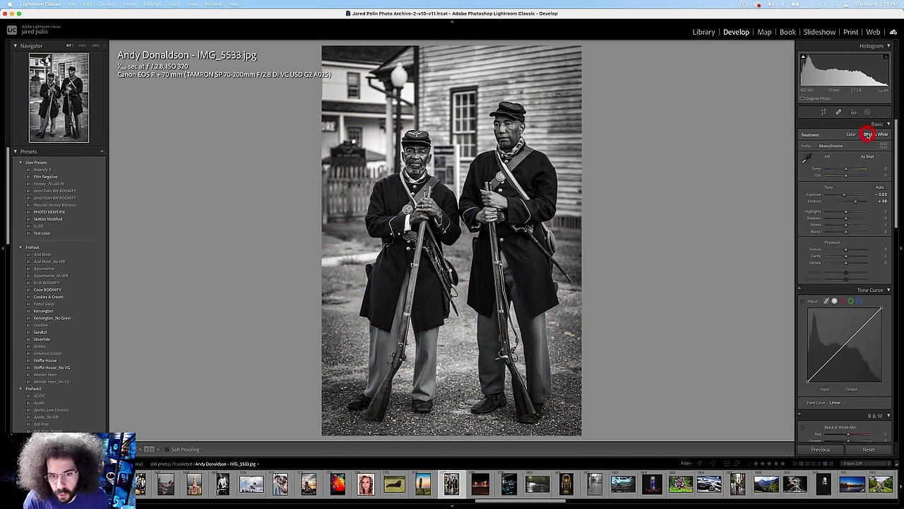
Step: Refine the soldiers photo to exposure -0.45, contrast +76, shadows +39, texture +14 and clarity +13, compare it with the original, and rate it five stars
left_click_drag(856, 202, 853, 218)
left_click_drag(846, 250, 850, 257)
left_click_drag(844, 194, 845, 195)
left_click(393, 156)
left_click(410, 148)
key("backslash")
key("backslash")
key("5")
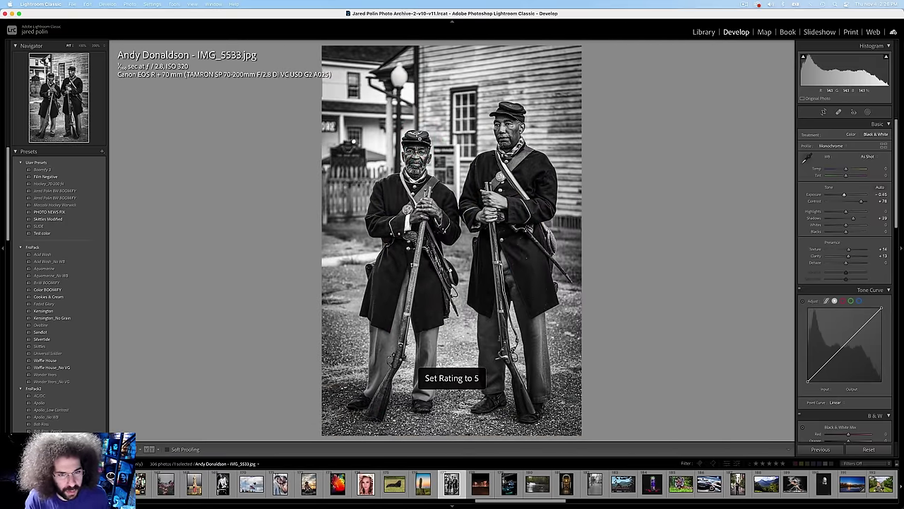
Step: Review the photos following the soldiers, from the beach fireworks through the diver, iron gate and tram street to the berry drink can
key("Right")
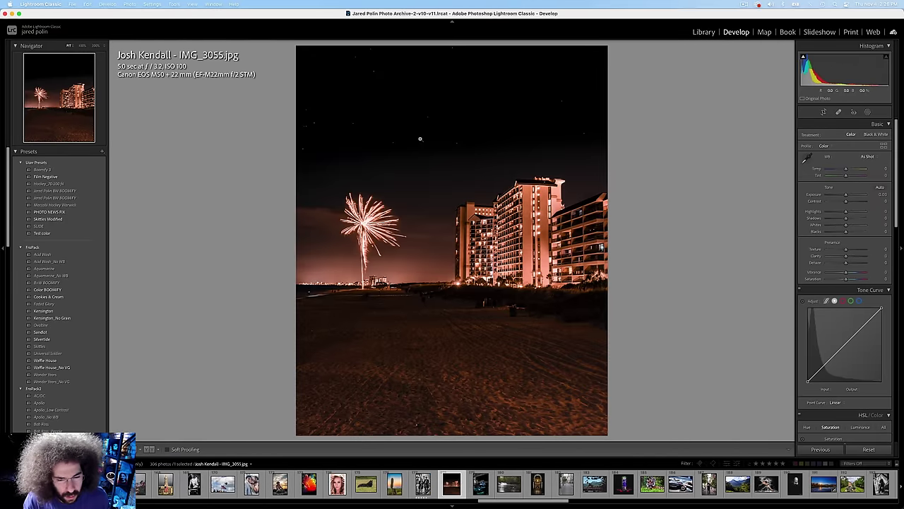
key("Right")
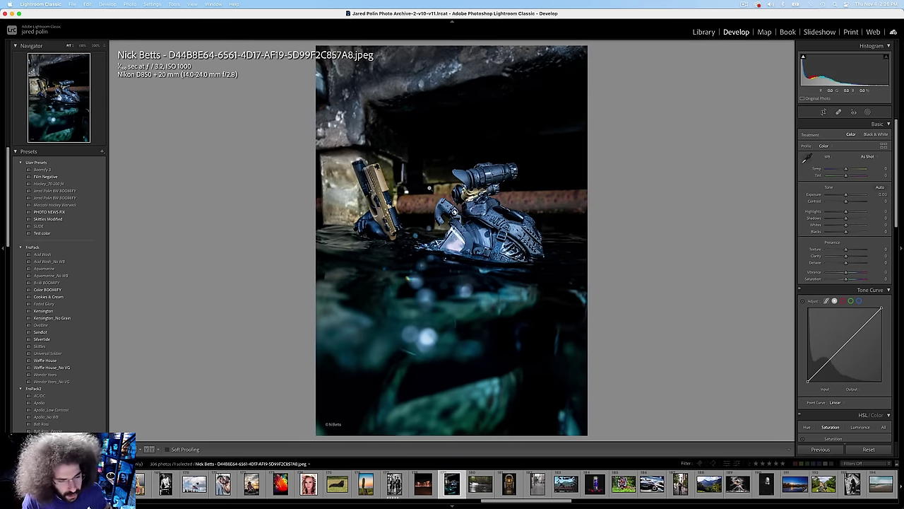
key("Right")
key("Right")
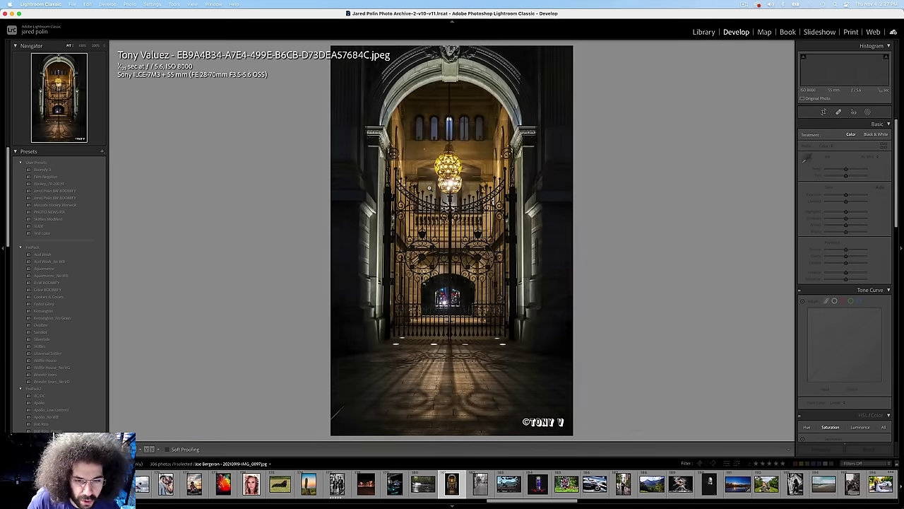
key("Right")
key("Right")
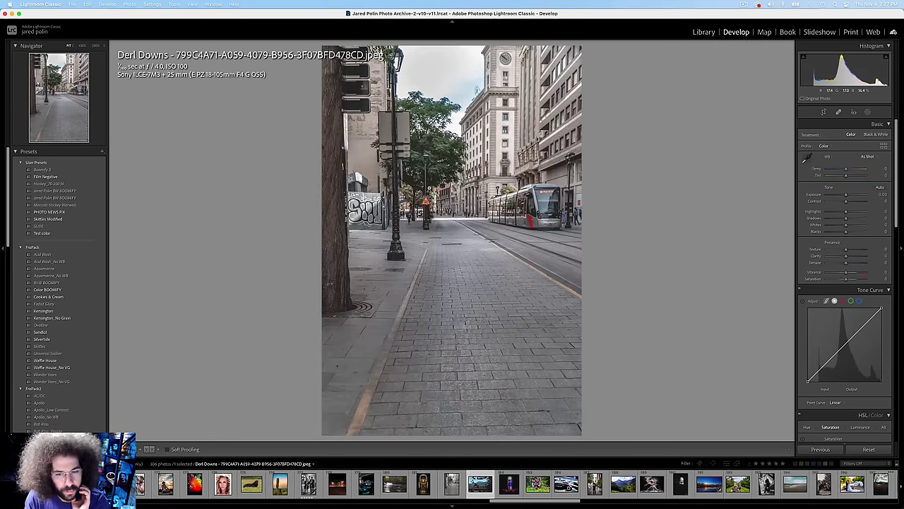
key("Right")
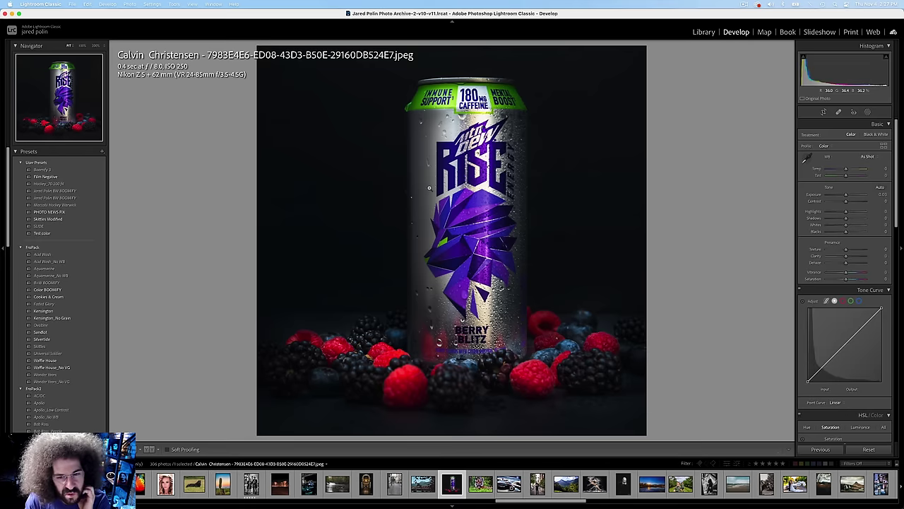
key("Right")
key("Left")
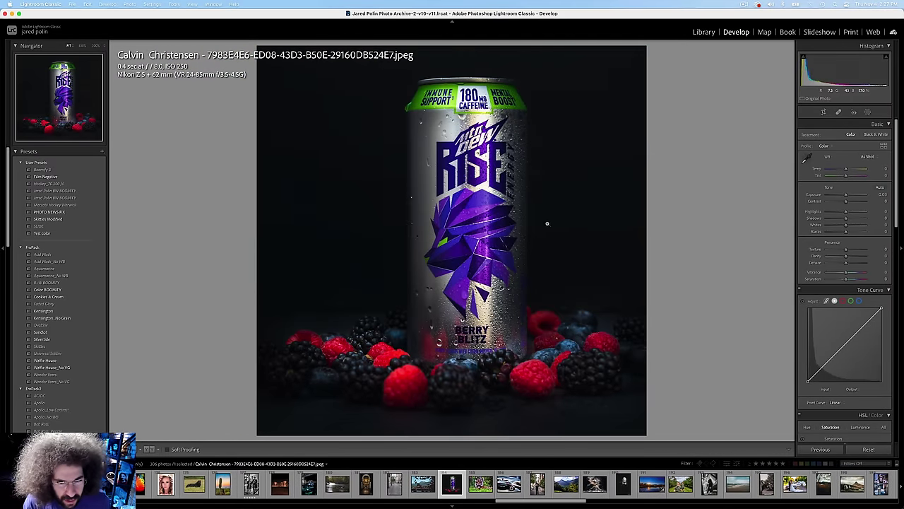
Step: Review the photos from the tiger through the man with the backpack to the leaping dancer
key("Right")
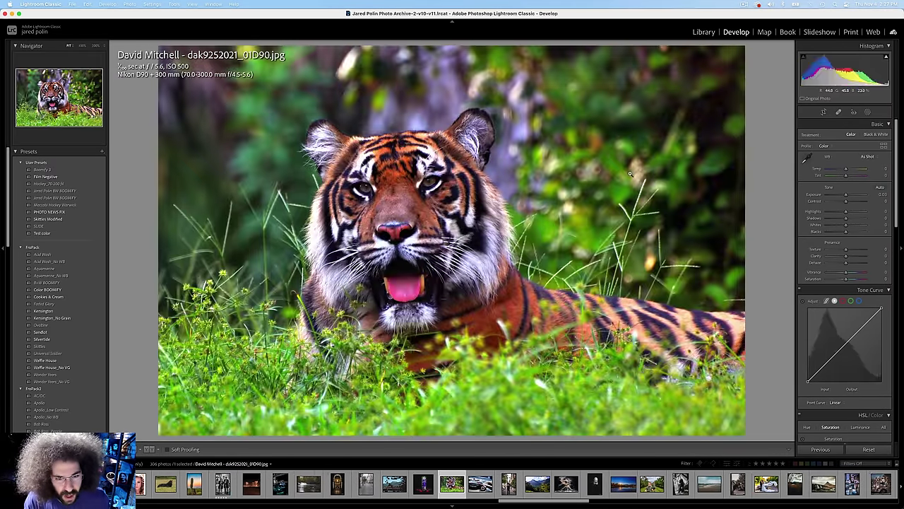
key("Right")
key("Right")
key("Right")
key("Right")
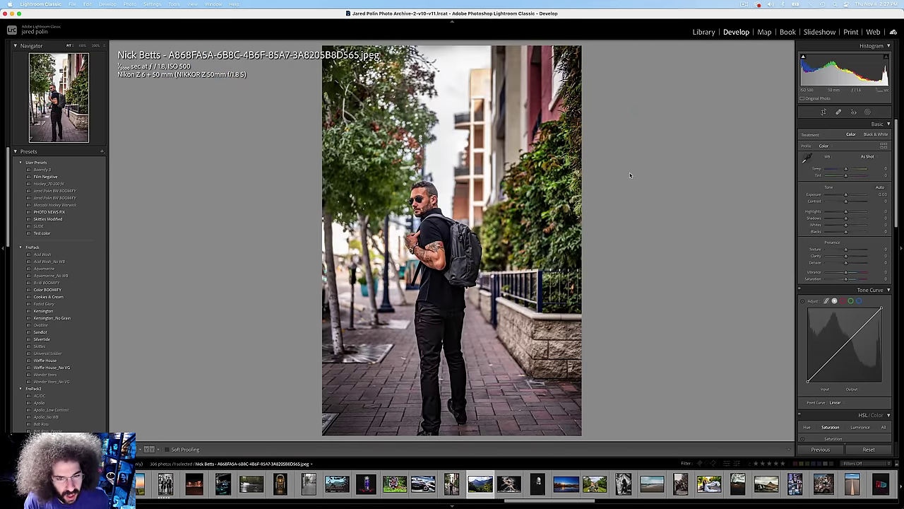
key("Right")
key("Right")
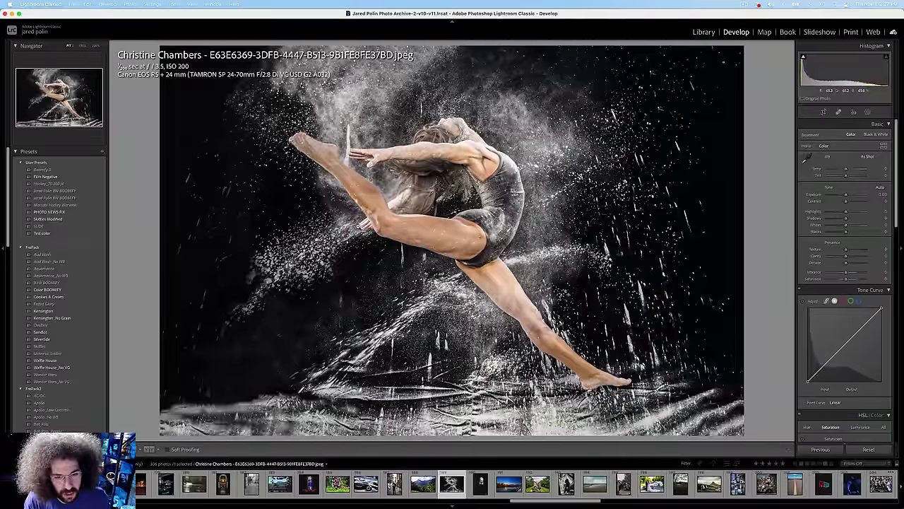
key("Left")
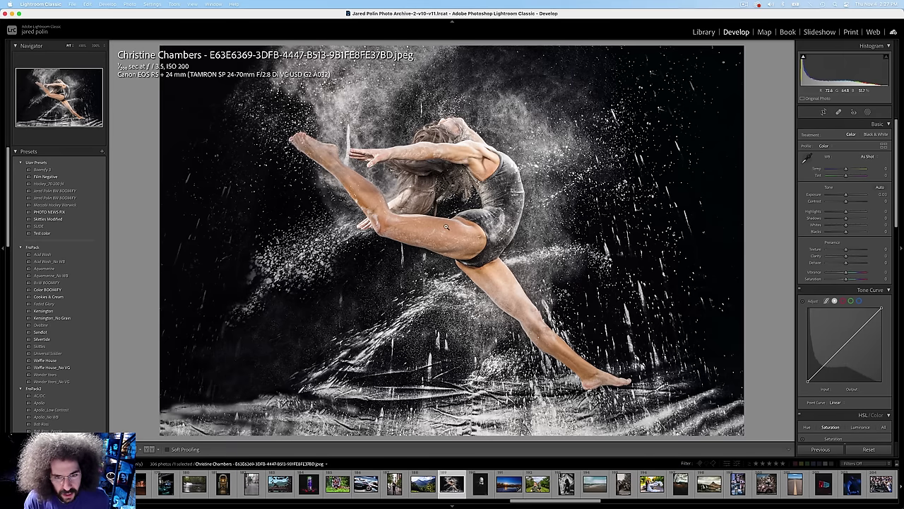
Step: Revisit the dancer photo and examine the bald bearded man's portrait up close
key("Right")
key("Right")
key("Left")
key("Right")
left_click(492, 188)
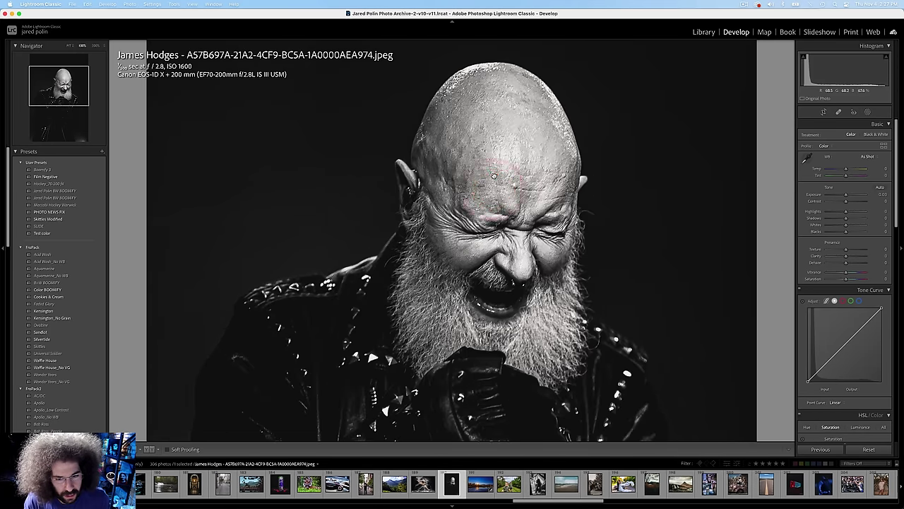
left_click(493, 176)
key("Left")
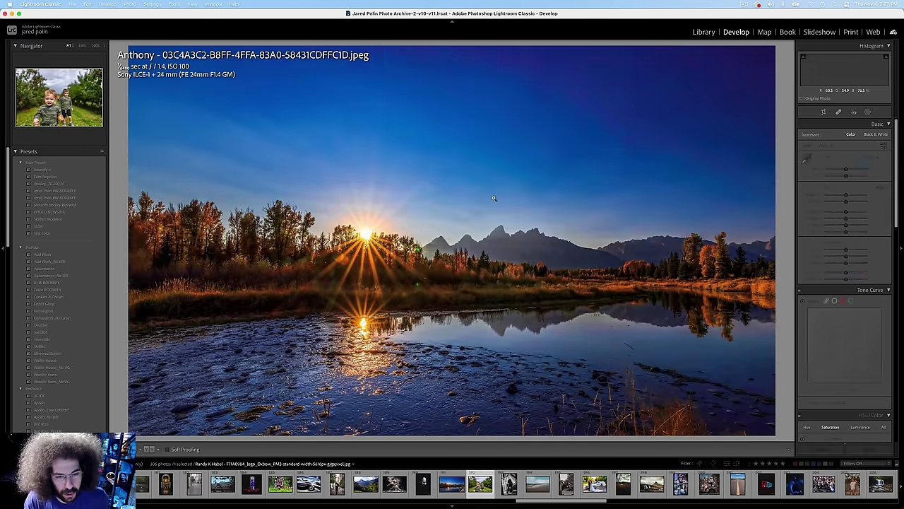
Step: Check the focus on the boy holding the apple in the orchard and rate the photo five stars
key("Right")
left_click(388, 249)
left_click(387, 236)
key("5")
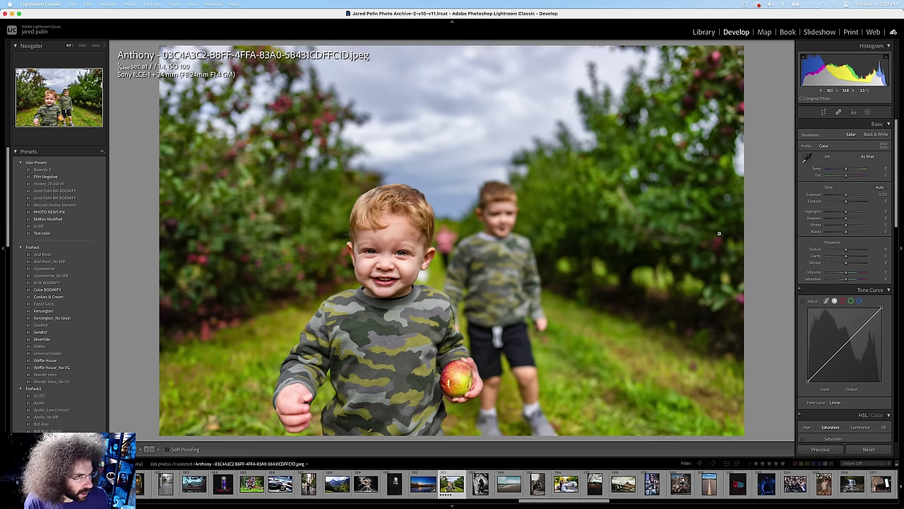
Step: Inspect the boy's camouflage sweater up close and set the orchard photo's contrast to +19
left_click(847, 202)
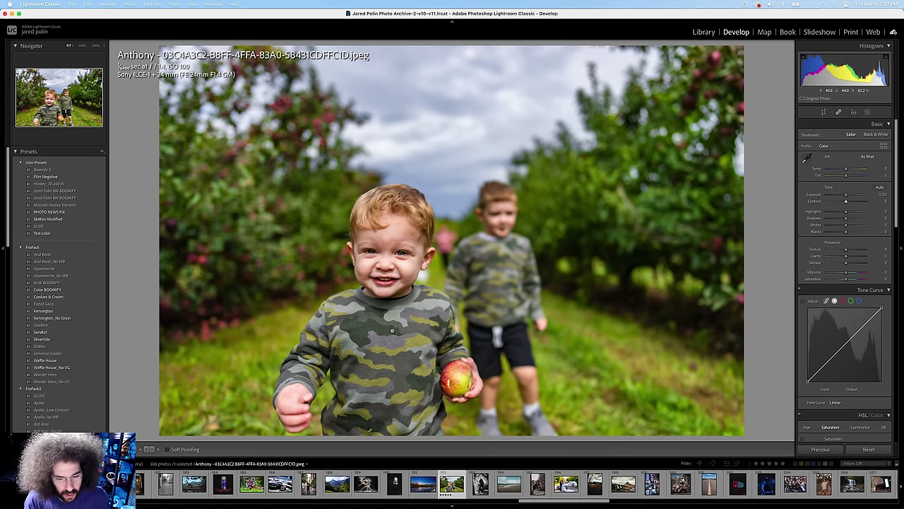
left_click(479, 374)
left_click_drag(417, 378, 380, 219)
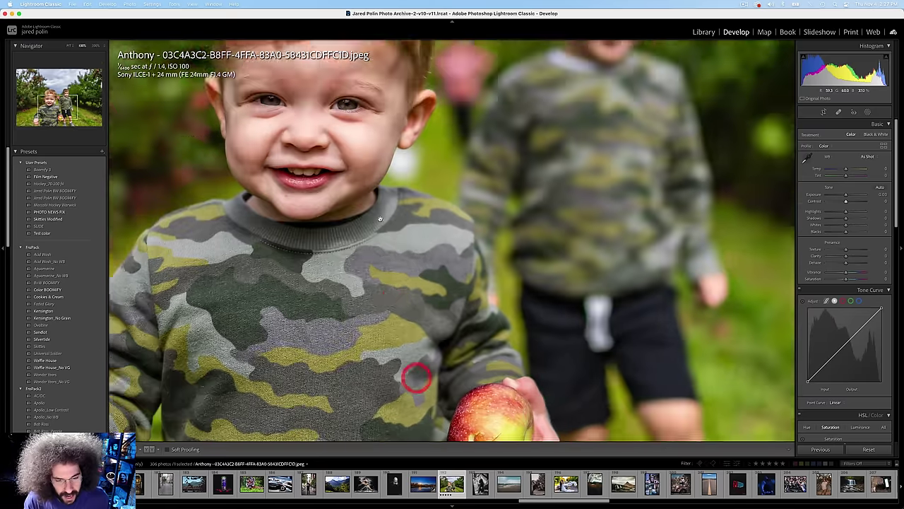
left_click(378, 217)
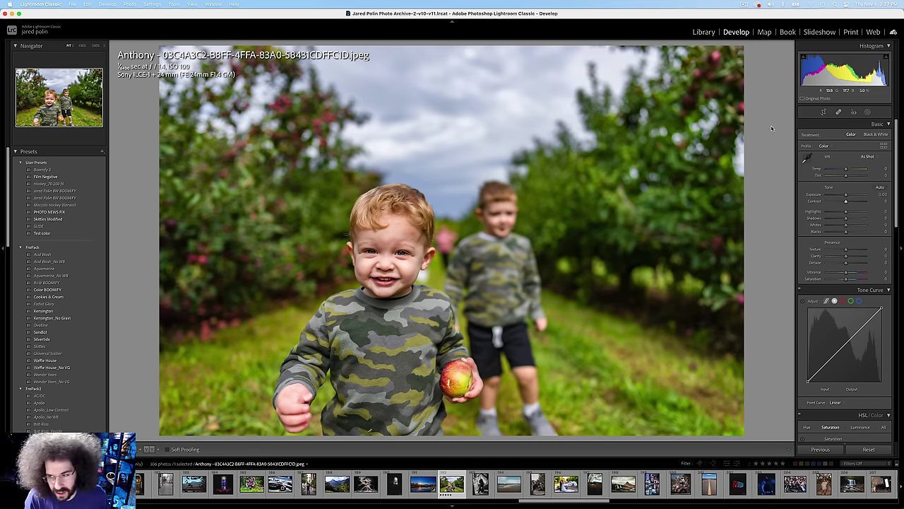
left_click_drag(845, 201, 850, 204)
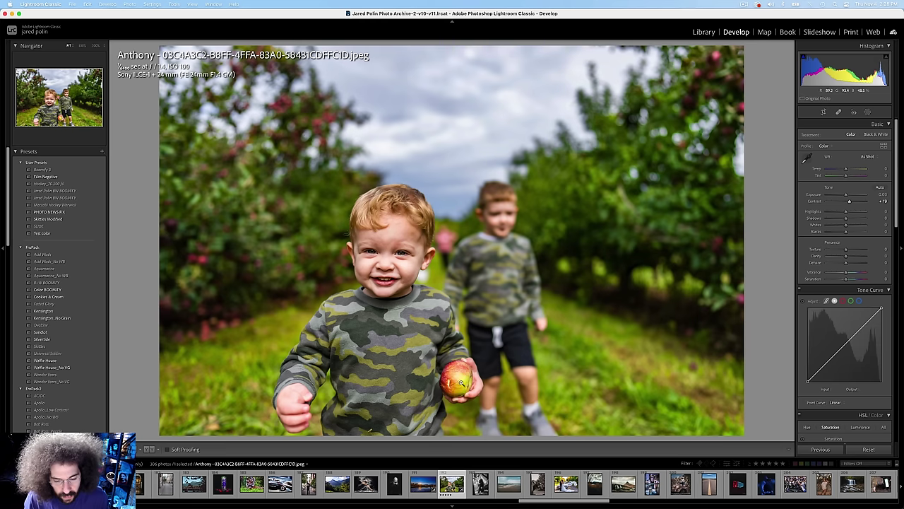
Step: Rate the gorilla photo five stars and set contrast to +64, shadows to +42 and dehaze to +31
key("Right")
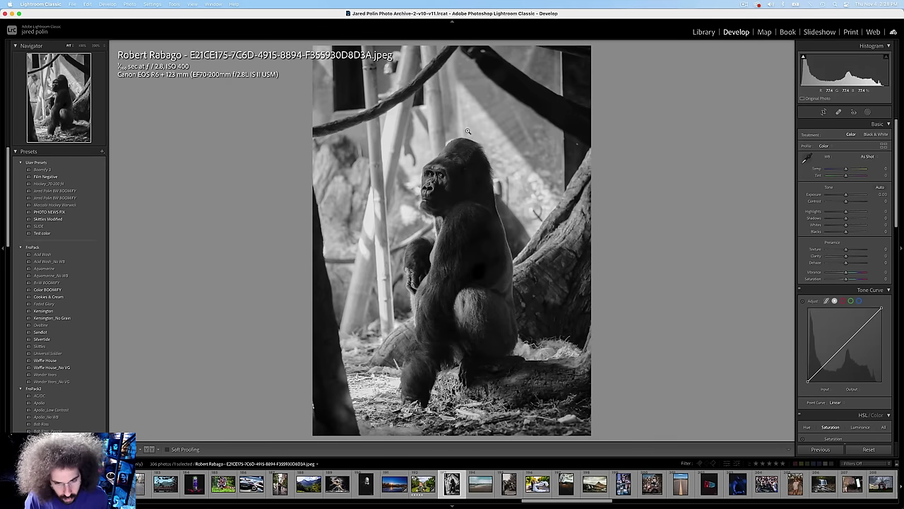
key("5")
left_click(456, 128)
left_click(428, 226)
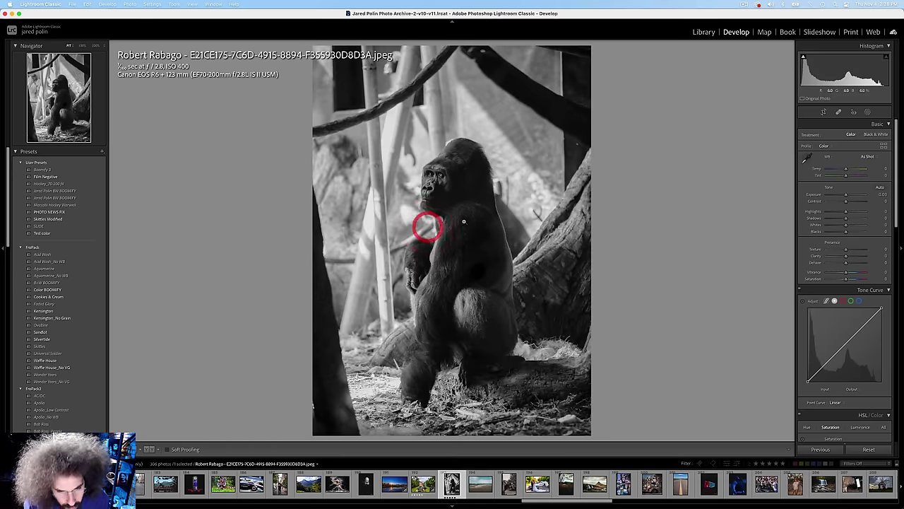
mouse_move(859, 200)
left_mouse_down()
mouse_move(872, 201)
mouse_move(851, 203)
mouse_move(854, 221)
mouse_move(858, 202)
left_mouse_up()
left_click_drag(853, 266, 852, 264)
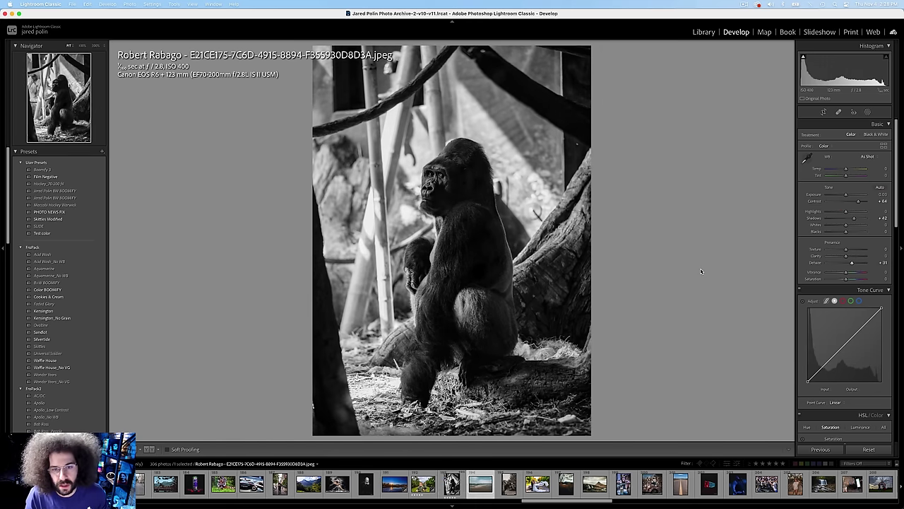
Step: Set the red lighthouse seascape's exposure to -0.30 and contrast to +38, and rate it five stars
key("Right")
left_click_drag(429, 202, 462, 209)
left_click_drag(847, 198, 853, 203)
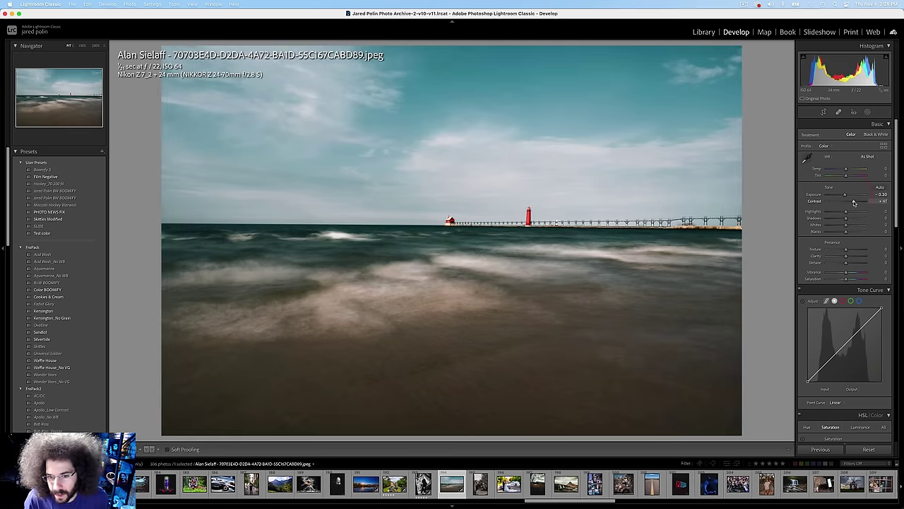
left_click(853, 203)
key("5")
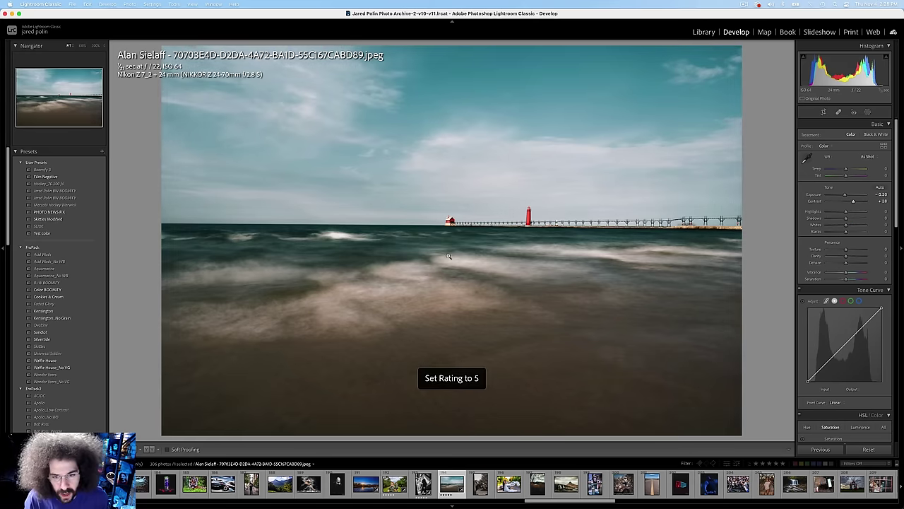
Step: Go past the giraffe to the wedding couple by the vintage car, check them up close, and rate the photo five stars
key("Right")
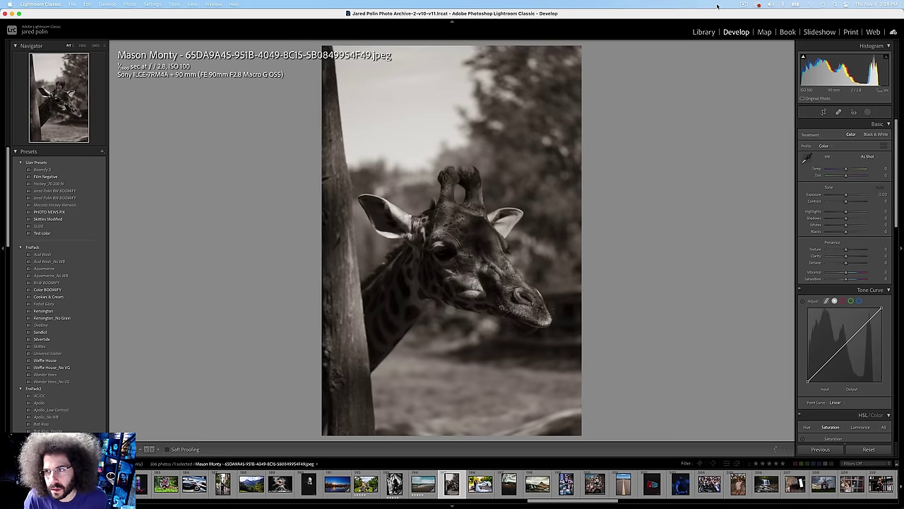
left_click(748, 5)
left_click(748, 5)
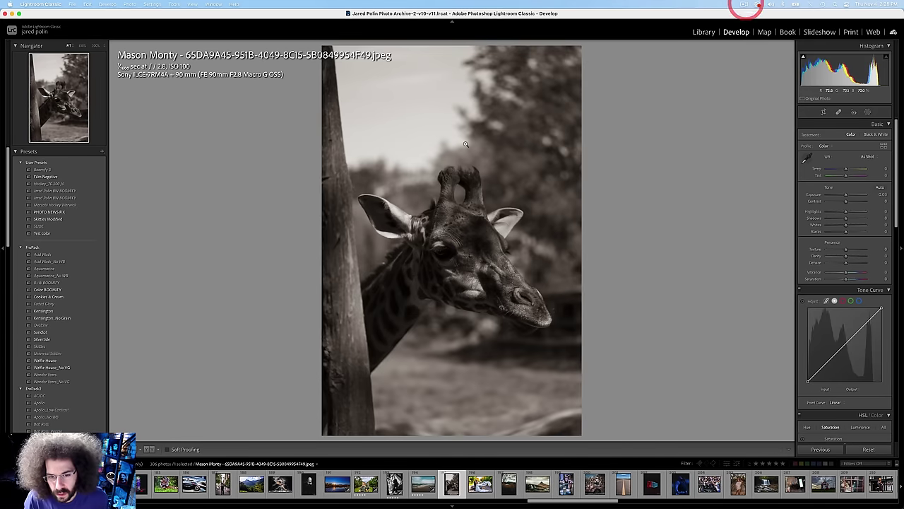
key("Right")
left_click(363, 209)
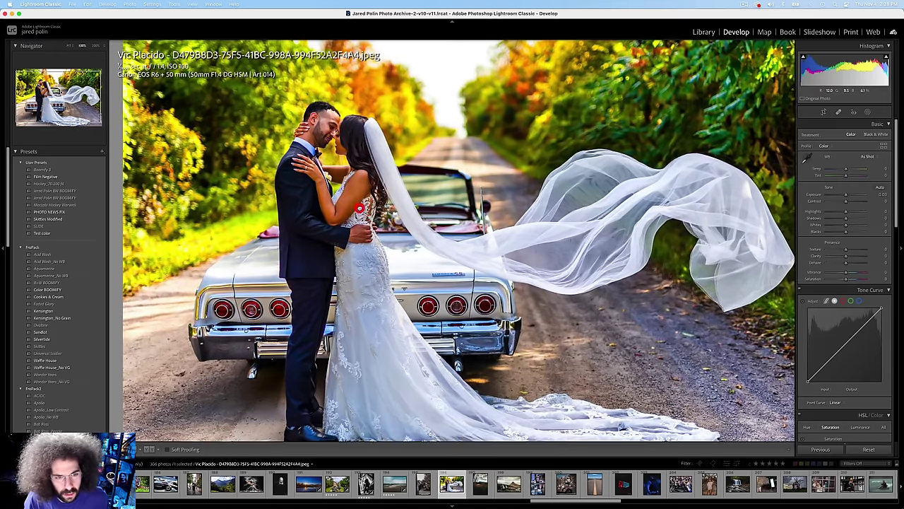
left_click(351, 201)
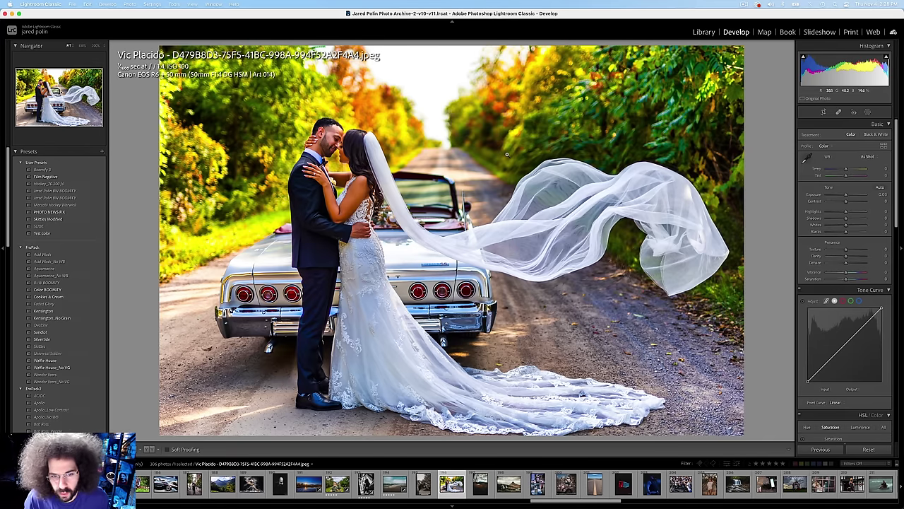
key("5")
Step: Review the photos from the autumn mountain landscape to the woman in the phone booth, and check her portrait up close
key("Right")
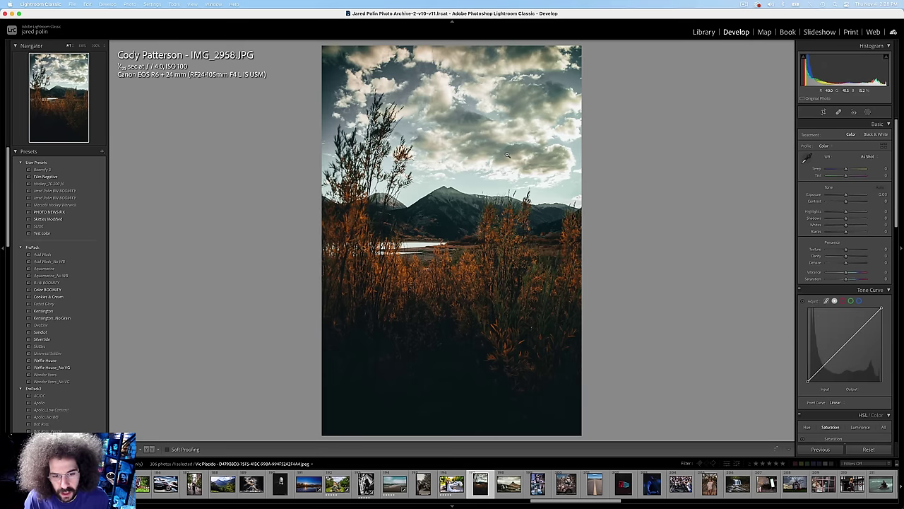
key("Right")
key("Right")
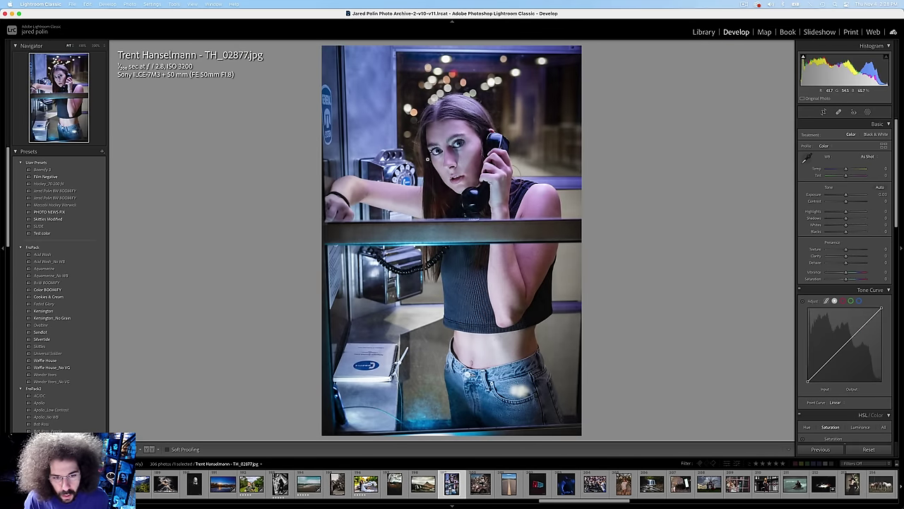
left_click(427, 159)
left_click(517, 143)
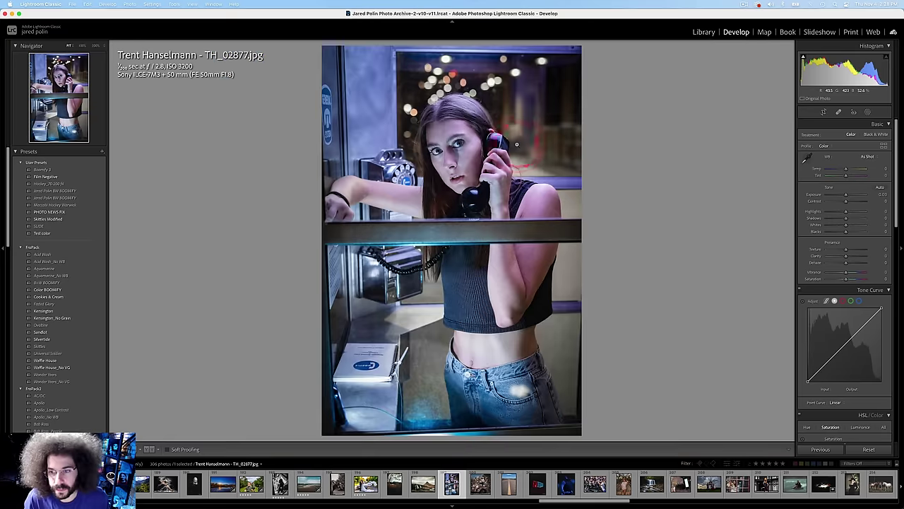
Step: Review the photos from the rusty farm truck through the desert road to the football catch
key("Right")
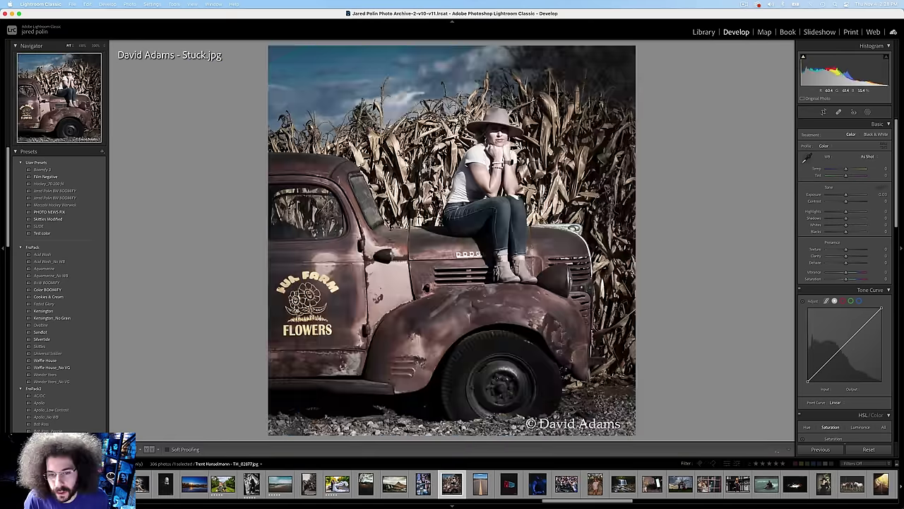
key("Right")
key("Right")
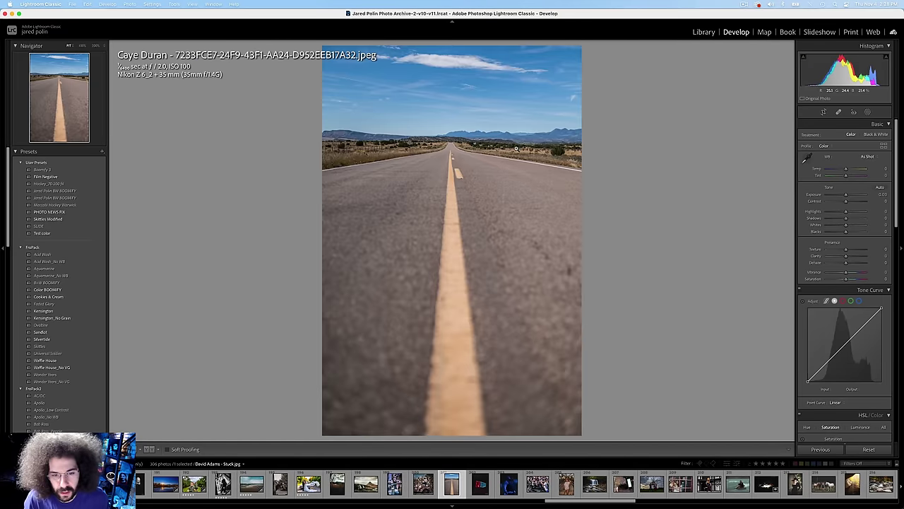
key("Right")
key("Right")
key("Right")
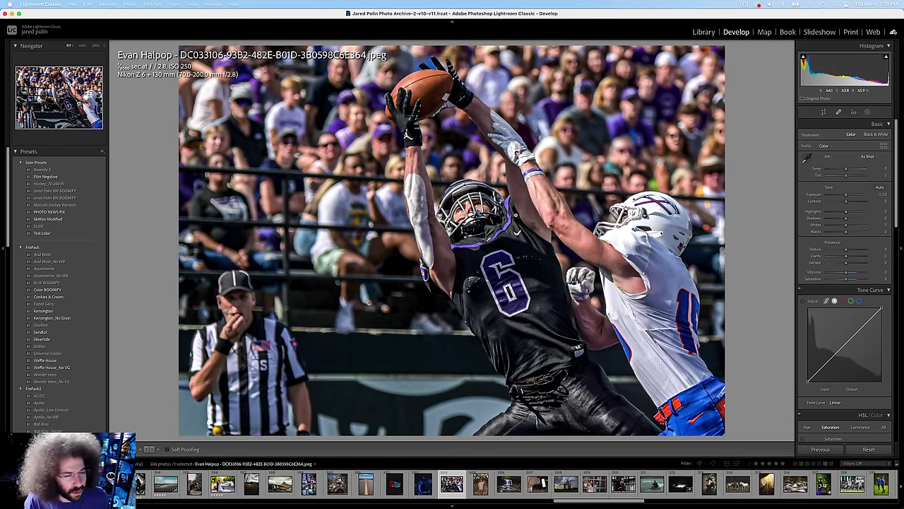
Step: Examine the football catch and the portrait of the woman with the skateboard up close, switching between the two photos
key("backslash")
key("backslash")
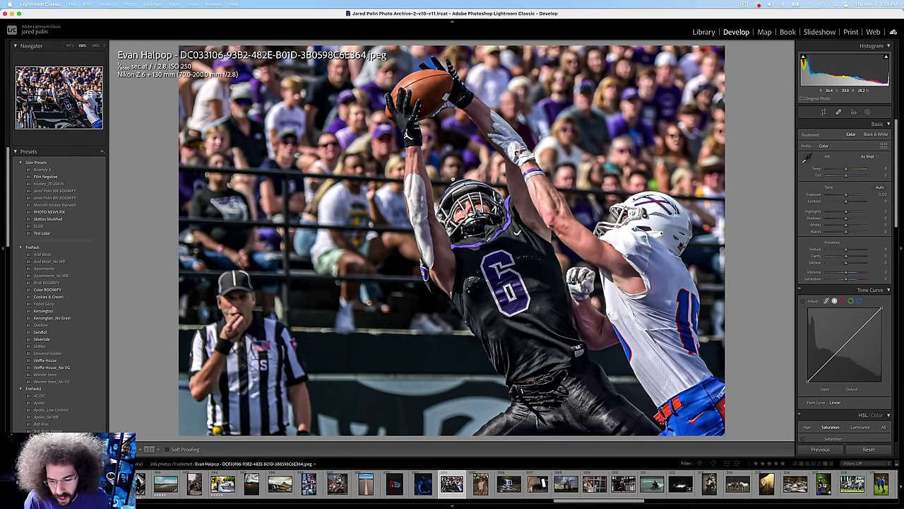
key("backslash")
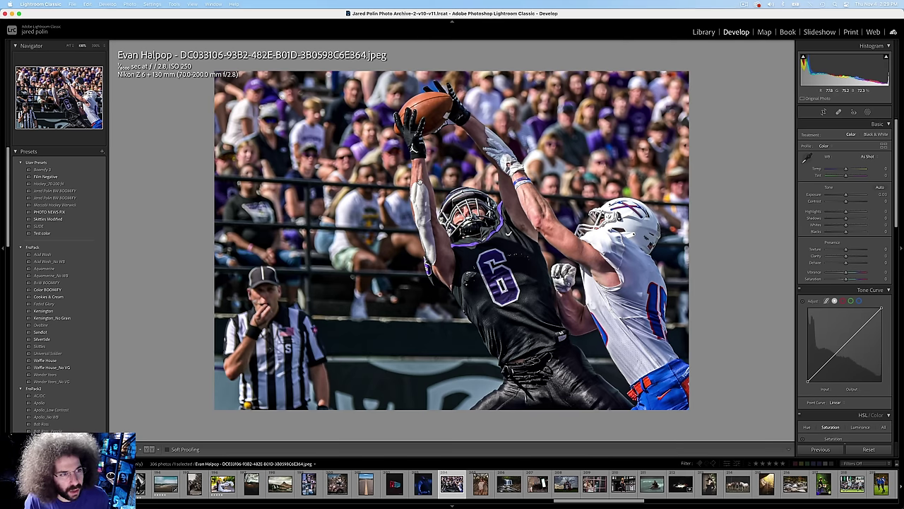
key("Right")
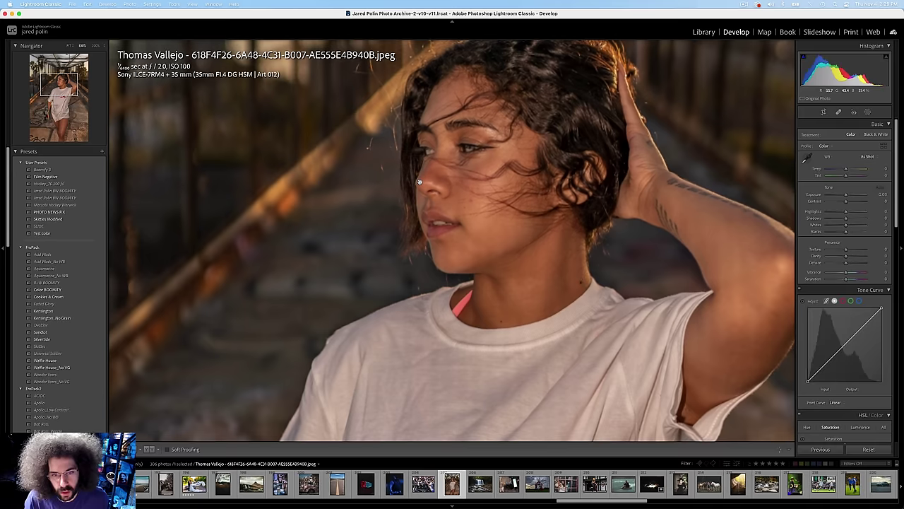
left_click(433, 191)
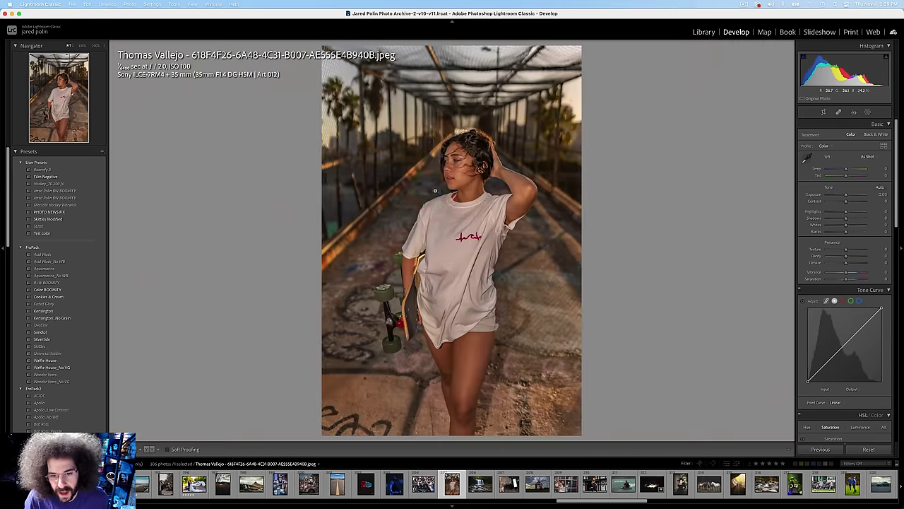
key("Left")
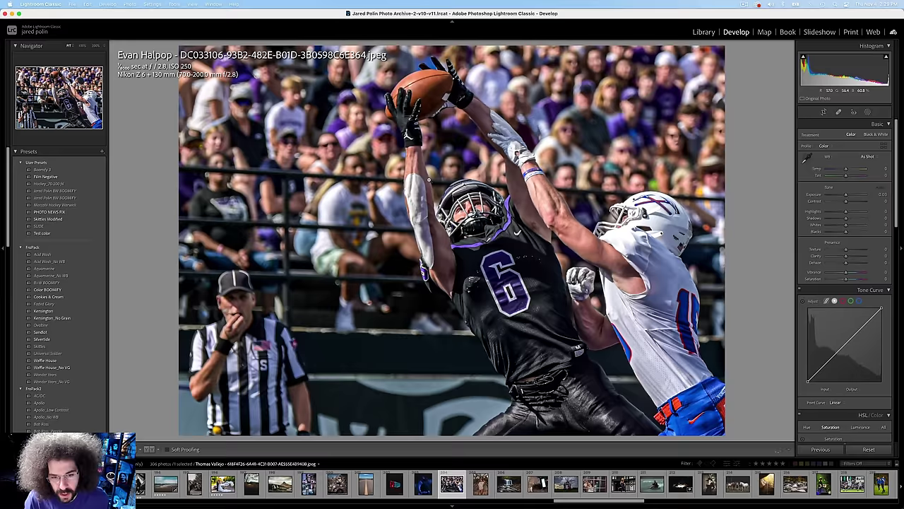
key("Right")
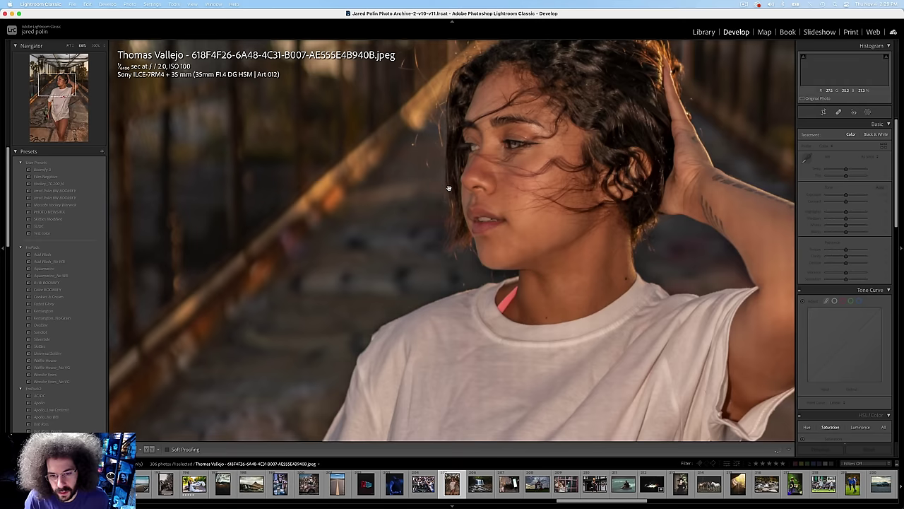
Step: Set the three young football players photo to exposure +1.00, contrast +14 and shadows +47, and compare it with the original
key("Right")
key("Right")
key("Right")
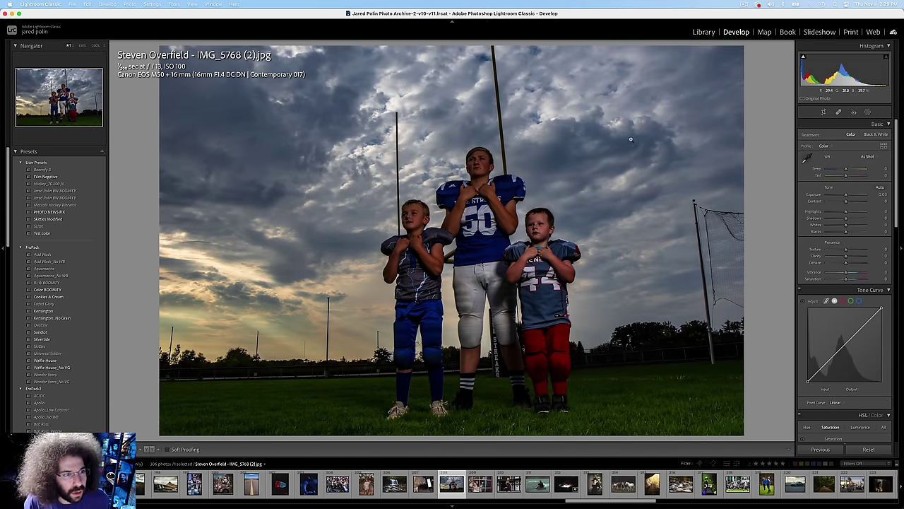
left_click_drag(847, 197, 850, 197)
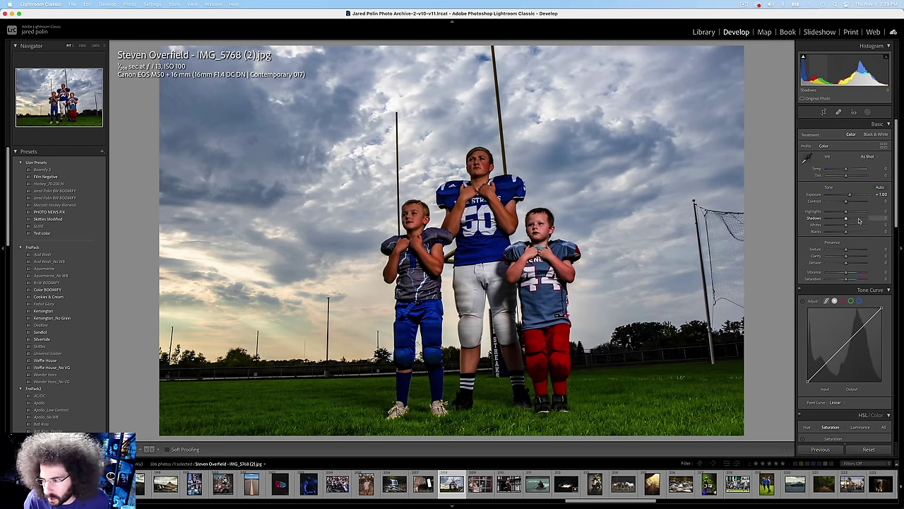
mouse_move(847, 219)
left_mouse_down()
mouse_move(856, 219)
mouse_move(850, 203)
left_mouse_up()
key("backslash")
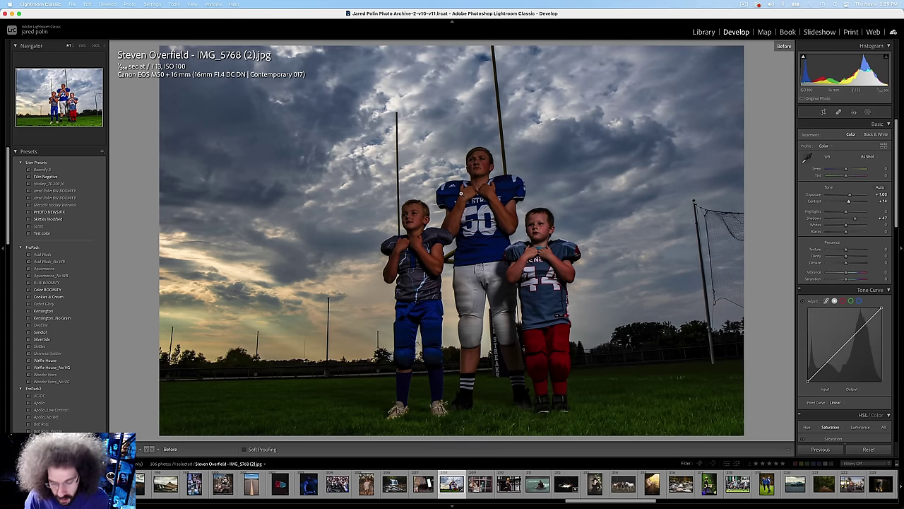
Step: Review the photos from the couple behind the window to the night campsite, revisiting the fire performer and the woman on the river rock
key("backslash")
key("Right")
key("Right")
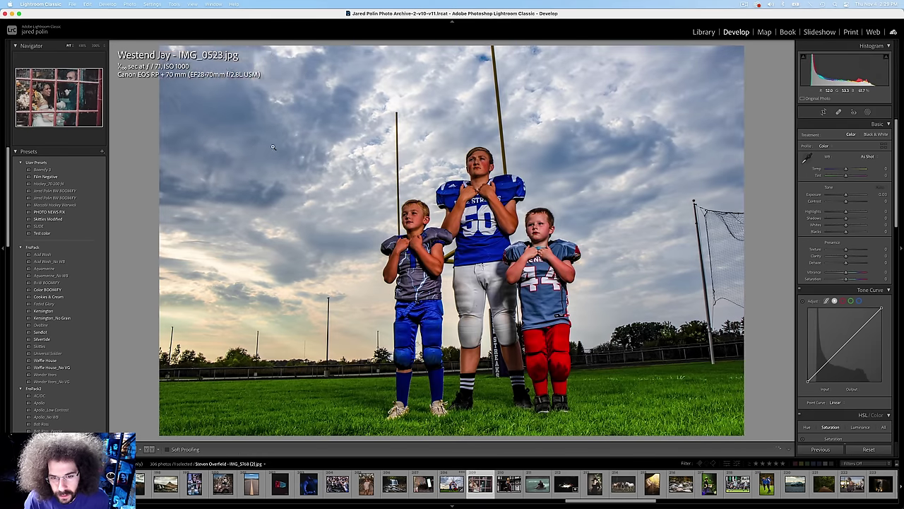
key("Right")
key("Left")
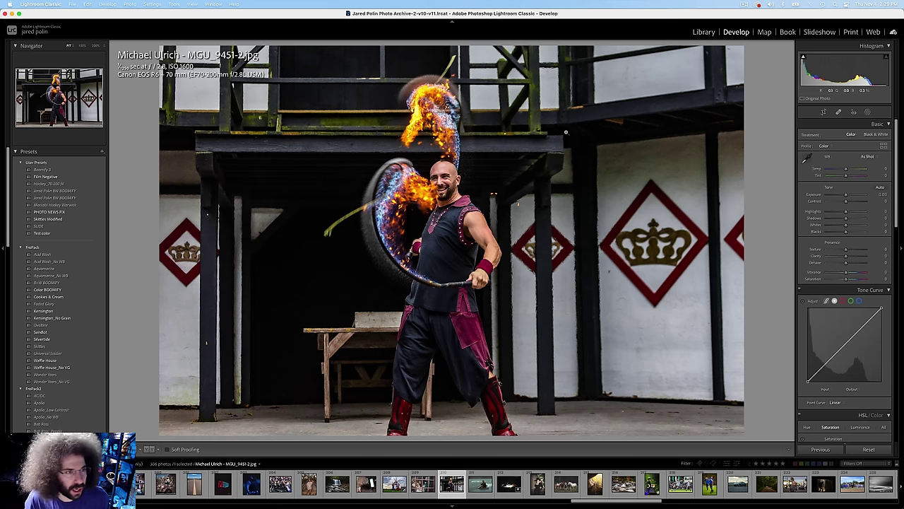
key("Right")
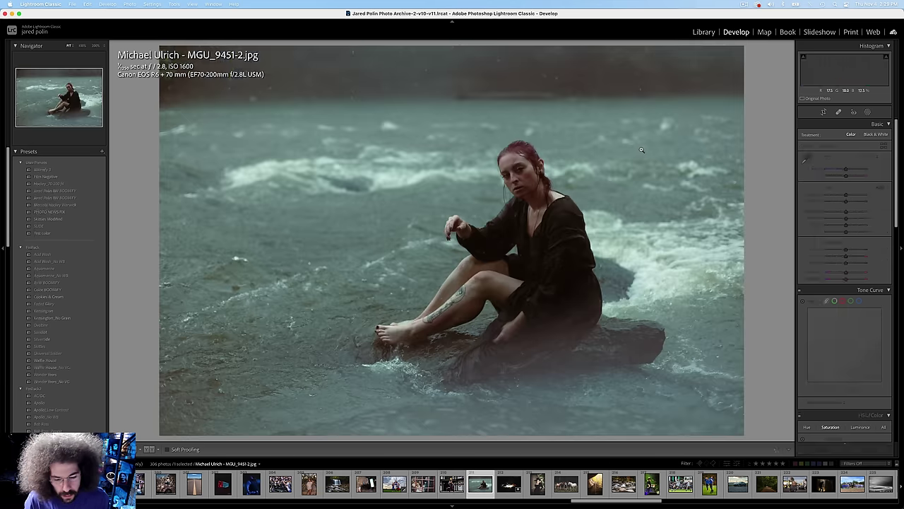
key("Left")
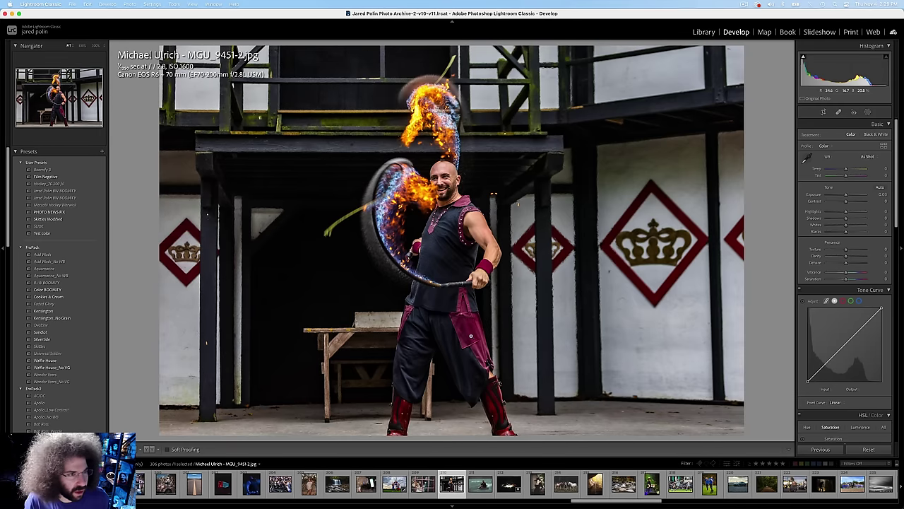
key("Right")
key("Right")
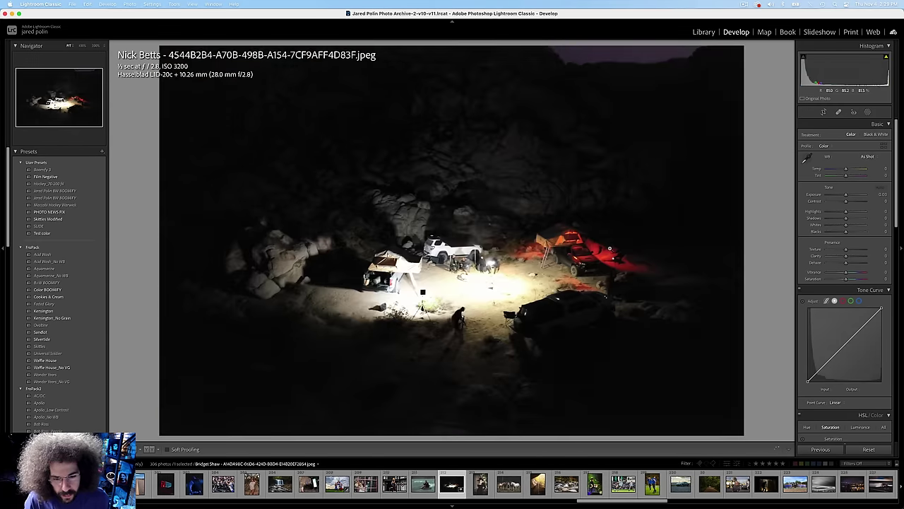
Step: Review the photos following the night campsite, from the woman with four horses through the soccer kick to the boy in the blue sweatshirt
key("Right")
key("Right")
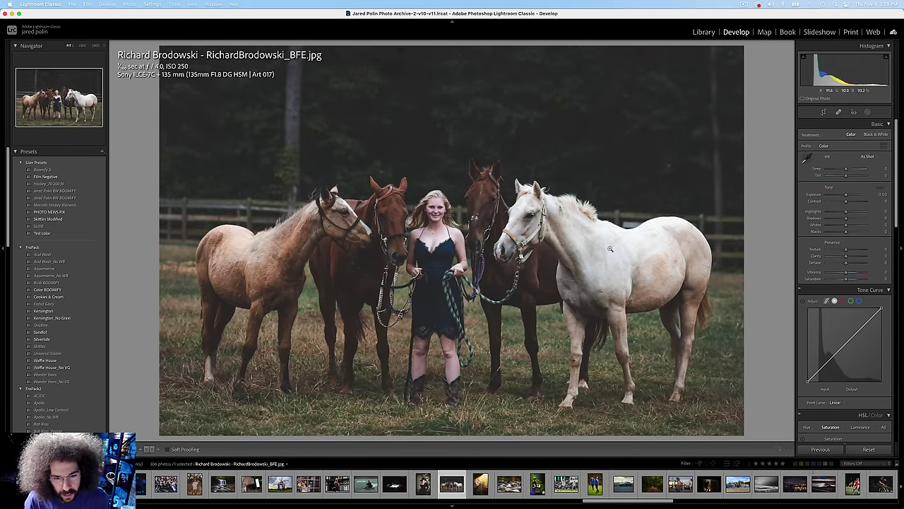
key("Right")
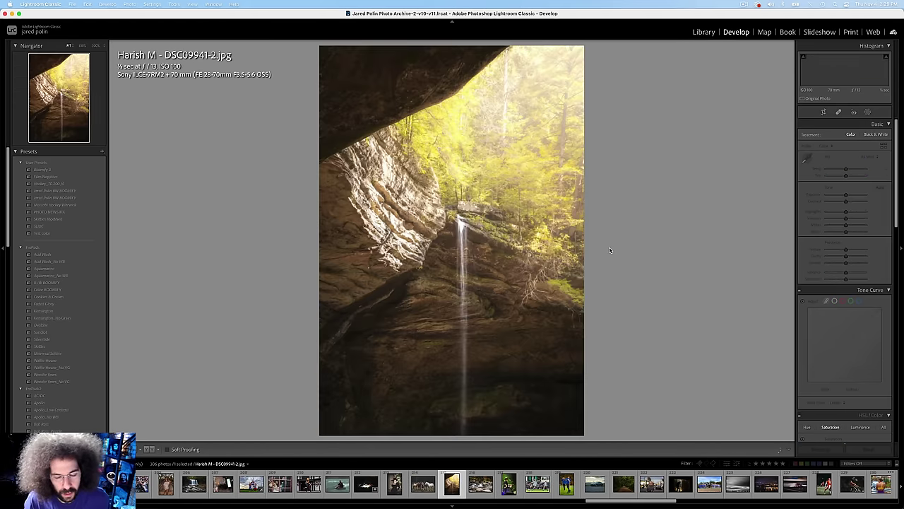
key("Right")
key("Right")
key("Right")
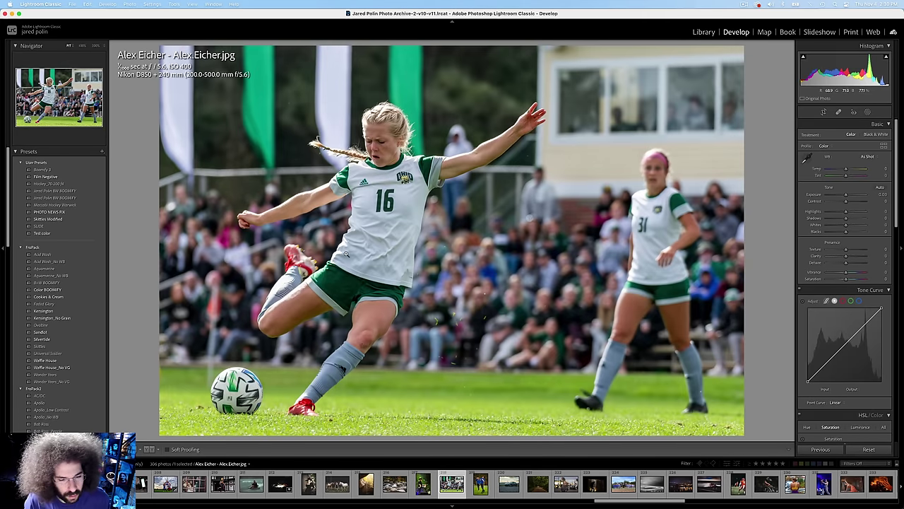
key("Right")
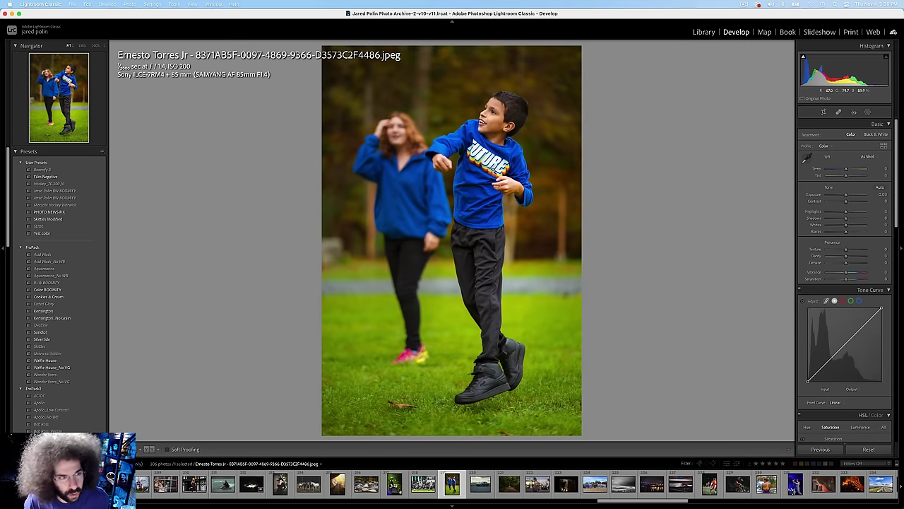
Step: Examine the boy in the blue FUTURE sweatshirt up close, then return to the full photo
left_click_drag(487, 185, 445, 321)
left_click_drag(421, 244, 416, 246)
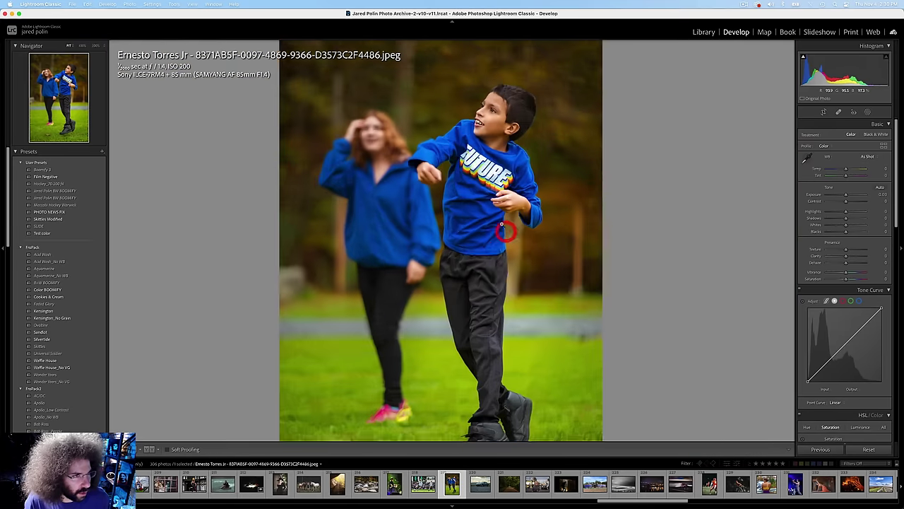
left_click_drag(502, 229, 470, 363)
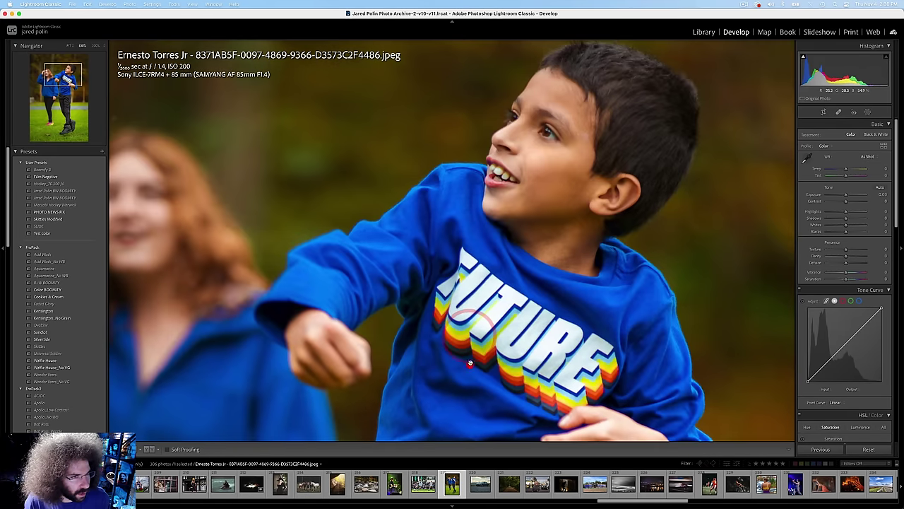
left_click(270, 97)
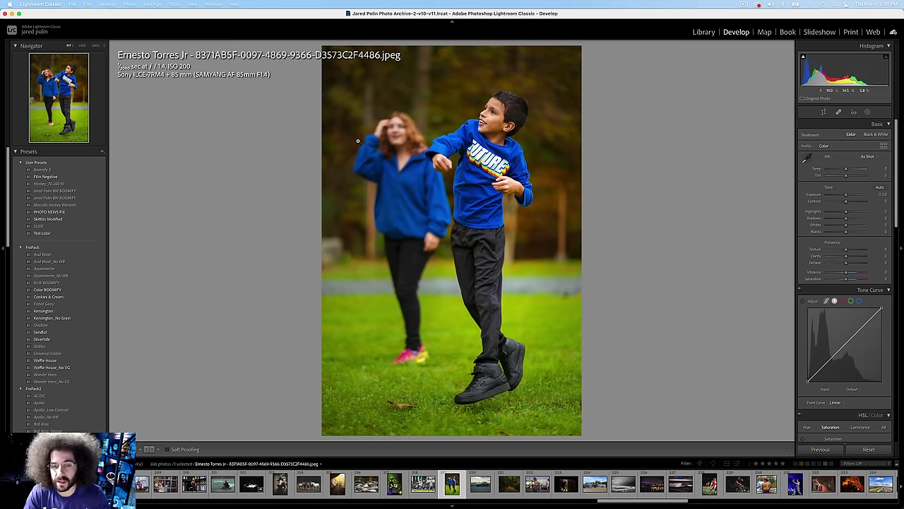
Step: Review the photos from the grey sports car through the toddler on the street to the silhouetted hiker with the flashlight
key("Right")
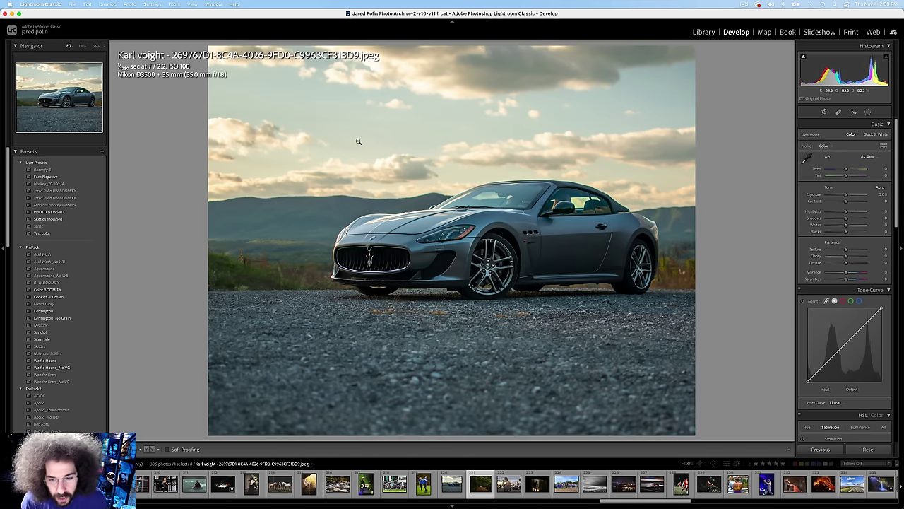
key("Right")
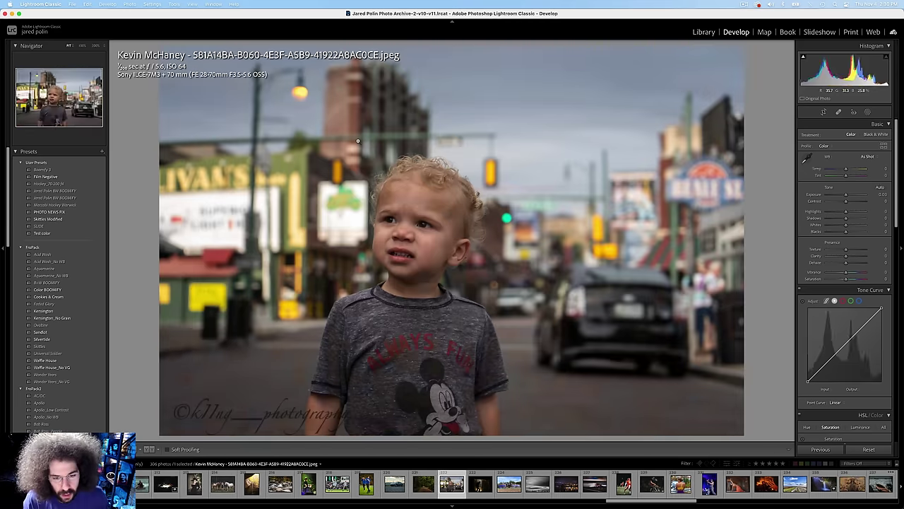
key("Right")
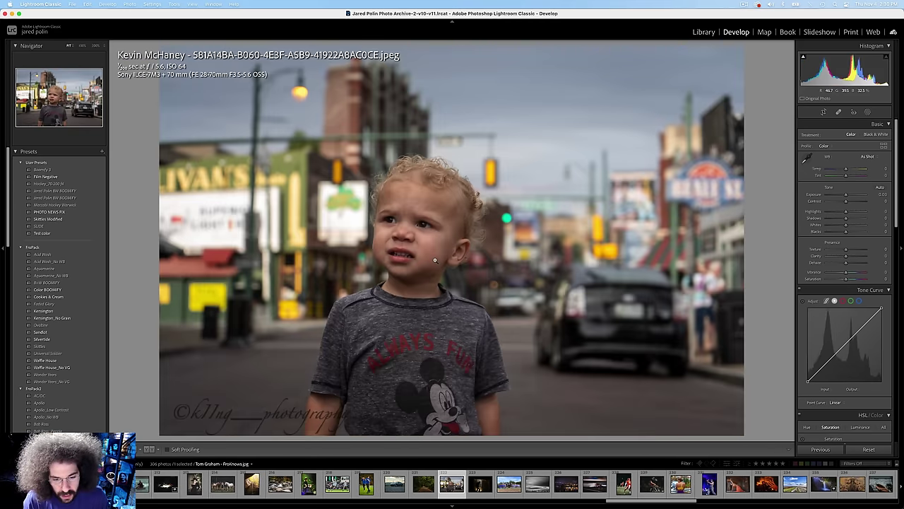
key("Right")
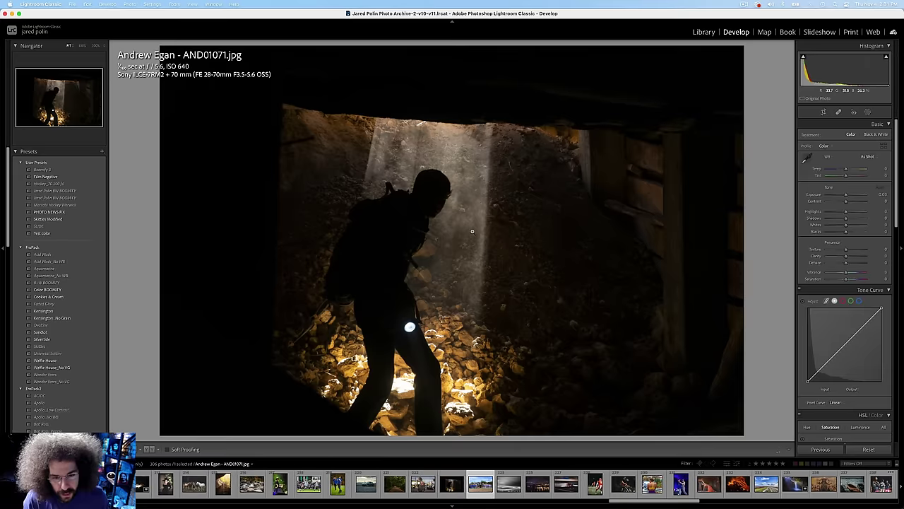
Step: Set the girls' soccer team photo to exposure -0.85 and contrast +27
key("Right")
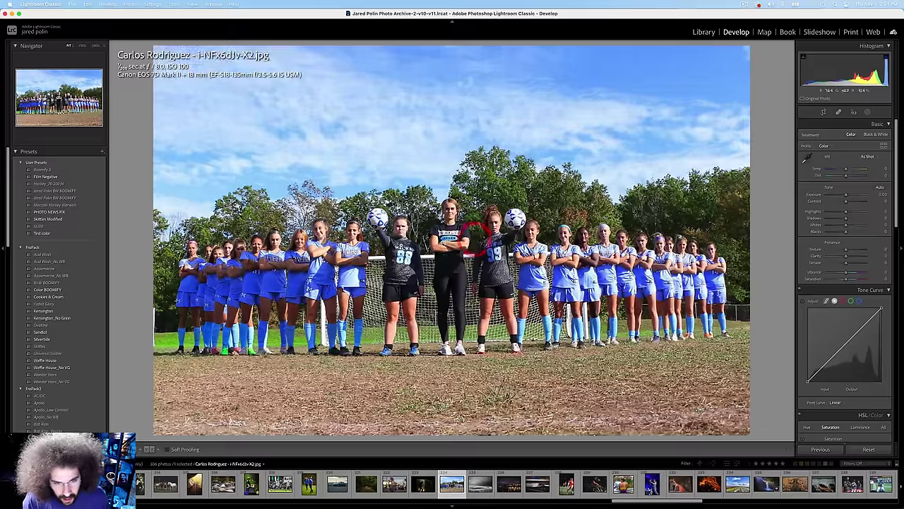
left_click_drag(846, 195, 852, 201)
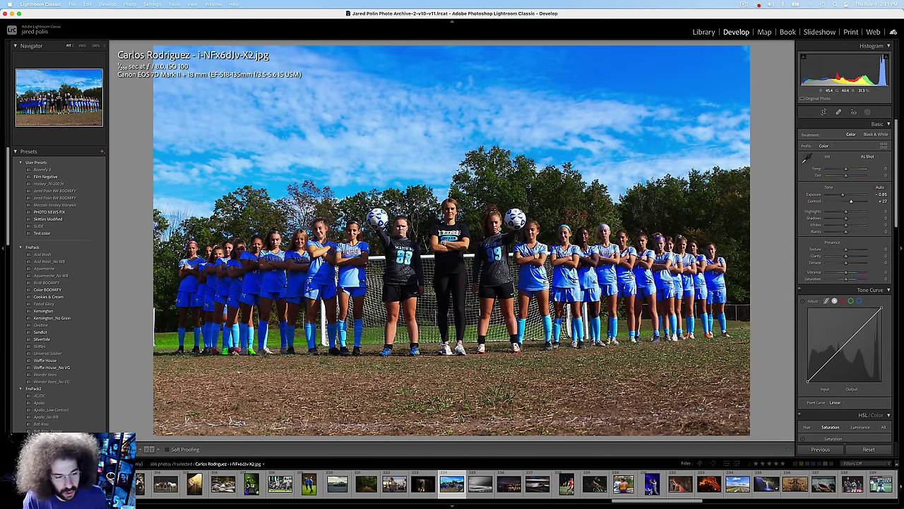
Step: Review the photos from the black-and-white cloudy sky through the football pass to the red cardinal
key("Right")
left_click(479, 226)
left_click(480, 226)
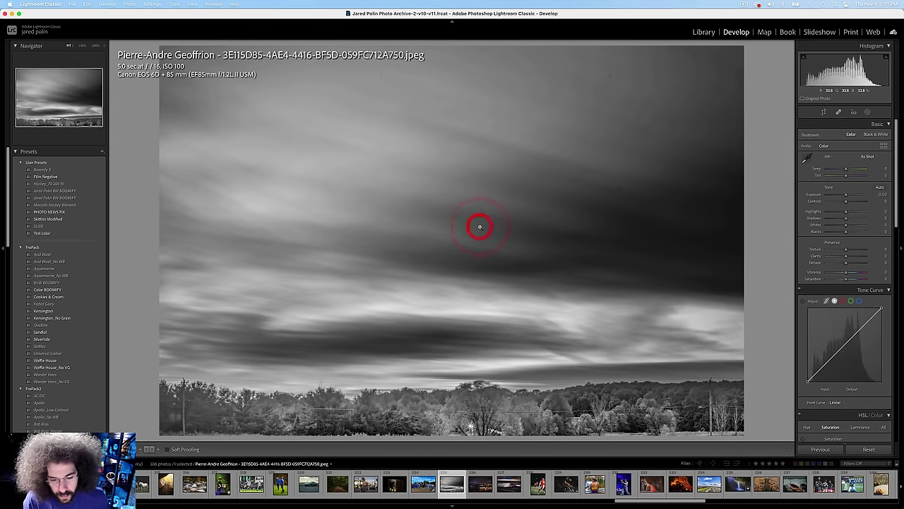
key("Right")
key("Right")
key("Right")
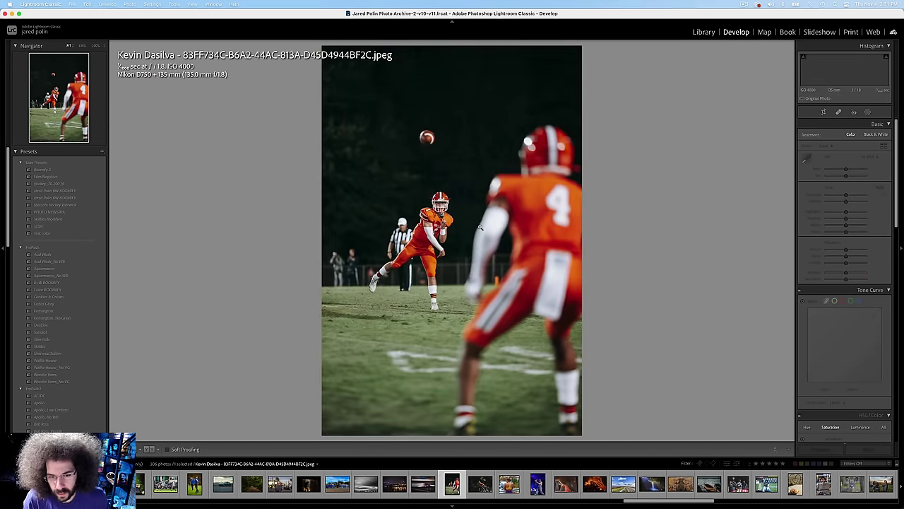
key("Right")
key("Left")
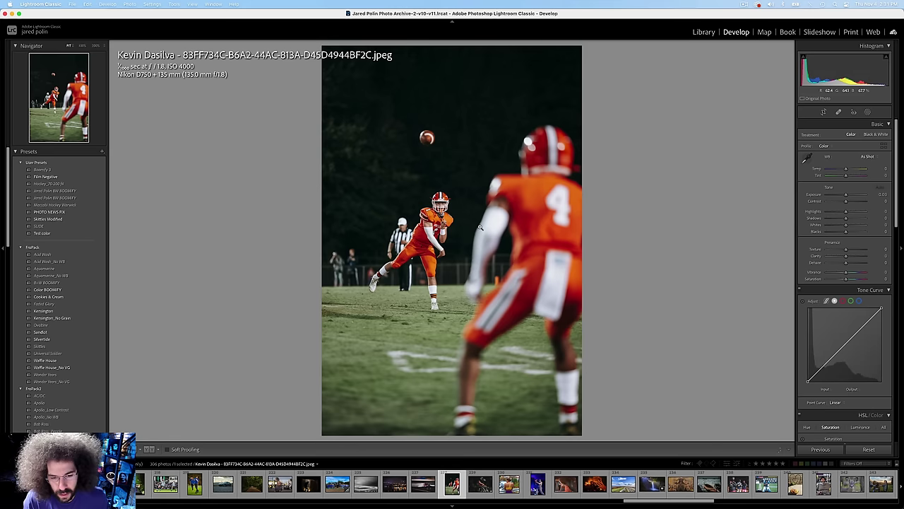
key("Right")
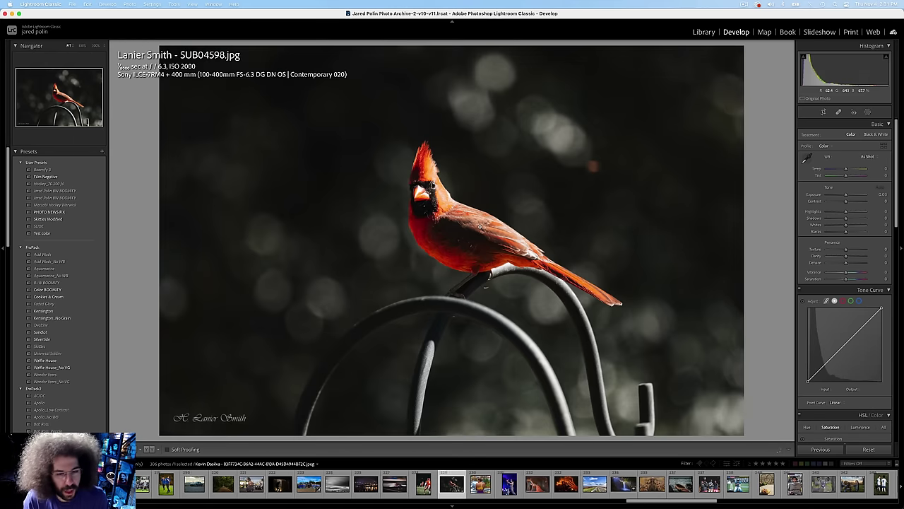
Step: Review the photos from the woman in the yellow top through the dancer and rocky hilltop to the fishing spider macro
key("Right")
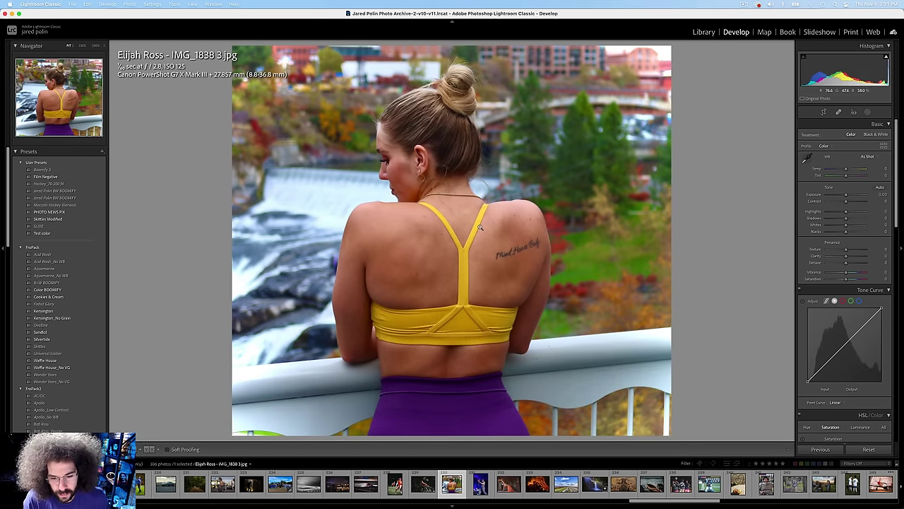
key("Right")
key("Right")
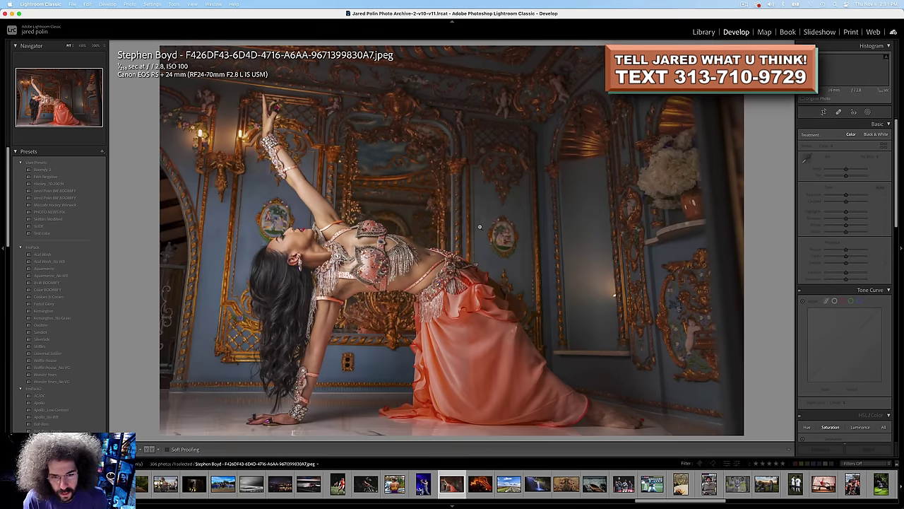
key("Right")
key("Right")
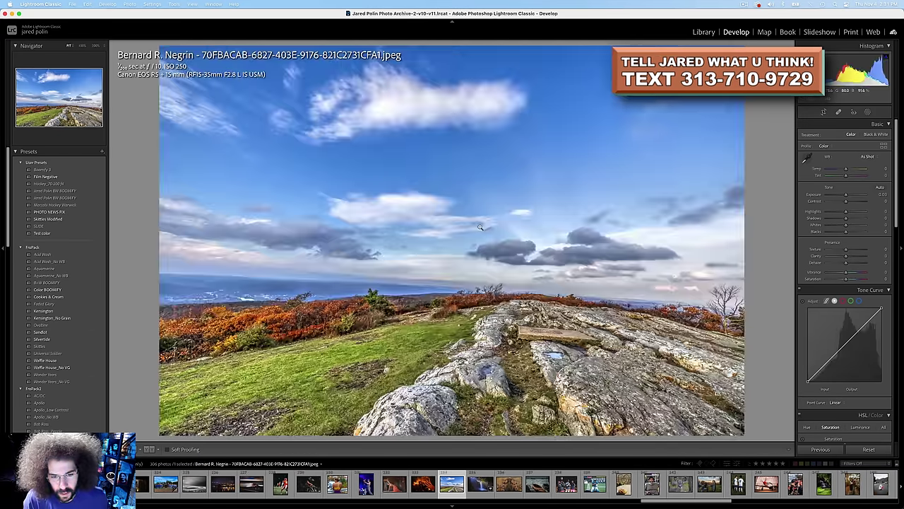
key("Right")
key("Right")
key("Right")
key("Left")
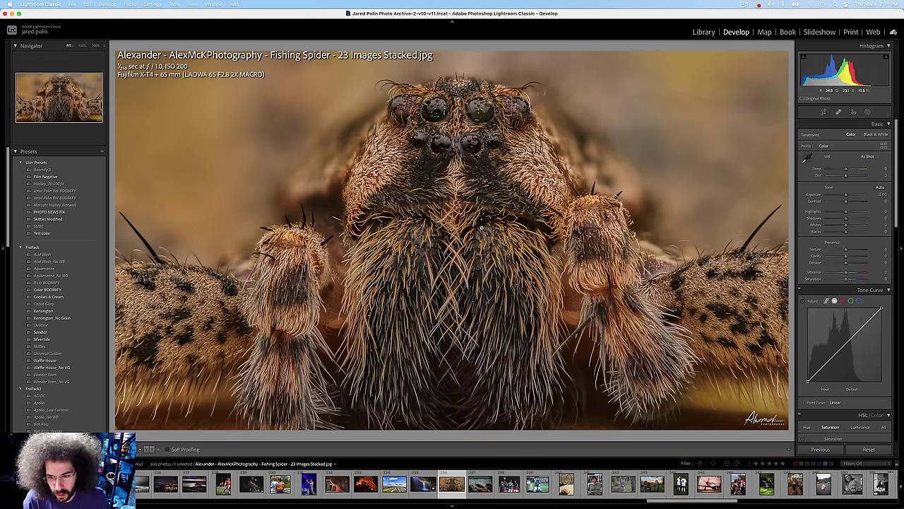
Step: Check the fishing spider macro up close, increase its contrast and presence, and rate it five stars
left_click(505, 265)
left_click_drag(501, 256, 515, 370)
left_click(473, 276)
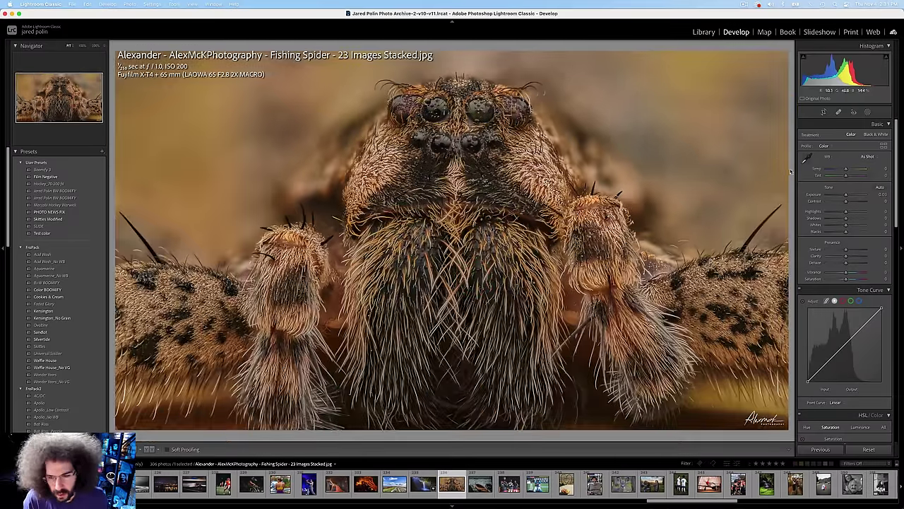
left_click_drag(846, 201, 861, 201)
left_click_drag(848, 252, 848, 253)
key("5")
Step: Review the photos from the wooden boat through the Rhode Island football player to the bearded man in the black hat
key("Right")
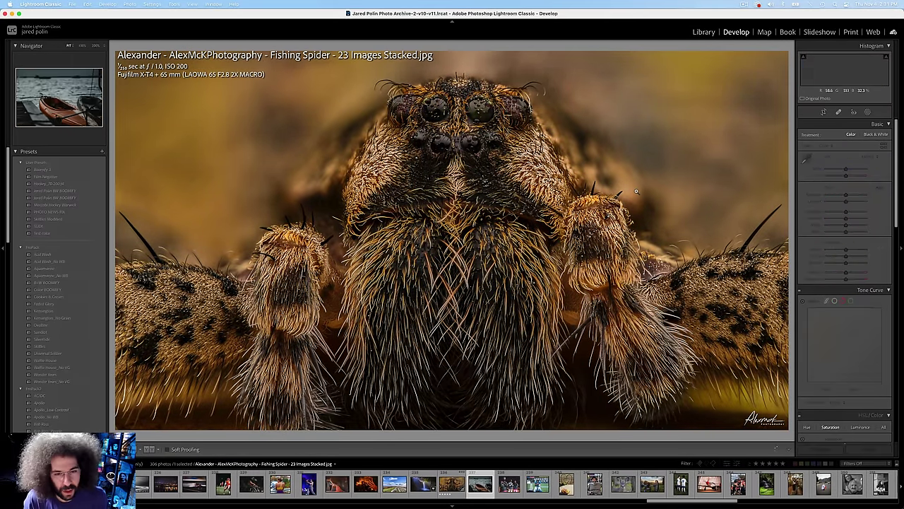
key("Right")
key("Right")
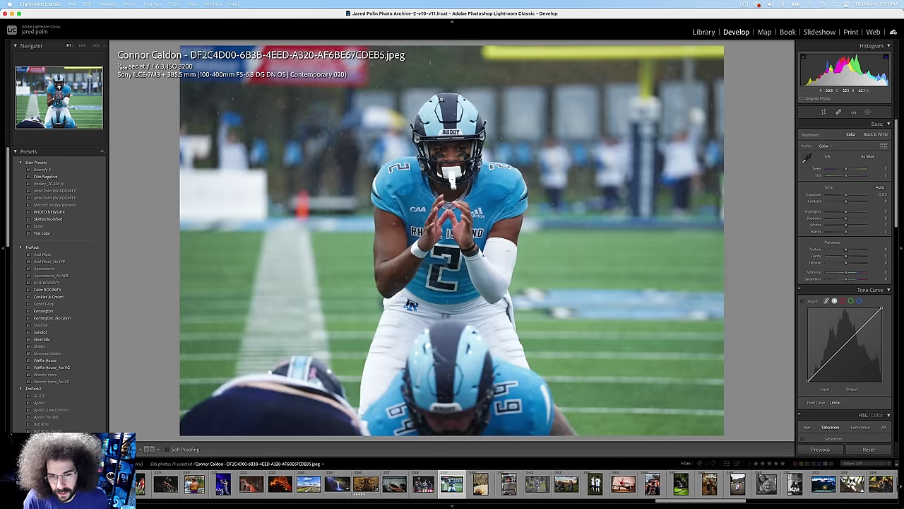
key("Right")
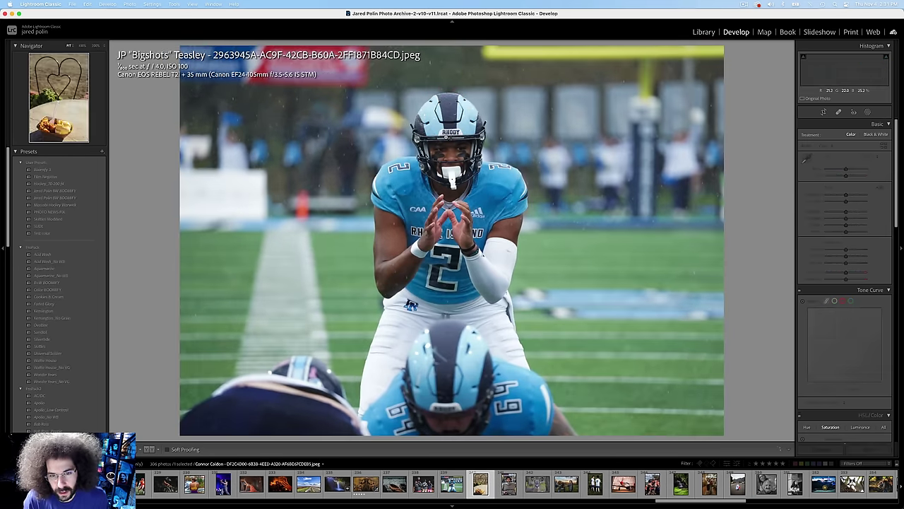
key("Right")
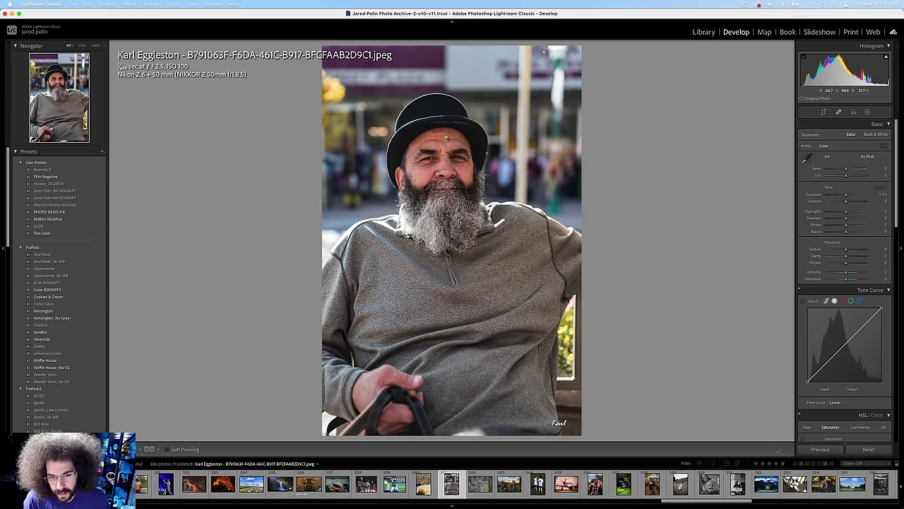
key("Right")
key("Left")
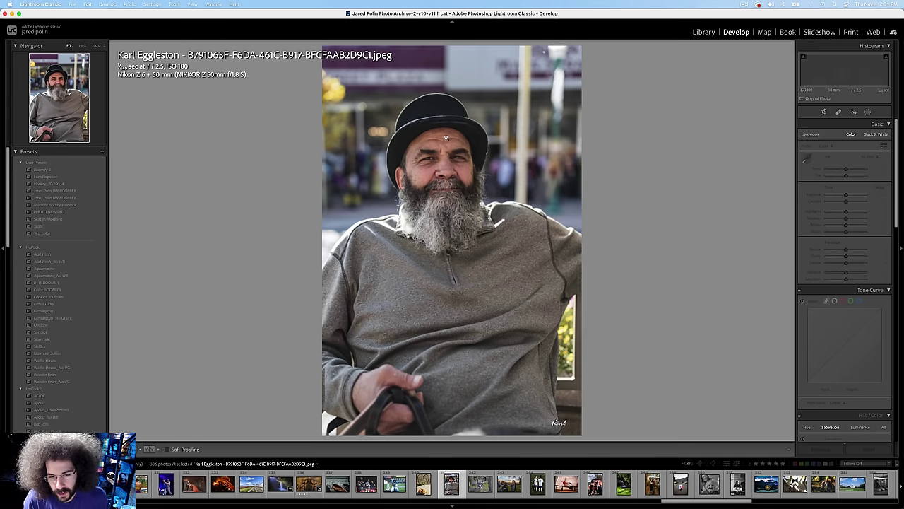
Step: Review the photos following the bearded man, through the two muddy young soccer players and the food truck, to the waterfall with green water
key("Right")
key("Right")
key("Right")
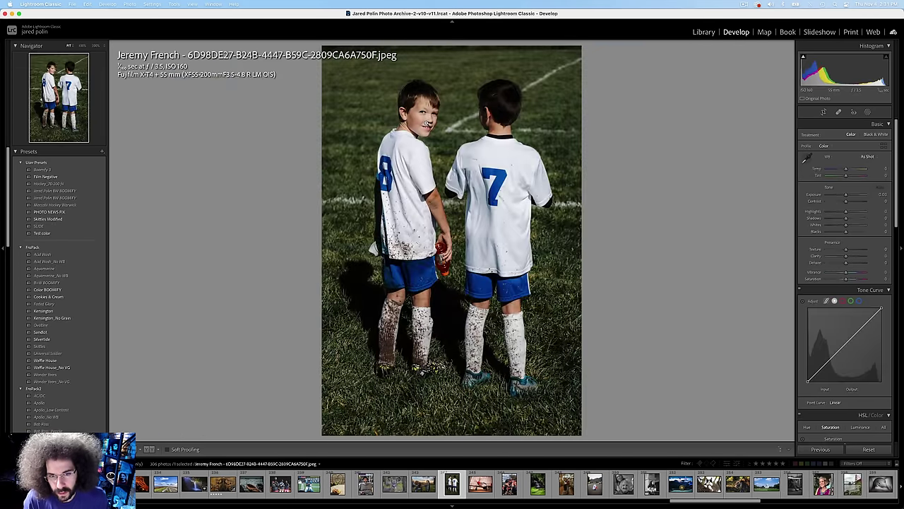
key("Right")
key("Right")
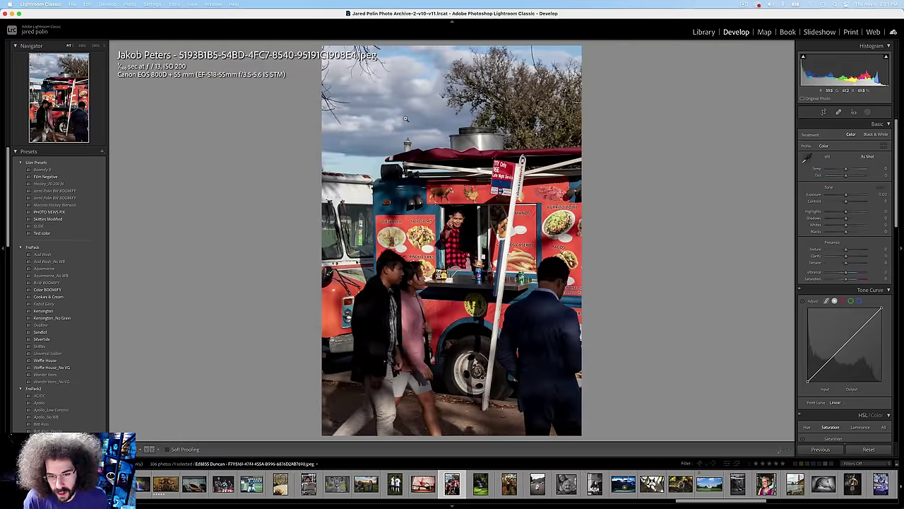
key("Right")
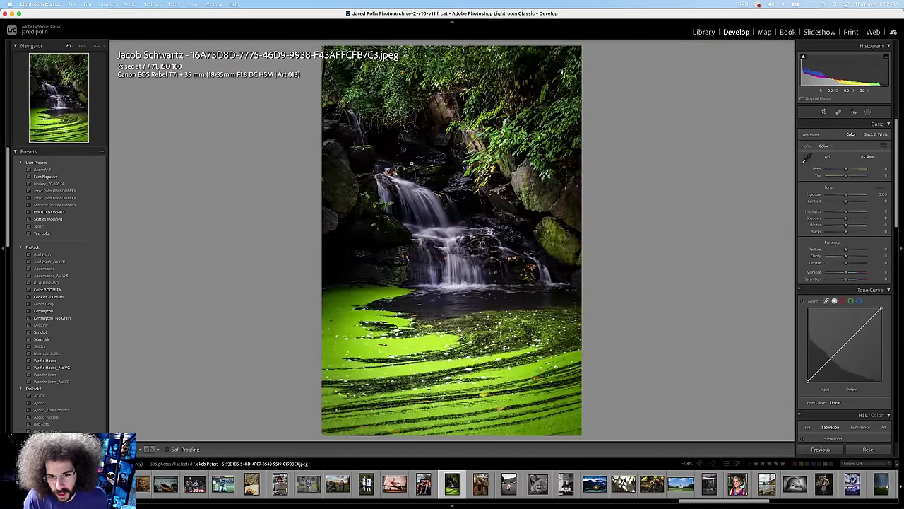
Step: Review the photos from the couple on the path through the child in the ghost costume to the elderly woman's haircut portrait
key("Right")
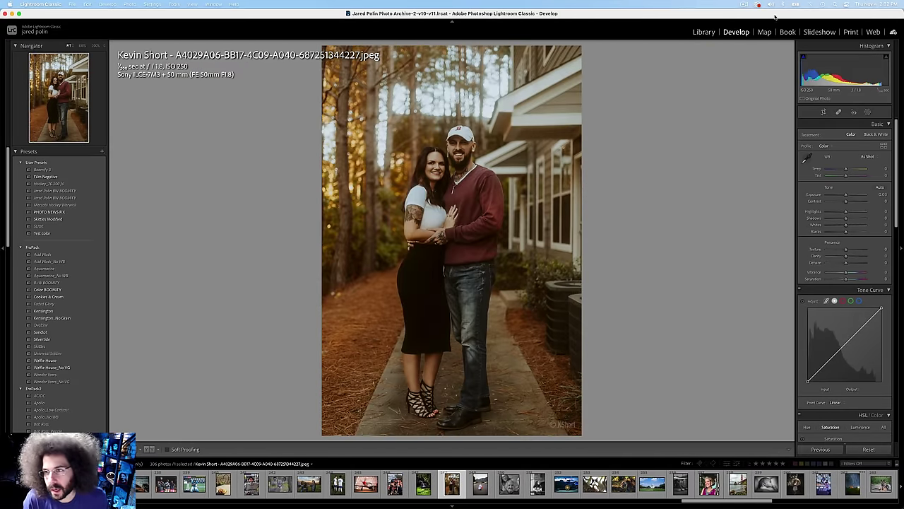
left_click(747, 5)
left_click(747, 5)
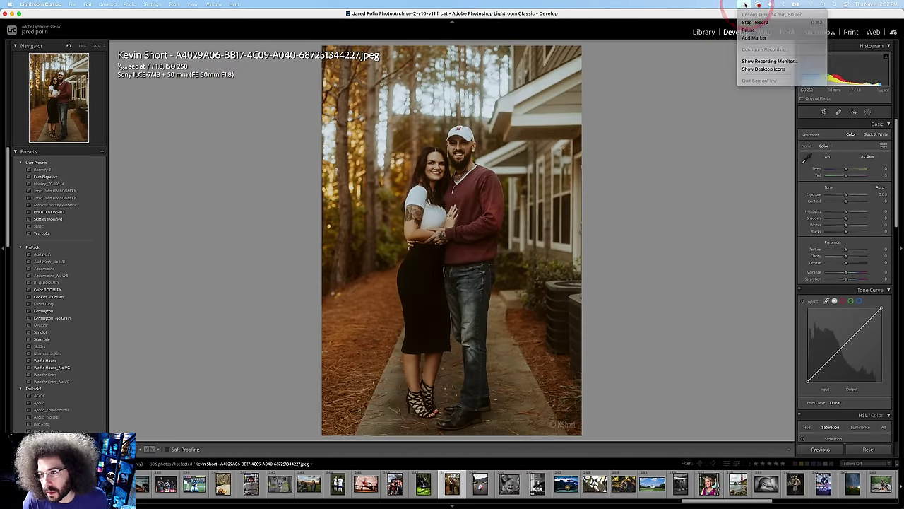
key("Right")
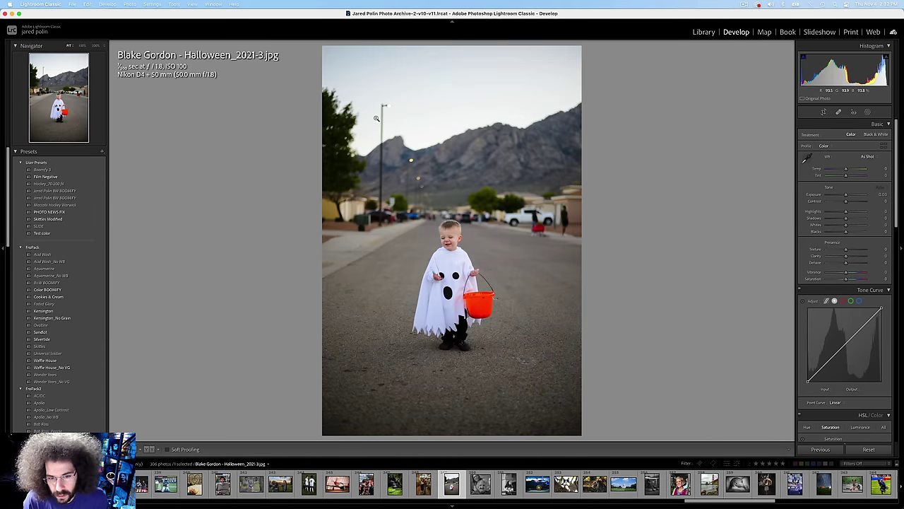
key("Right")
key("Right")
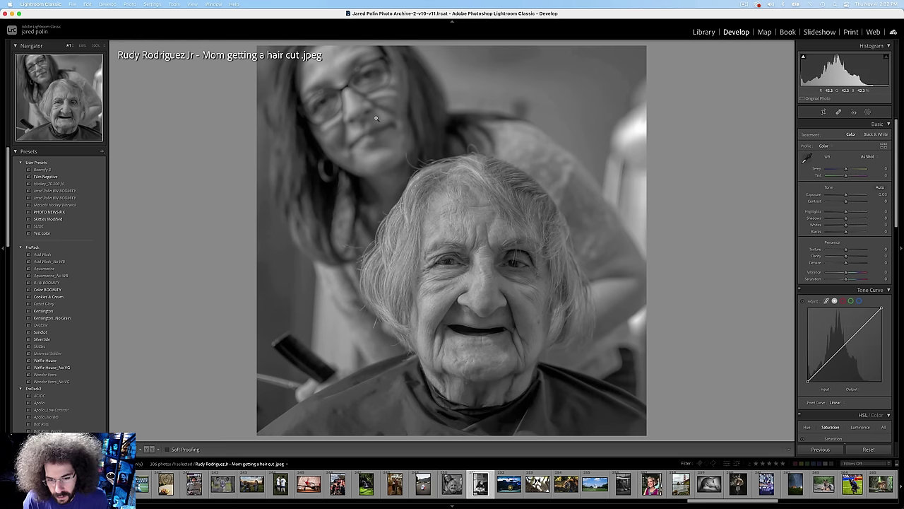
key("Left")
key("Right")
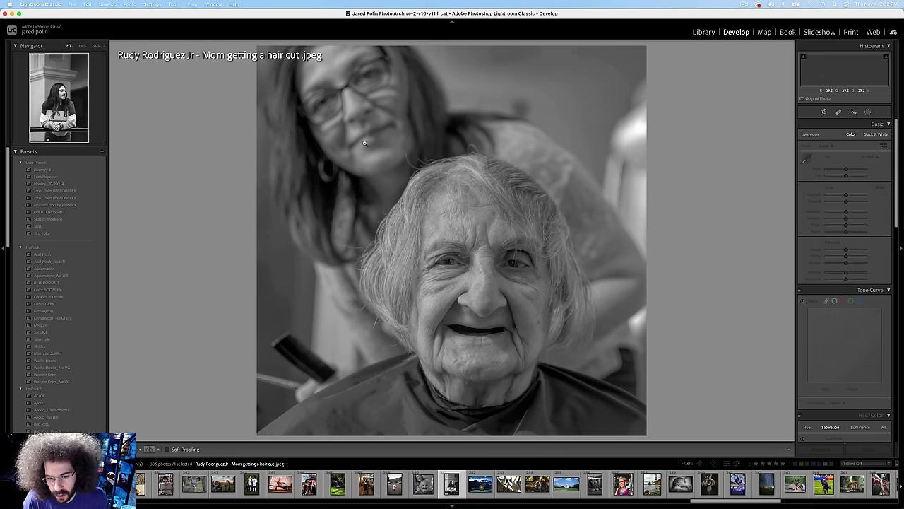
Step: Review the photos from the black-and-white cat through the US Capitol and the Golden Gate Bridge to the sleeping baby
key("Right")
key("Right")
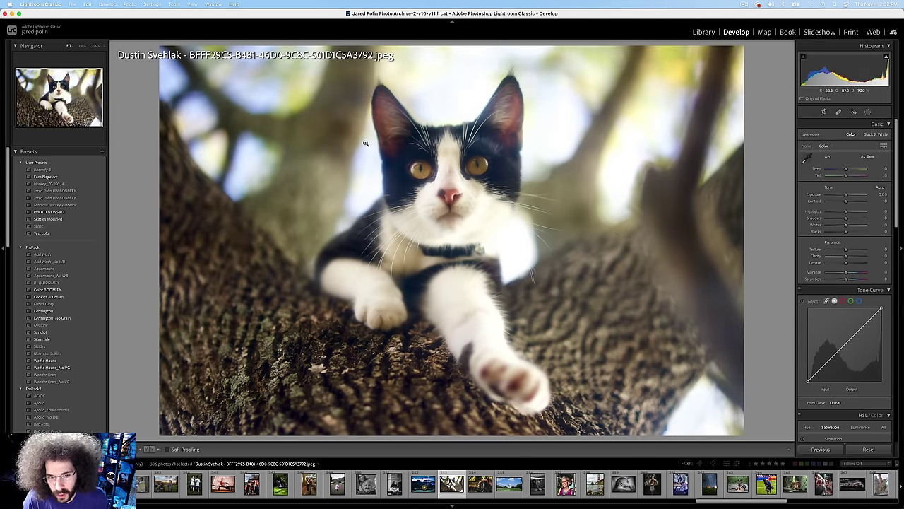
key("Right")
key("Right")
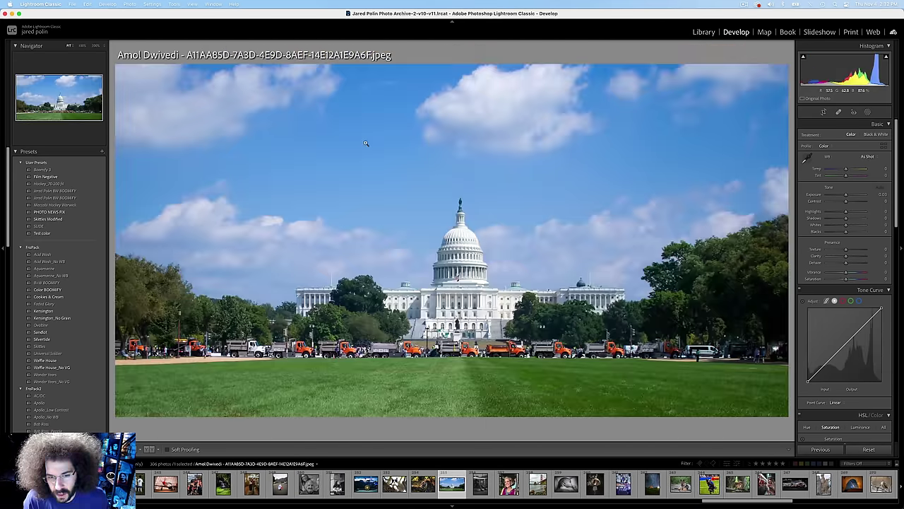
key("Right")
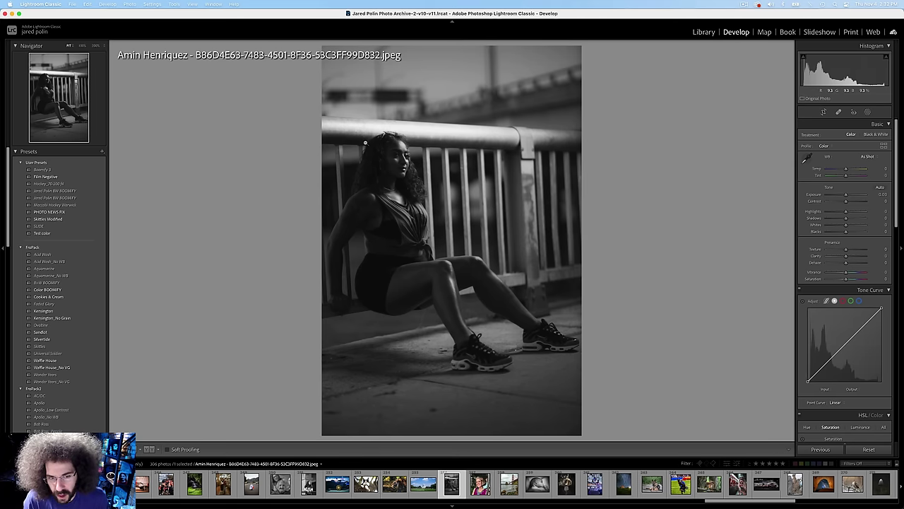
key("Right")
key("Right")
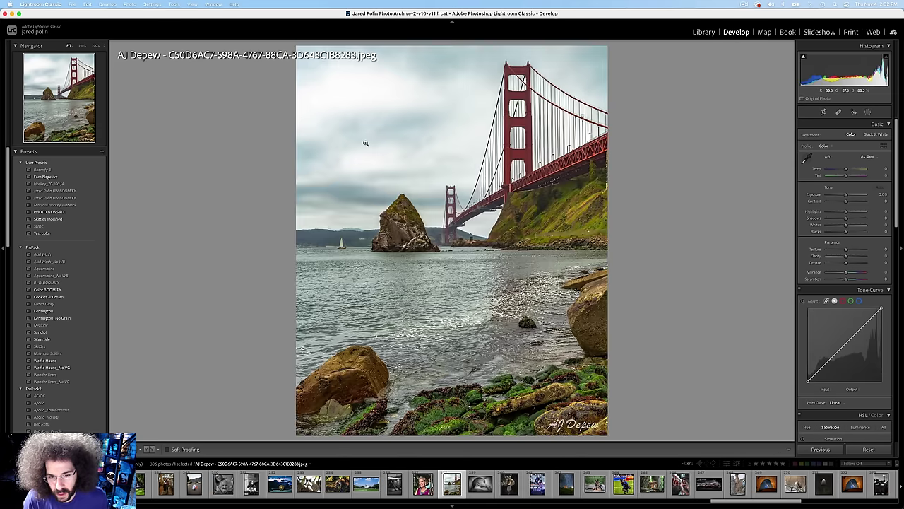
key("Right")
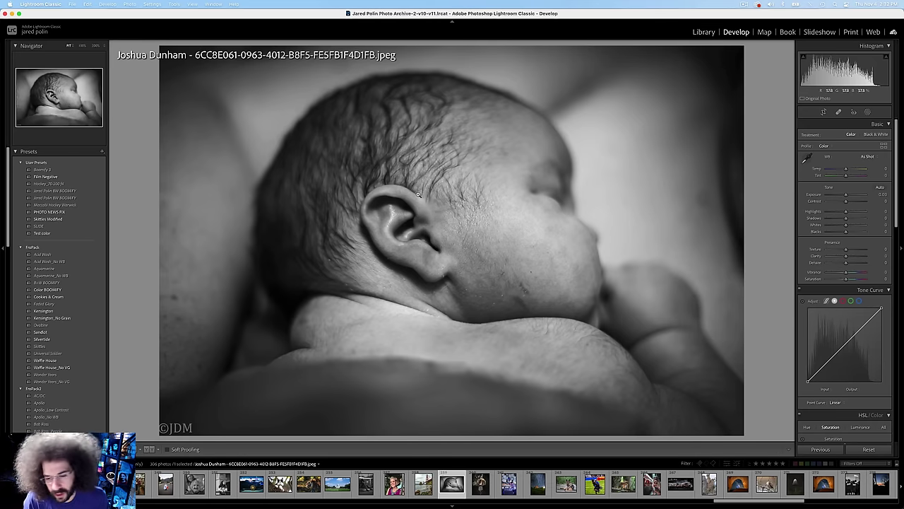
Step: Check the sleeping baby's face up close, and review the lit umbrella portrait, the stage guitarist and the star trails photo
left_click(551, 188)
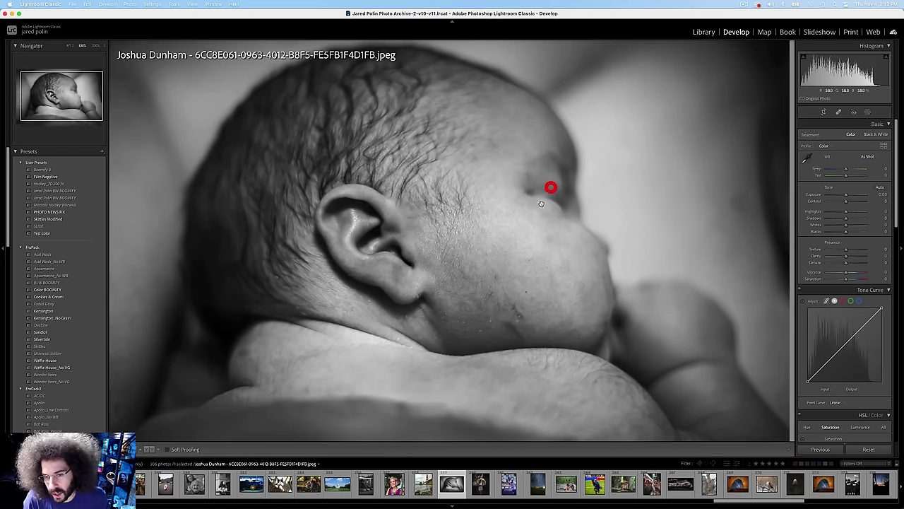
left_click(511, 183)
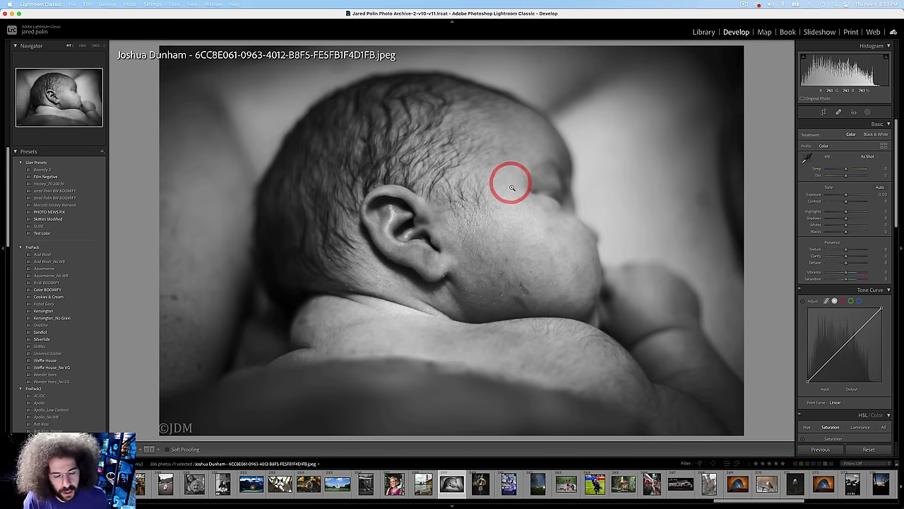
key("Right")
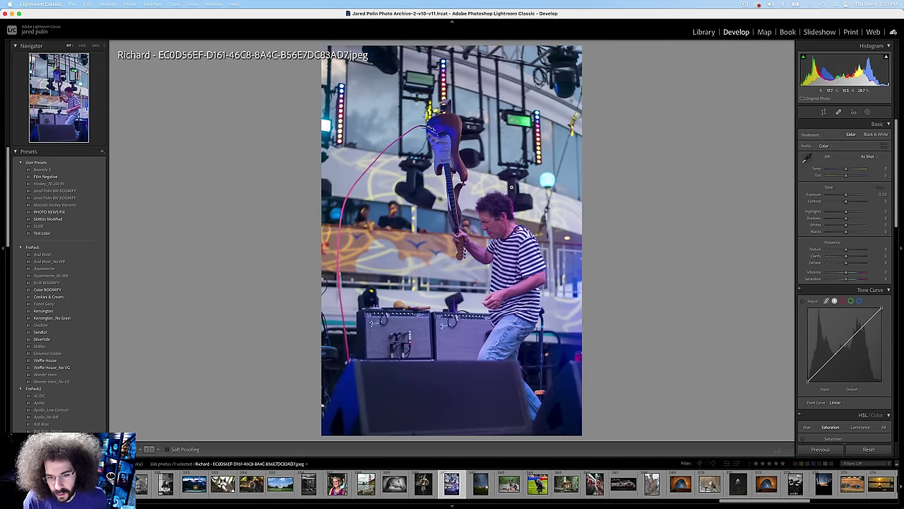
key("Left")
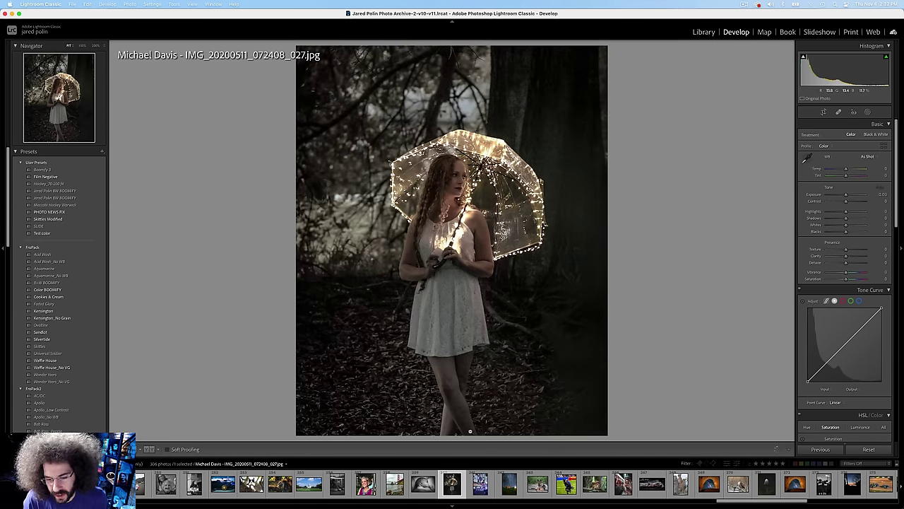
key("Right")
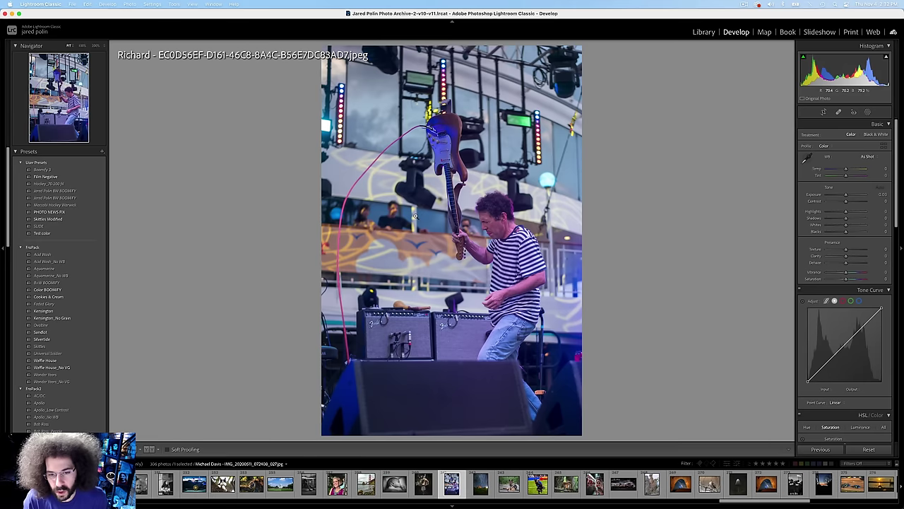
key("Right")
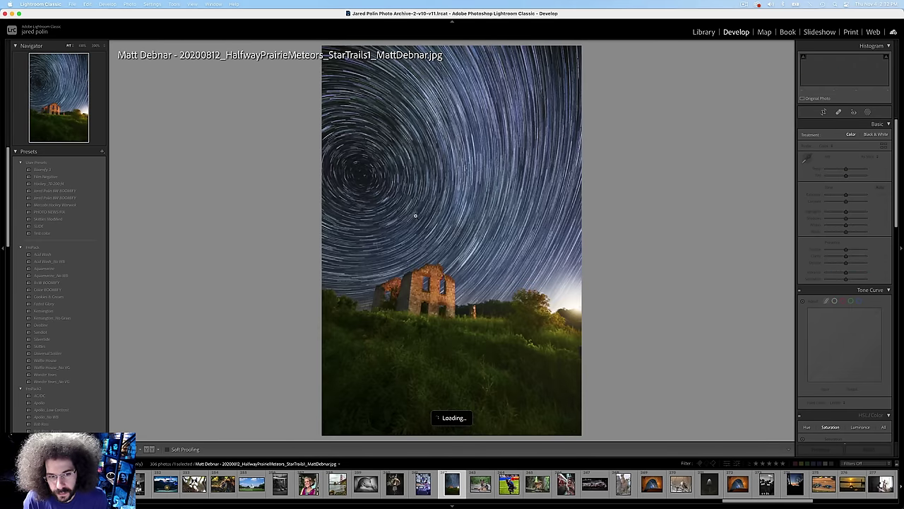
Step: Review the photos from the frisbee dog and squirrel to the drifting cars, checking the woman with the red drink up close
key("Right")
key("Right")
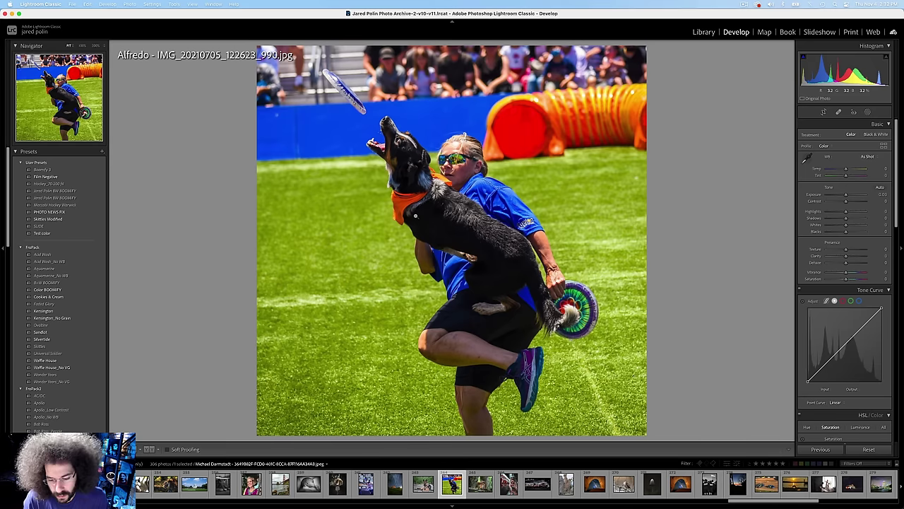
key("Right")
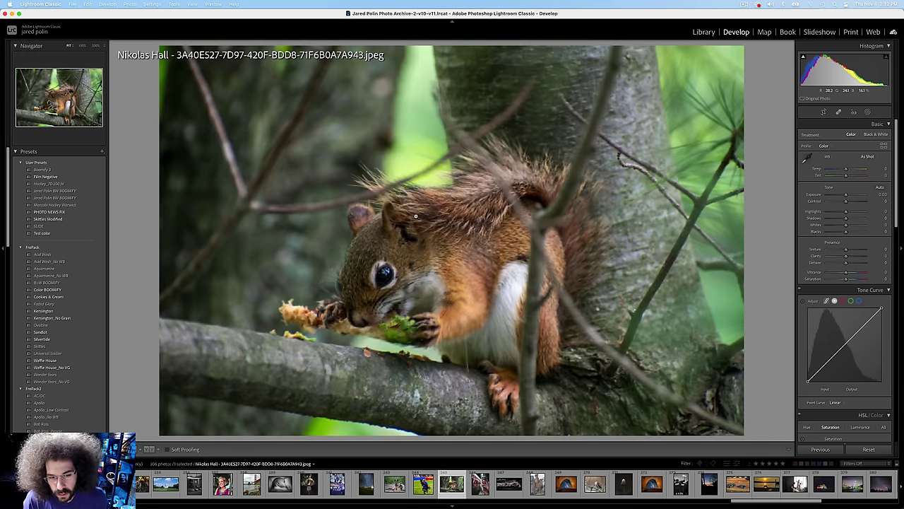
key("Right")
left_click(511, 170)
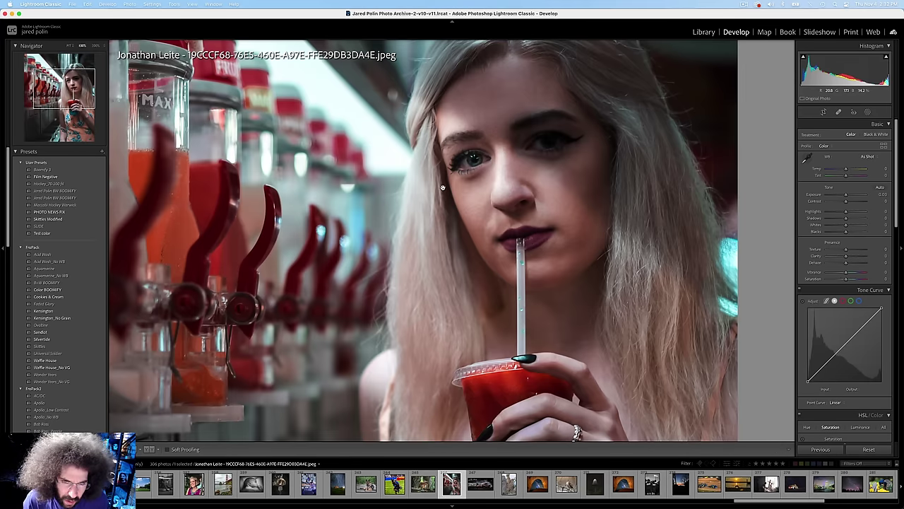
left_click(443, 187)
key("Right")
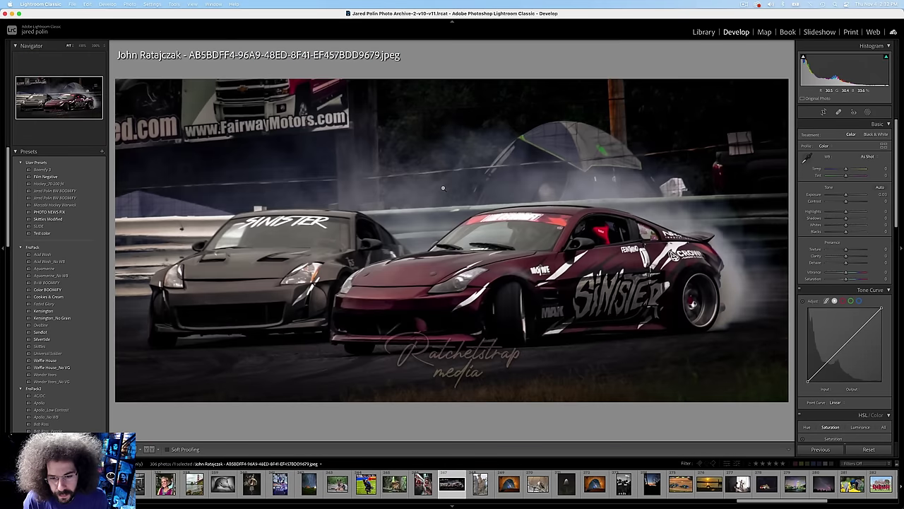
Step: Set the cheetah photo's exposure to -0.50, contrast +75, shadows +28, texture +12, clarity +28, vibrance and saturation +15, and compare before and after
key("Right")
key("Right")
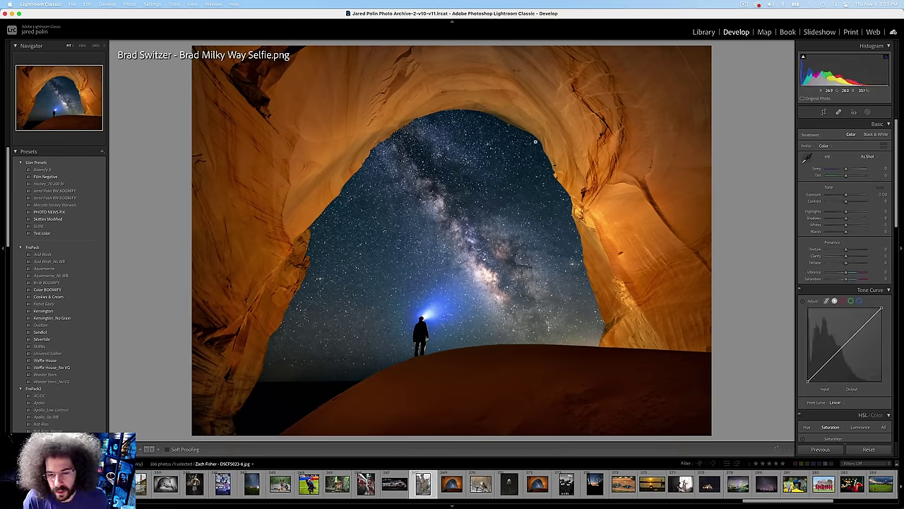
key("Left")
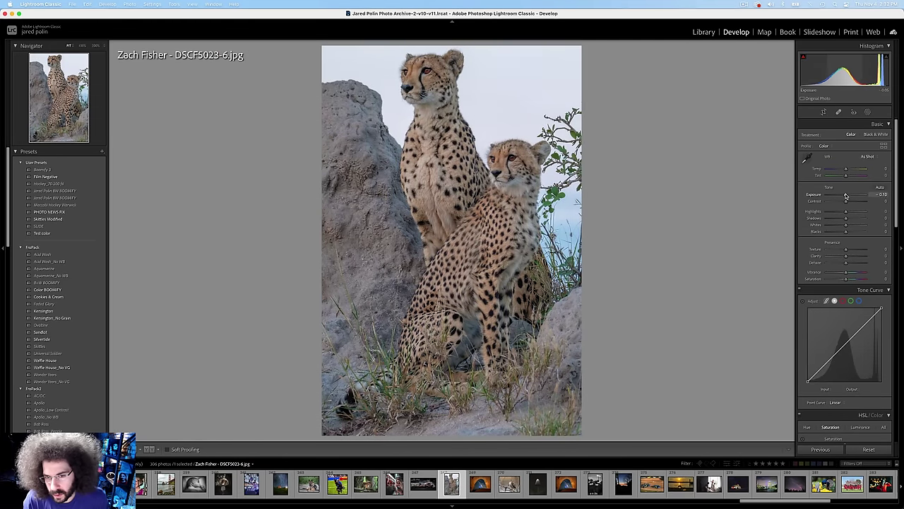
left_click_drag(845, 195, 851, 218)
left_click_drag(845, 252, 850, 279)
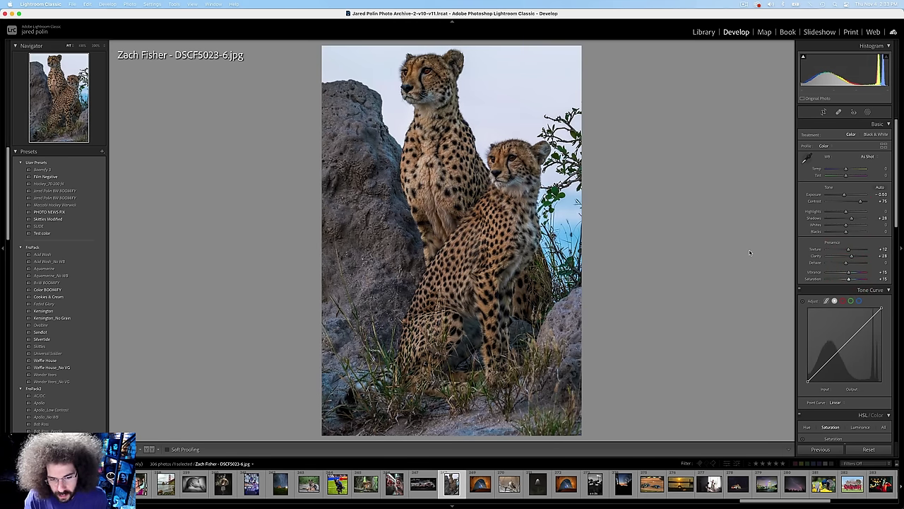
key("backslash")
key("backslash")
Step: Rate the Milky Way photo framed by the rock arch five stars and examine its details up close
key("Right")
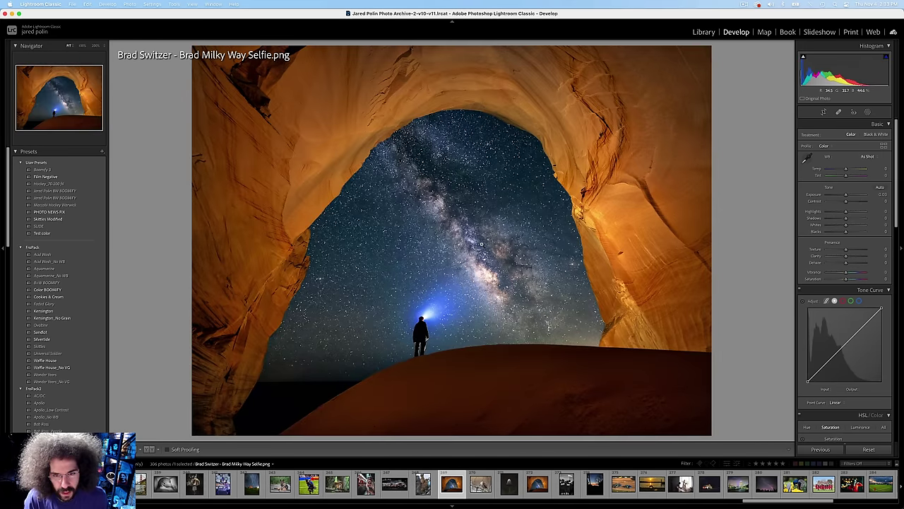
key("5")
key("backslash")
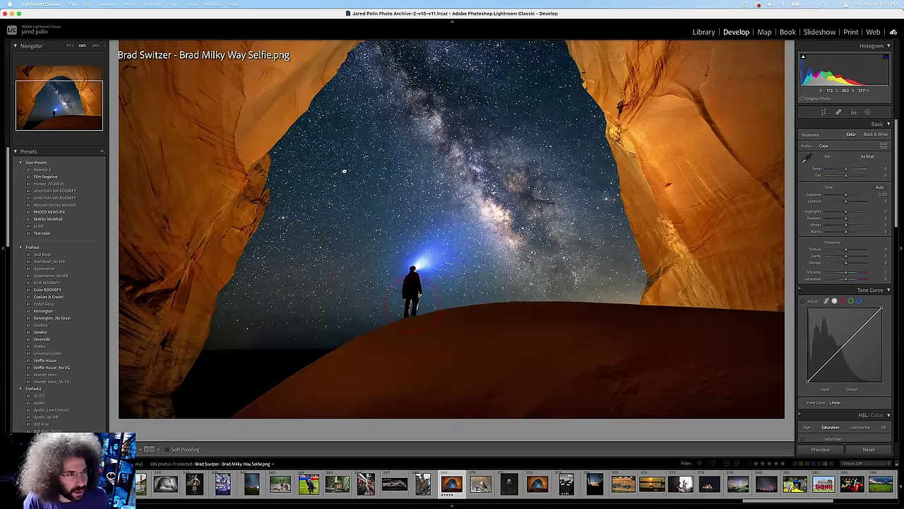
key("backslash")
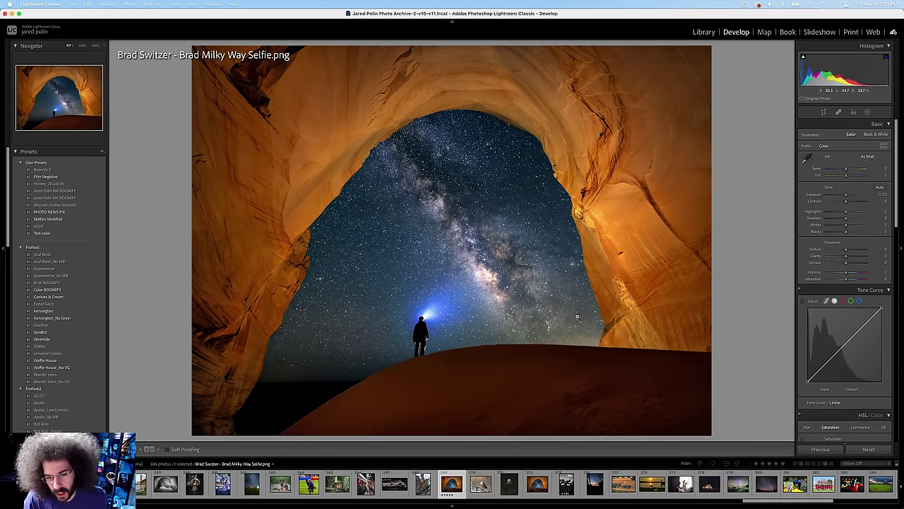
key("backslash")
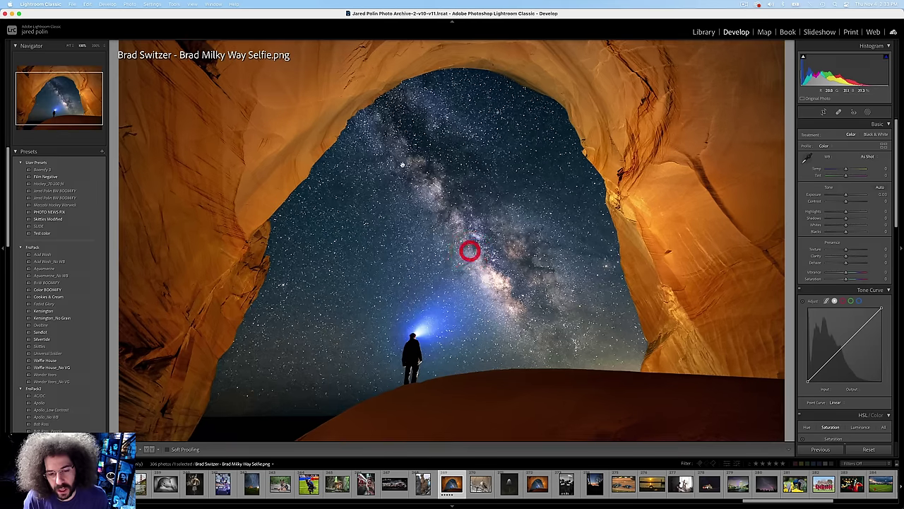
key("backslash")
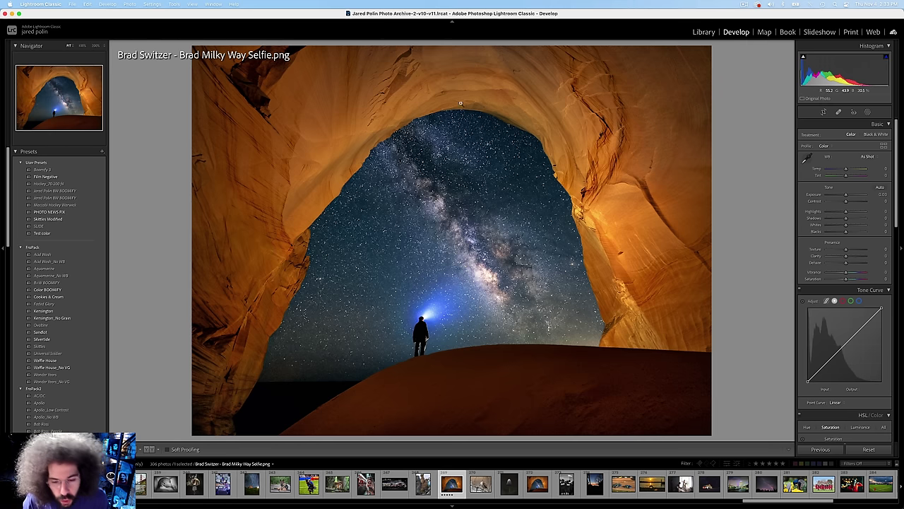
Step: Review the perched hawk and the dark mushroom photo, checking the mushroom's texture up close, and continue to the JPG Milky Way shot
key("Right")
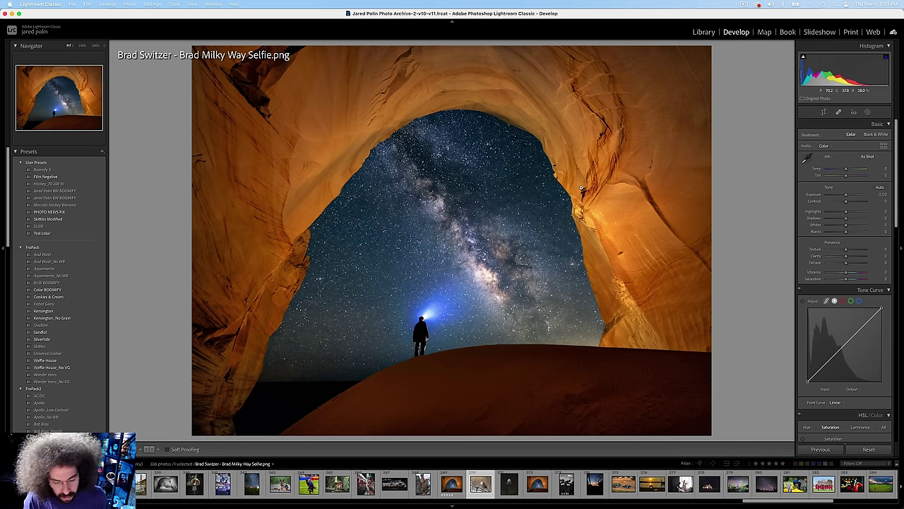
key("Right")
key("Left")
key("Right")
left_click(452, 220)
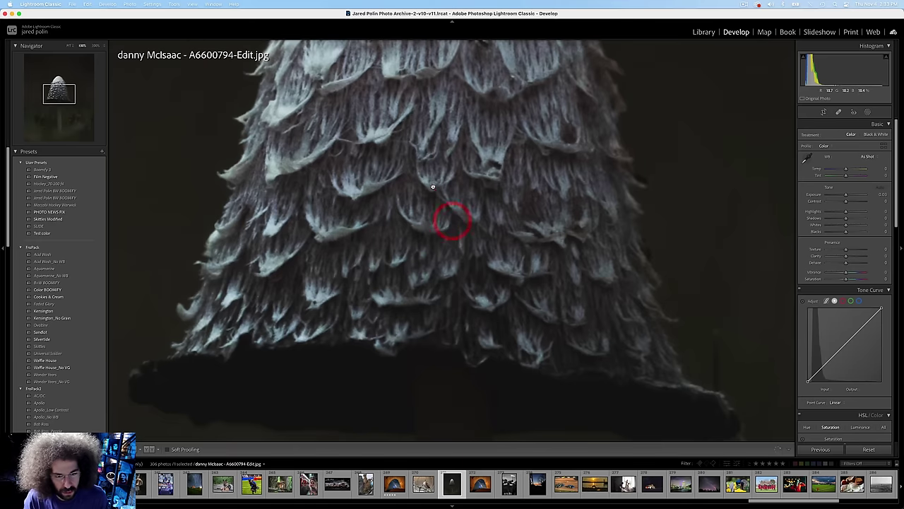
left_click(429, 186)
key("Right")
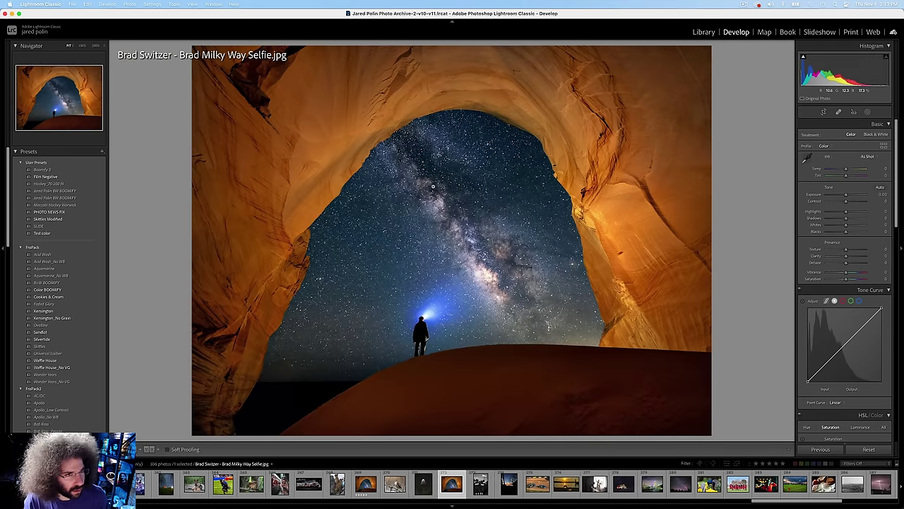
Step: Return to the perched hawk, and review the photos through the BHSU football players and the rally cars to the bridal party
key("Left")
key("Left")
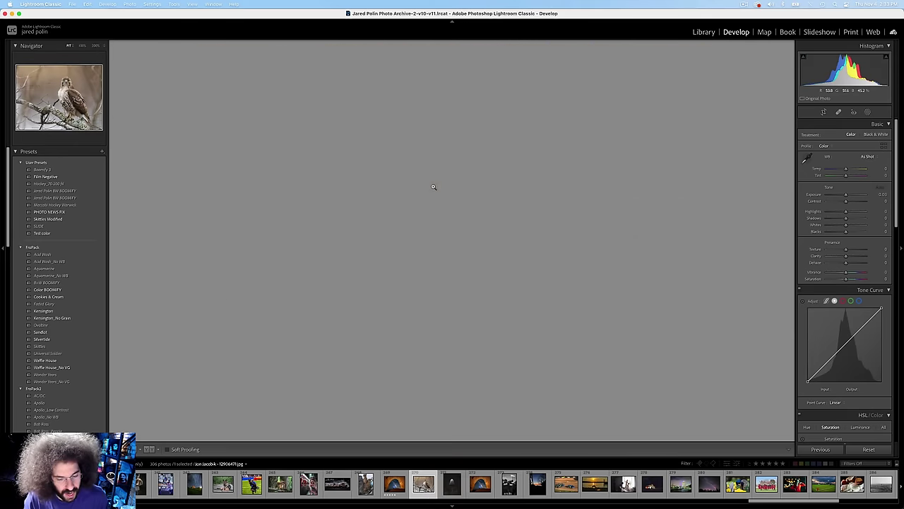
key("Right")
key("Right")
key("Right")
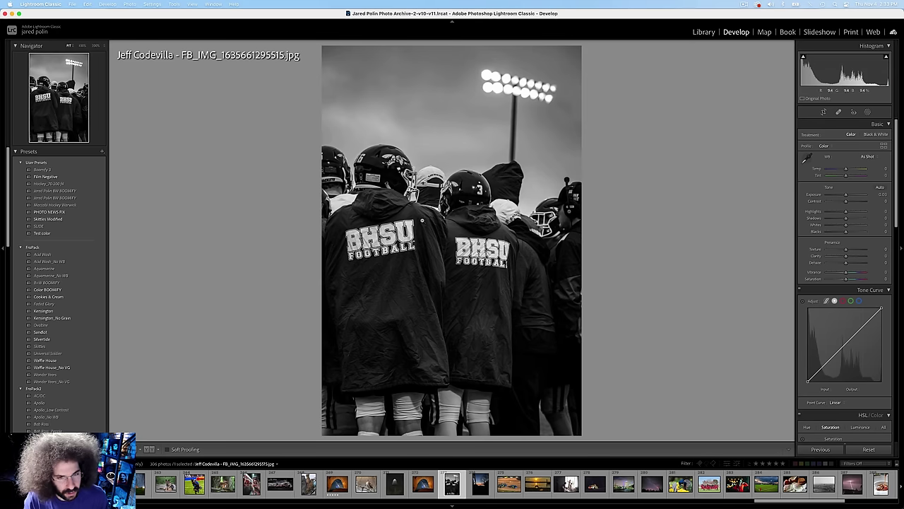
key("Right")
key("Right")
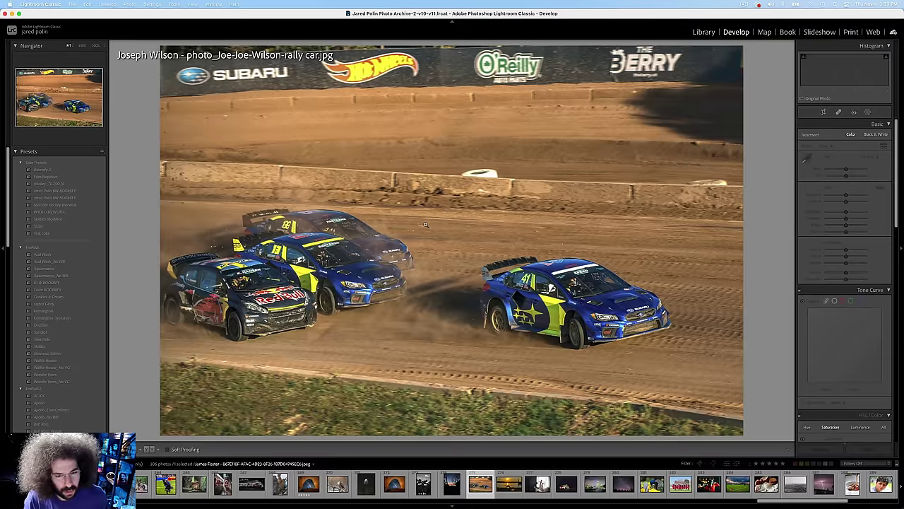
key("Right")
key("Right")
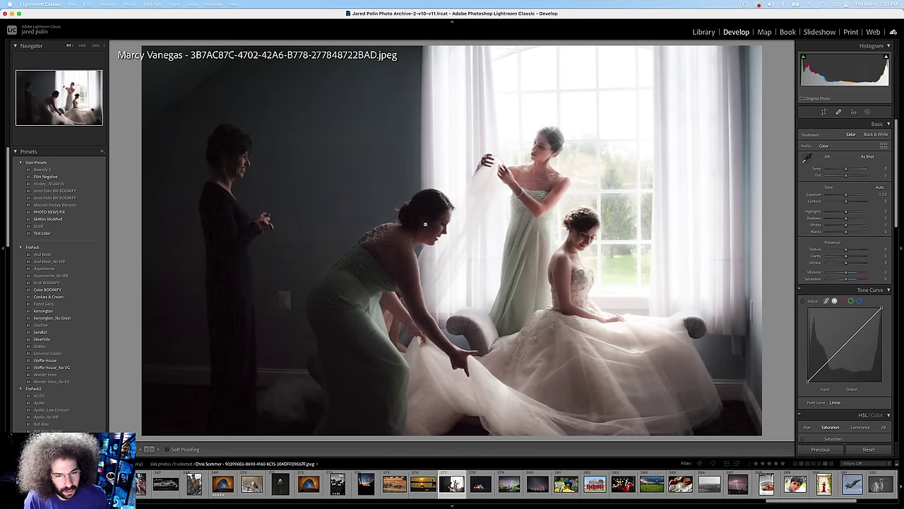
Step: Review the photos from the bridal party through the night shots to the peacock, examining the peacock's head up close in the Library module
key("Right")
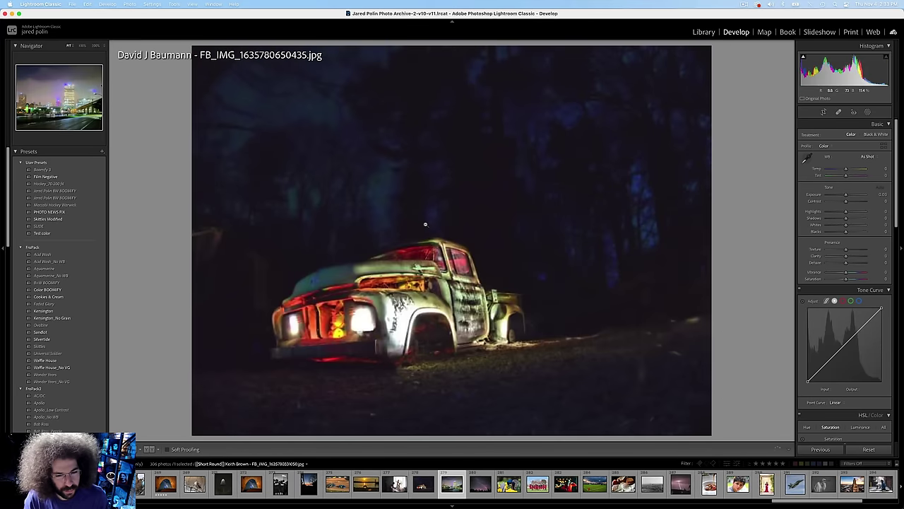
key("Right")
key("Right")
left_click(703, 32)
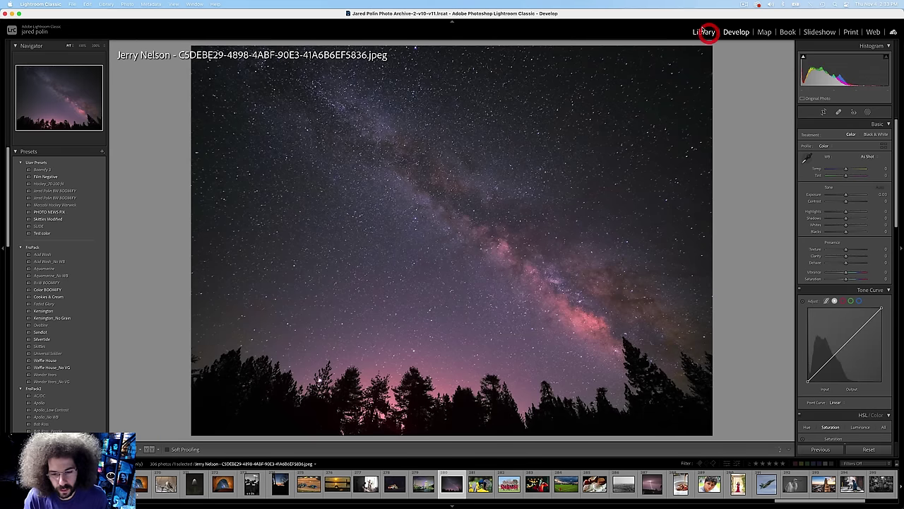
key("Right")
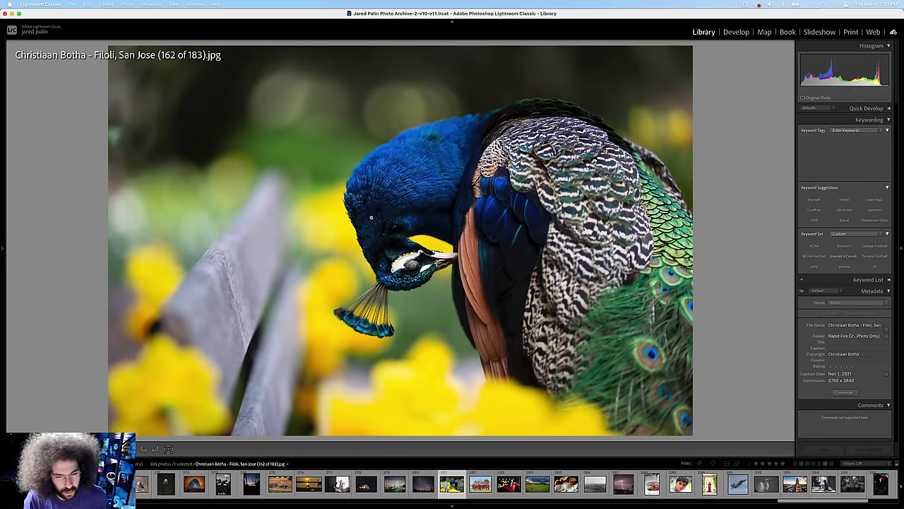
left_click(445, 259)
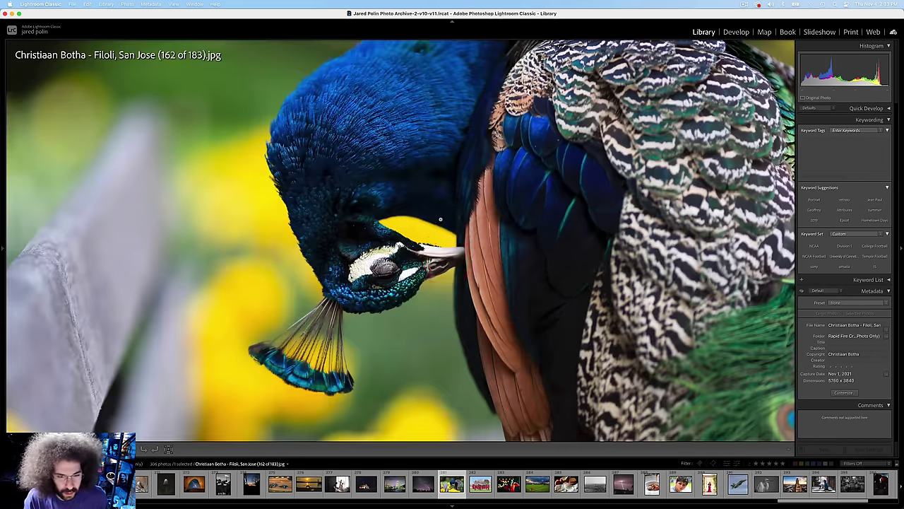
left_click(439, 215)
Step: Set the graduates' cap-toss photo to exposure -1.55 and contrast +74 in the Develop module, and compare before and after
key("Right")
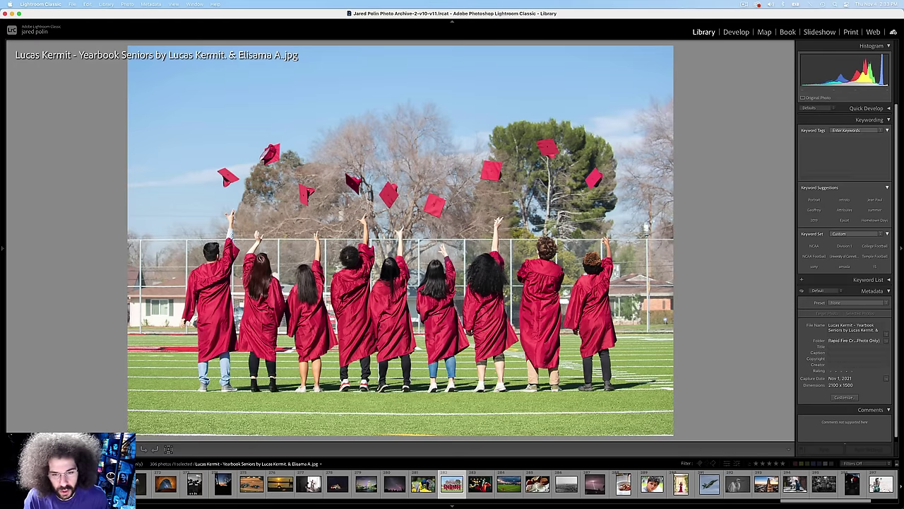
left_click(736, 31)
left_click_drag(839, 196, 853, 207)
key("backslash")
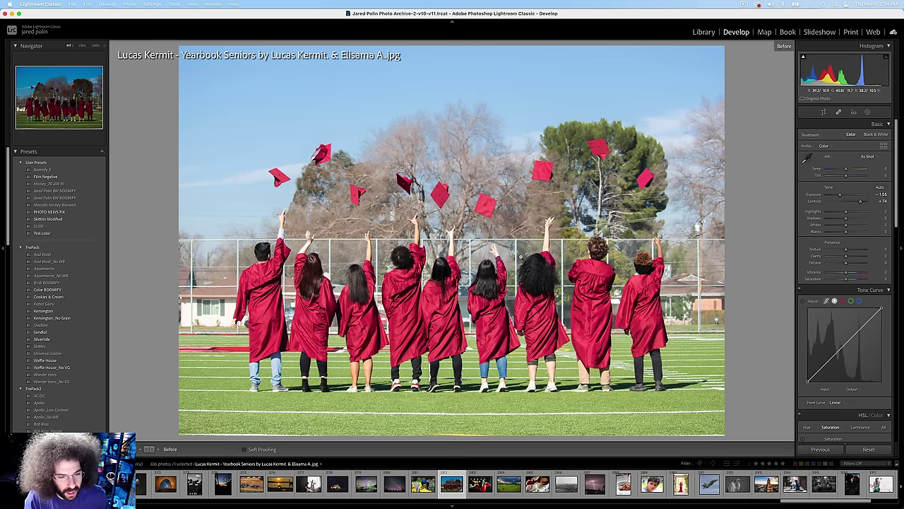
key("backslash")
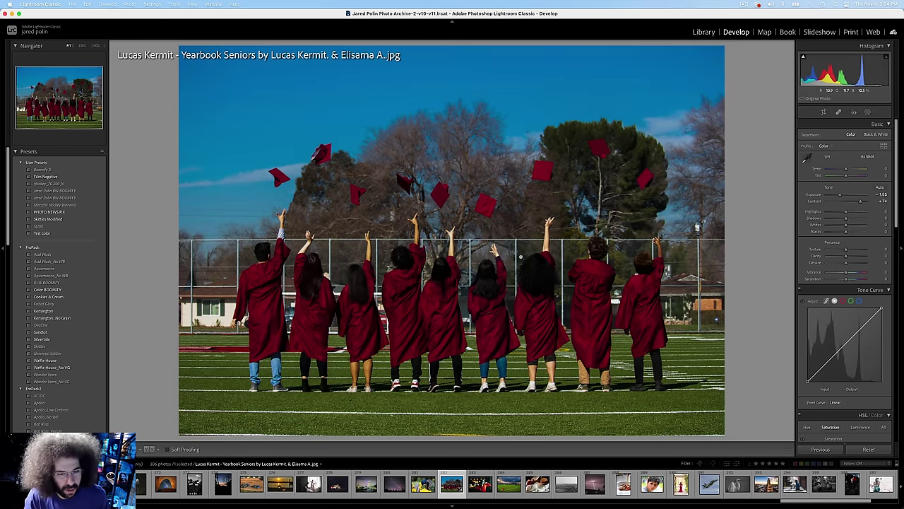
Step: Examine the woman in the red coat up close, and review the photos through the breakfast plate and desert landscape to the lobster dish
key("Right")
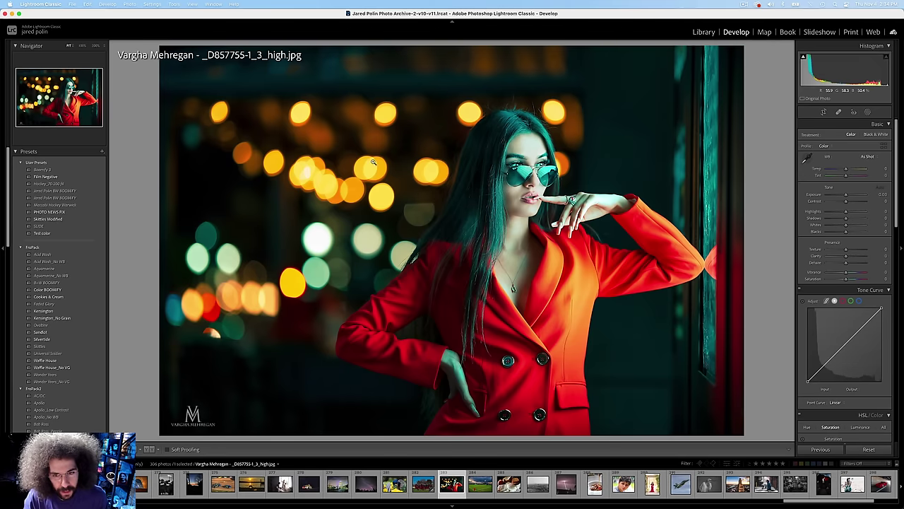
left_click(473, 129)
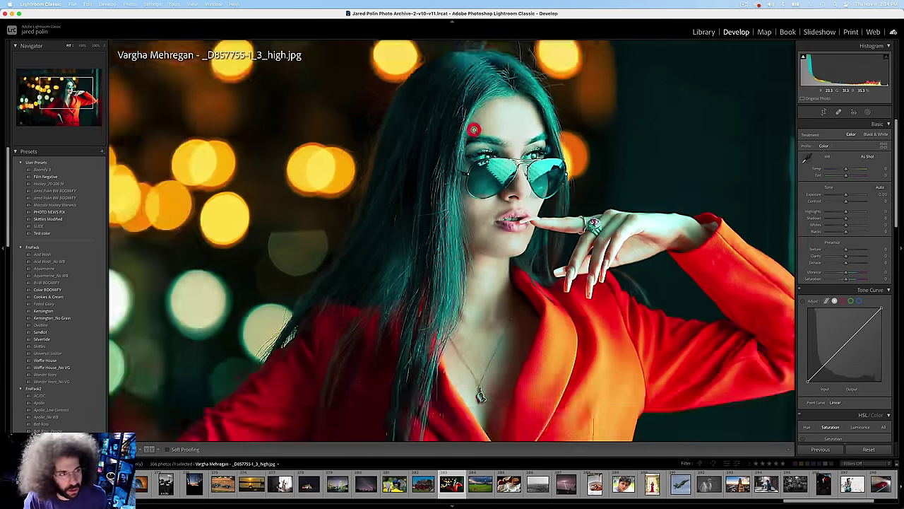
key("Right")
key("Right")
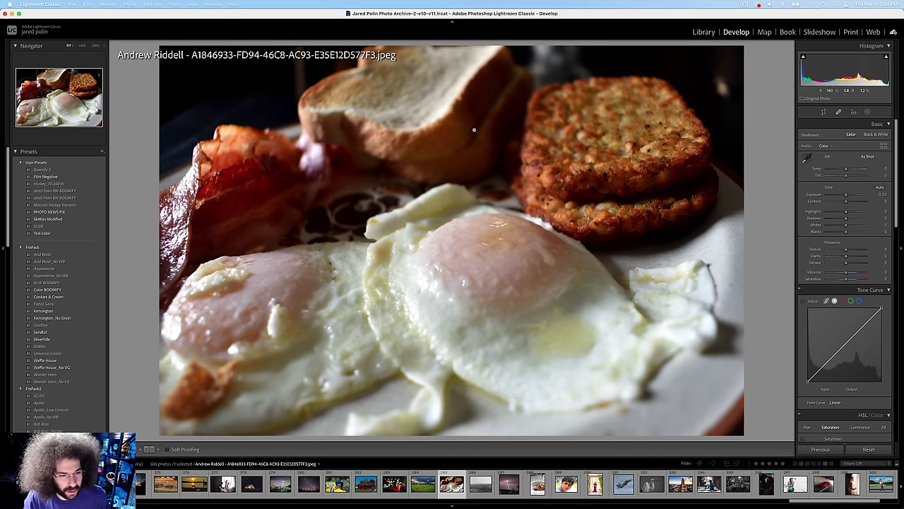
key("Right")
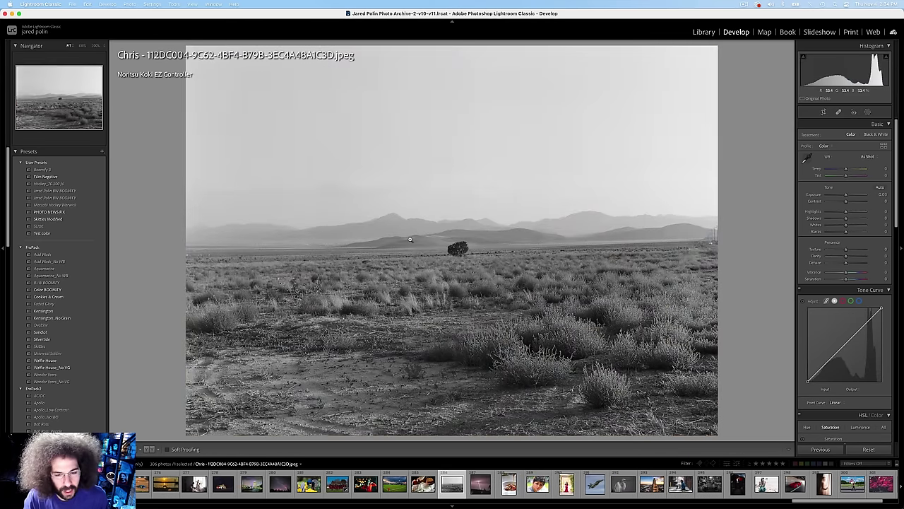
key("Right")
key("Right")
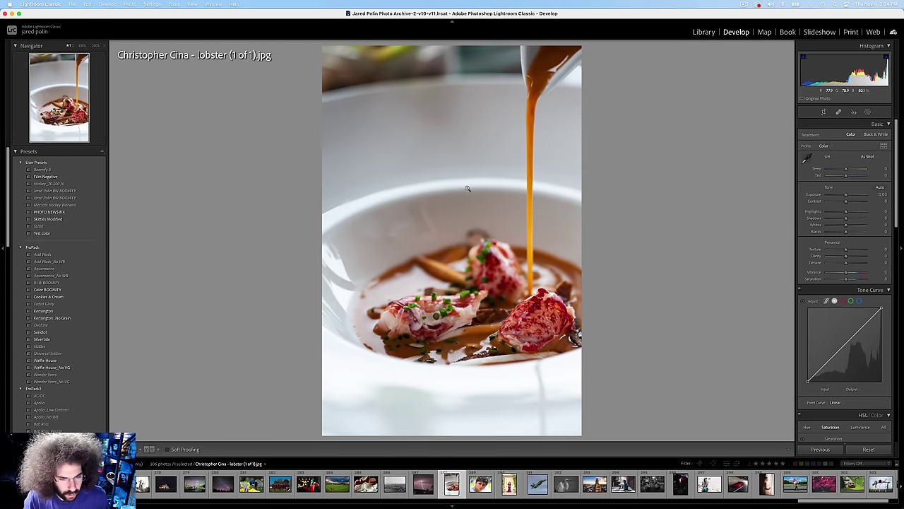
Step: Crop the portrait of the dark-haired boy tighter around his face, cutting into the hair at the upper edge
key("Right")
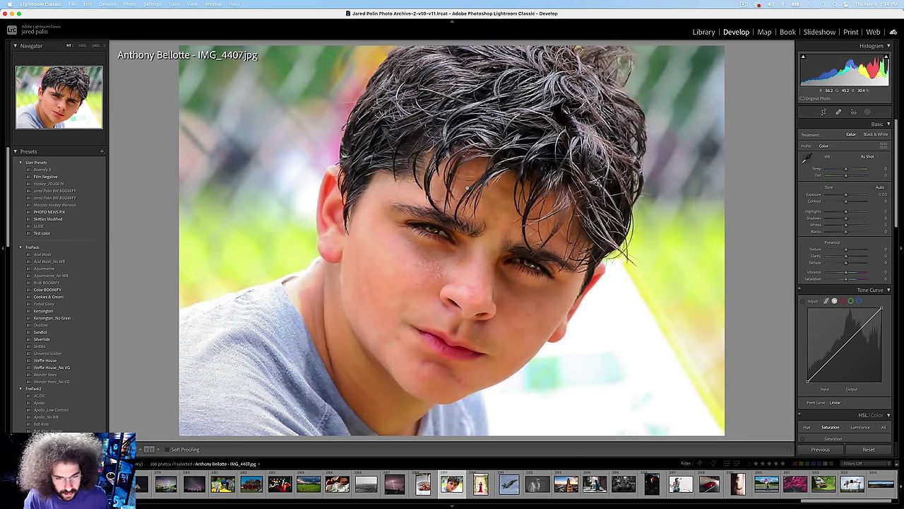
left_click(823, 113)
mouse_move(720, 45)
left_mouse_down()
mouse_move(684, 75)
mouse_move(545, 101)
mouse_move(569, 107)
left_mouse_up()
key("Return")
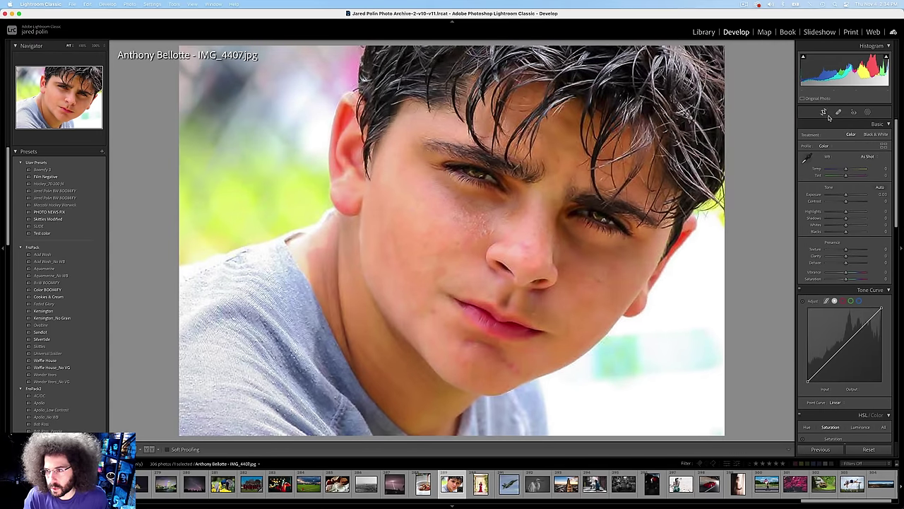
Step: Review the photos through the fighter jet to the stone tower above the city, checking the tower up close and against the previous photo
key("Right")
key("Right")
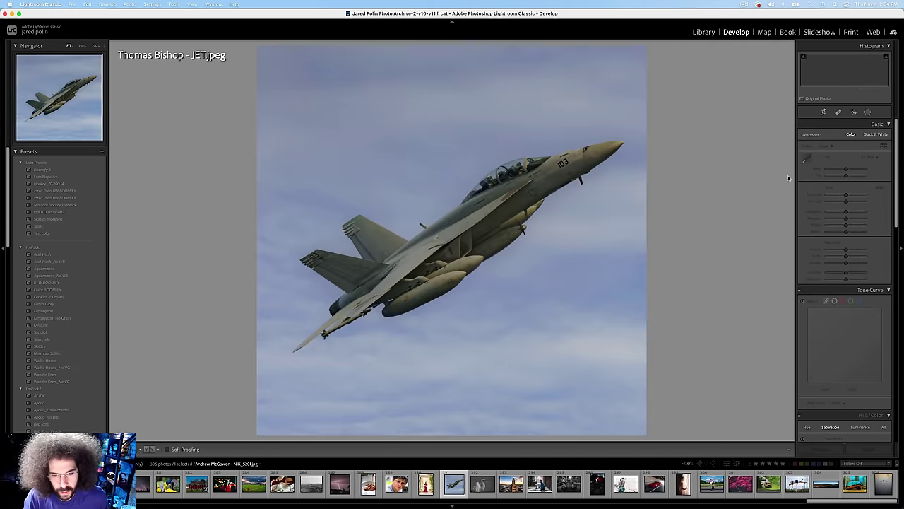
key("Right")
key("Right")
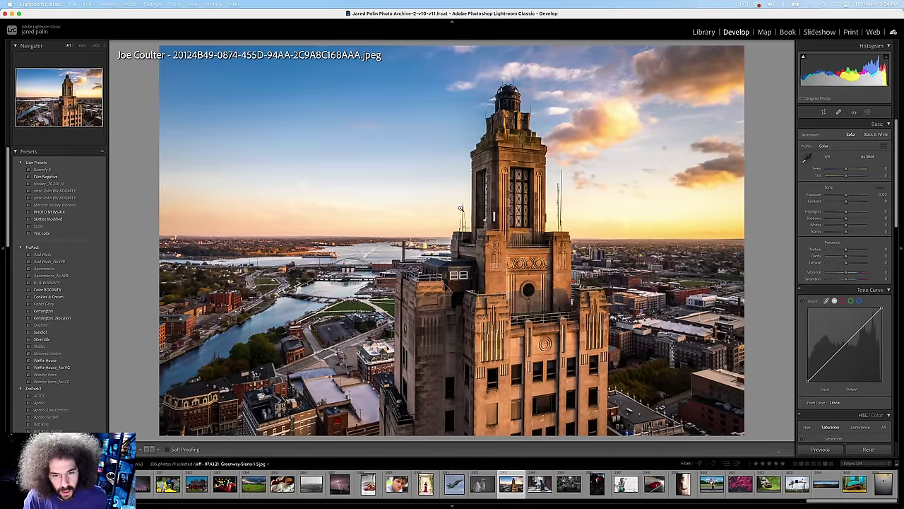
left_click(461, 208)
left_click(461, 206)
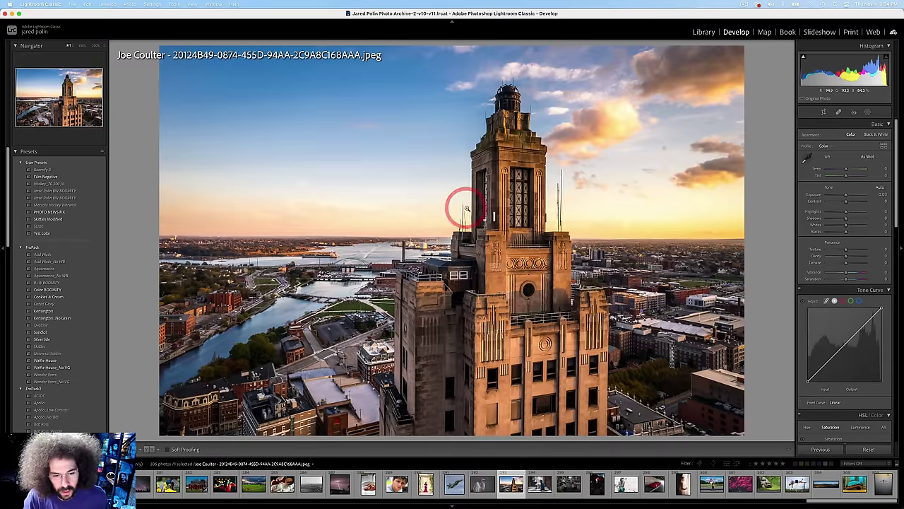
key("Left")
key("Right")
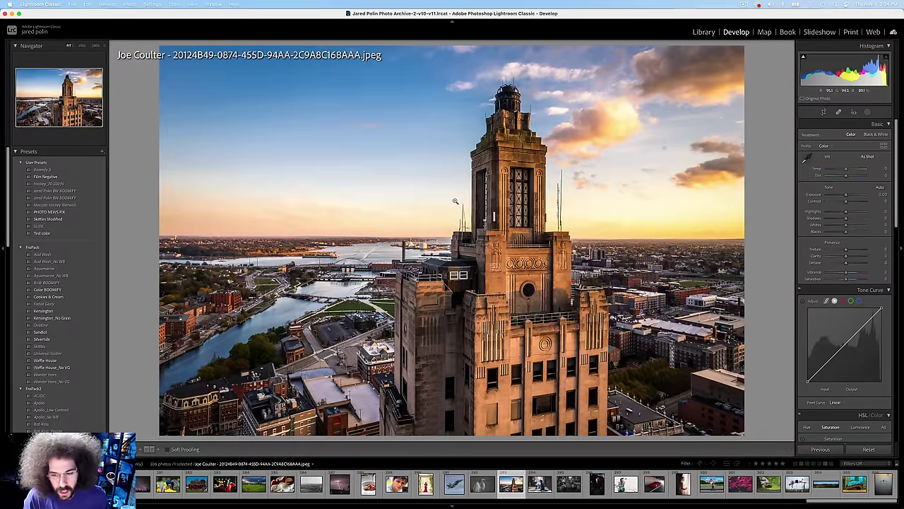
Step: Review the photos from the tower through the black-and-white rusty truck to the woman in a sun hat on the beach
key("Right")
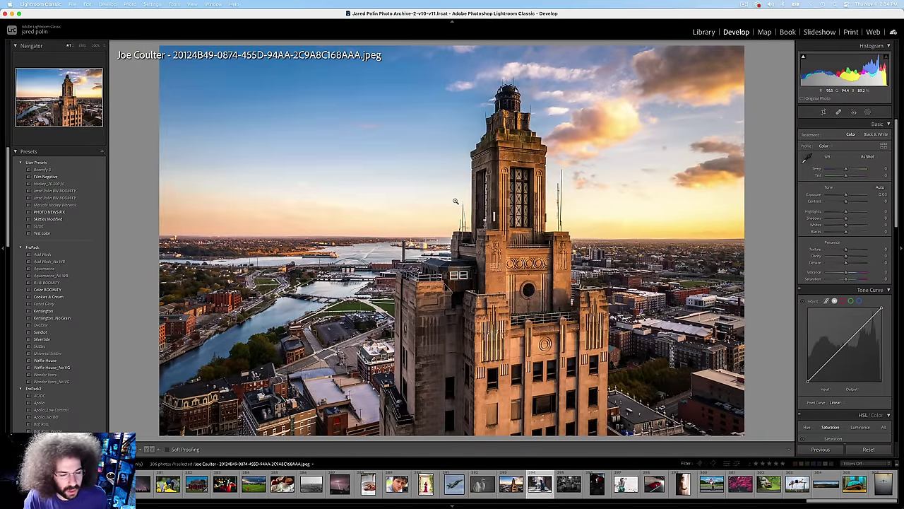
key("Right")
key("Right")
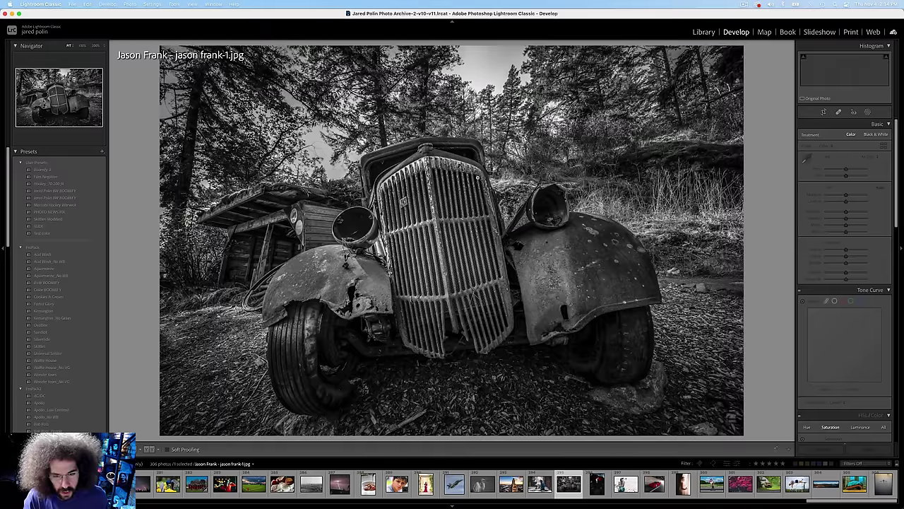
key("Right")
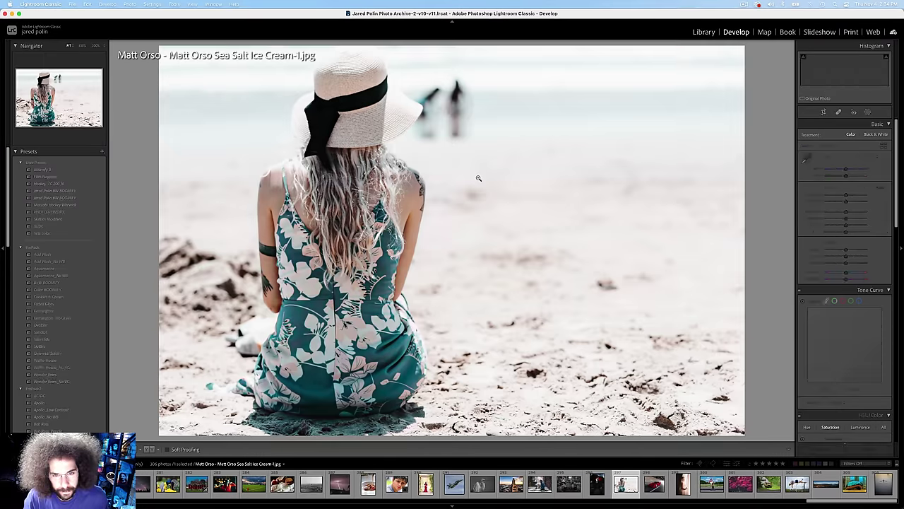
Step: Review the red sports car photo and rate the photo of the woman by the sheer curtain five stars
key("Right")
key("Right")
key("Left")
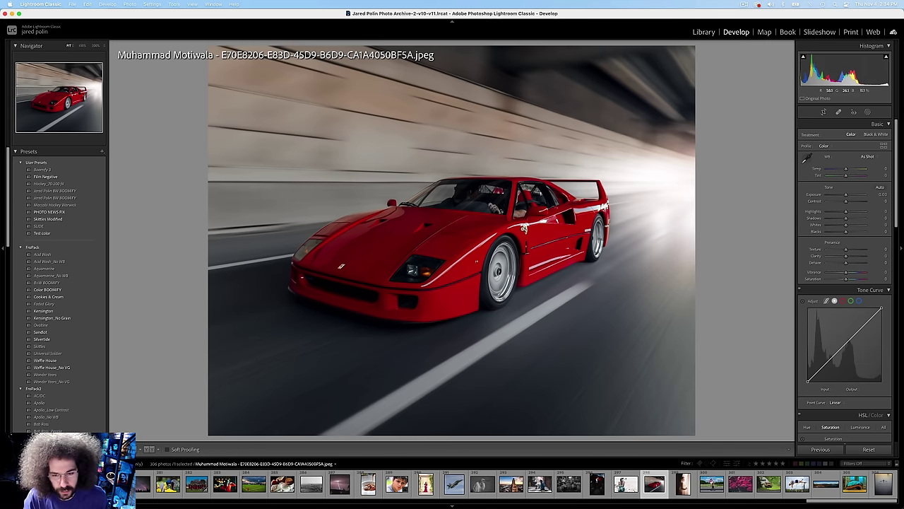
key("Right")
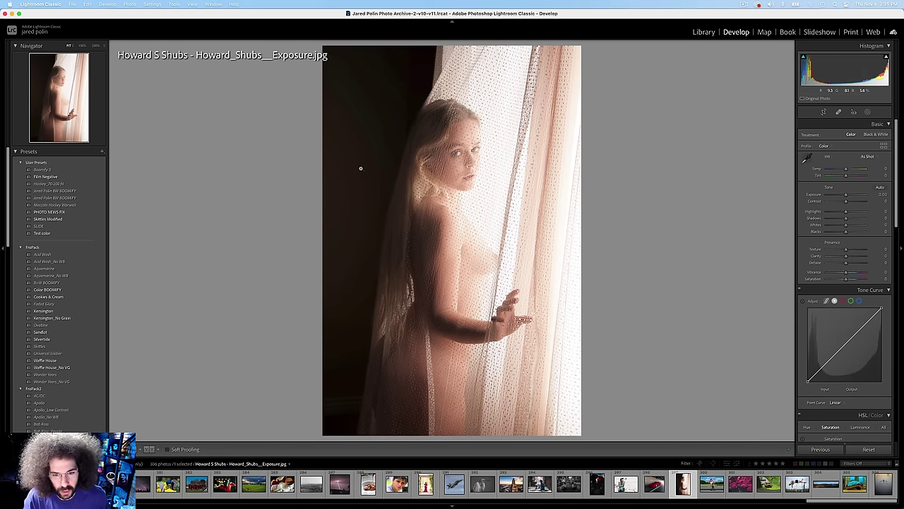
key("5")
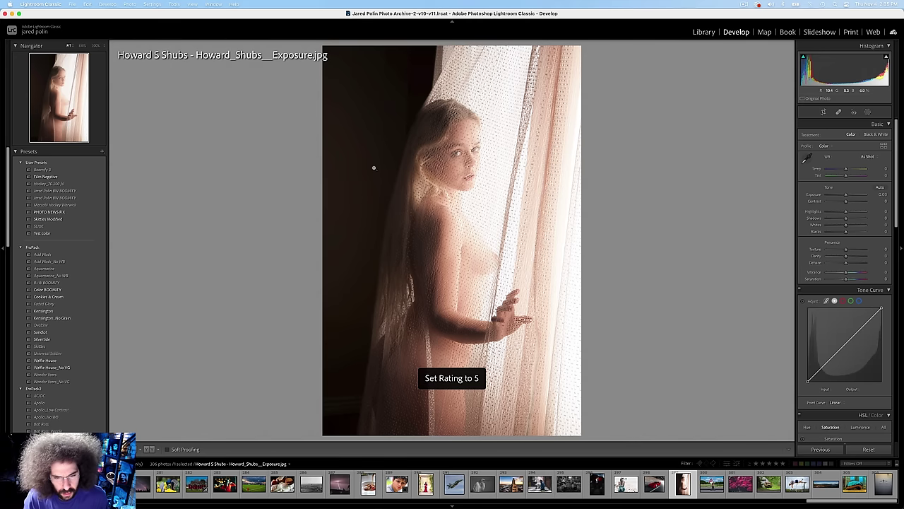
Step: Review the photos from the skateboarder with the flag through the pink garden, pole vaulter, panorama and mirrored bean sculpture to the rower
key("Right")
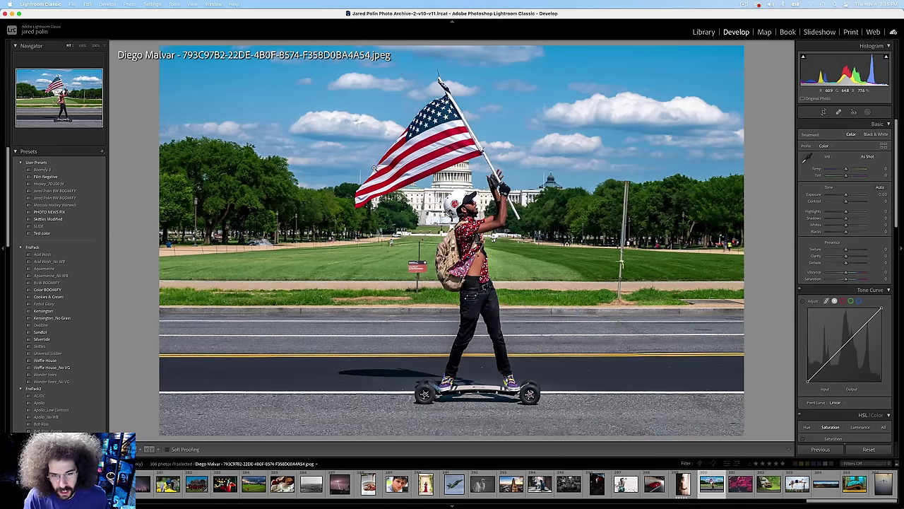
key("Right")
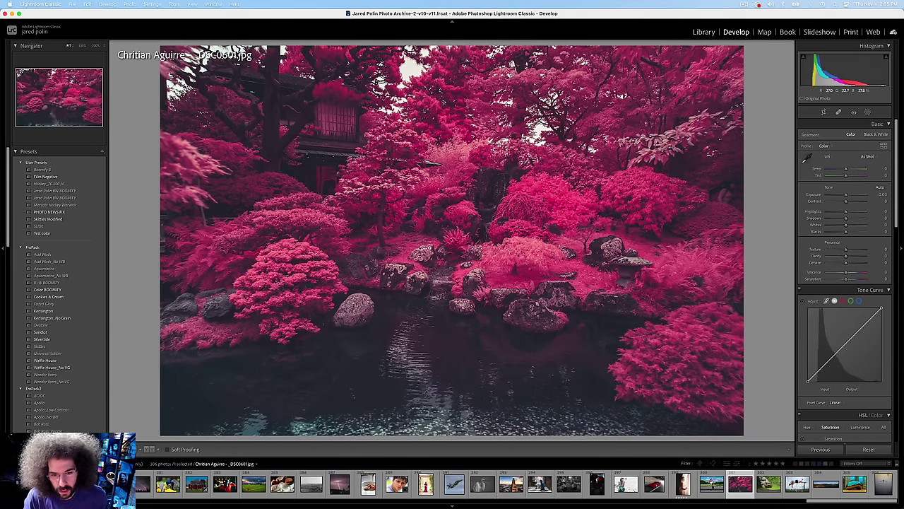
key("Right")
key("Right")
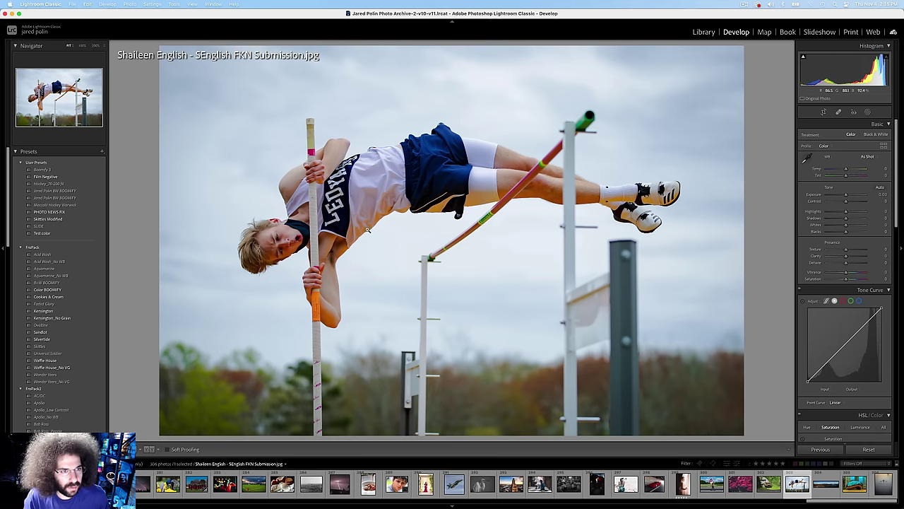
key("Right")
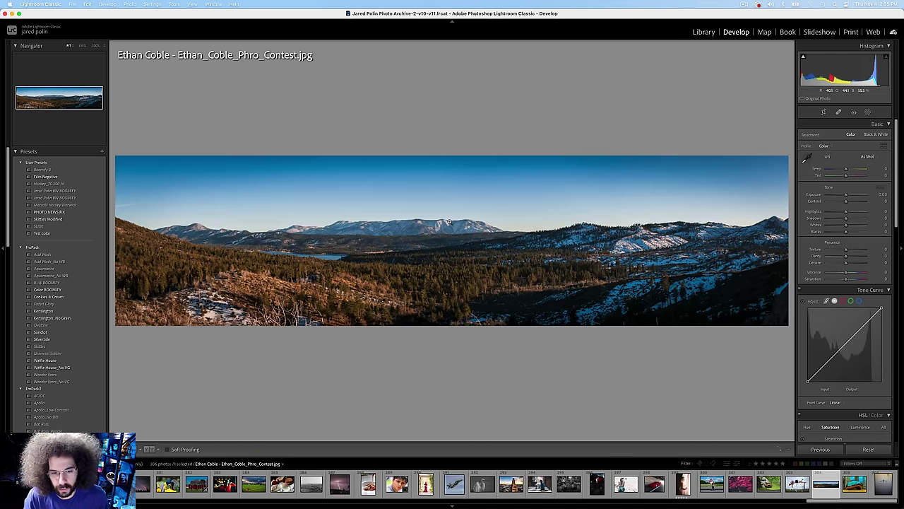
key("Right")
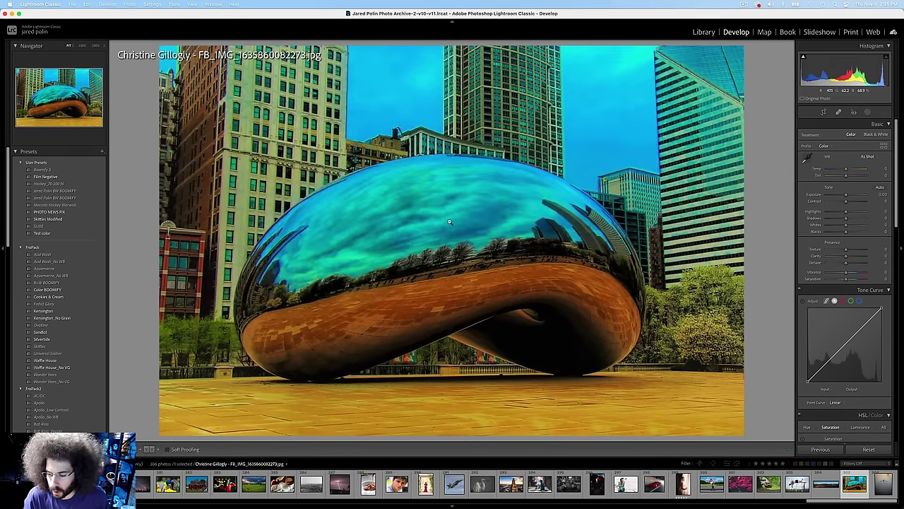
key("Right")
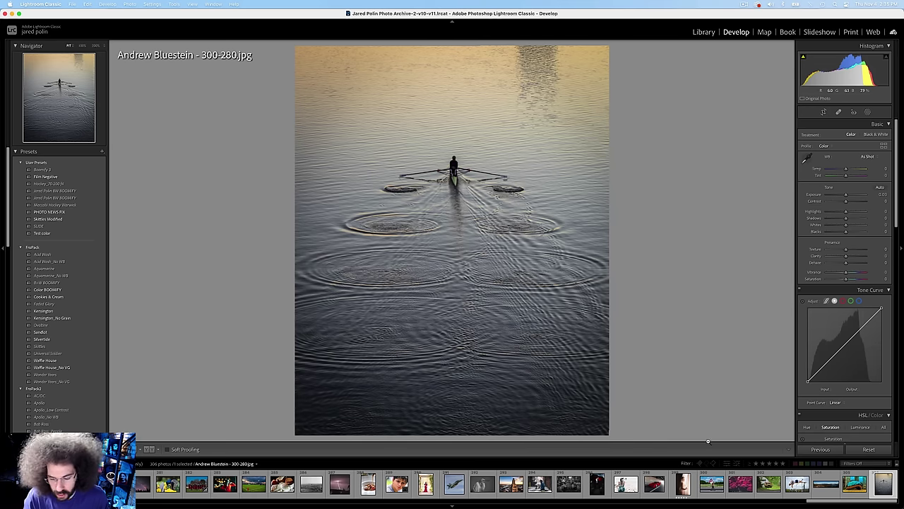
Step: Filter the filmstrip to five-star photos, and review the snowy mountain, the sheep and the lakeside villa
left_click(782, 464)
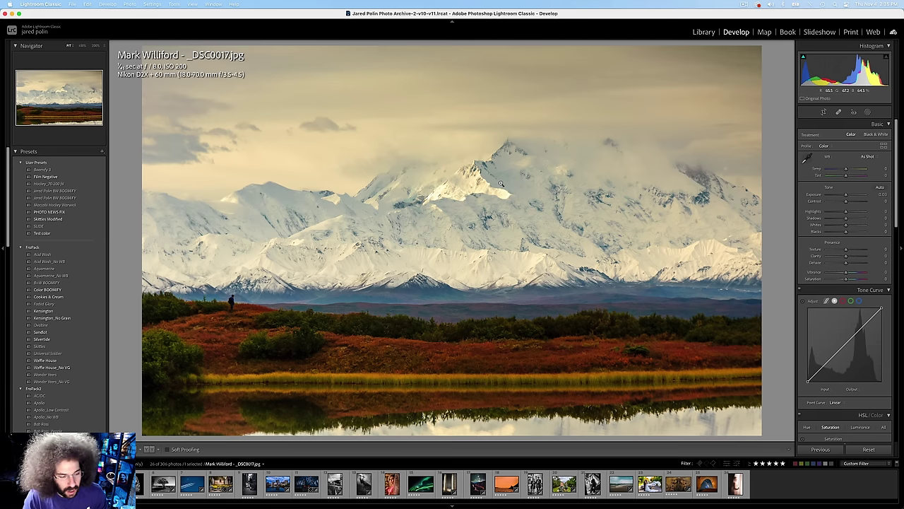
key("Right")
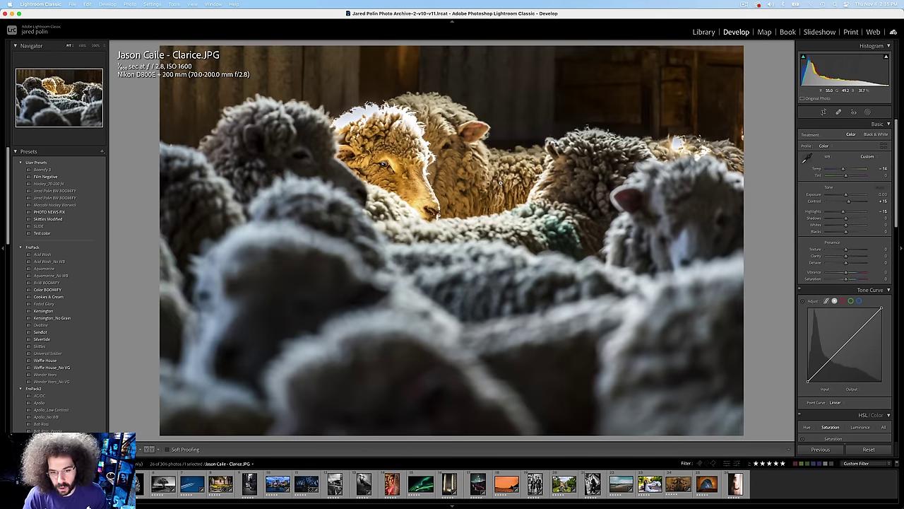
key("Right")
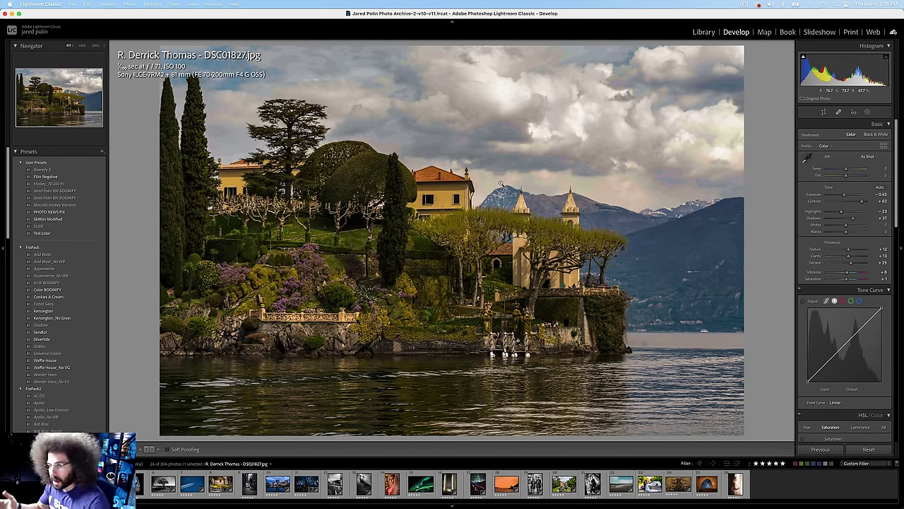
Step: Switch to the Chrome window with the checkout page and go back to the FroKnowsPhoto mentorship page
key("ctrl+Up")
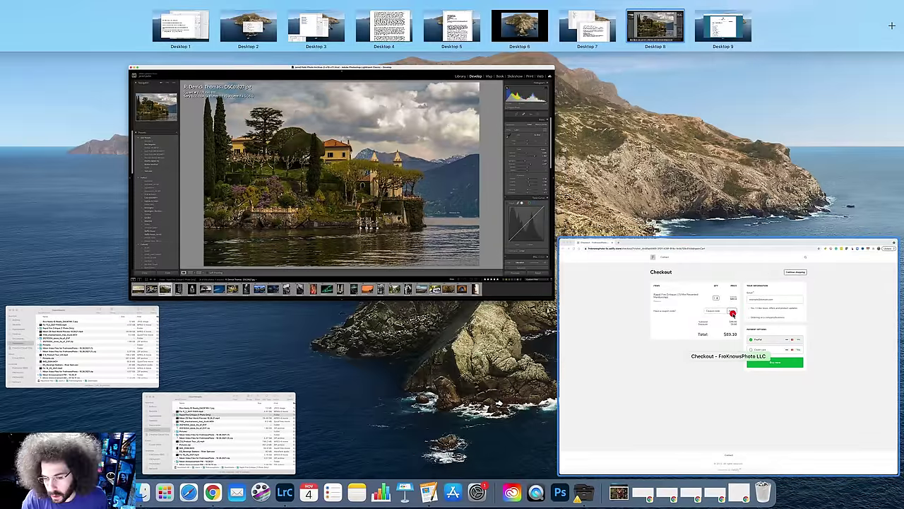
left_click(732, 313)
scroll(430, 165, "left", 5)
scroll(255, 59, "left", 5)
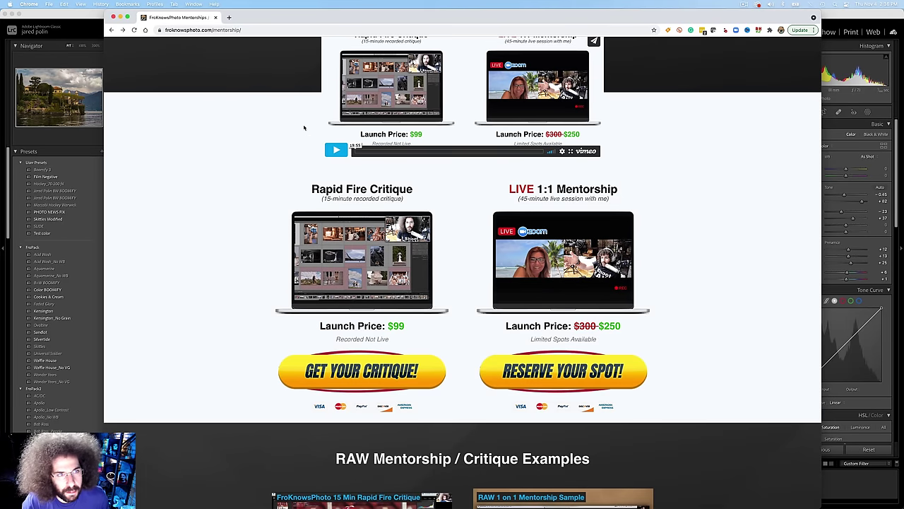
Step: Open the Rapid Fire Critique offer from the mentorship page and take it to checkout
scroll(376, 182, "up", 1)
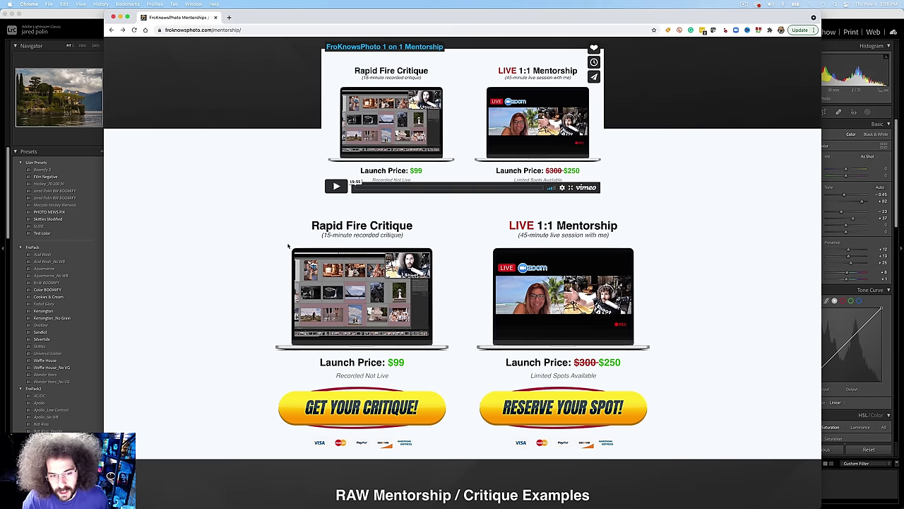
scroll(346, 355, "down", 1)
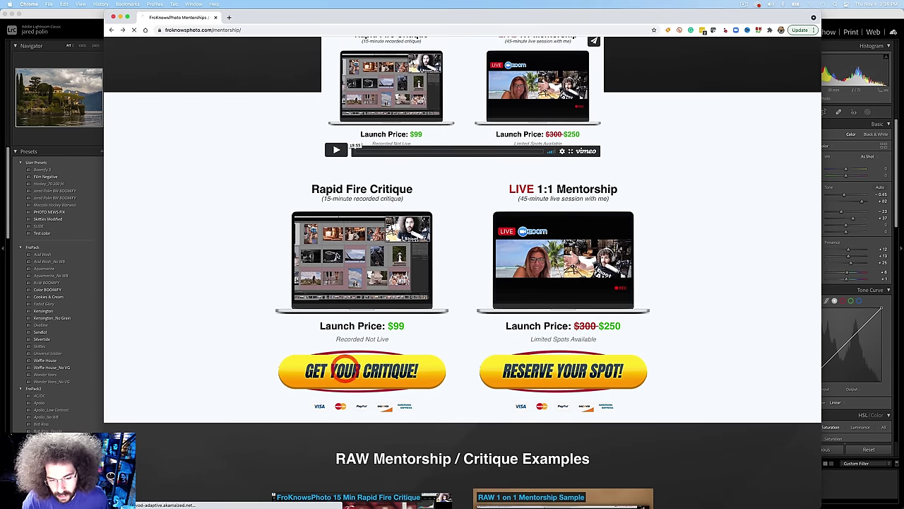
left_click(345, 367)
left_click(574, 120)
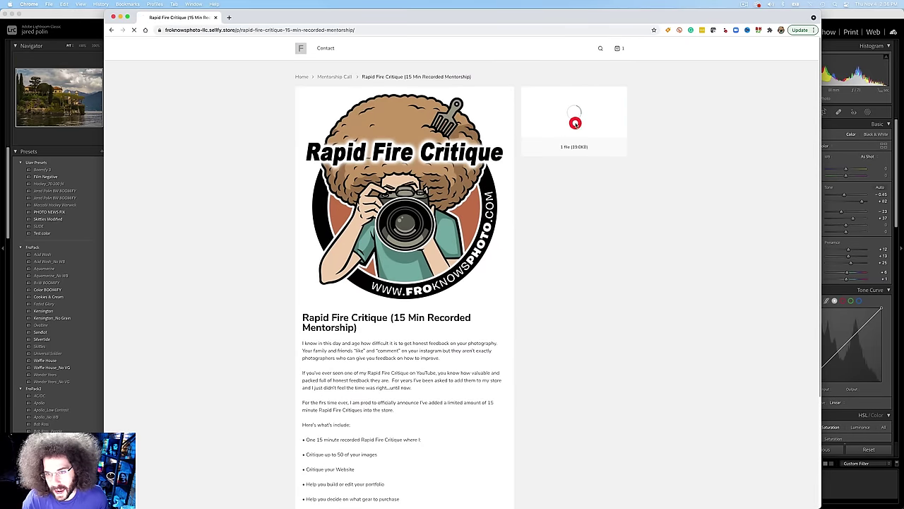
Step: Enter and apply the coupon code rapidfro to the Rapid Fire Critique order
left_click(427, 162)
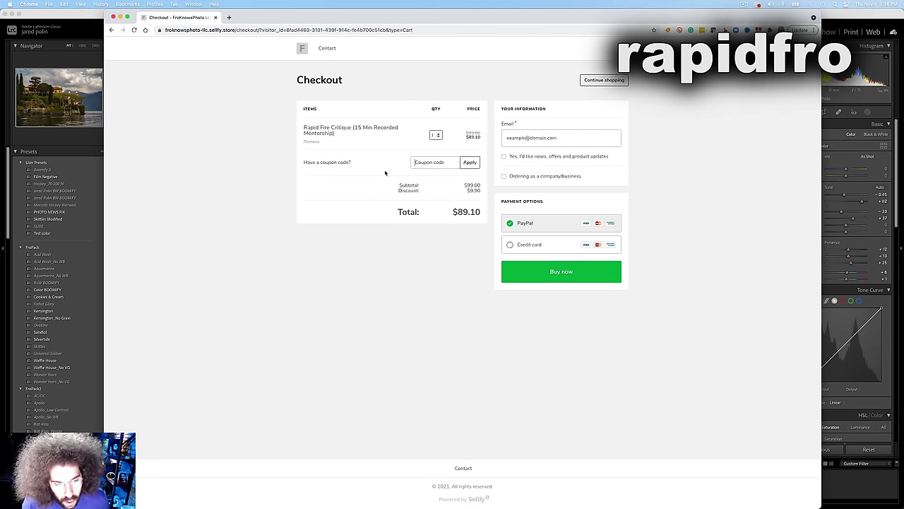
left_click(415, 162)
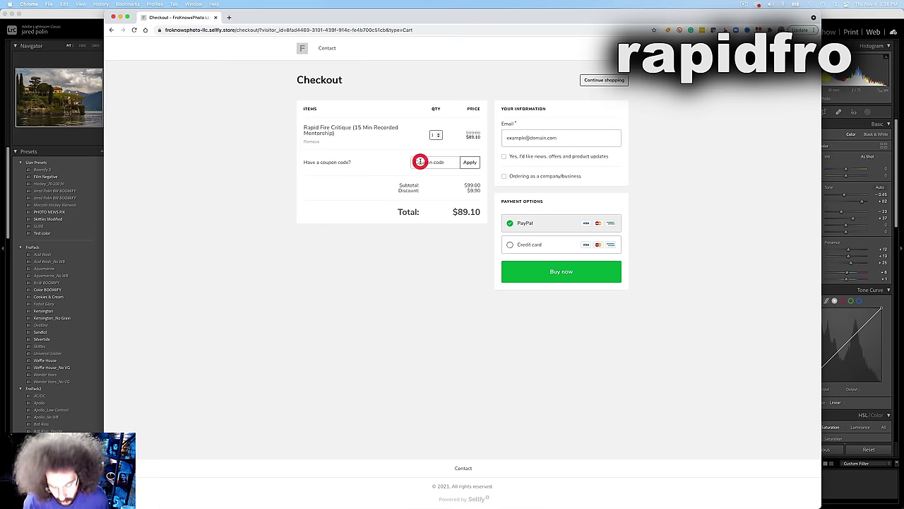
type("rapidfro")
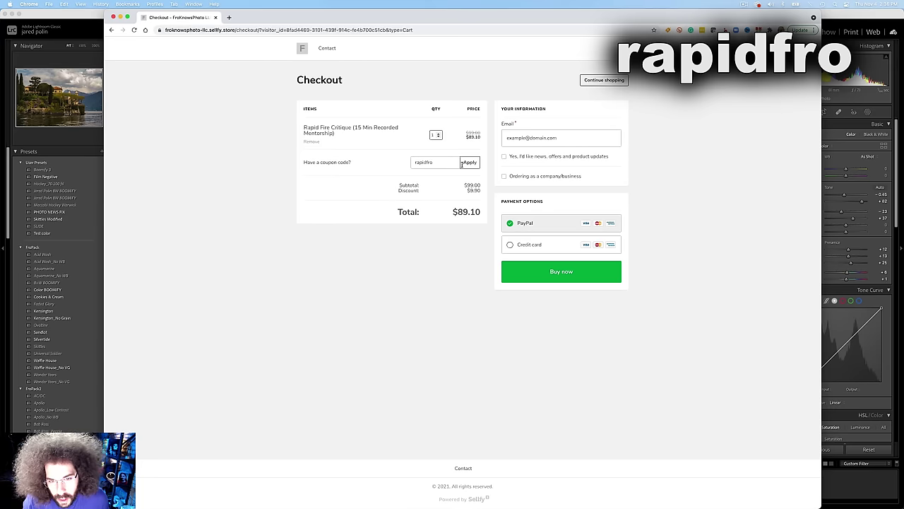
left_click(464, 164)
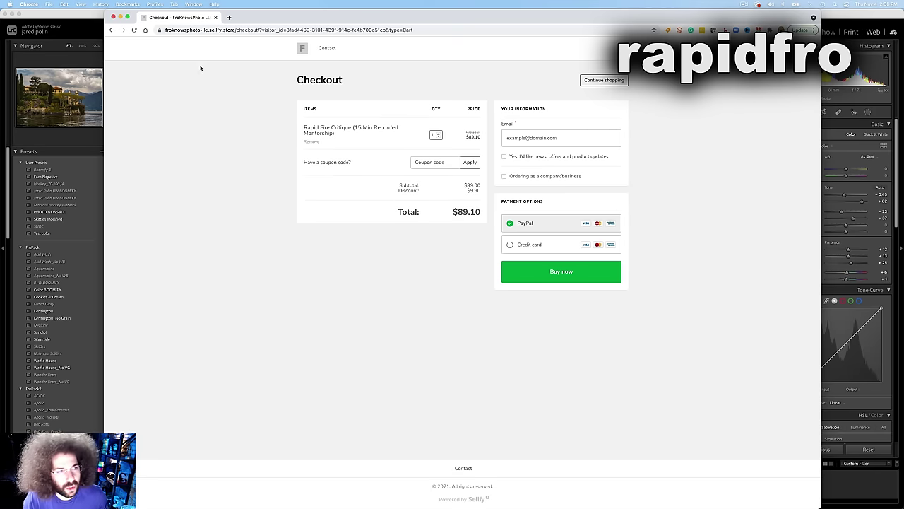
Step: Switch back to Lightroom Classic, revisit the mountain, sheep and villa photos, and give the child behind the wooden door a red label
left_click(84, 14)
key("Right")
key("Right")
key("Right")
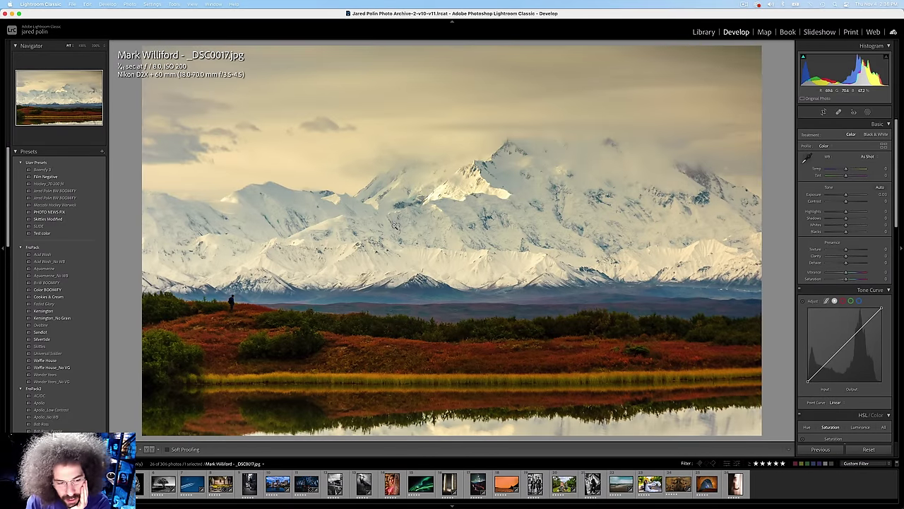
key("Left")
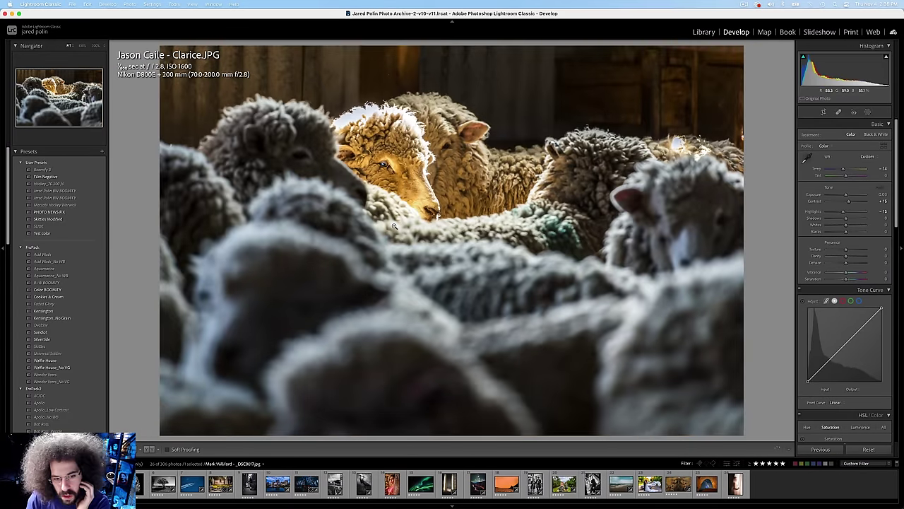
key("Left")
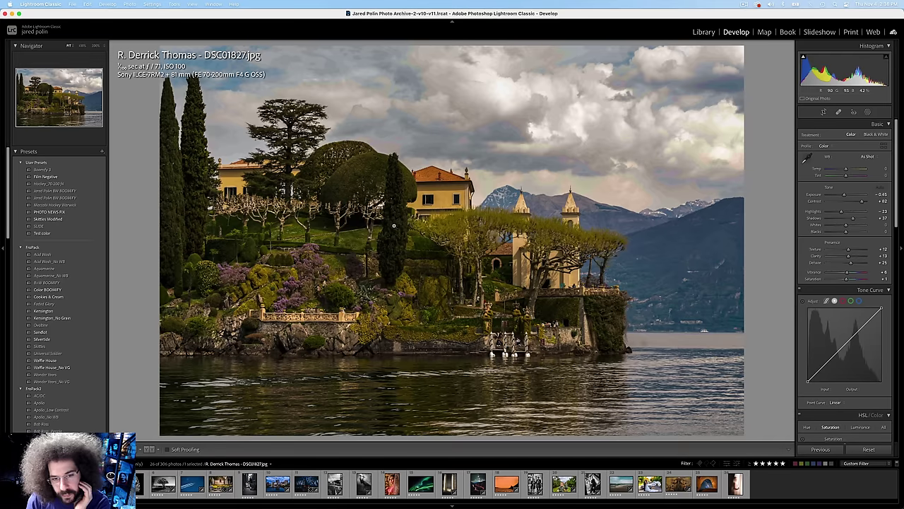
key("Left")
key("6")
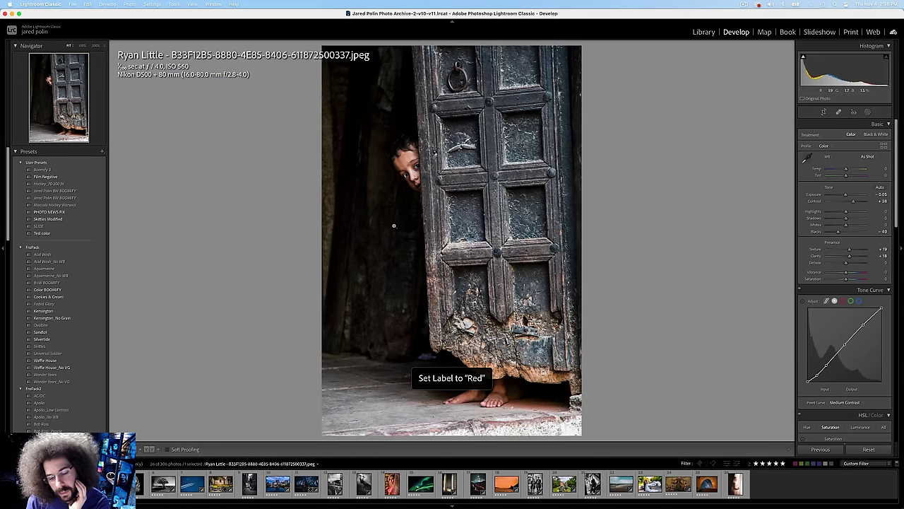
Step: Review the long-haired portrait and the lone tree, and give the photo of the jets under the moon a red label
key("Left")
key("Left")
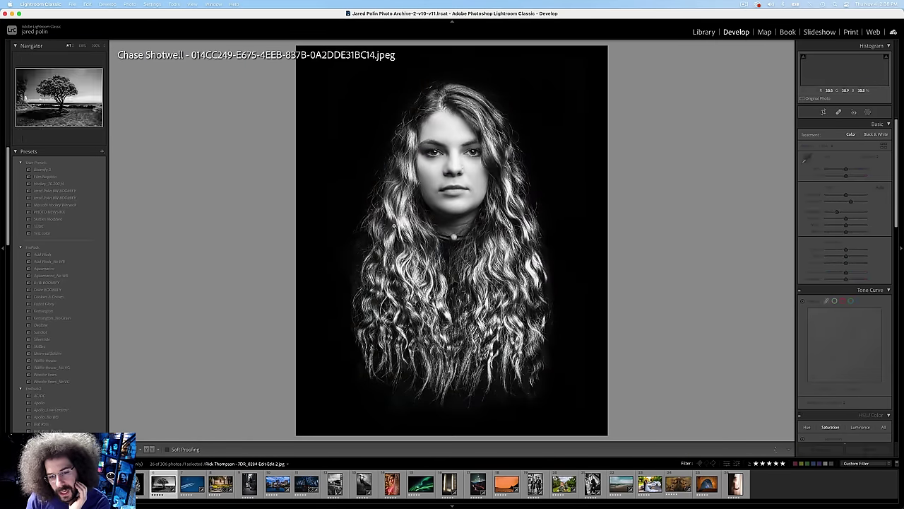
key("Right")
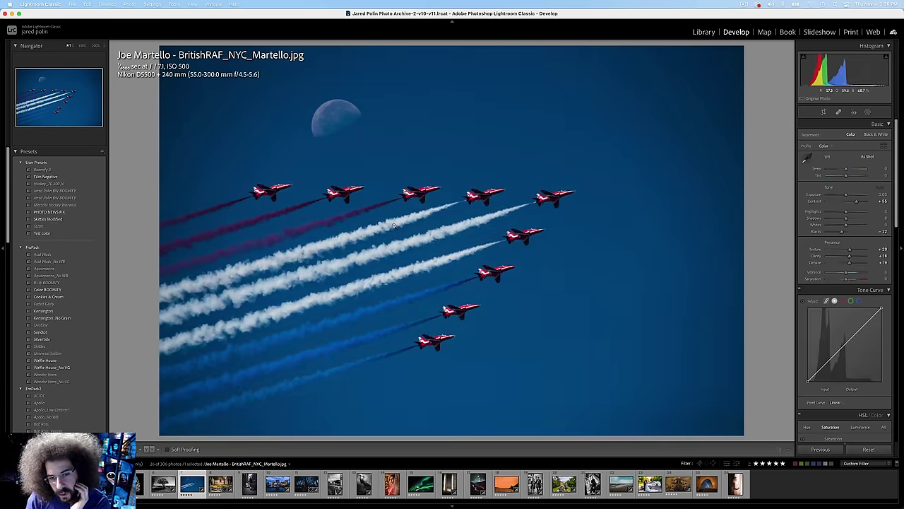
key("Right")
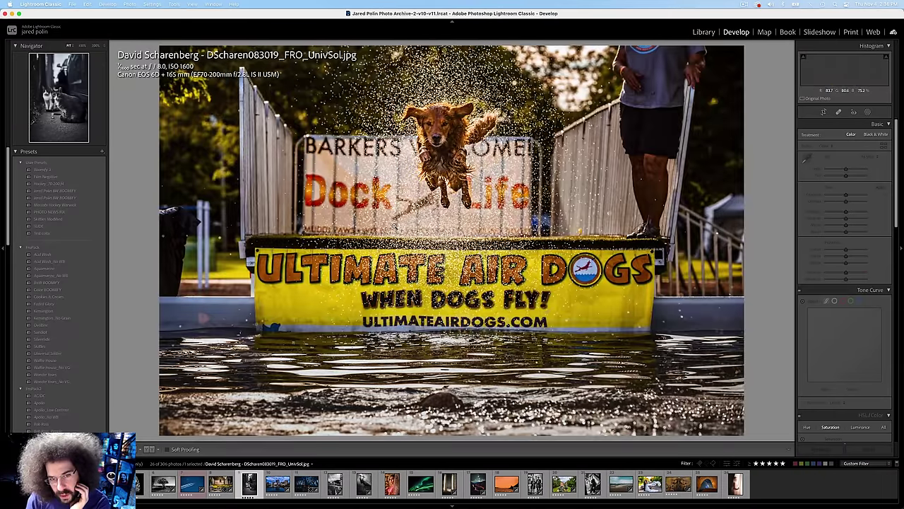
Step: Review the two cats and give the city skyline photo with the arched bridge a red label
key("Right")
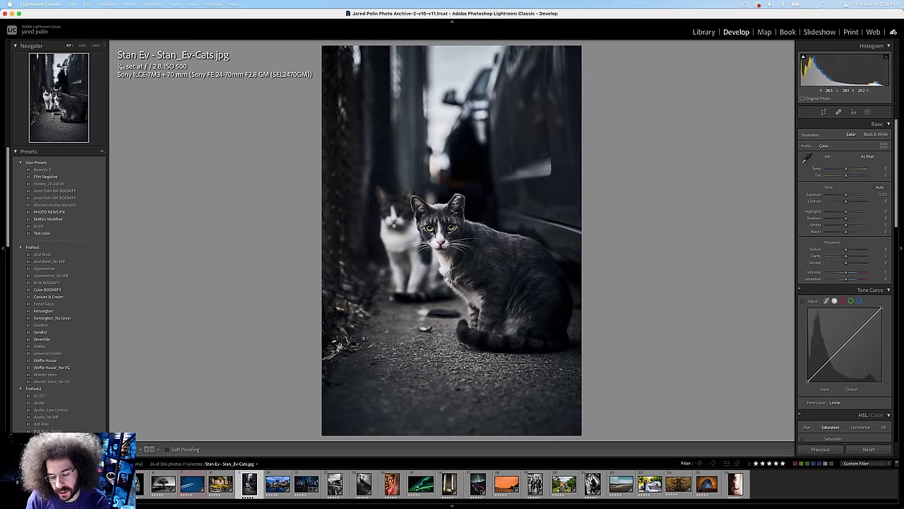
key("Right")
key("6")
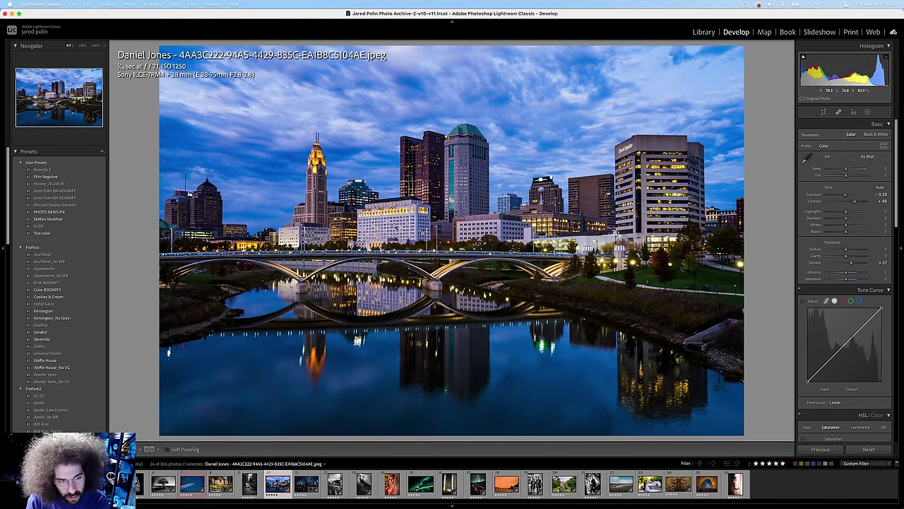
Step: Review the fireworks, domed cityscape and cranes, and give the green aurora and the person between stone columns red labels
key("Right")
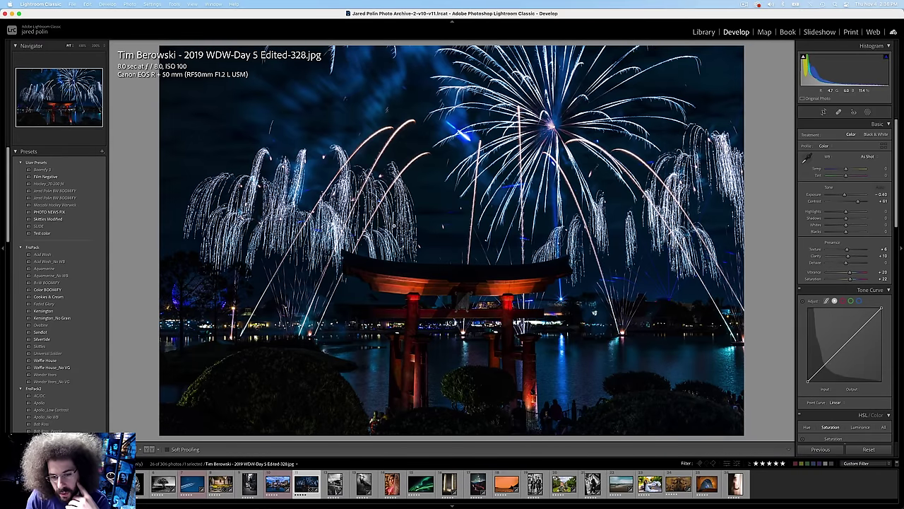
key("Right")
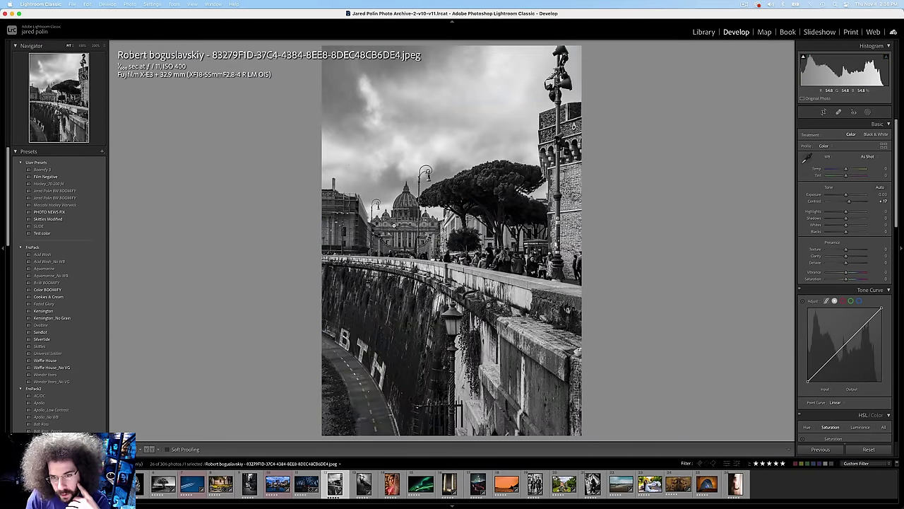
key("Right")
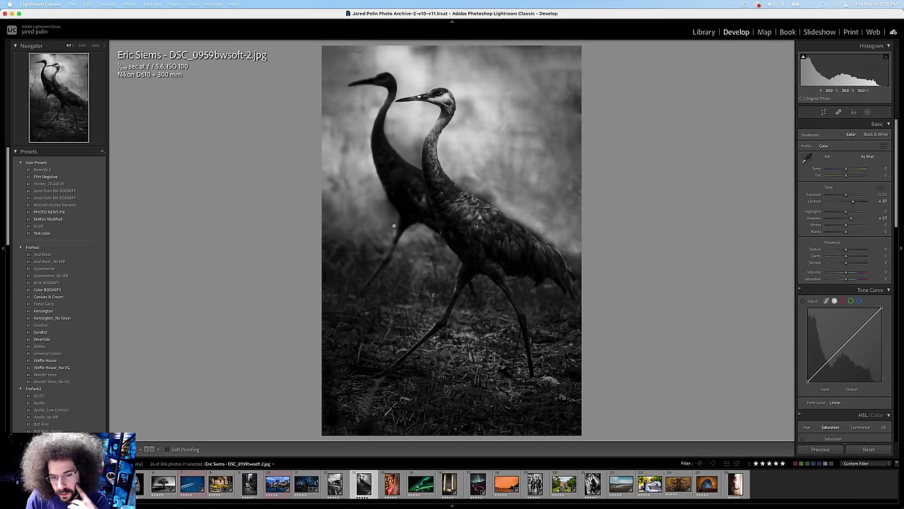
key("Right")
key("Right")
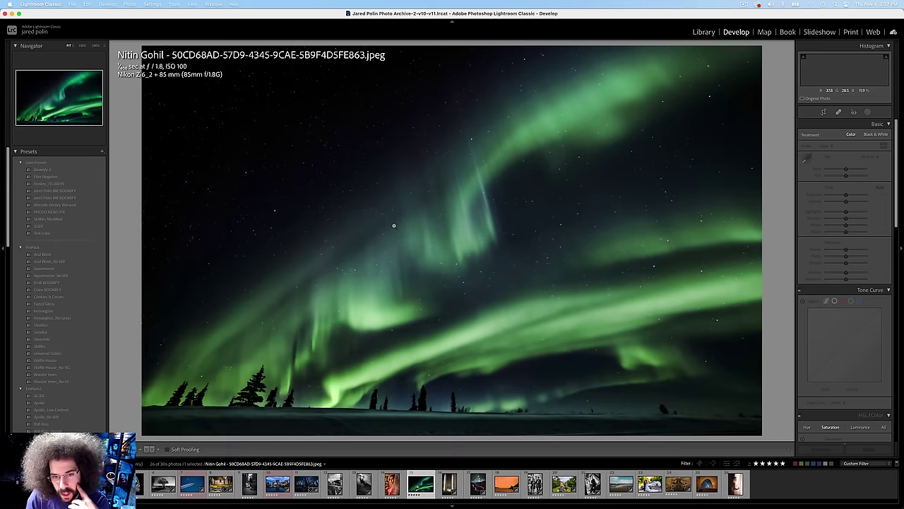
key("Right")
key("Left")
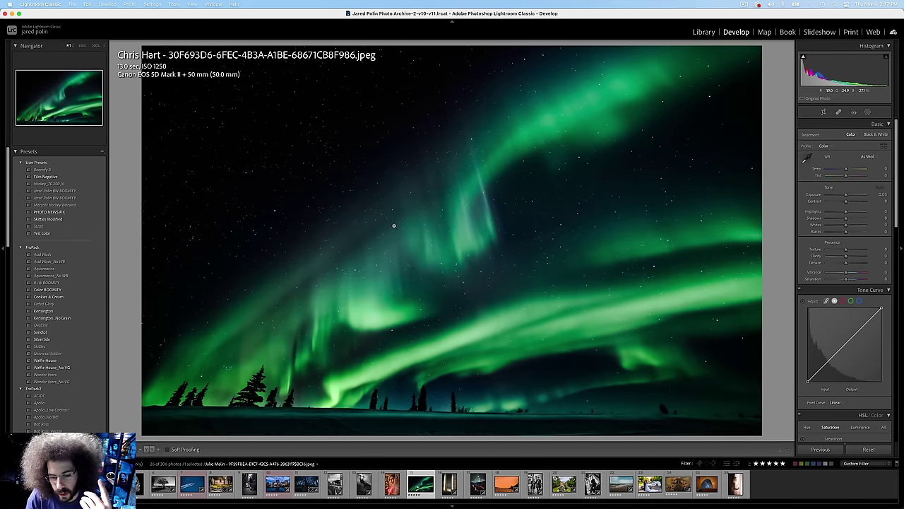
key("6")
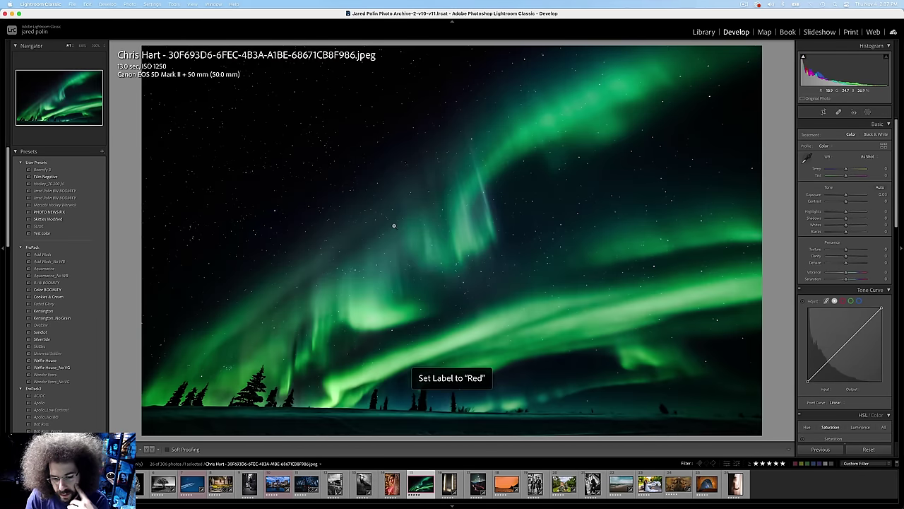
key("Right")
key("6")
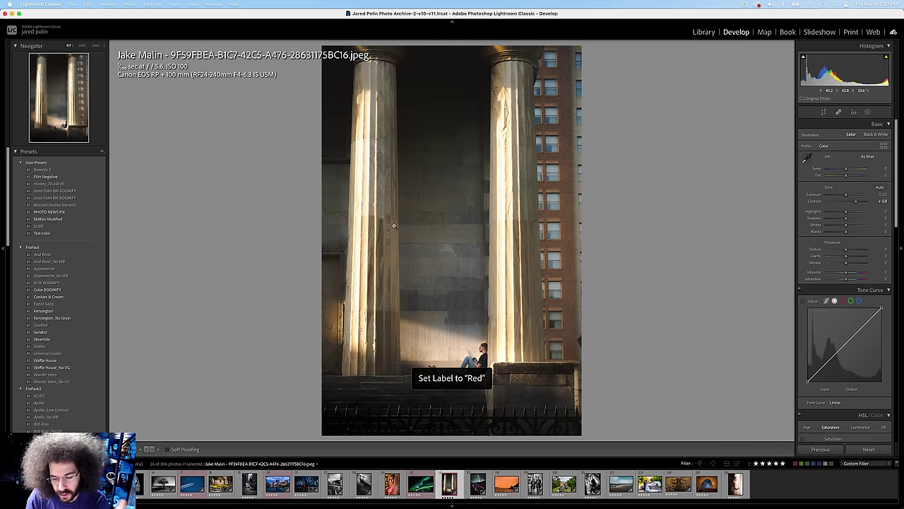
Step: Review the light-trail road, orange seascape, two soldiers and orchard boys, and give the gorilla photo a red label
key("Right")
key("Right")
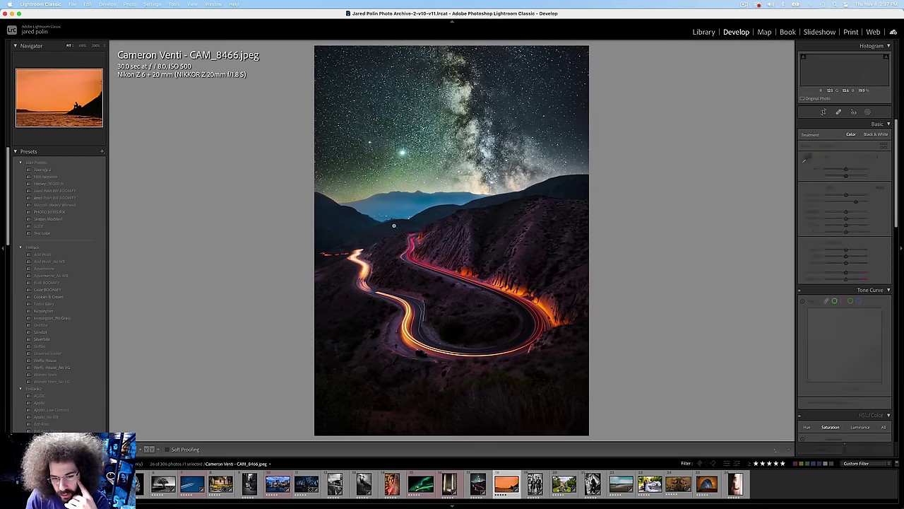
key("Right")
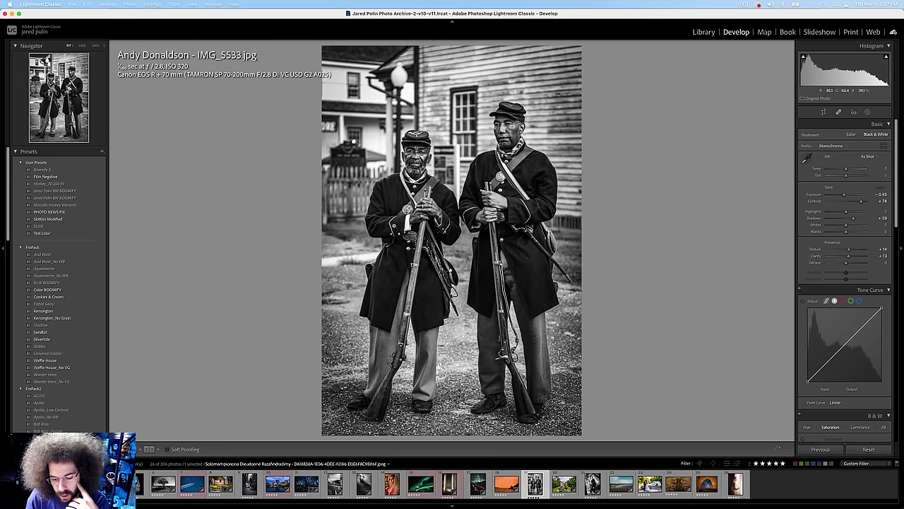
key("Right")
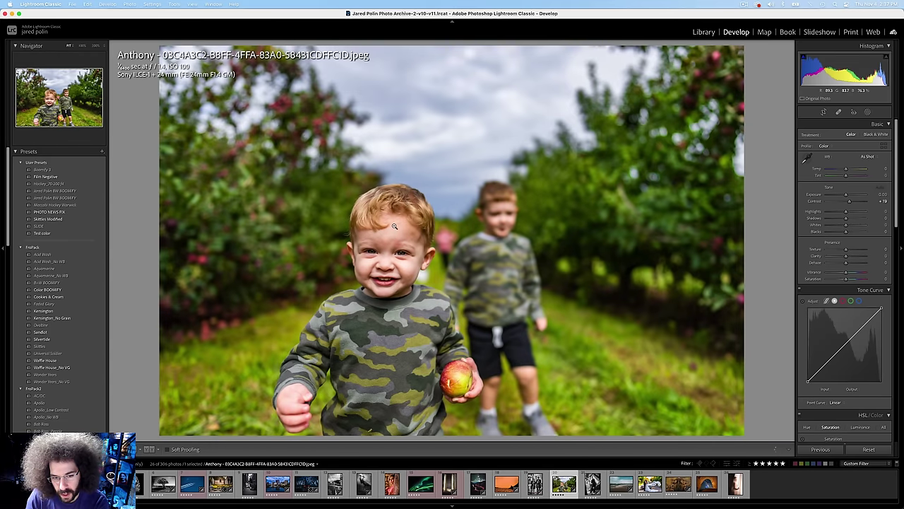
key("6")
key("6")
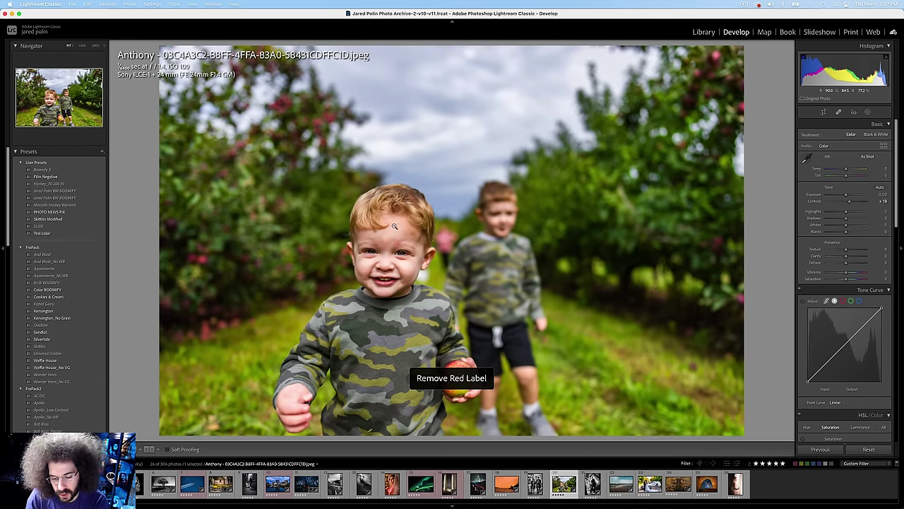
key("Right")
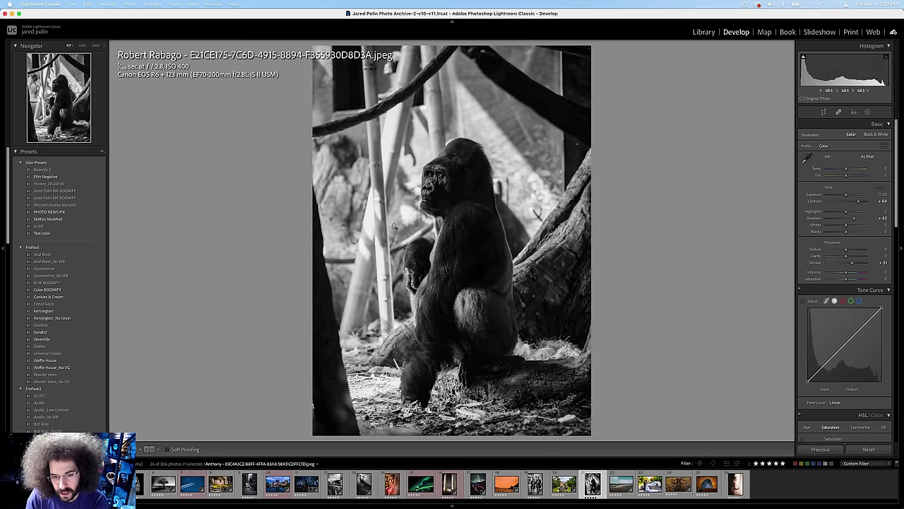
key("6")
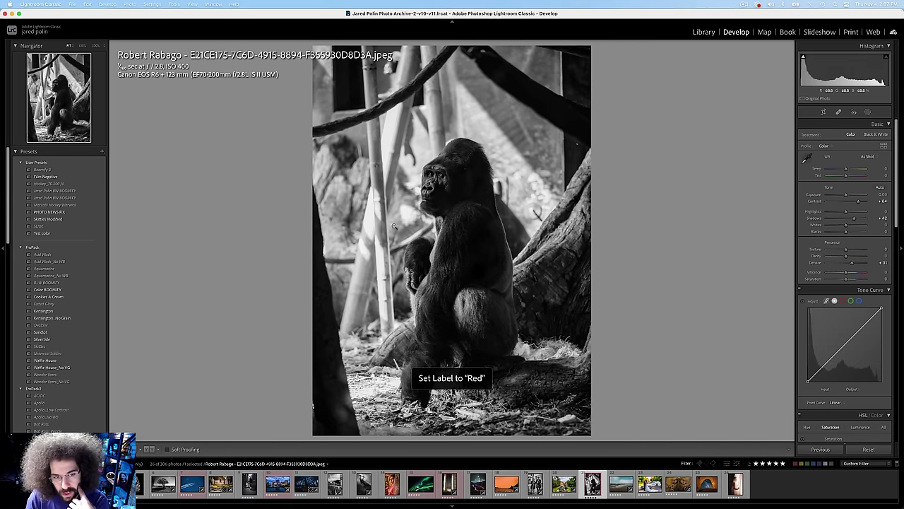
Step: Review the red lighthouse and the fishing spider close-up, and give the Milky Way photo under the rock arch a red label
key("Right")
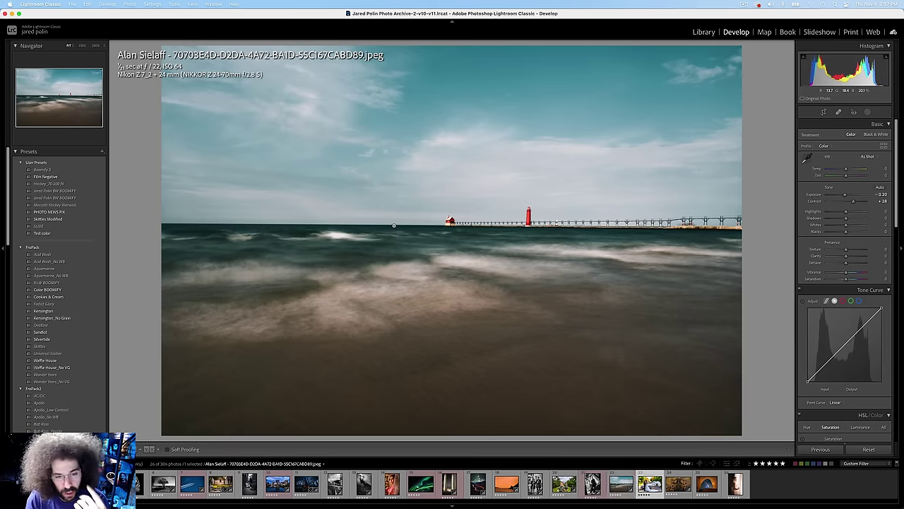
key("Right")
key("Right")
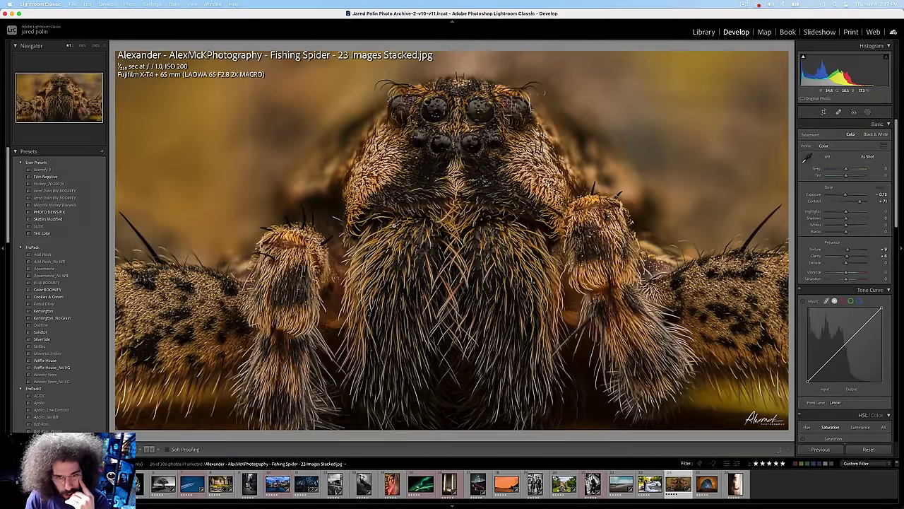
key("Right")
key("6")
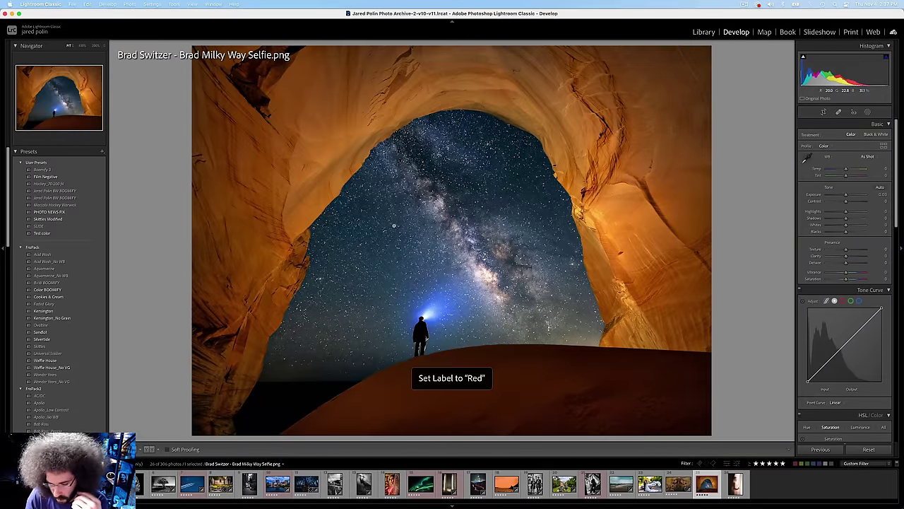
Step: Filter the five-star photos to those labeled red, and view the child behind the door and the jets
key("Right")
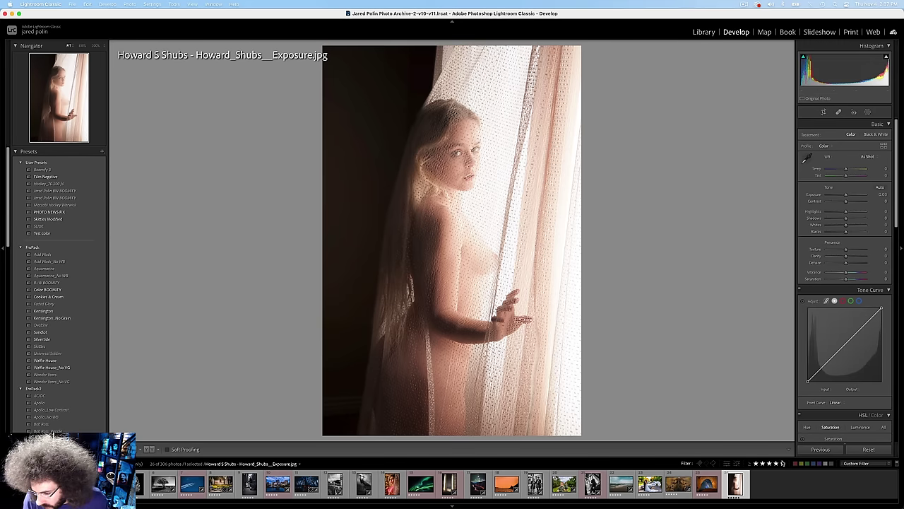
left_click(795, 464)
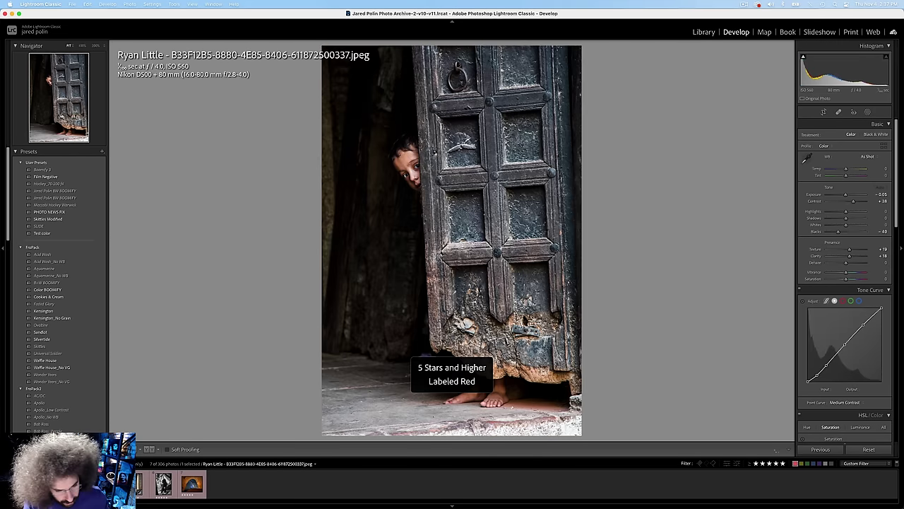
key("Right")
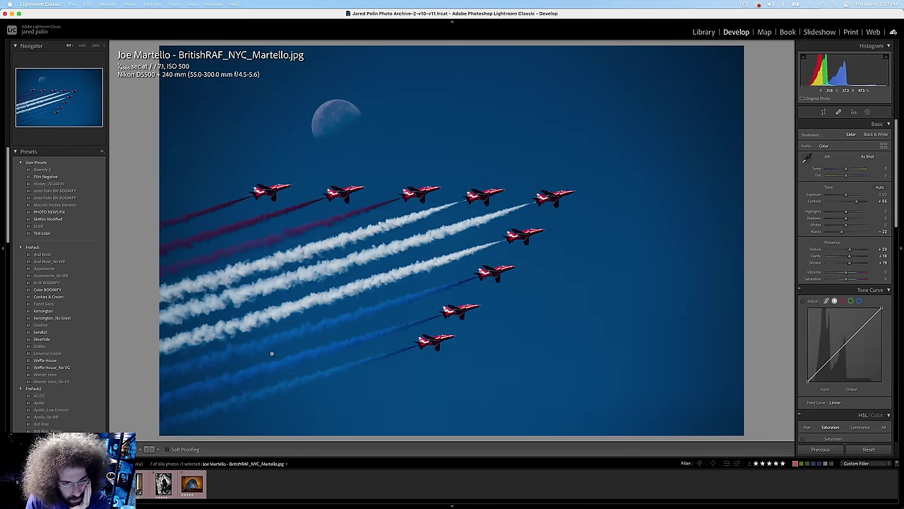
Step: Continue through the red-labeled finalists to view the person between stone columns, the gorilla and the Milky Way under the rock arch
key("Right")
key("Right")
key("Right")
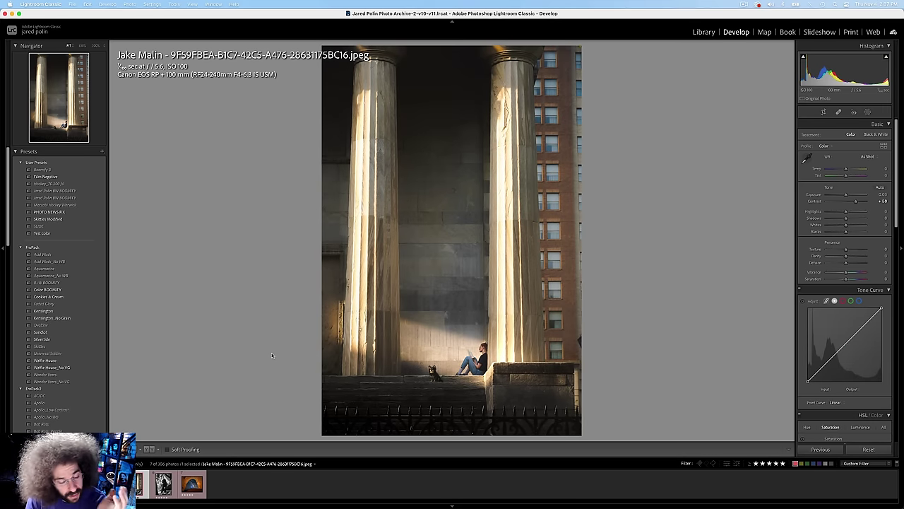
key("Right")
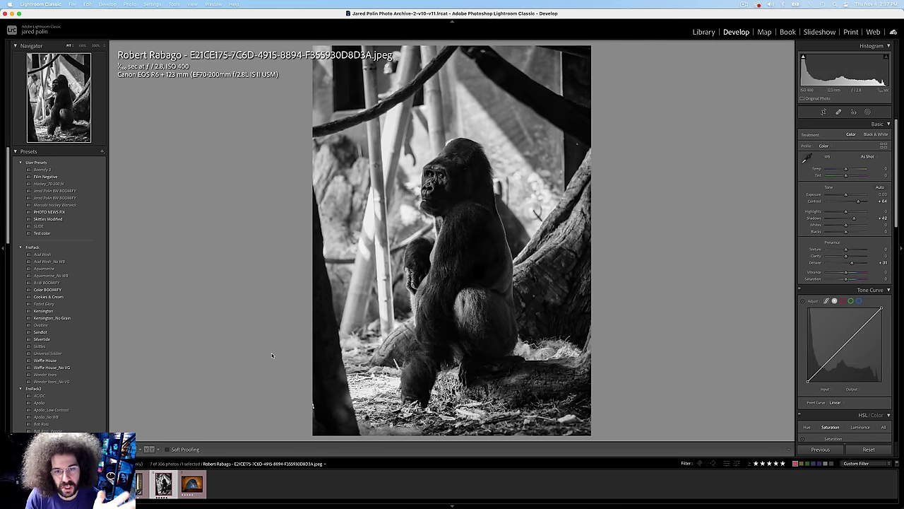
key("Right")
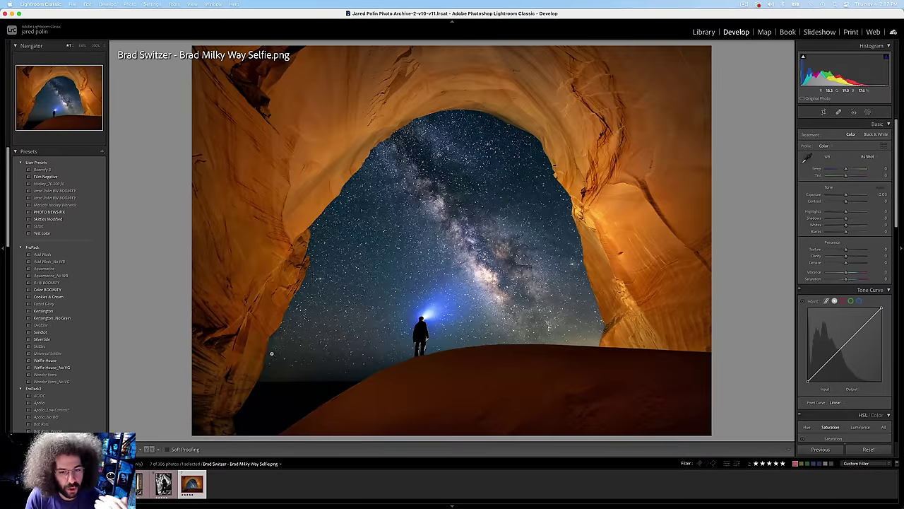
Step: Go back to the gorilla photo, inspect its face at 100%, and view the person between stone columns again
key("Left")
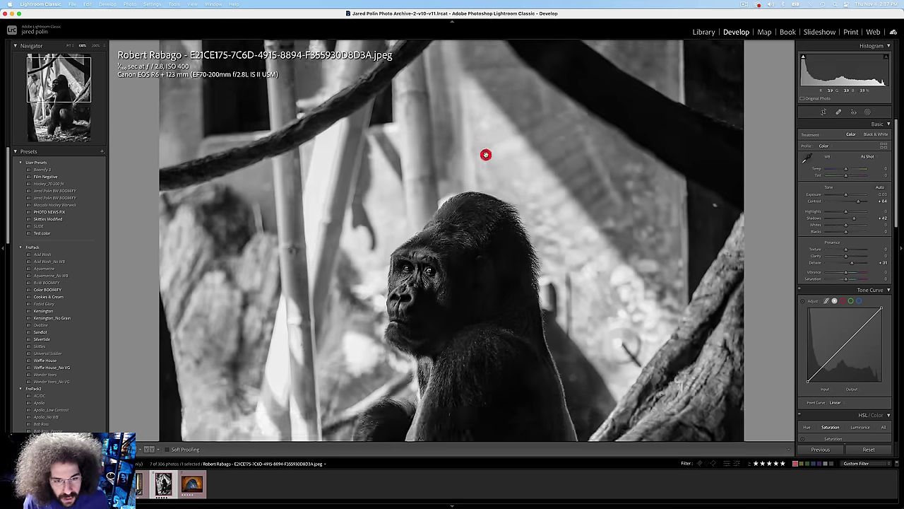
left_click(486, 155)
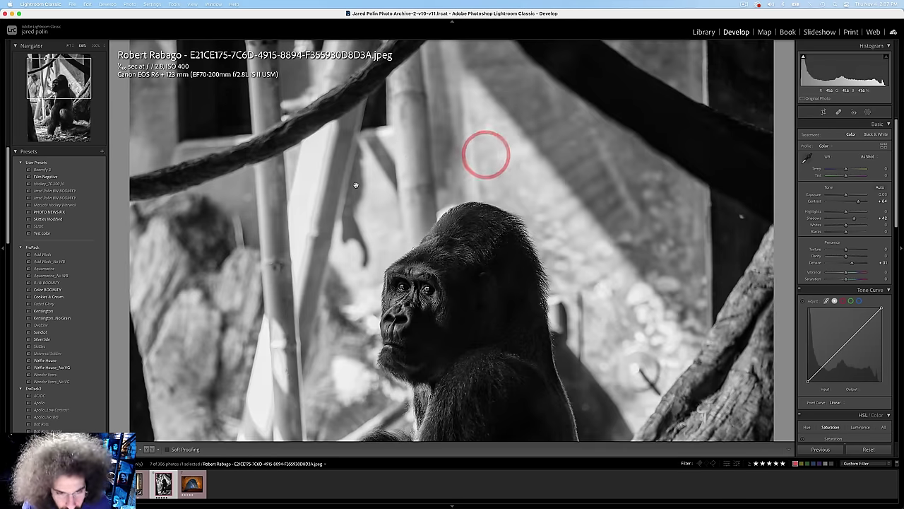
left_click(356, 185)
key("Right")
key("Right")
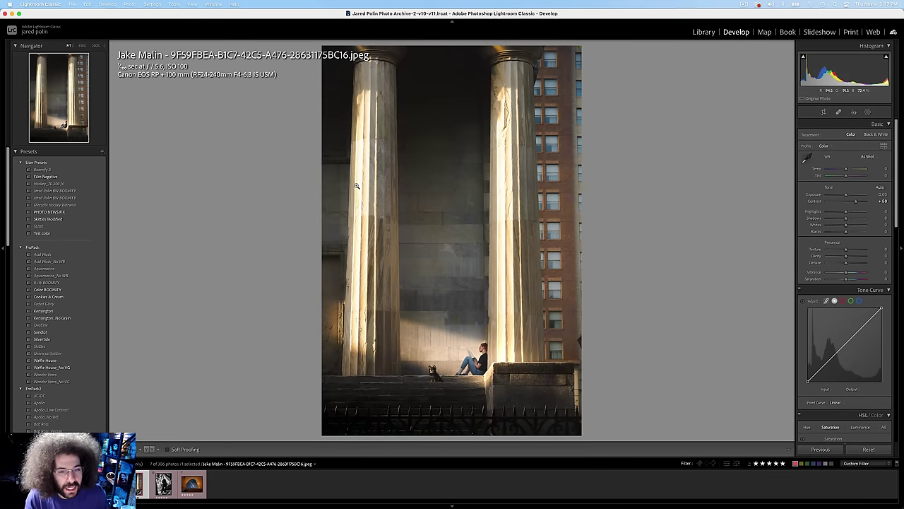
Step: Compare the city skyline reflected in the river with the child peeking from behind the door
key("Right")
key("Right")
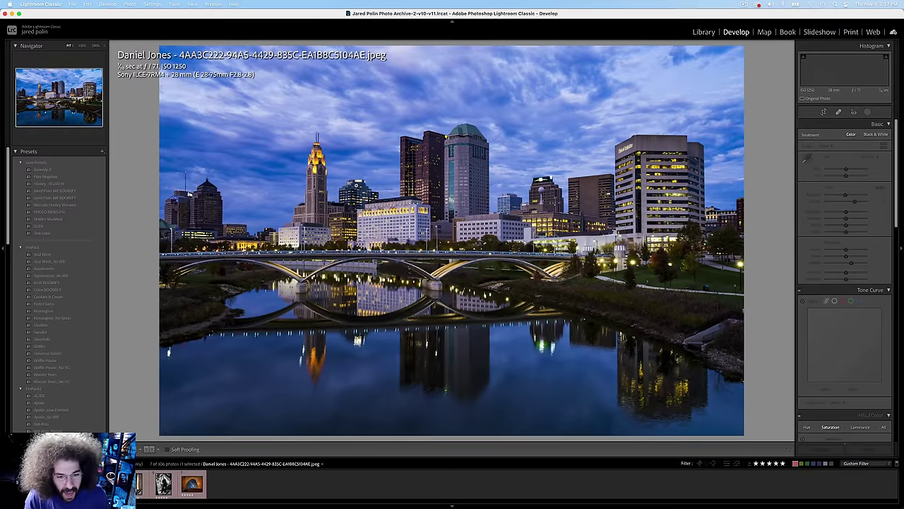
key("Right")
key("Right")
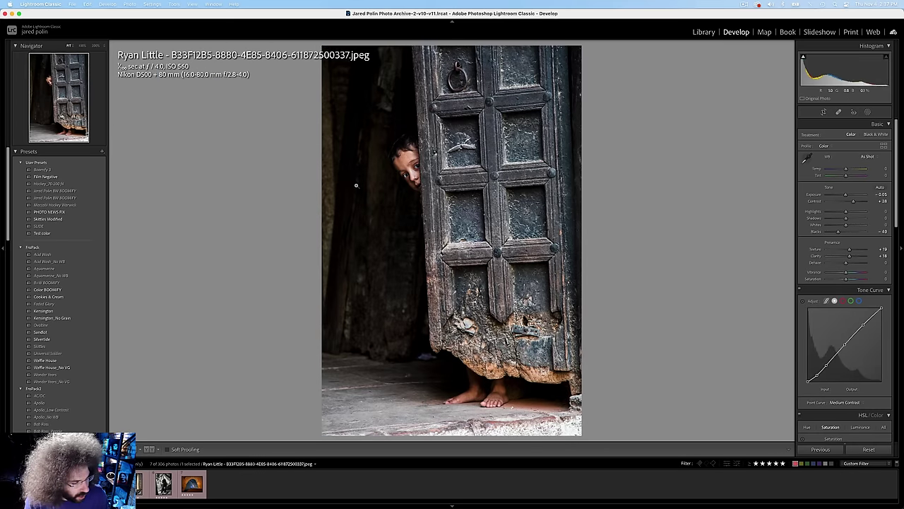
key("Left")
key("Left")
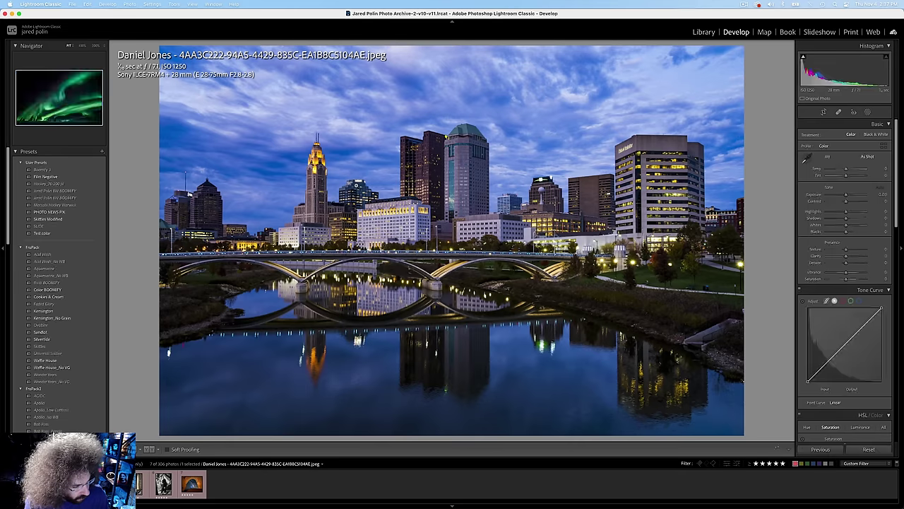
Step: Cycle back through the red-labeled finalists, weighing the child behind the door against the other candidates
key("Left")
key("Left")
key("Left")
key("Left")
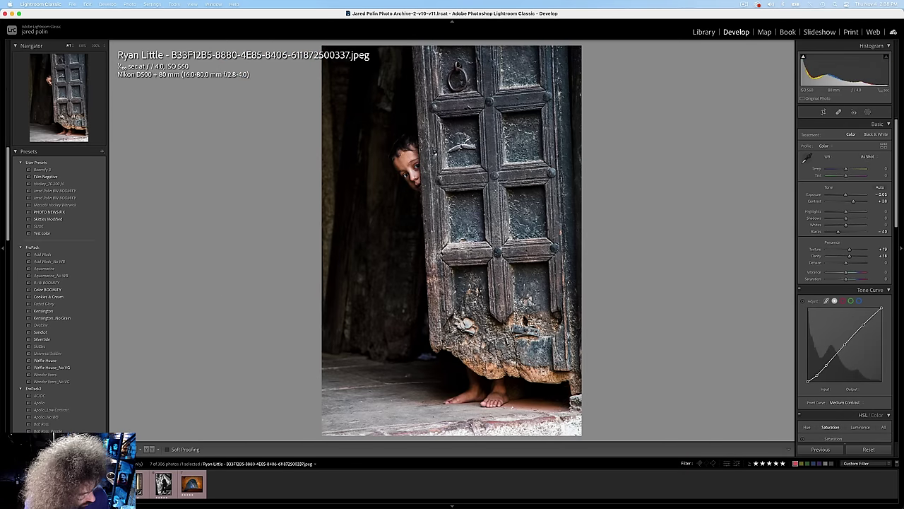
key("Right")
key("Right")
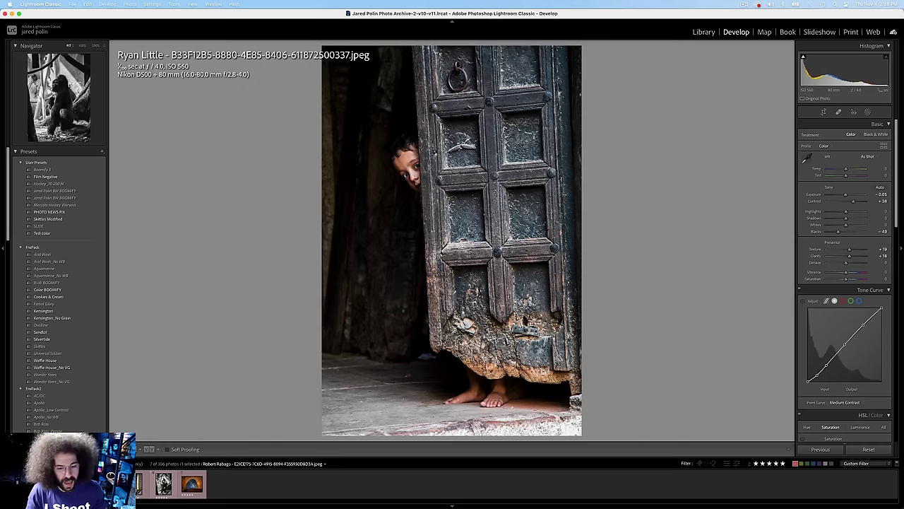
key("Left")
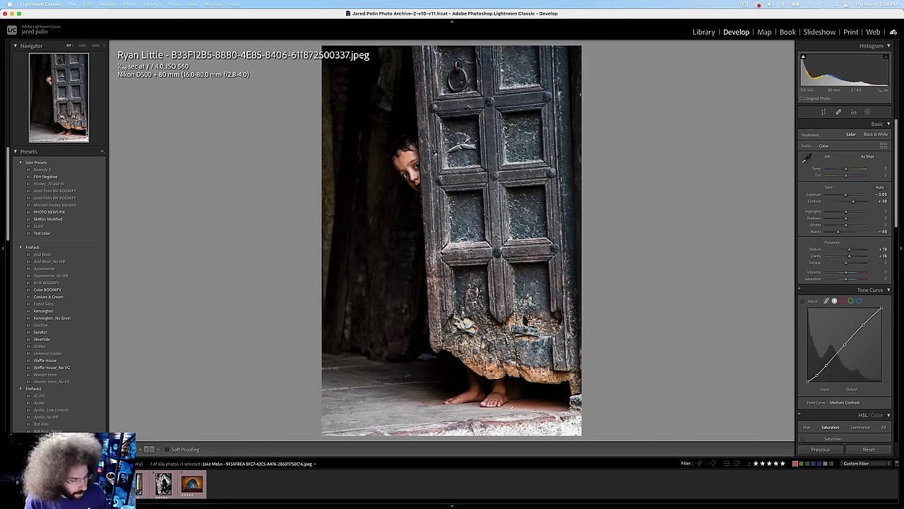